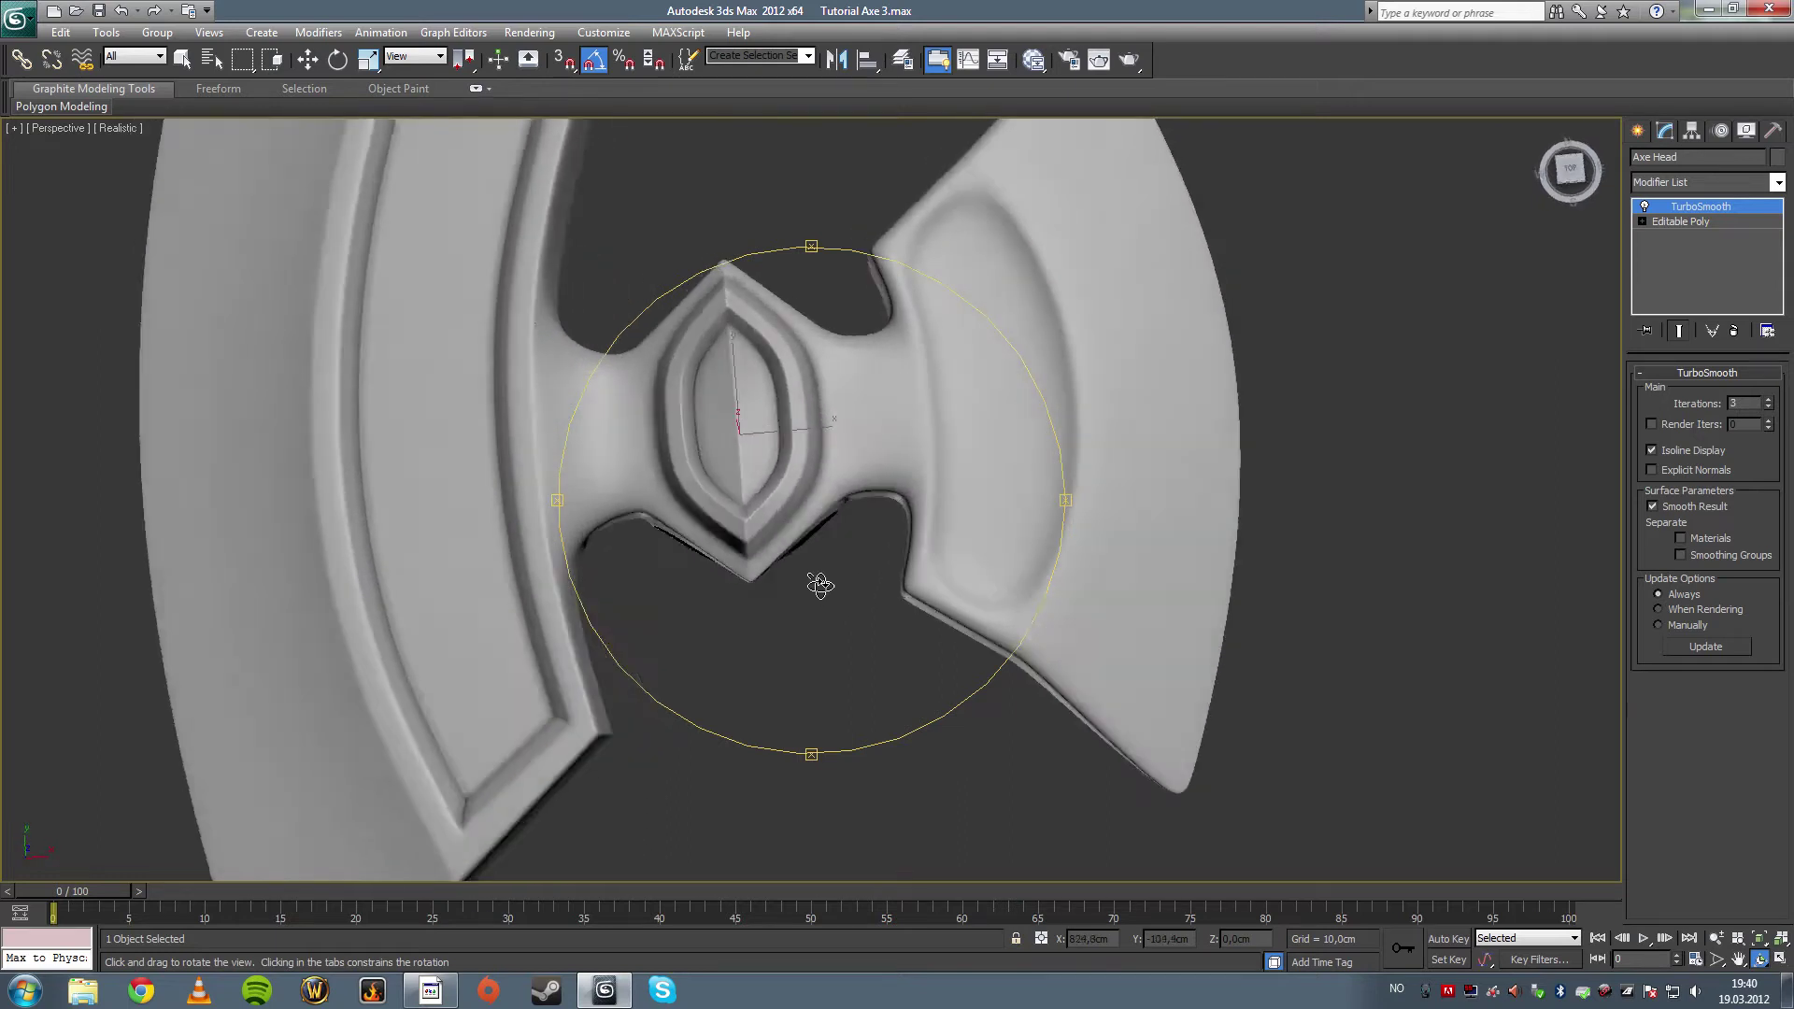
# - Open the axe head's Editable Poly level below TurboSmooth, show edged faces and switch to edge selection
pyautogui.click(182, 60)
pyautogui.click(1674, 222)
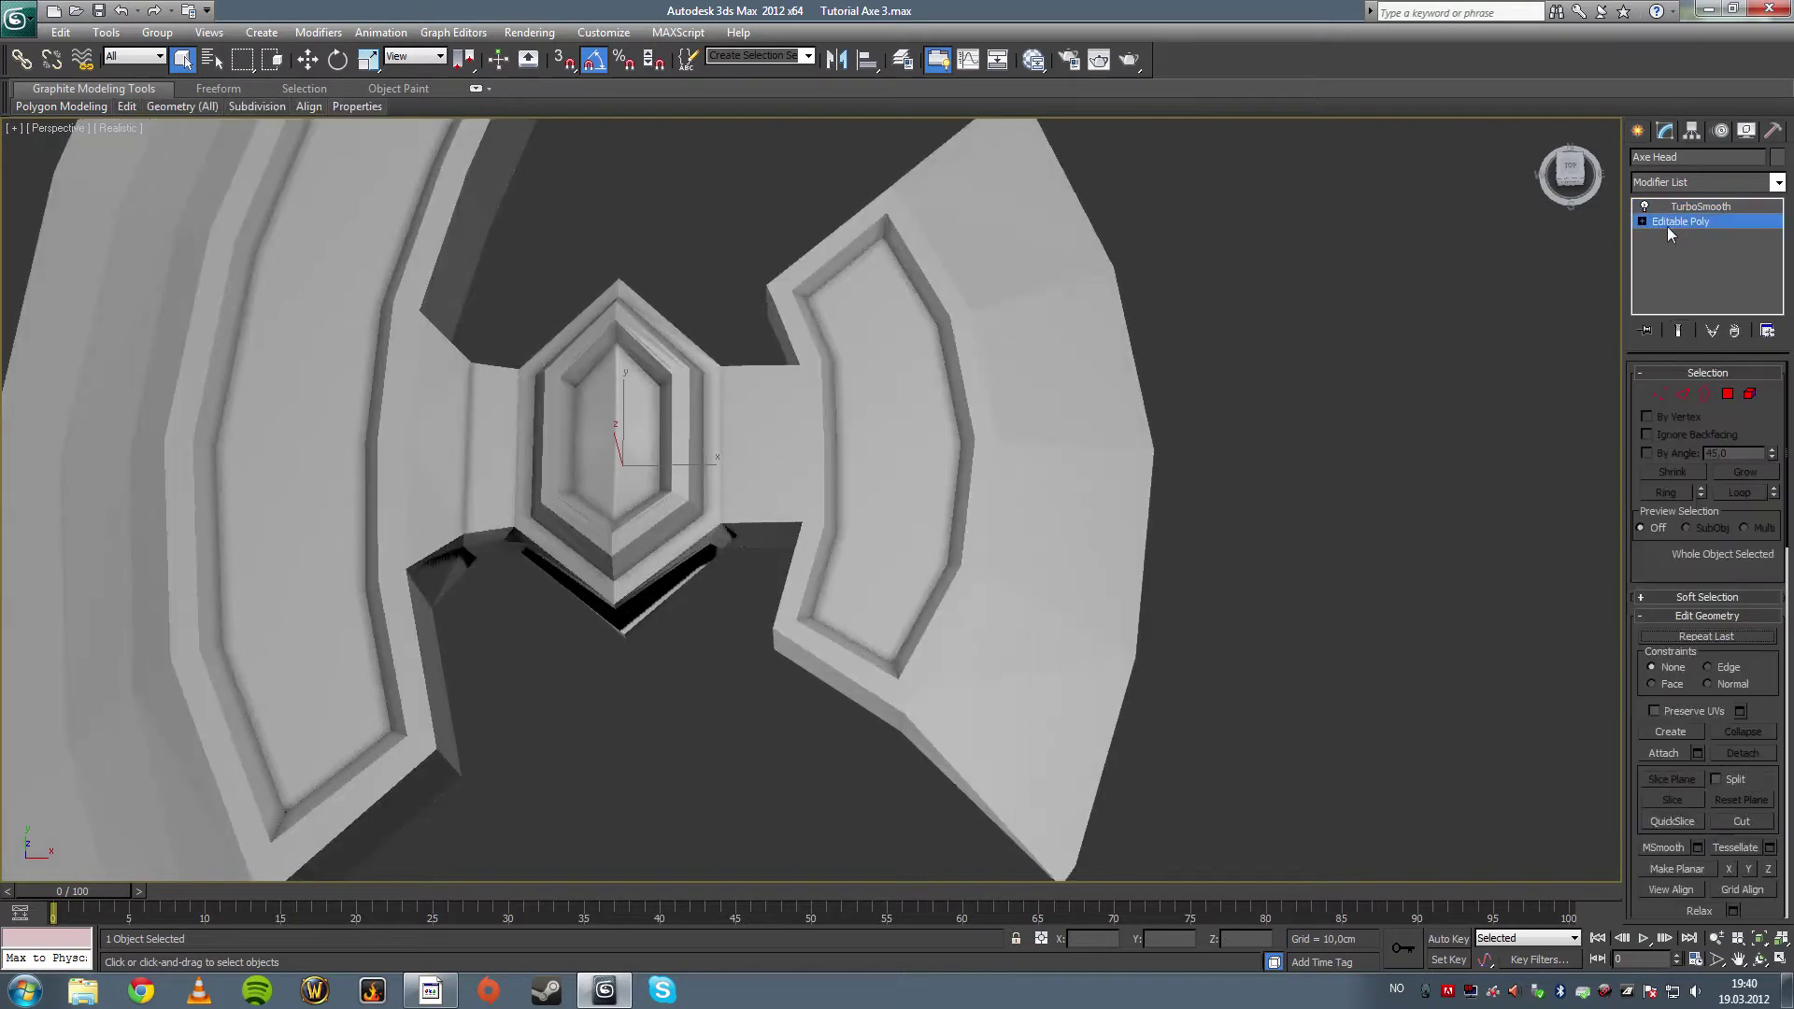
pyautogui.press('F4')
pyautogui.moveTo(1047, 468); pyautogui.dragTo(950, 525, button='middle')
pyautogui.click(1658, 396)
pyautogui.press('2')
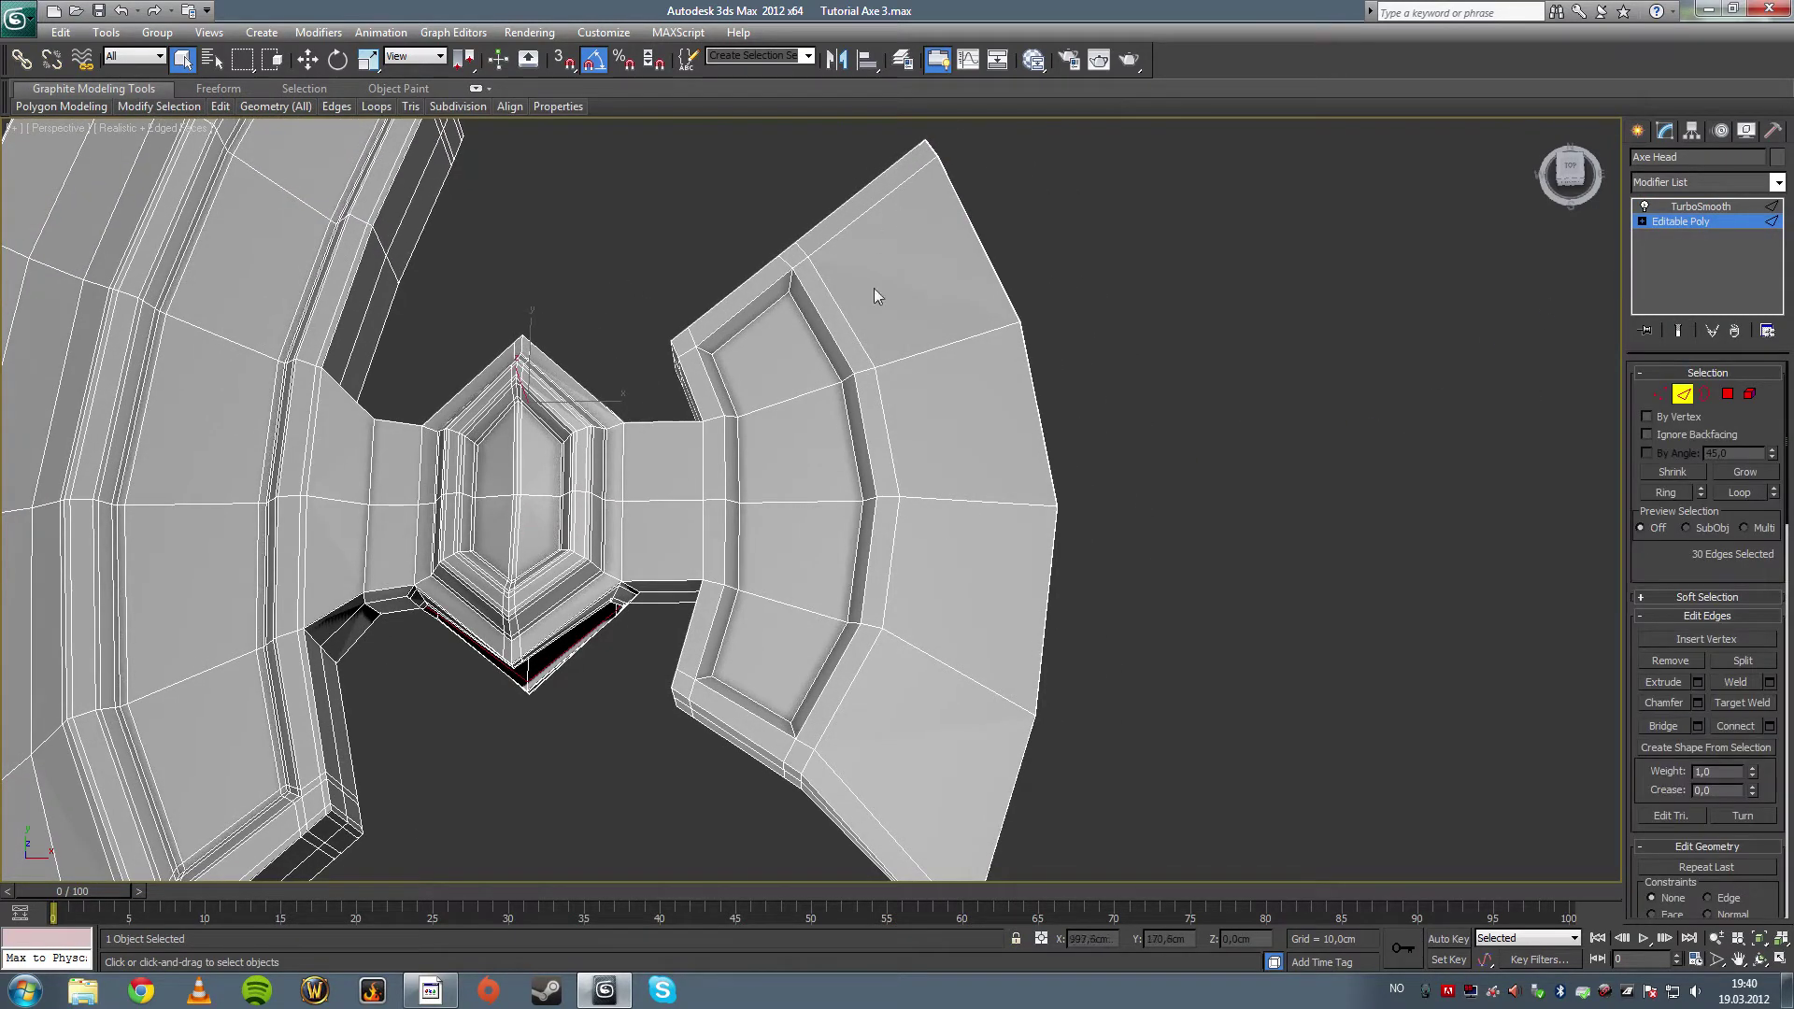
# - Connect the edge ring along the smaller blade's inner rim, next to the connecting neck, with 2 segments and pinch 45
pyautogui.click(680, 352)
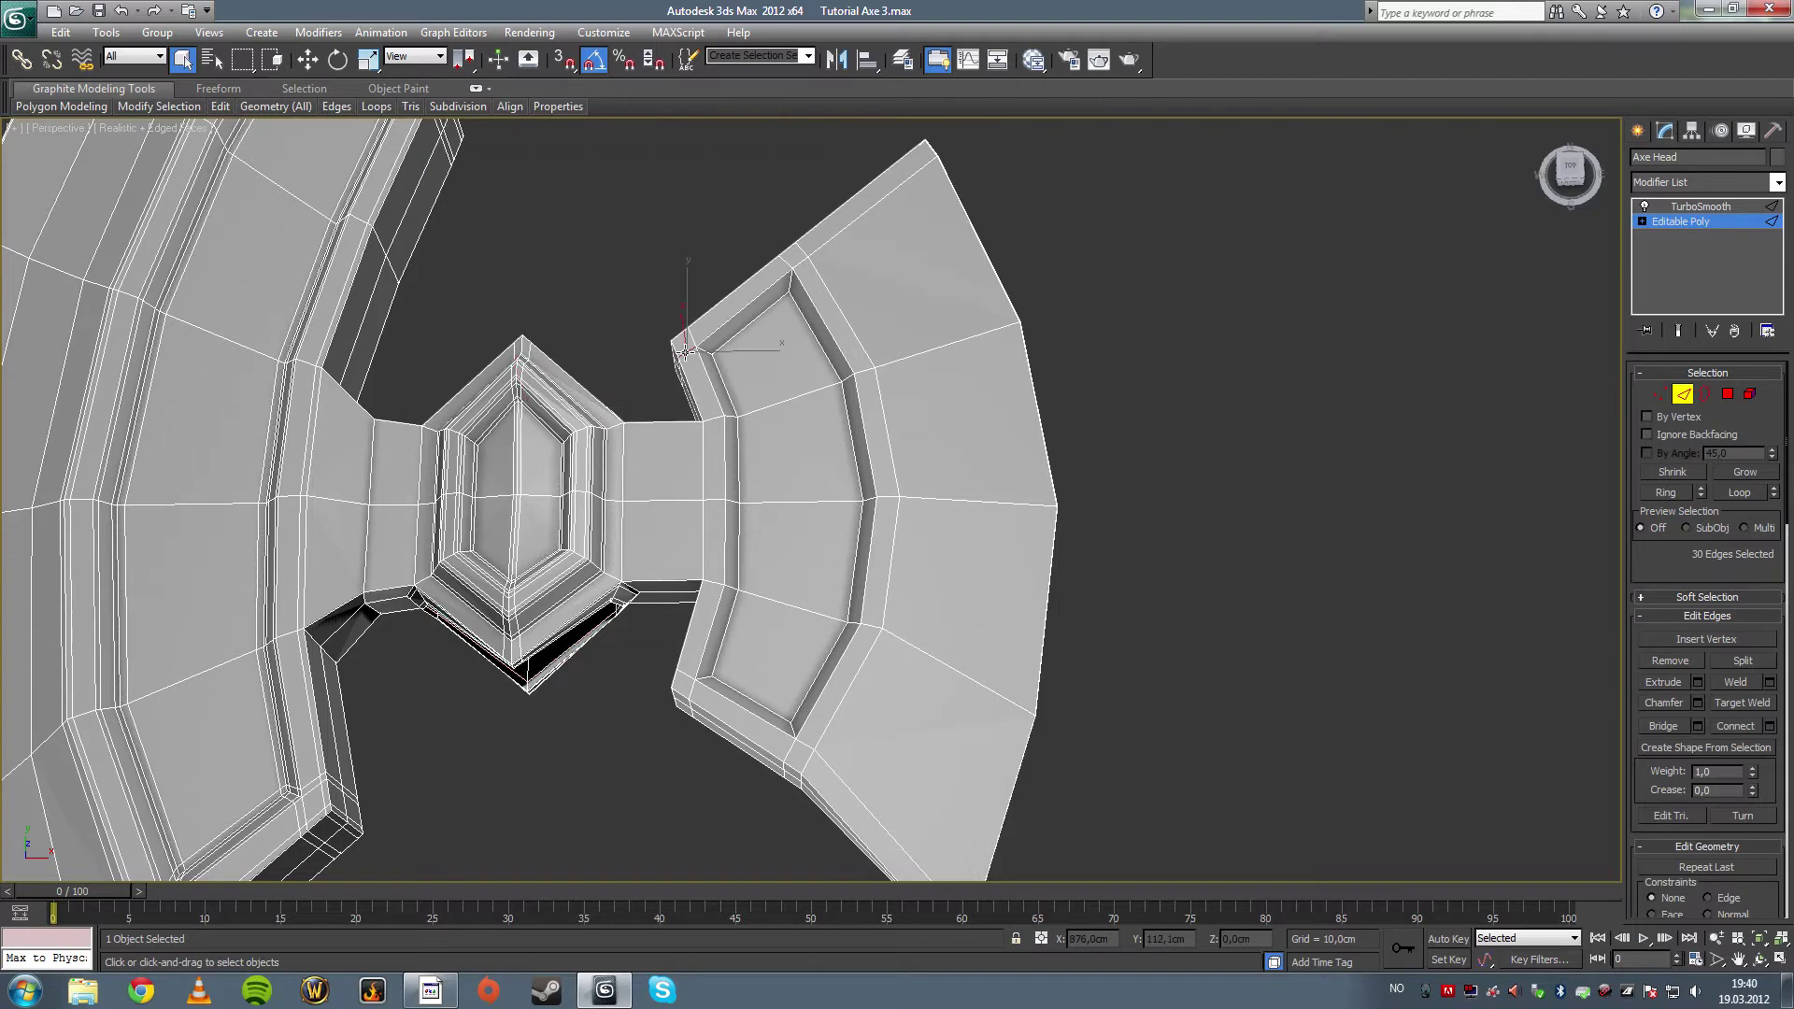
pyautogui.click(1666, 493)
pyautogui.click(1770, 727)
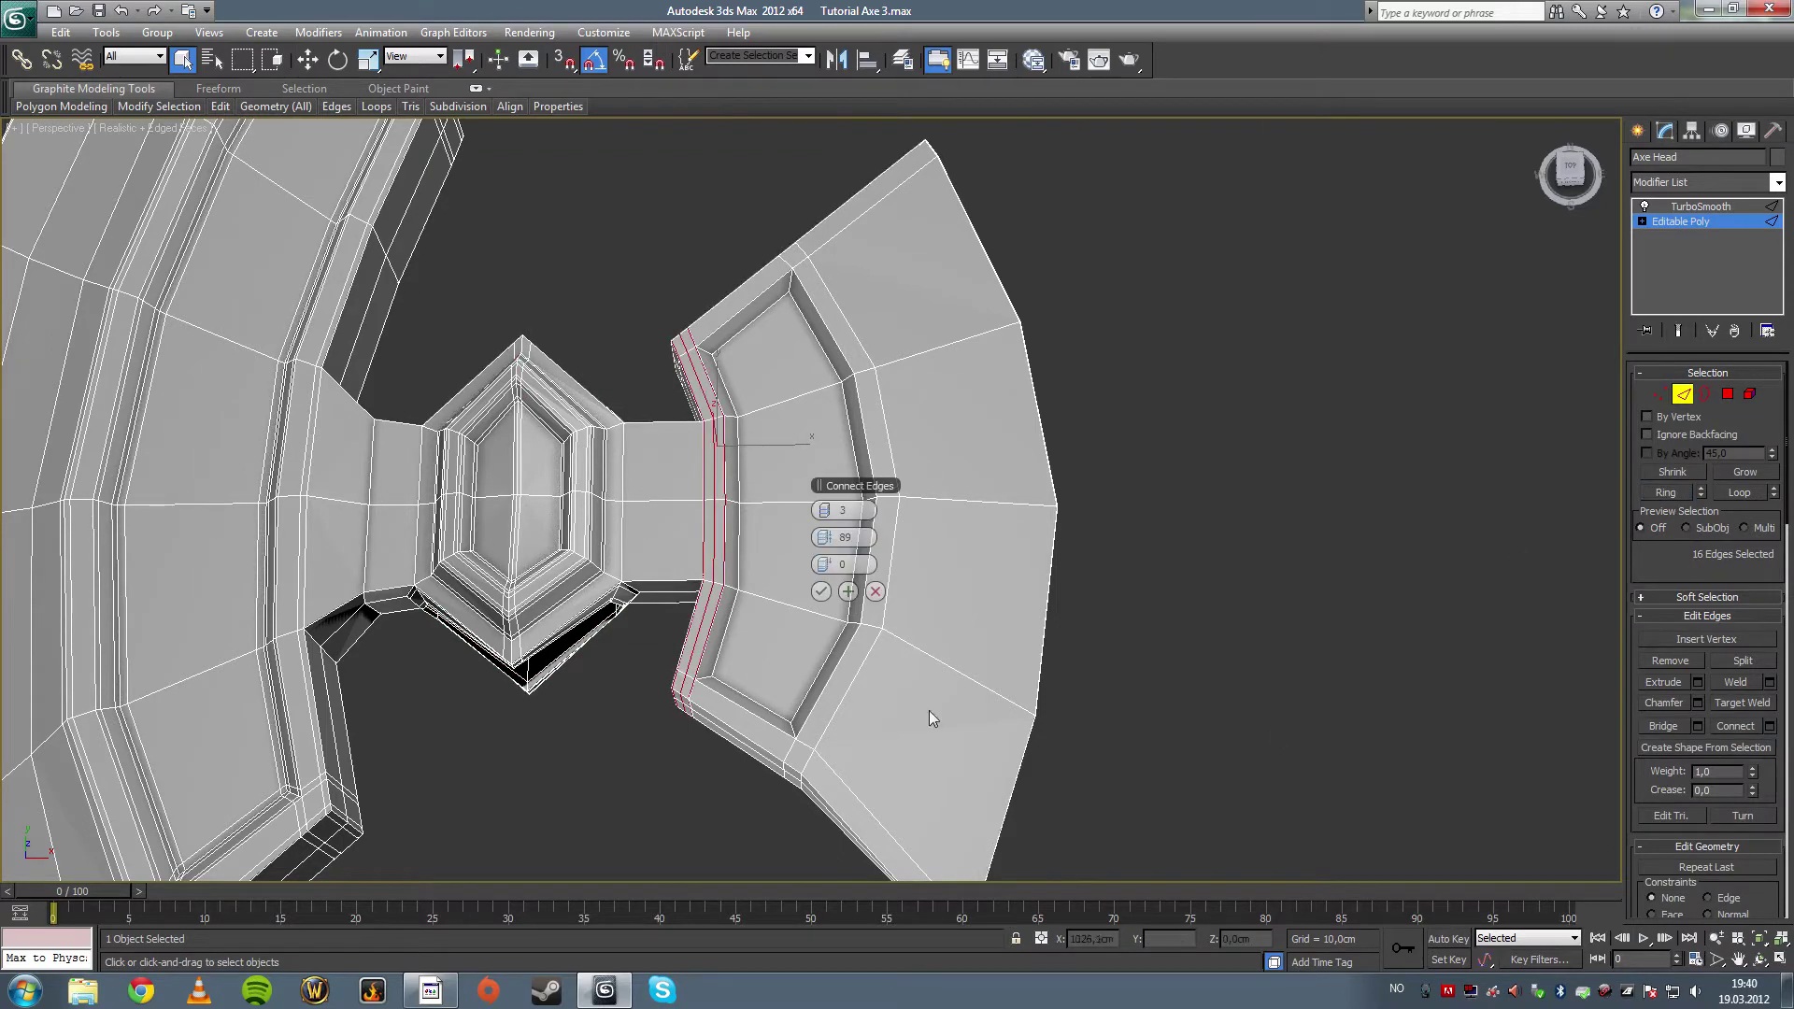
pyautogui.keyDown('alt'); pyautogui.moveTo(853, 609); pyautogui.dragTo(878, 592, button='middle'); pyautogui.keyUp('alt')
pyautogui.click(820, 512)
pyautogui.keyDown('alt'); pyautogui.moveTo(733, 633); pyautogui.dragTo(704, 573, button='middle'); pyautogui.keyUp('alt')
pyautogui.scroll(3, 705, 573)
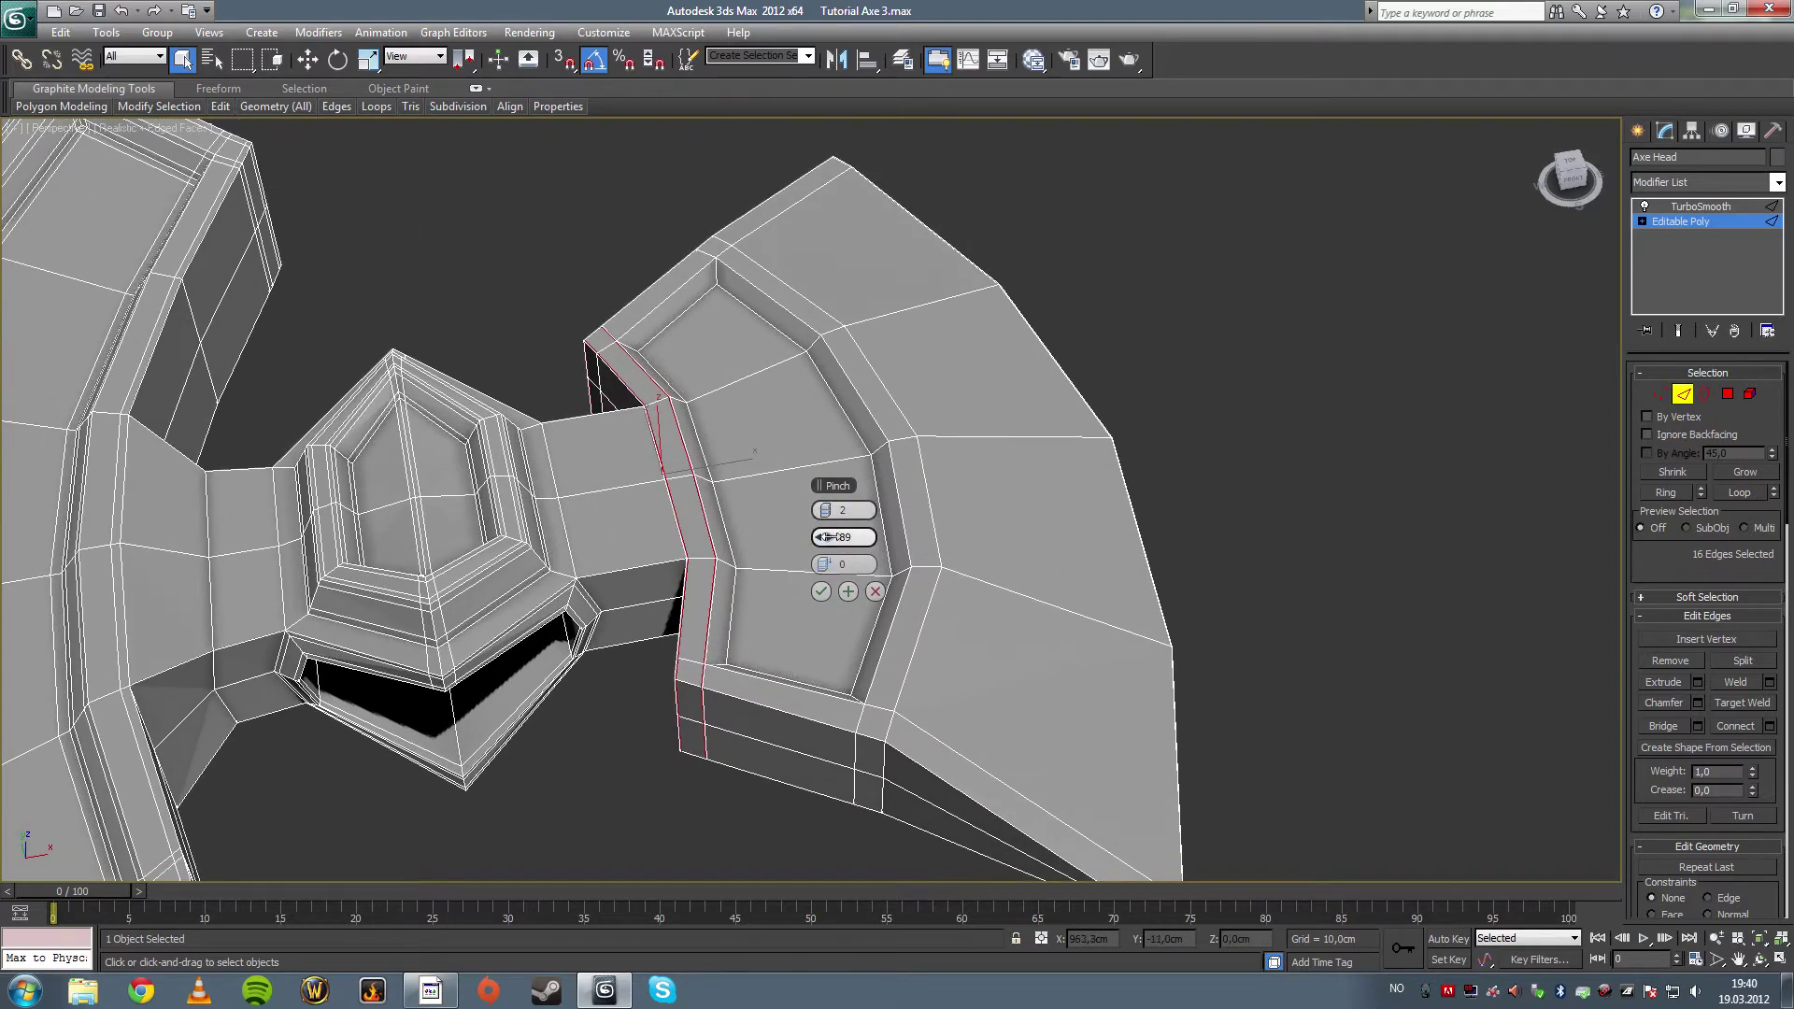
pyautogui.moveTo(828, 537); pyautogui.dragTo(726, 540)
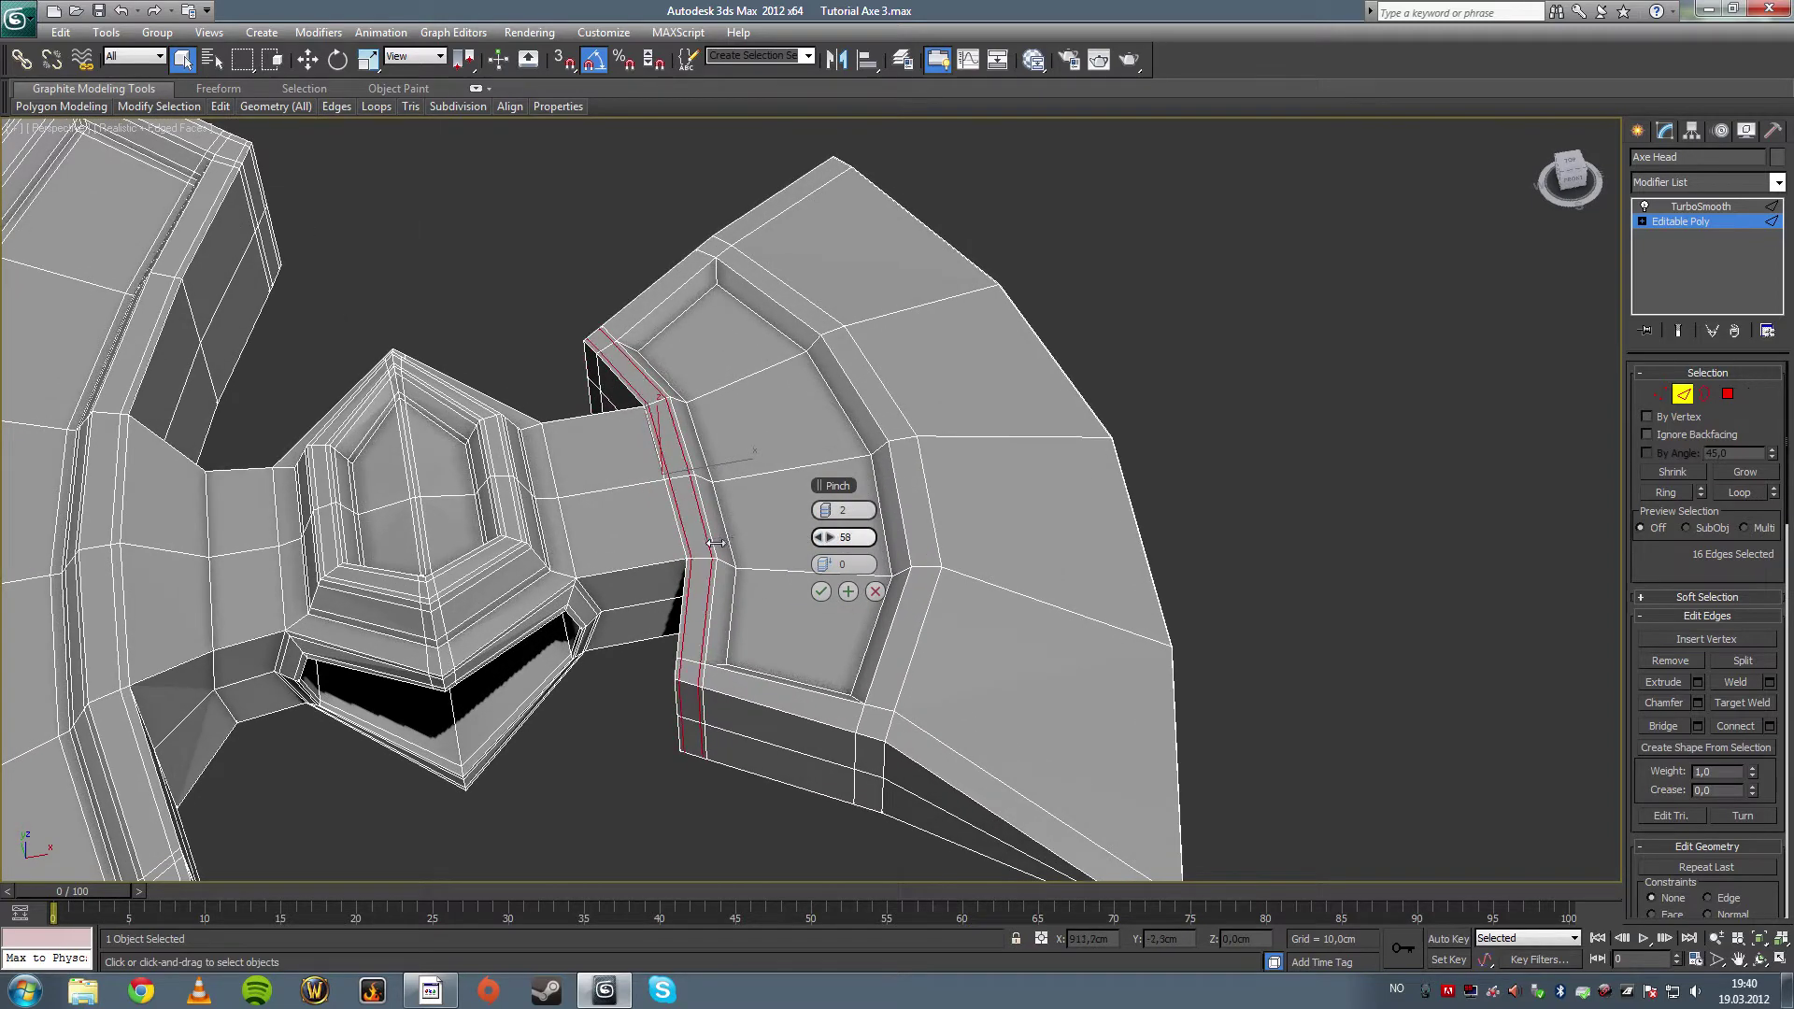
pyautogui.keyDown('alt'); pyautogui.moveTo(748, 575); pyautogui.dragTo(770, 567, button='middle'); pyautogui.keyUp('alt')
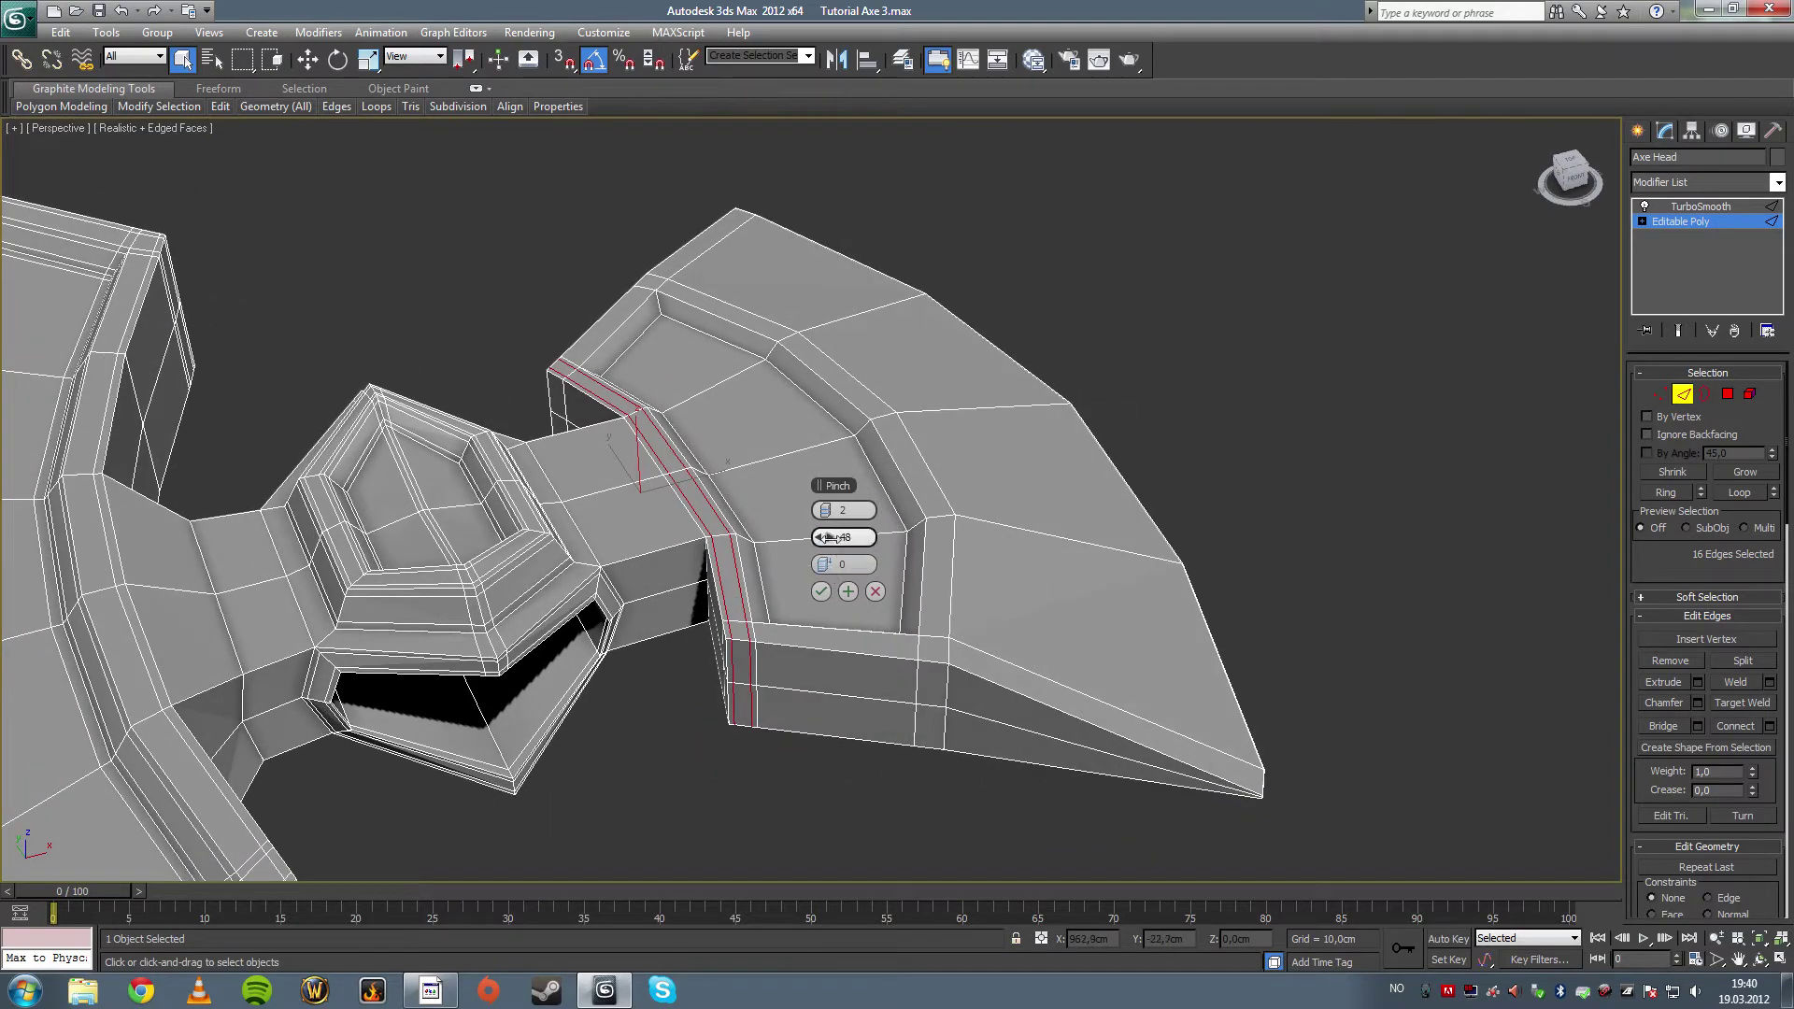
pyautogui.click(820, 591)
# - Connect the edge ring along the smaller blade's near end rim with 1 segment, pinch 0 and slide 71
pyautogui.keyDown('alt'); pyautogui.moveTo(816, 601); pyautogui.dragTo(809, 620, button='middle'); pyautogui.keyUp('alt')
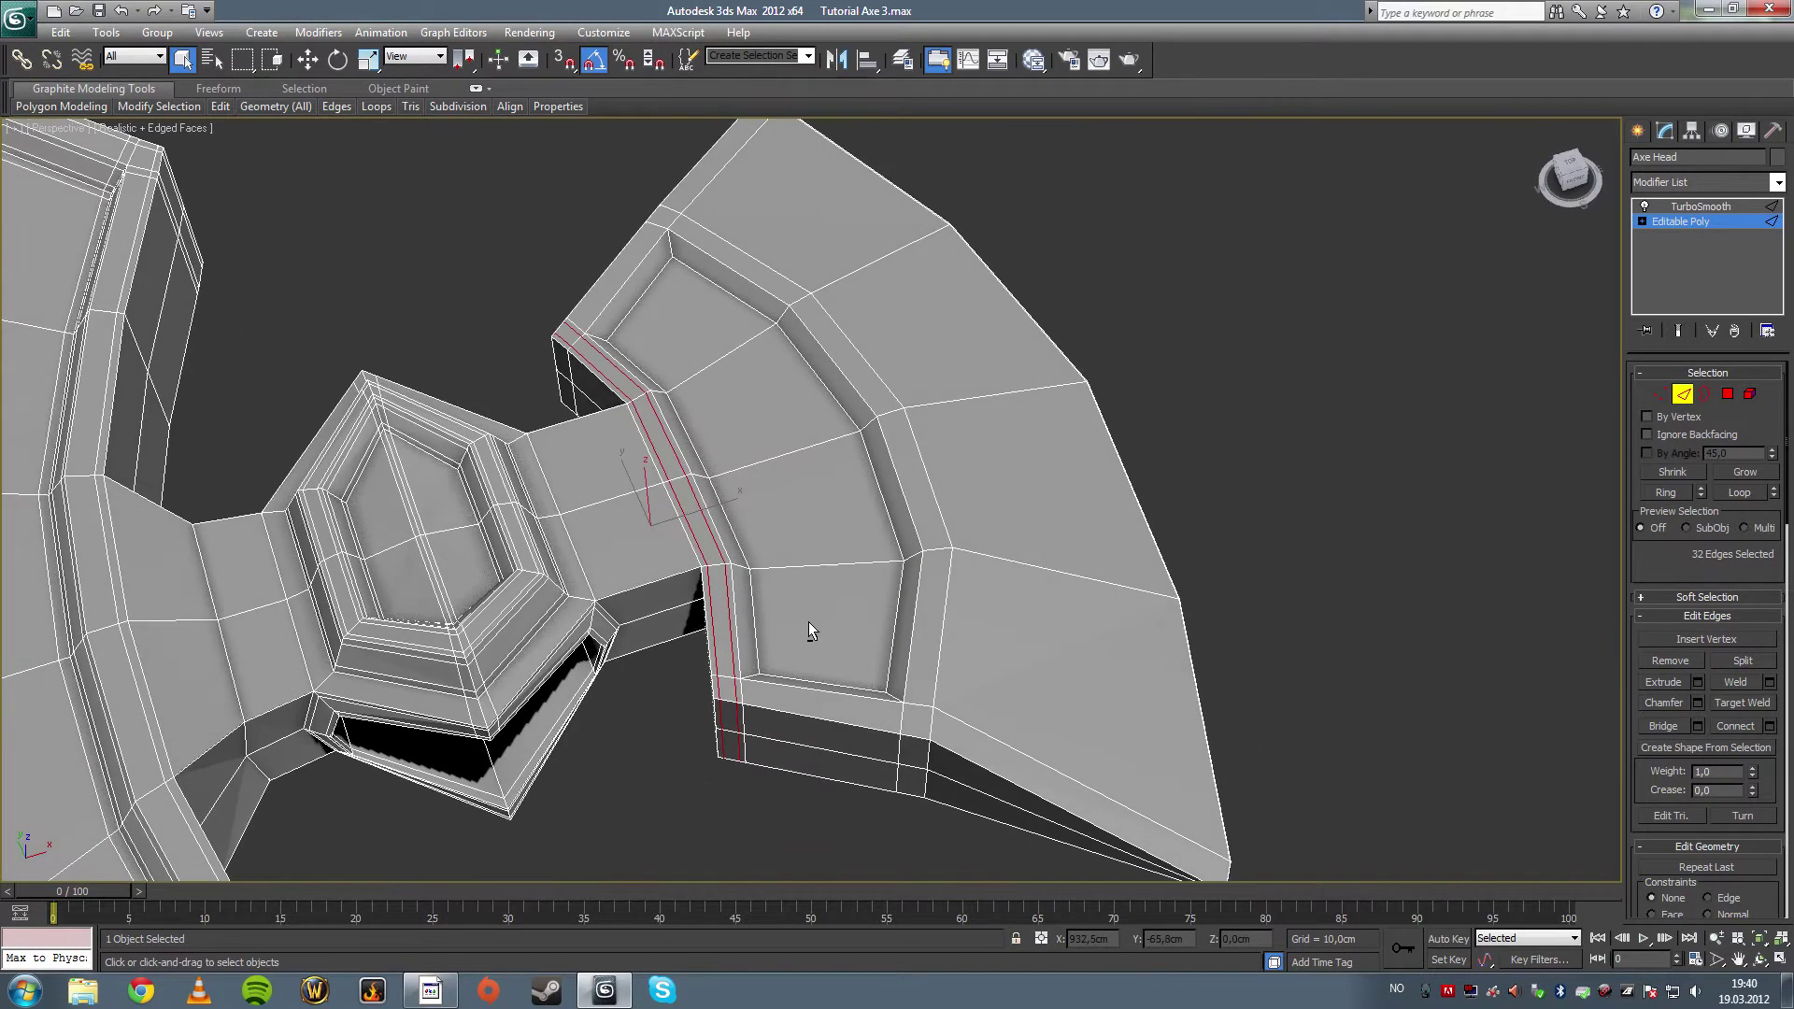
pyautogui.click(717, 688)
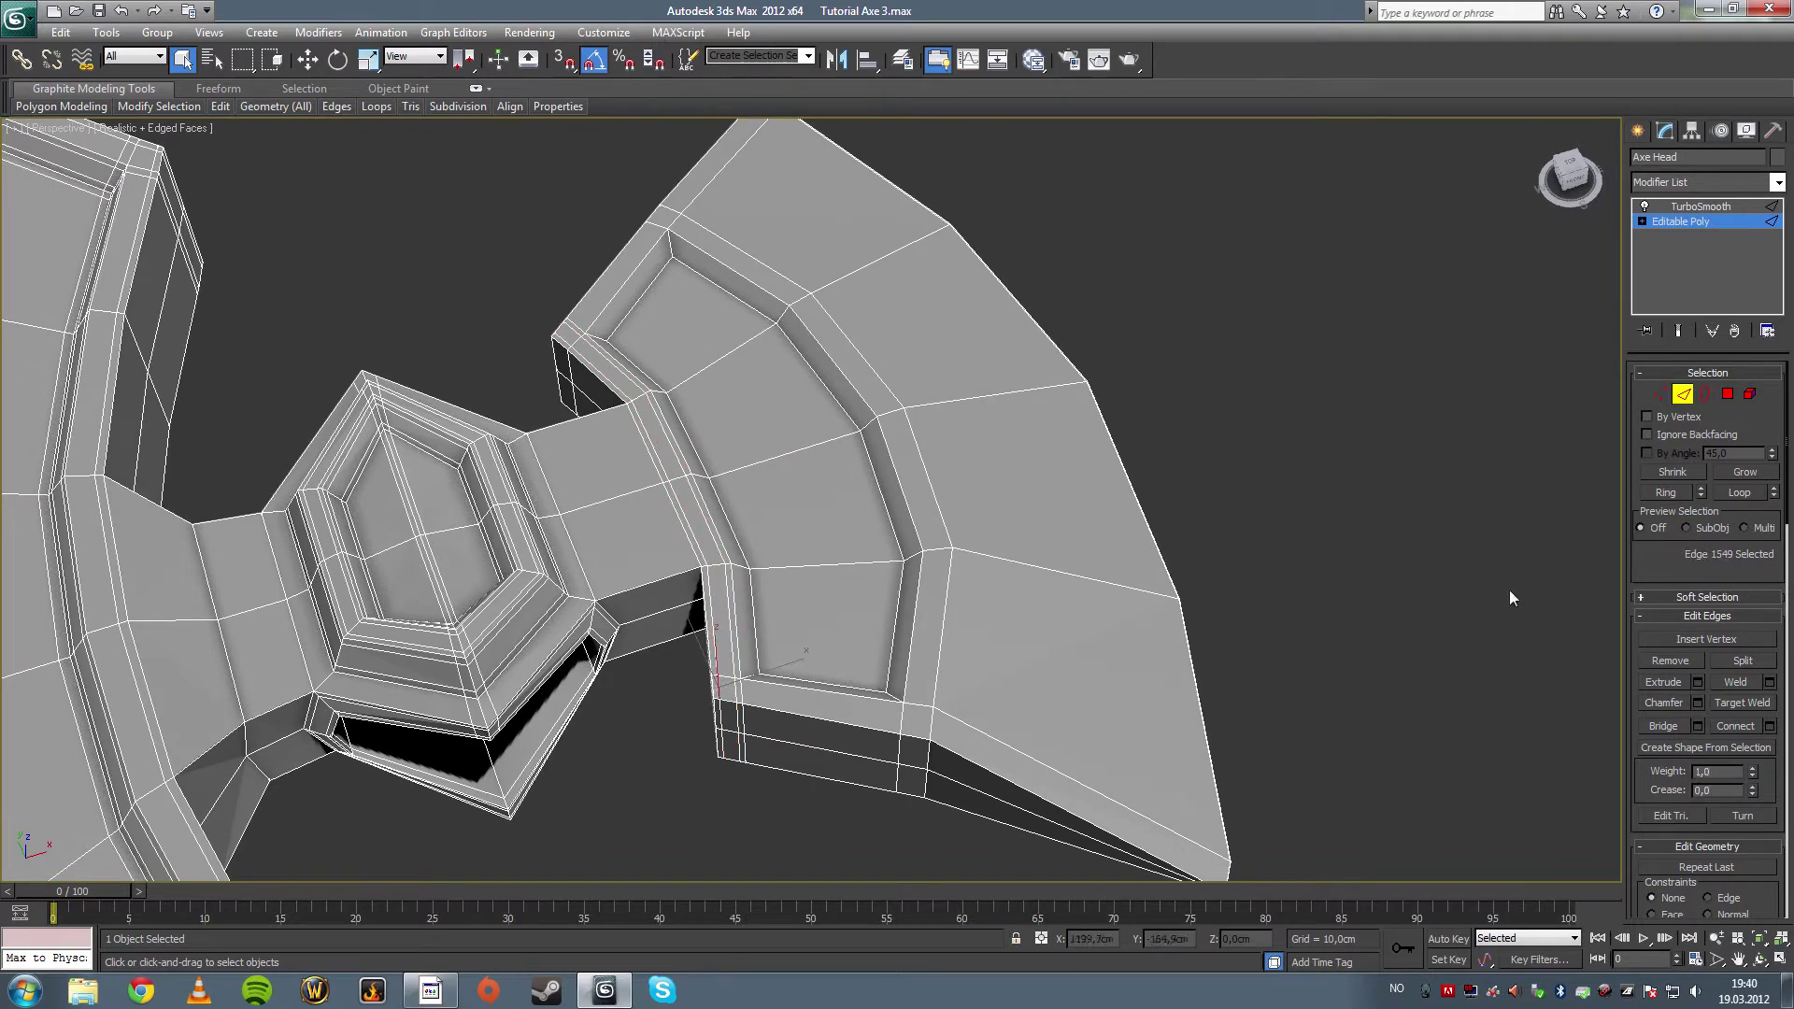
pyautogui.click(1665, 494)
pyautogui.keyDown('alt'); pyautogui.moveTo(1589, 613); pyautogui.dragTo(1385, 661, button='middle'); pyautogui.keyUp('alt')
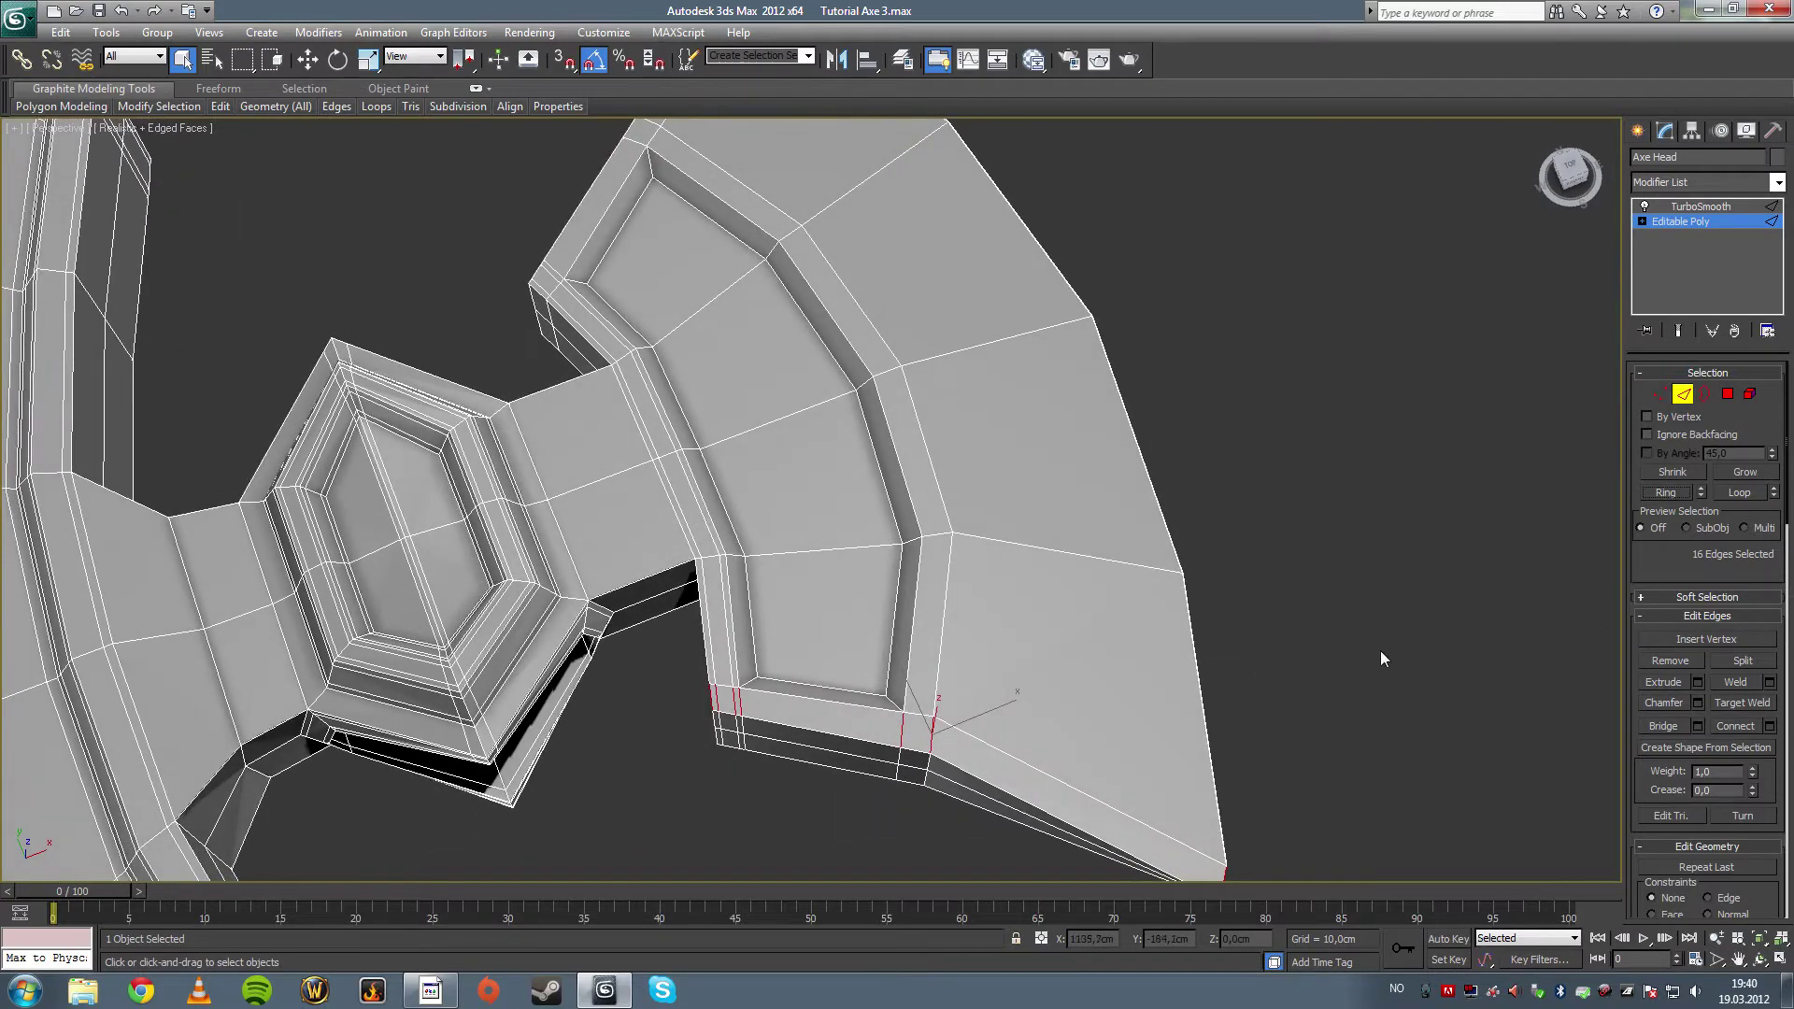
pyautogui.click(1769, 726)
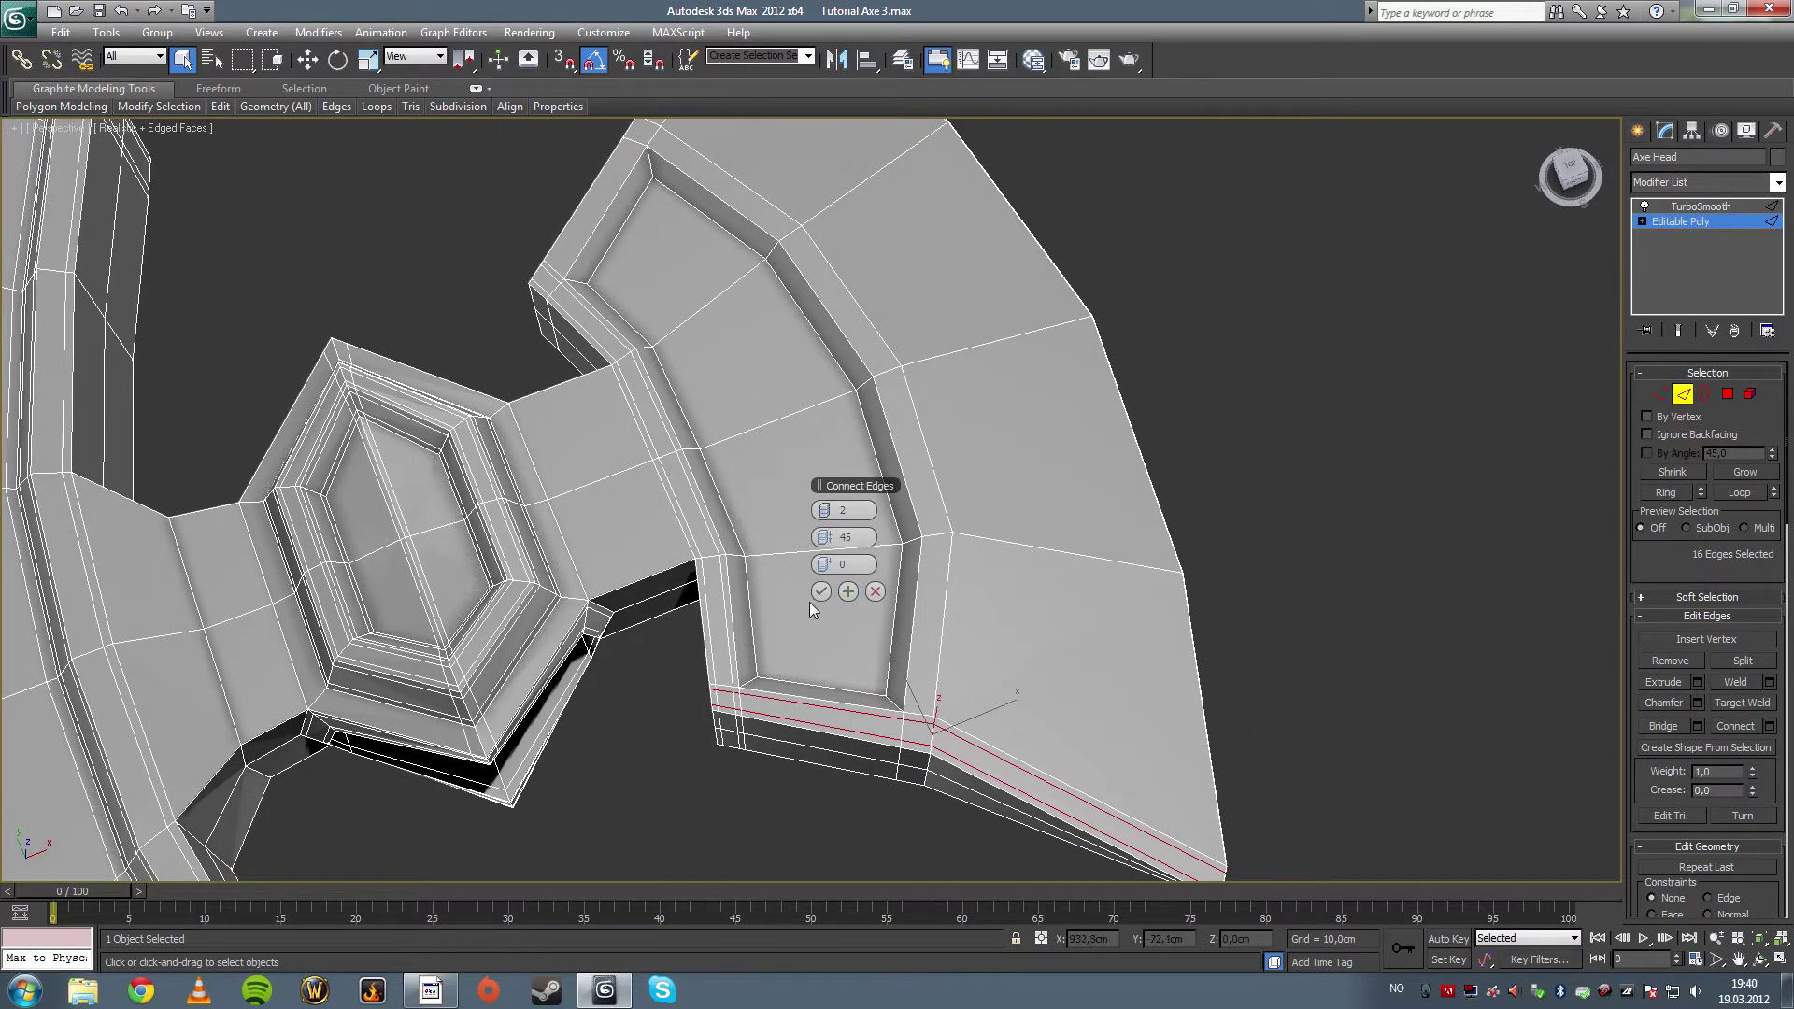
pyautogui.moveTo(286, 588); pyautogui.dragTo(486, 685, button='middle')
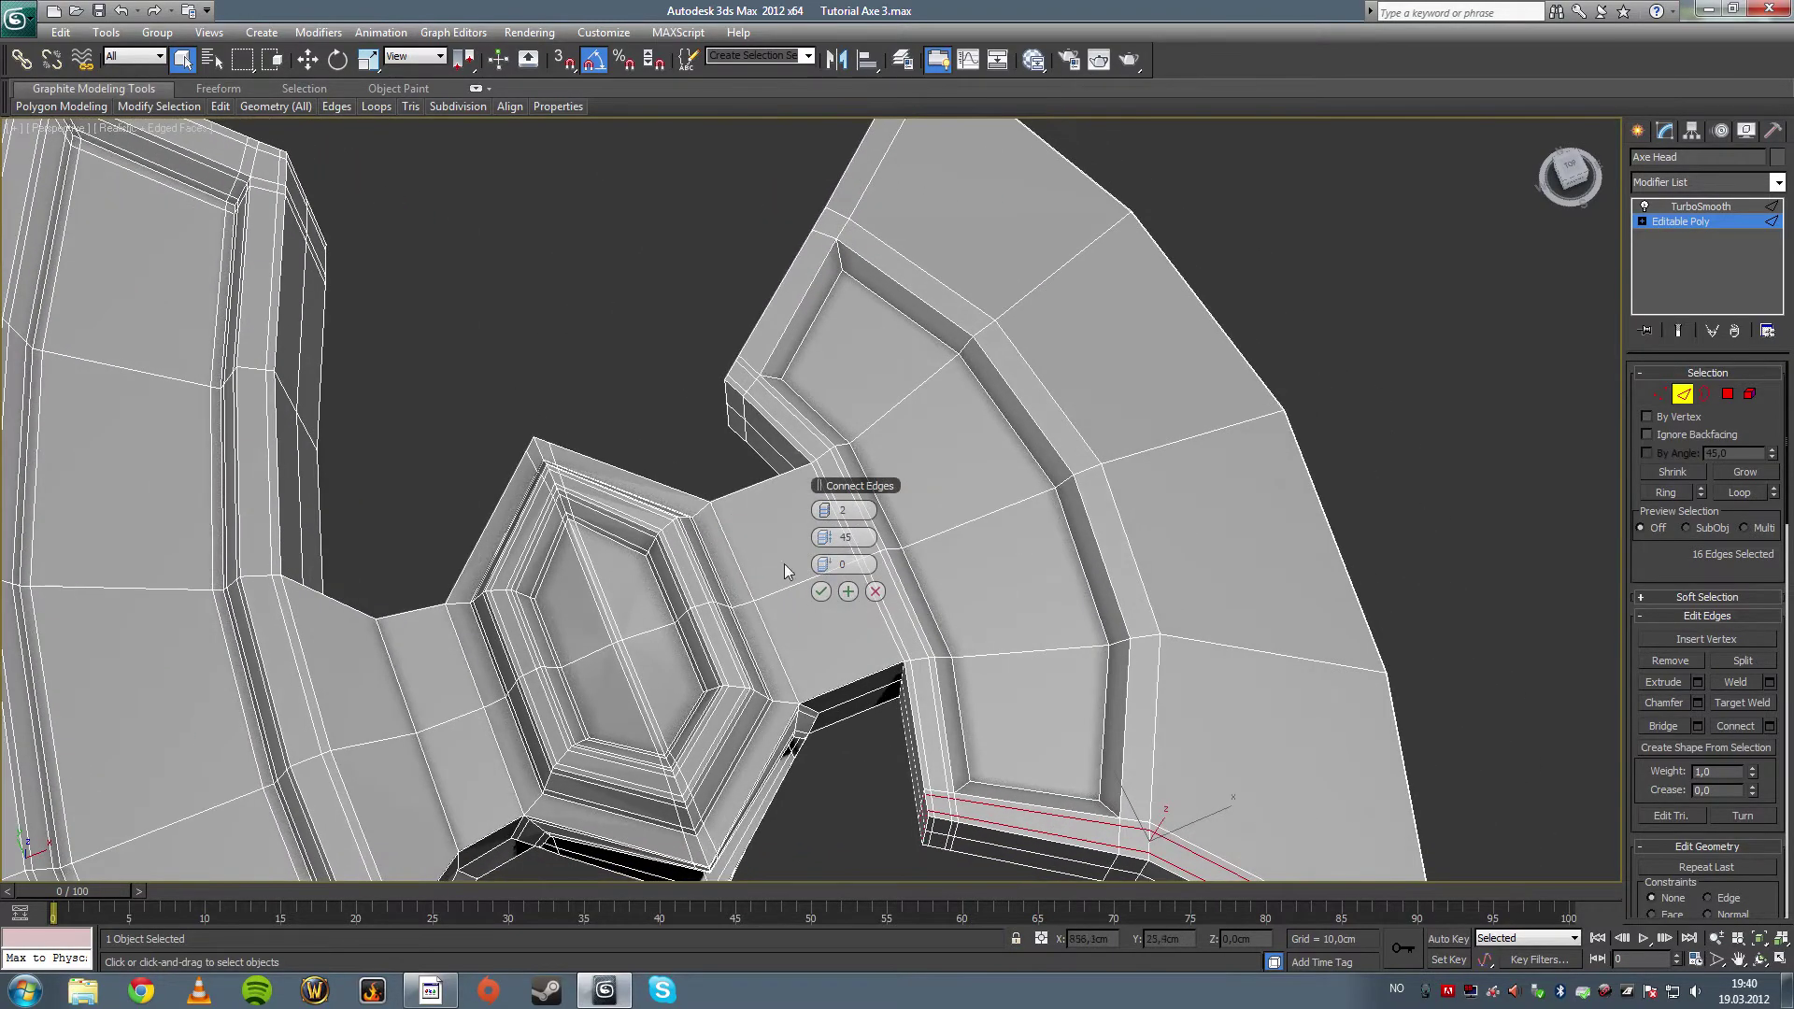
pyautogui.click(819, 510)
pyautogui.write('0')
pyautogui.press('Return')
pyautogui.moveTo(1020, 661); pyautogui.dragTo(906, 532, button='middle')
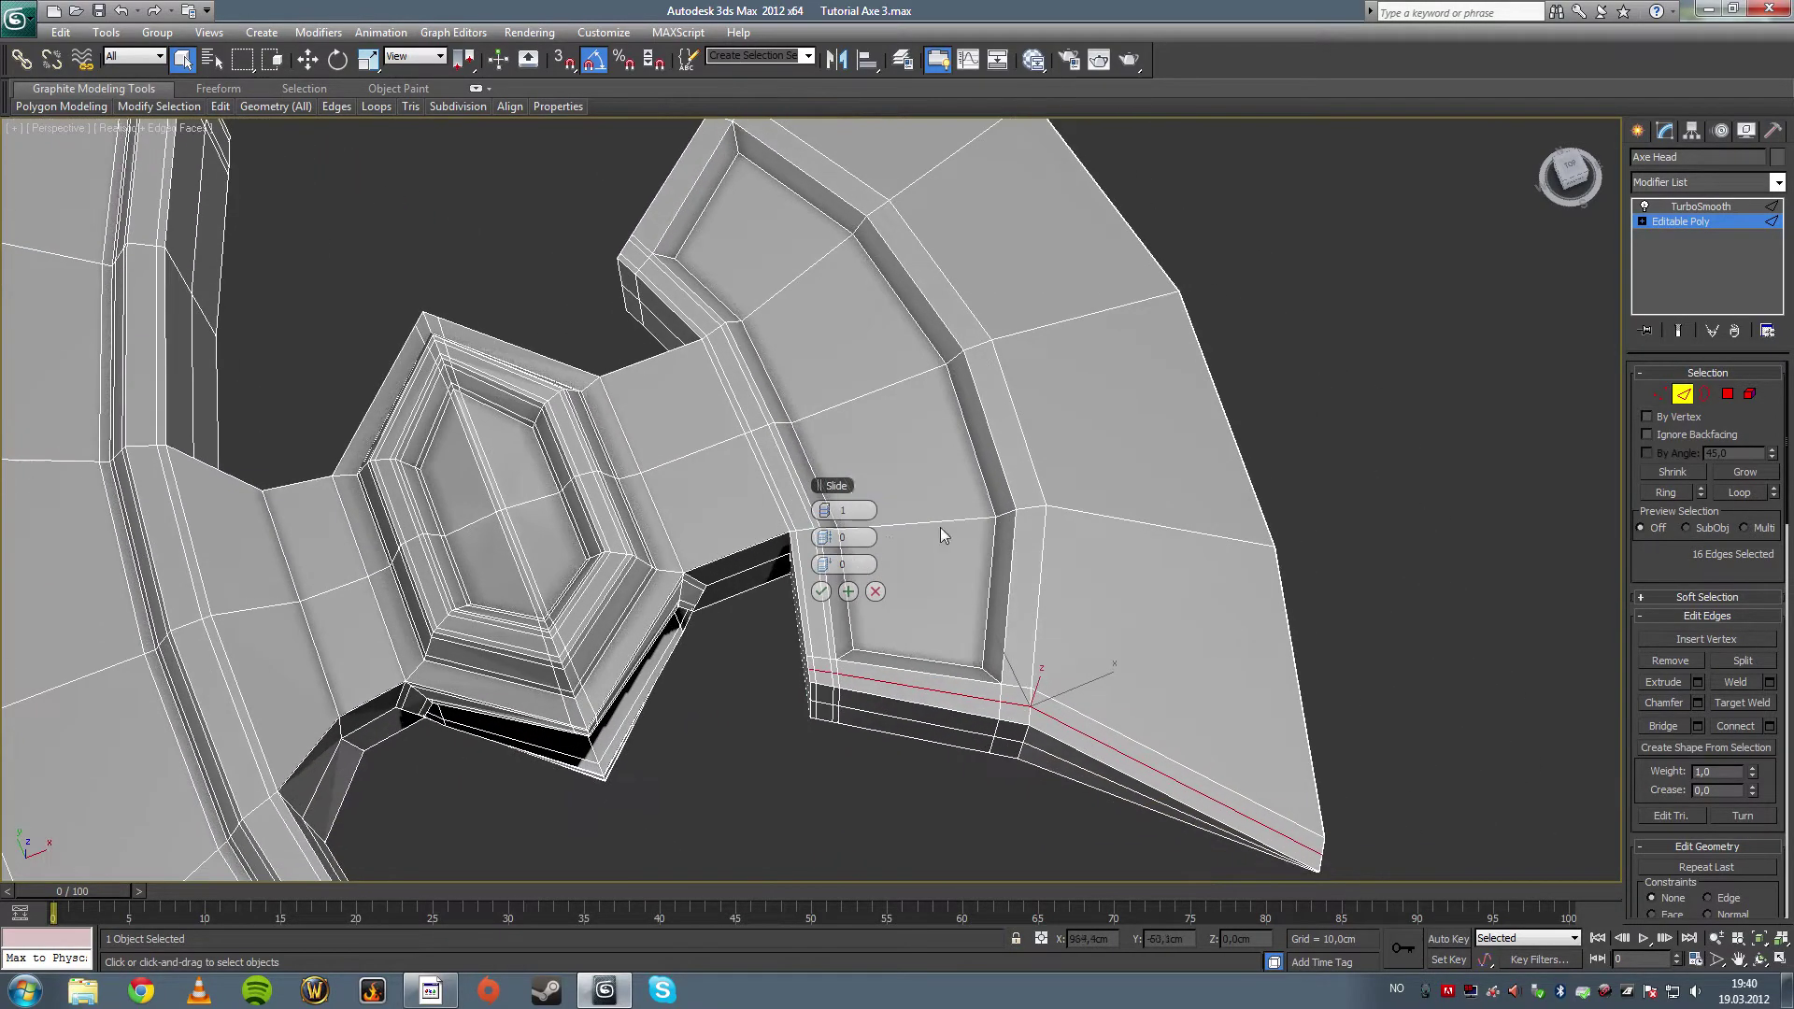
pyautogui.moveTo(846, 563); pyautogui.dragTo(1077, 547)
pyautogui.click(822, 591)
# - Connect the edge ring along the smaller blade's opposite end rim with 1 segment and slide 61
pyautogui.moveTo(771, 228); pyautogui.dragTo(866, 506, button='middle')
pyautogui.click(753, 276)
pyautogui.click(1686, 488)
pyautogui.click(1769, 727)
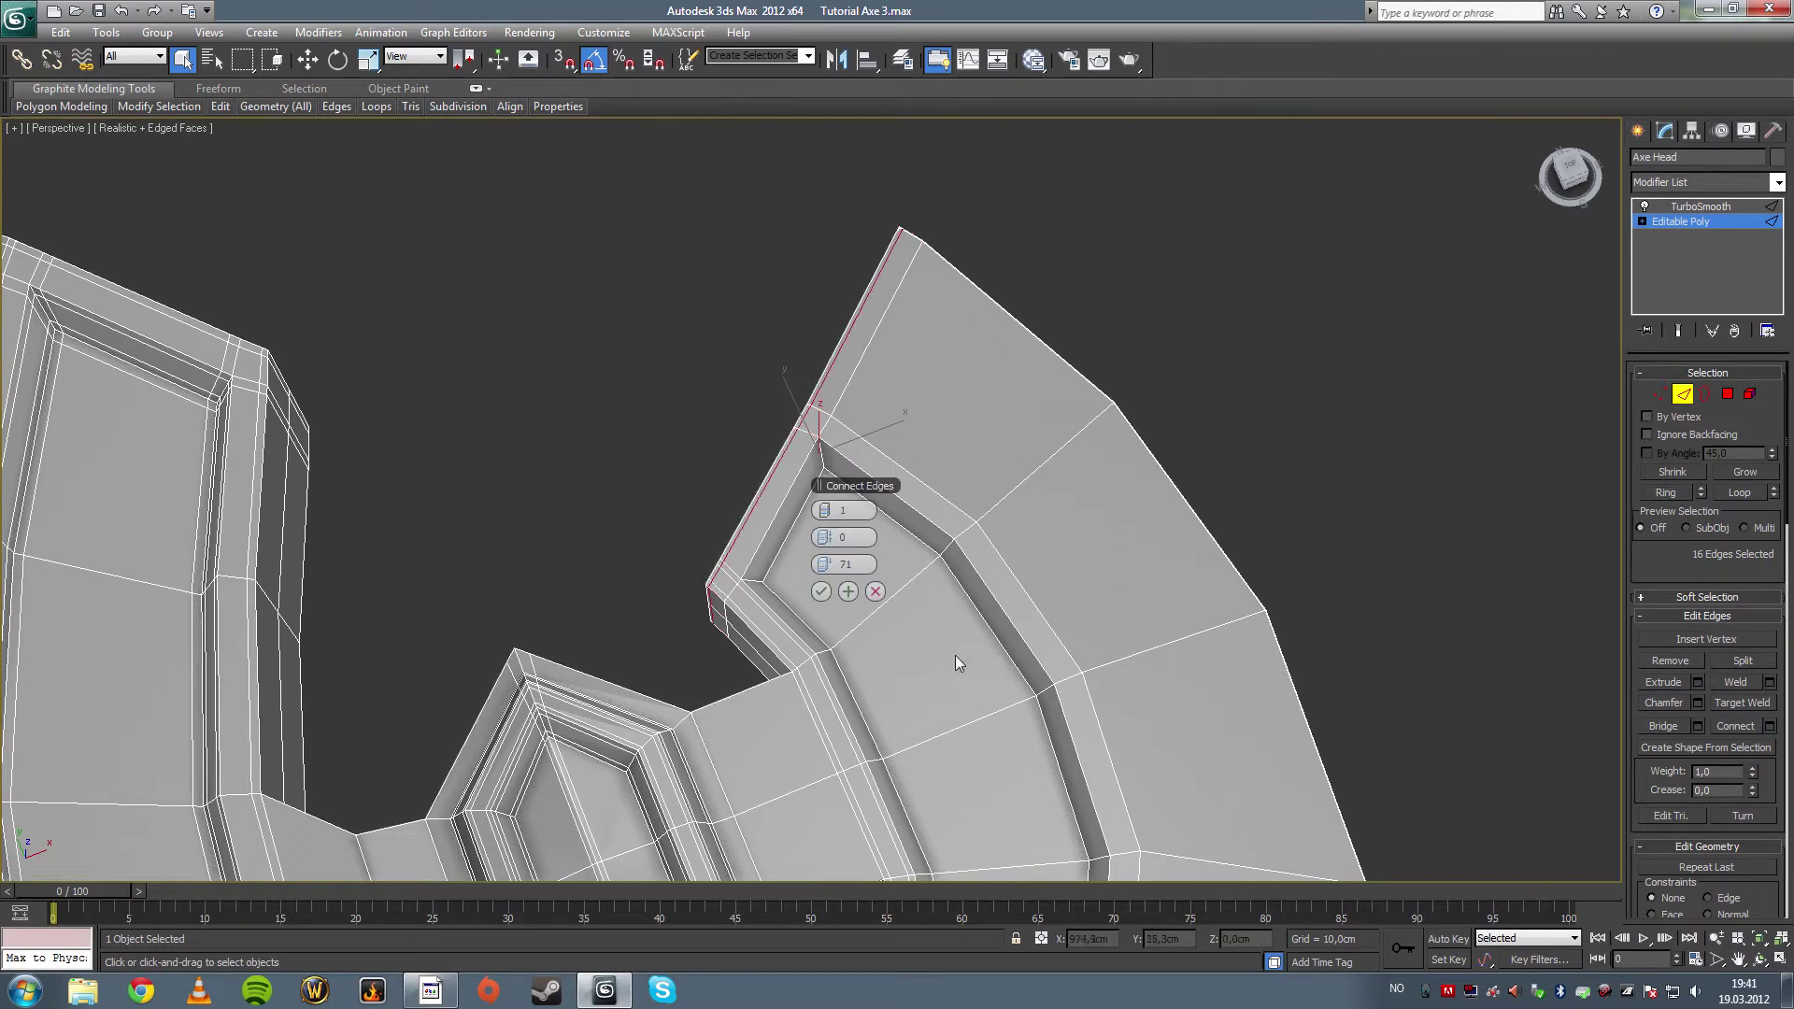
pyautogui.moveTo(845, 564); pyautogui.dragTo(816, 577)
pyautogui.click(821, 592)
# - Connect the edge ring between the smaller blade's recessed panel and its cutting edge with 2 segments, pinch 52 and slide 0
pyautogui.keyDown('alt'); pyautogui.moveTo(805, 629); pyautogui.dragTo(879, 562, button='middle'); pyautogui.keyUp('alt')
pyautogui.keyDown('alt'); pyautogui.moveTo(812, 619); pyautogui.dragTo(778, 567, button='middle'); pyautogui.keyUp('alt')
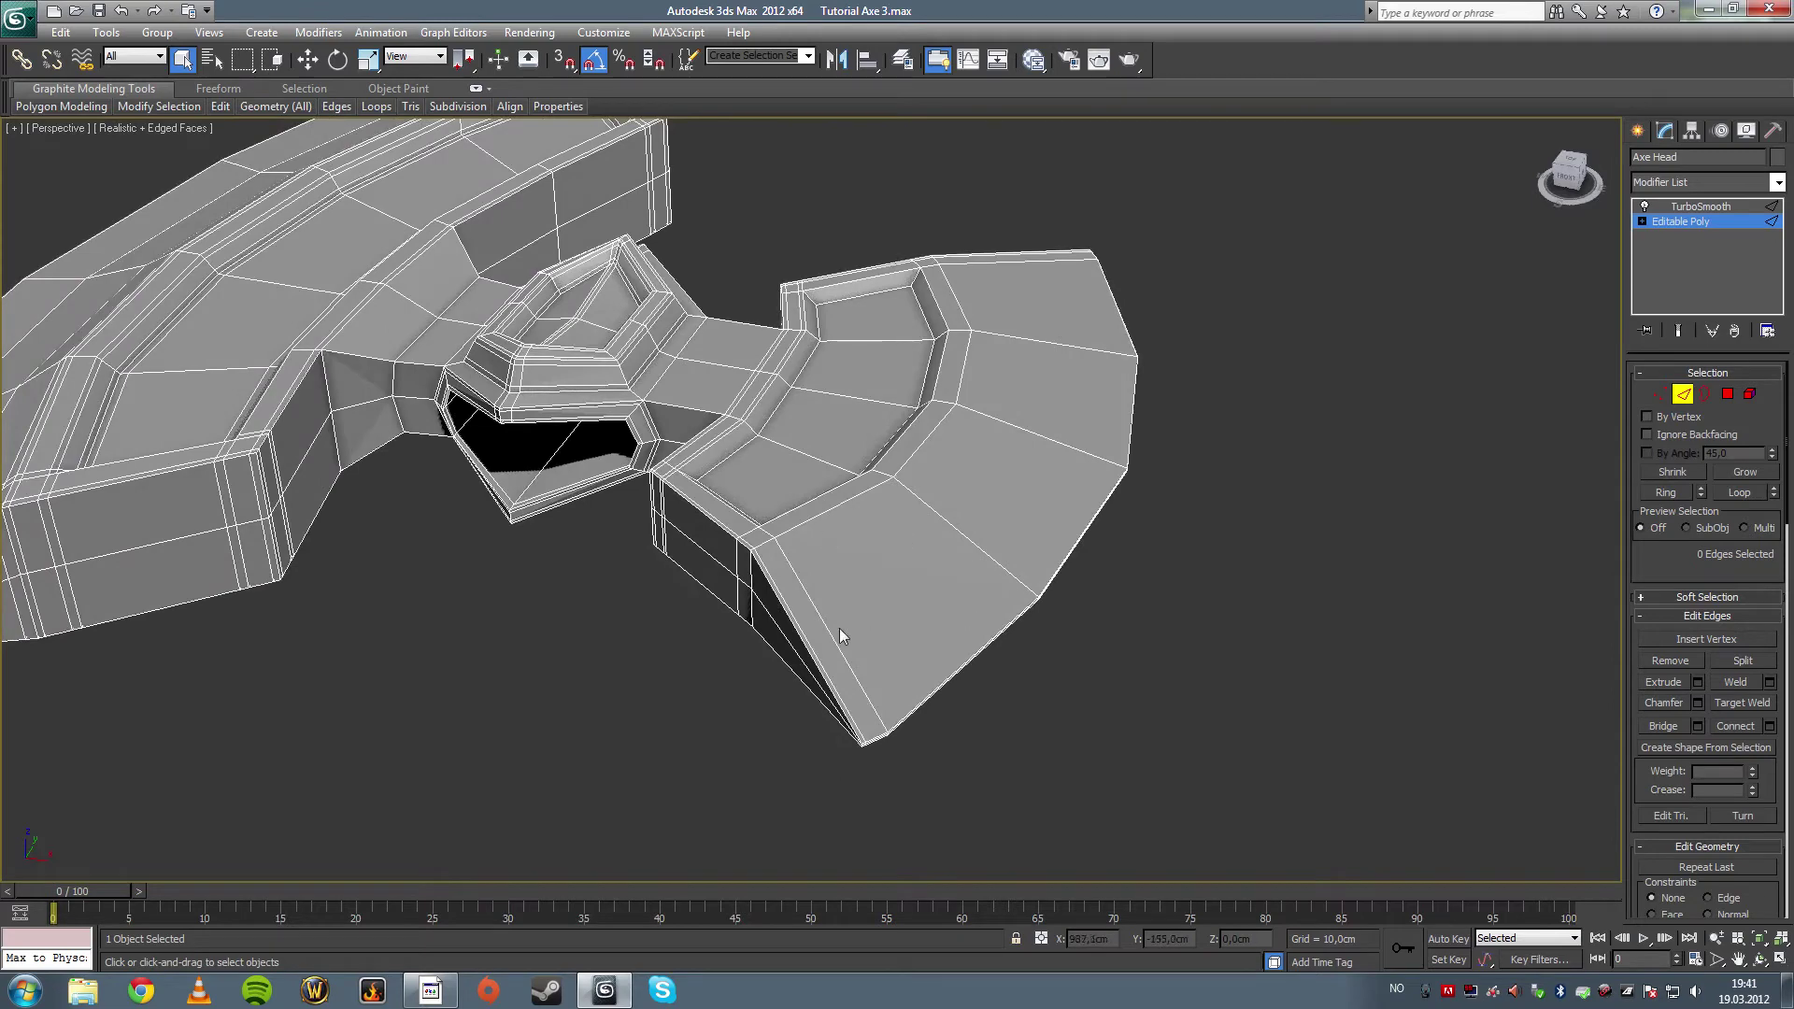
pyautogui.keyDown('alt'); pyautogui.moveTo(840, 628); pyautogui.dragTo(871, 585, button='middle'); pyautogui.keyUp('alt')
pyautogui.scroll(1, 870, 586)
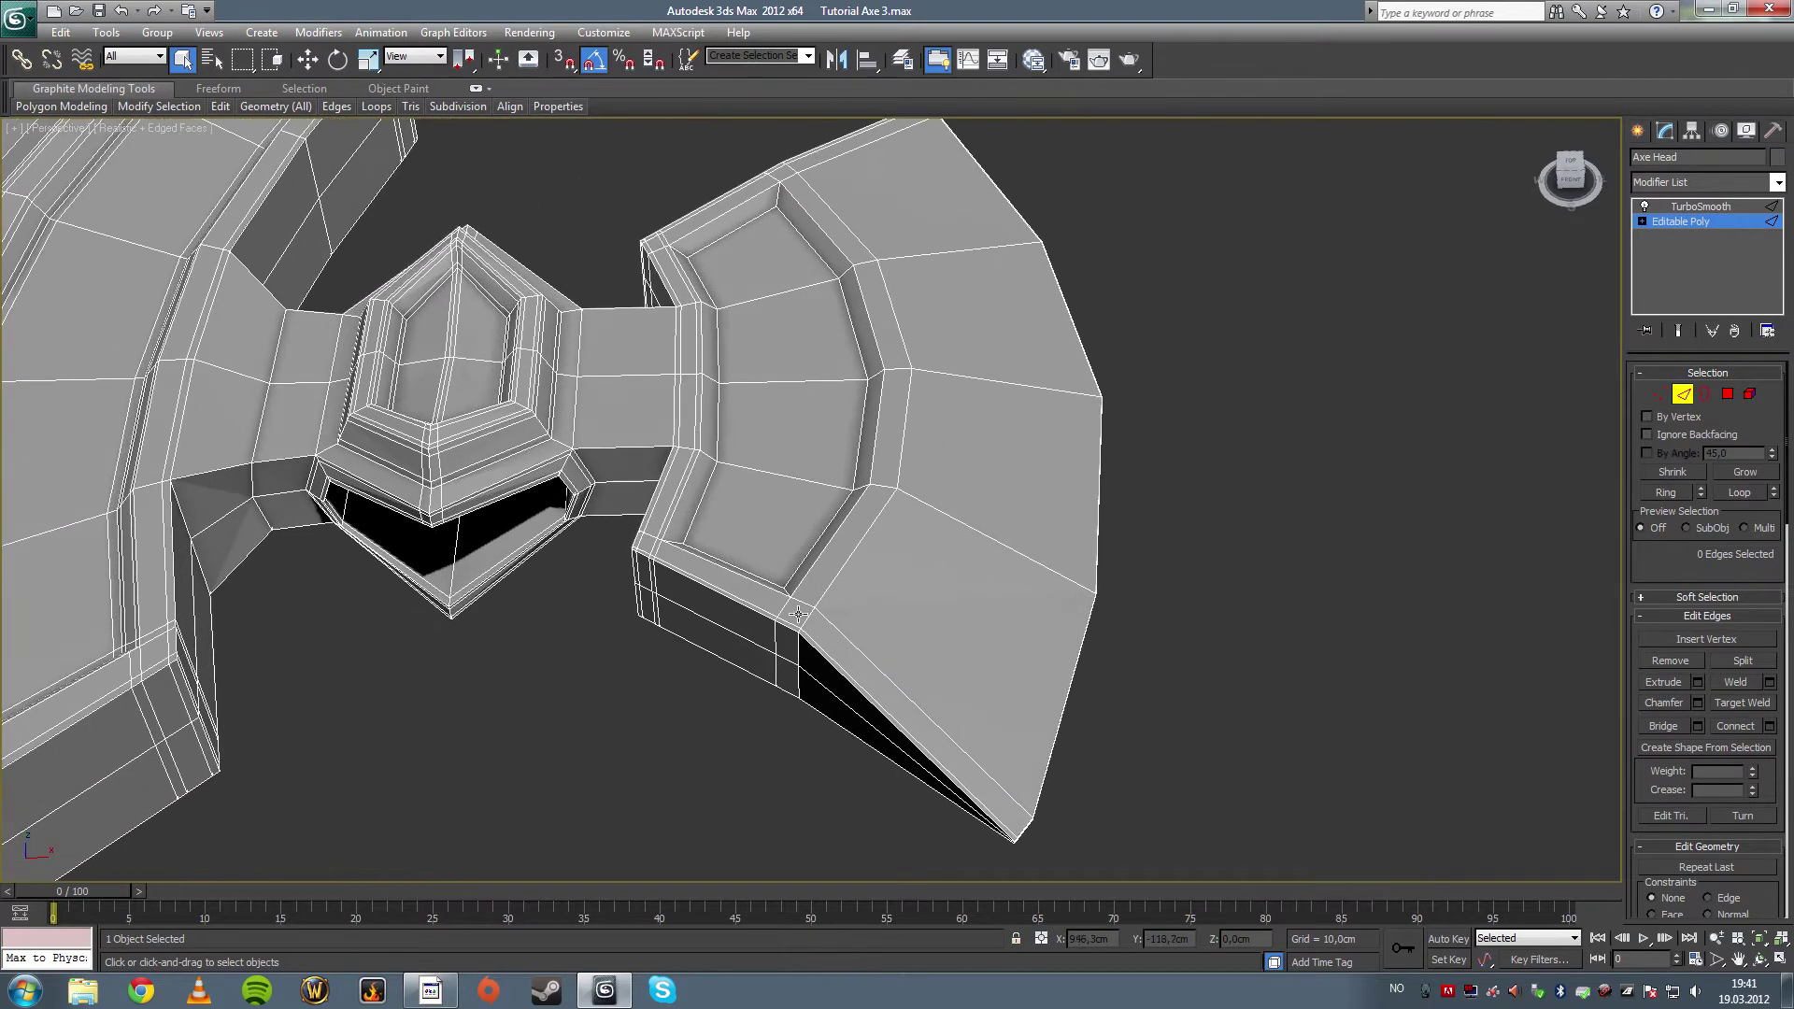
pyautogui.click(800, 612)
pyautogui.click(805, 603)
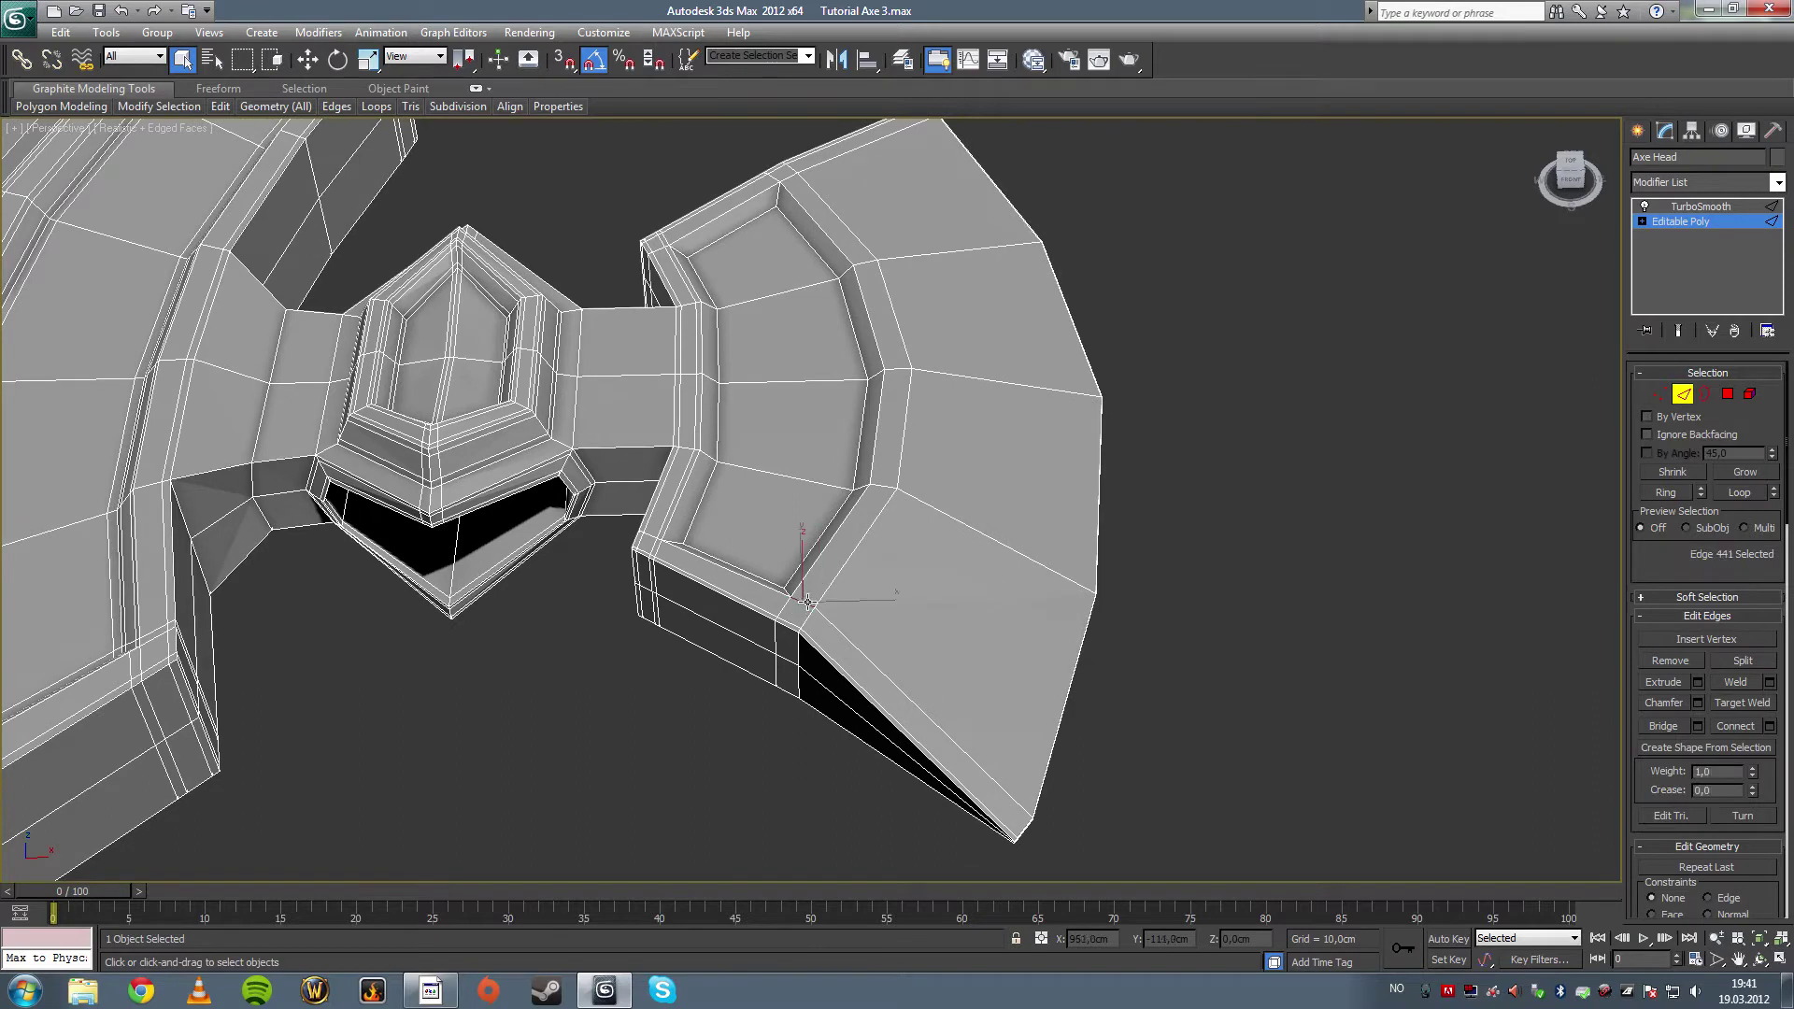
pyautogui.click(1673, 493)
pyautogui.click(1769, 727)
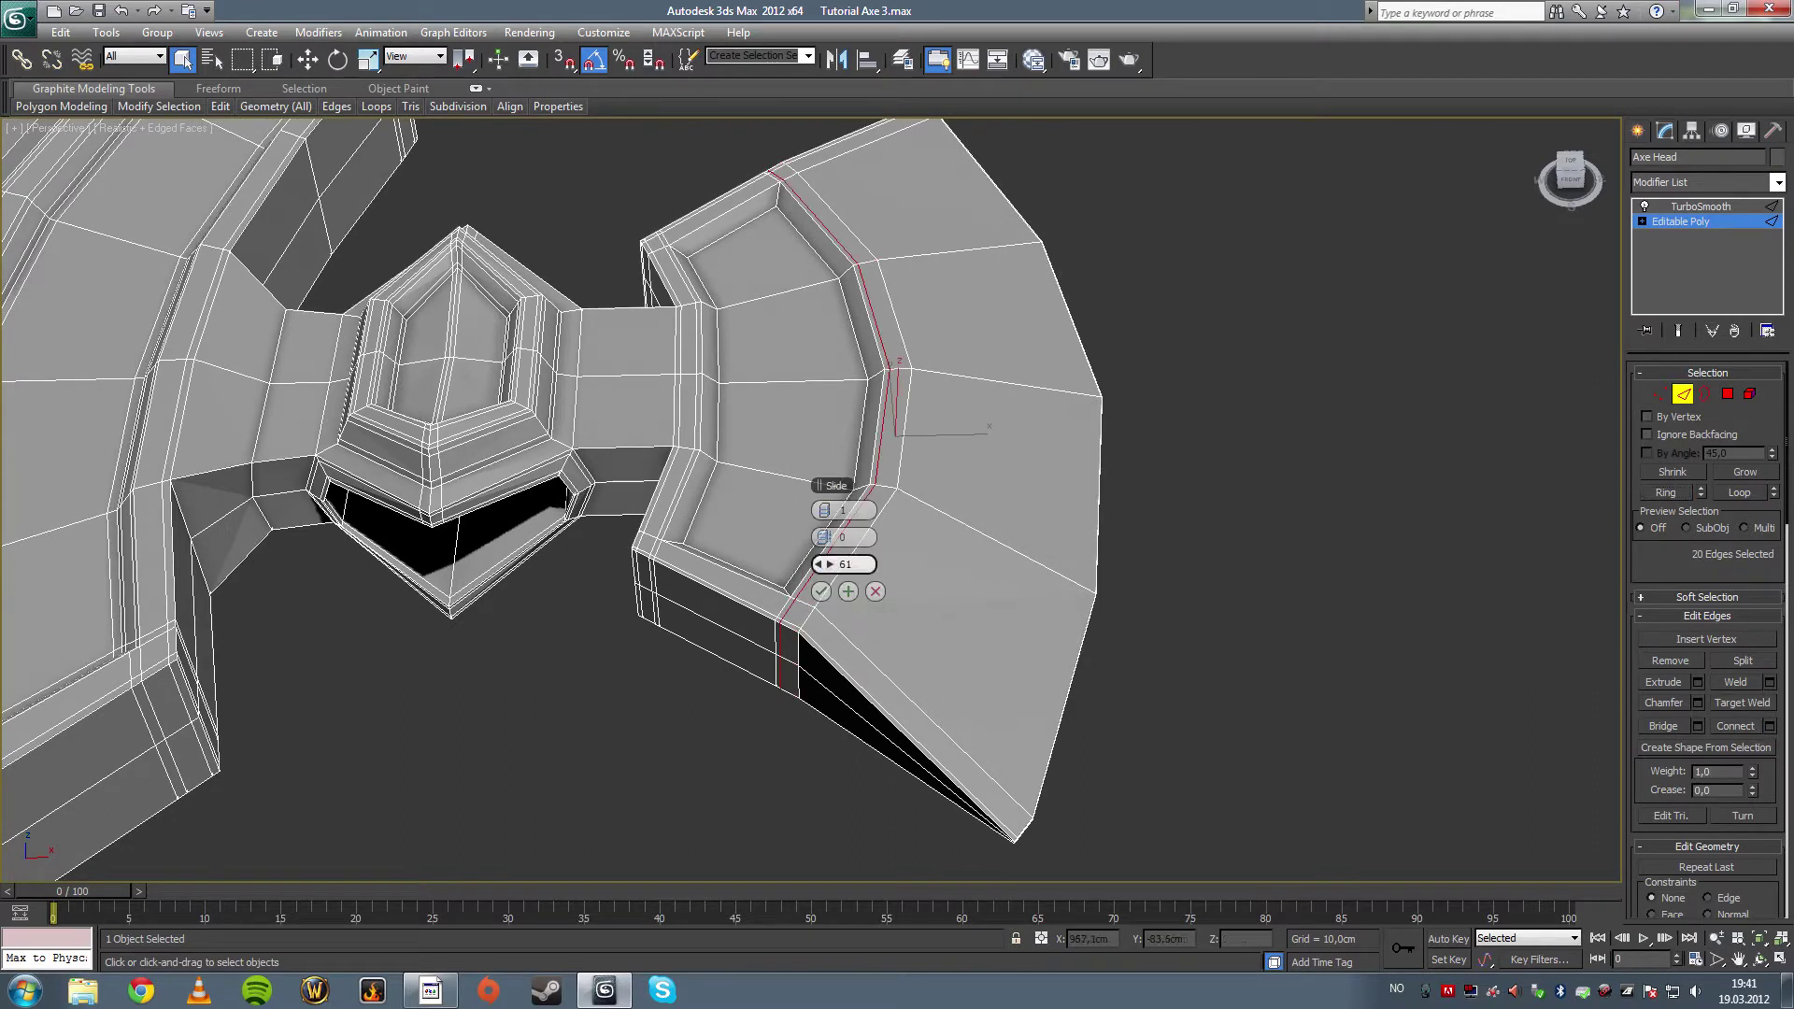
pyautogui.write('0')
pyautogui.press('Return')
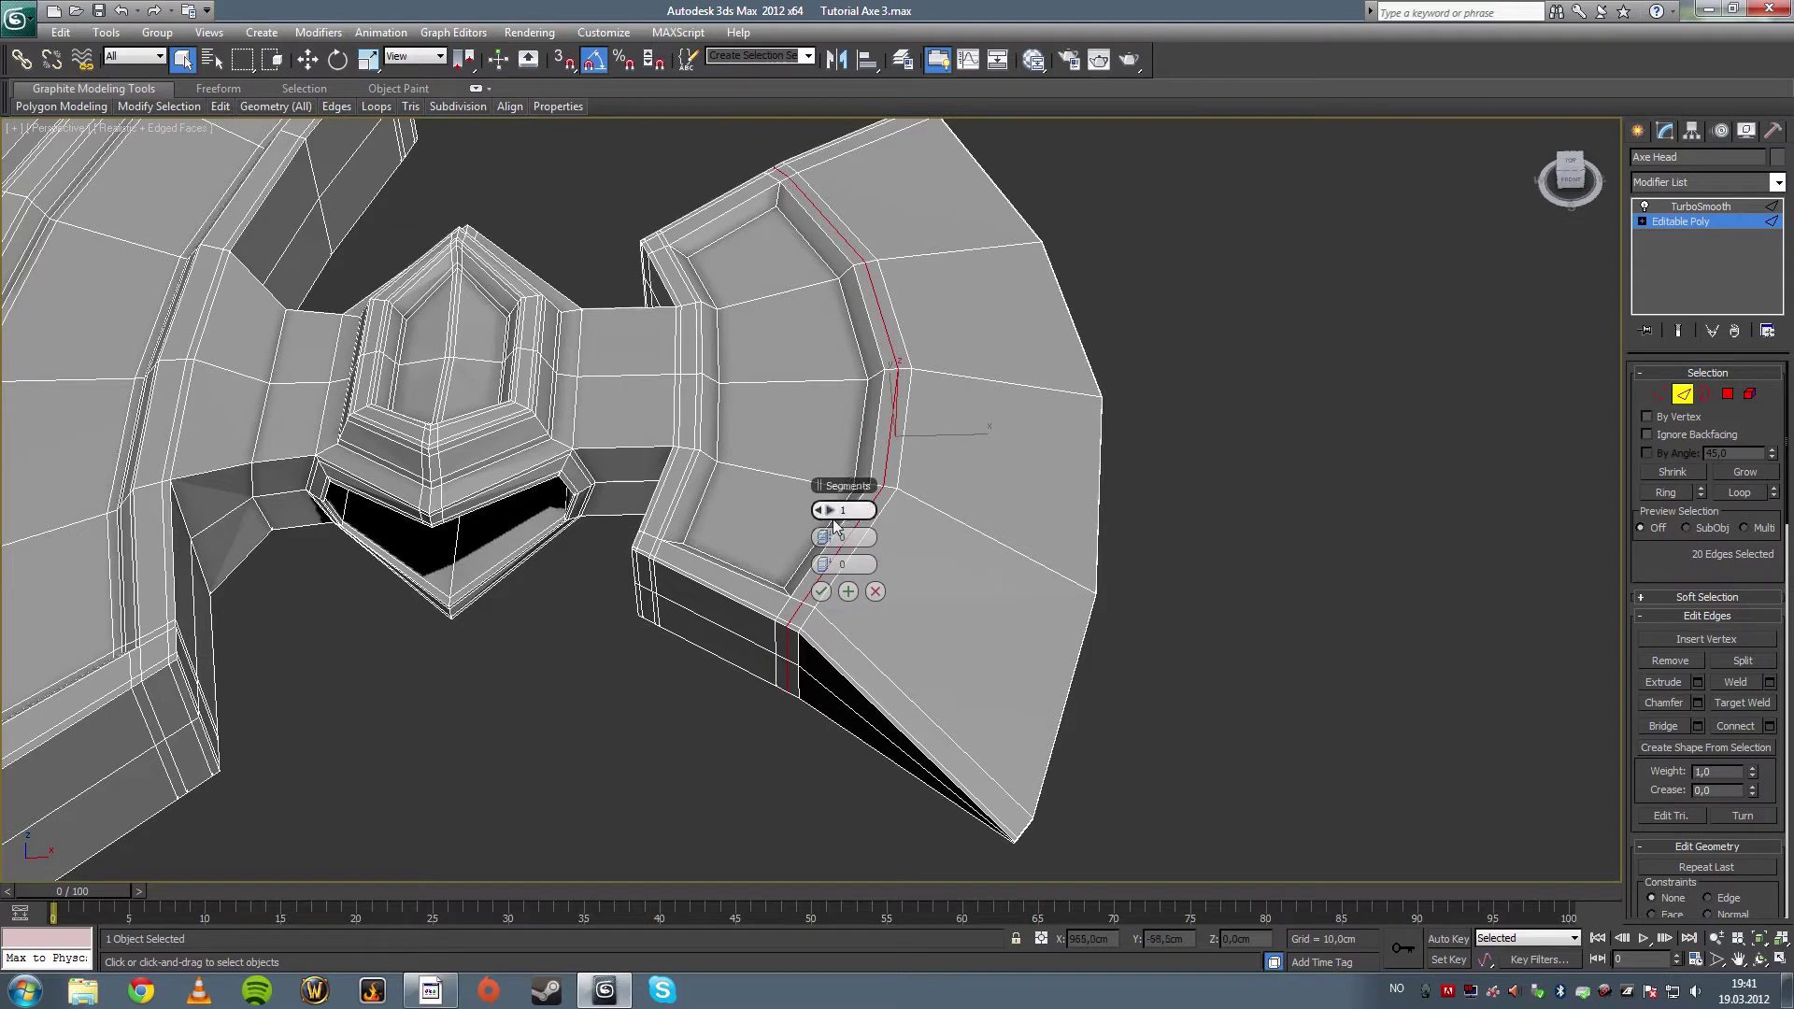
pyautogui.click(830, 512)
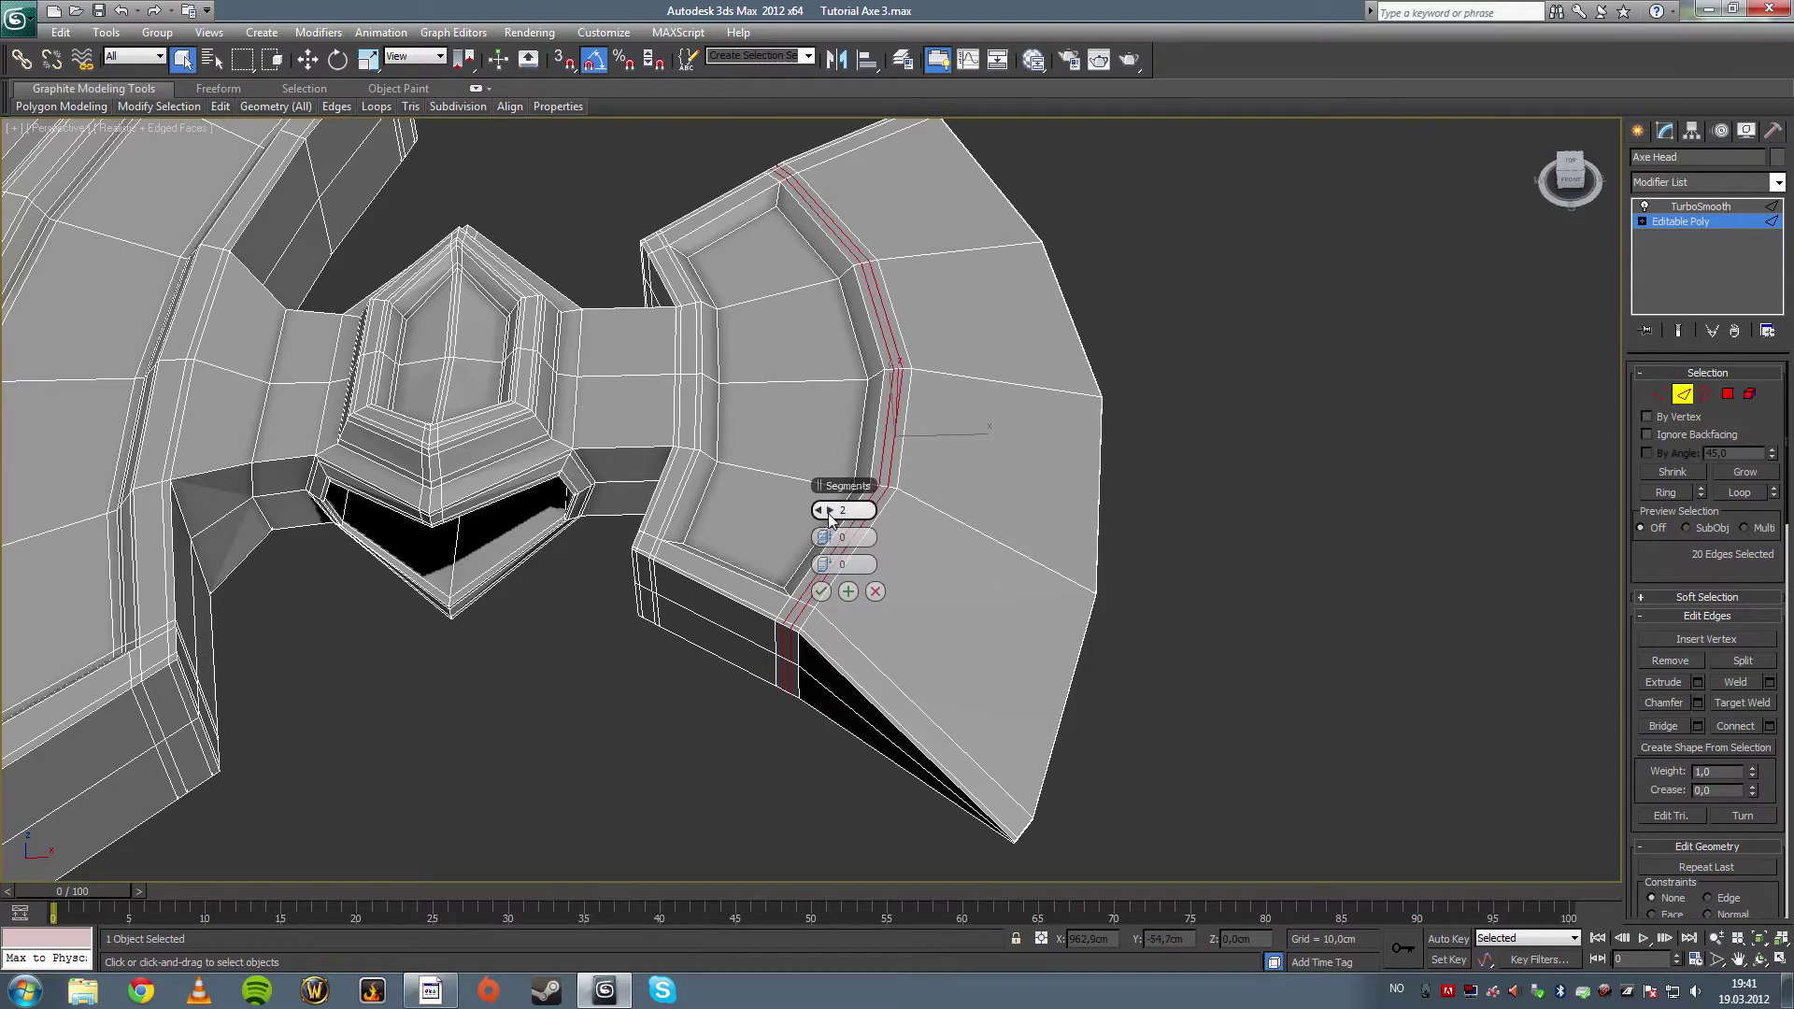
pyautogui.moveTo(836, 537); pyautogui.dragTo(1026, 539)
pyautogui.click(821, 591)
pyautogui.click(1139, 618)
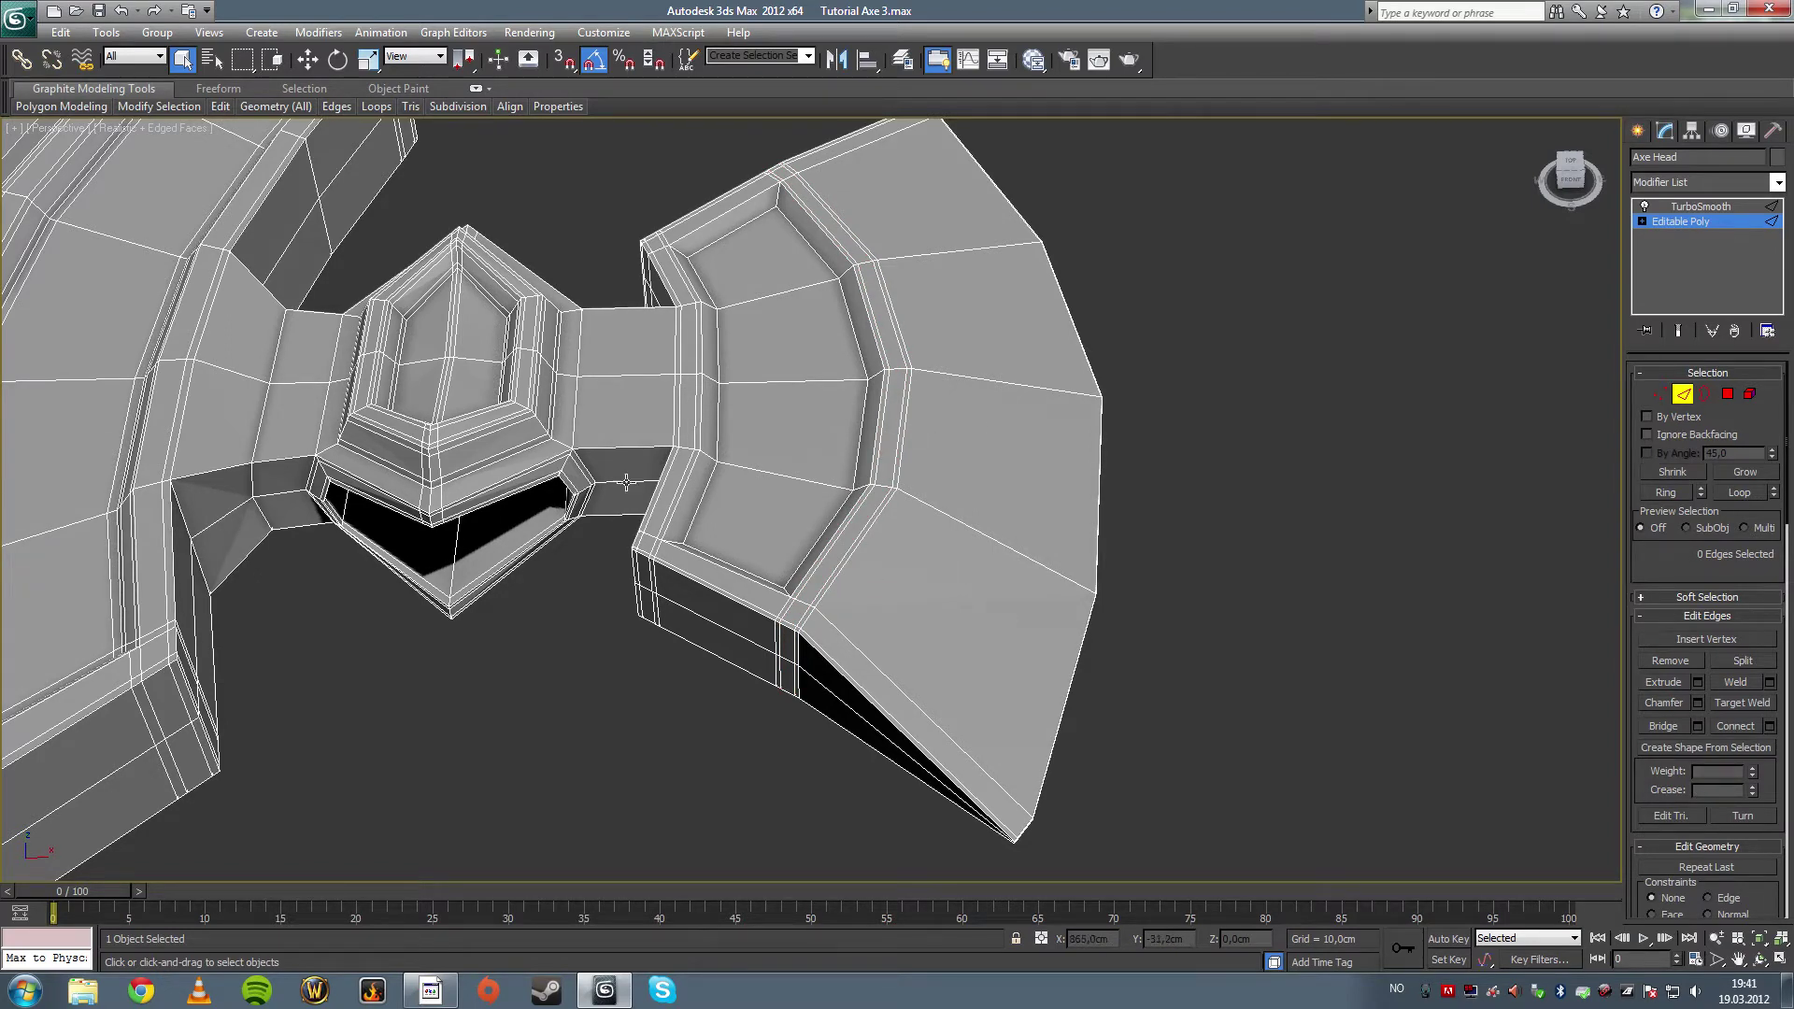
# - Examine the edge loops on both blades and the larger blade's tip from several angles
pyautogui.keyDown('alt'); pyautogui.moveTo(626, 482); pyautogui.dragTo(645, 547, button='middle'); pyautogui.keyUp('alt')
pyautogui.moveTo(539, 456); pyautogui.dragTo(787, 510, button='middle')
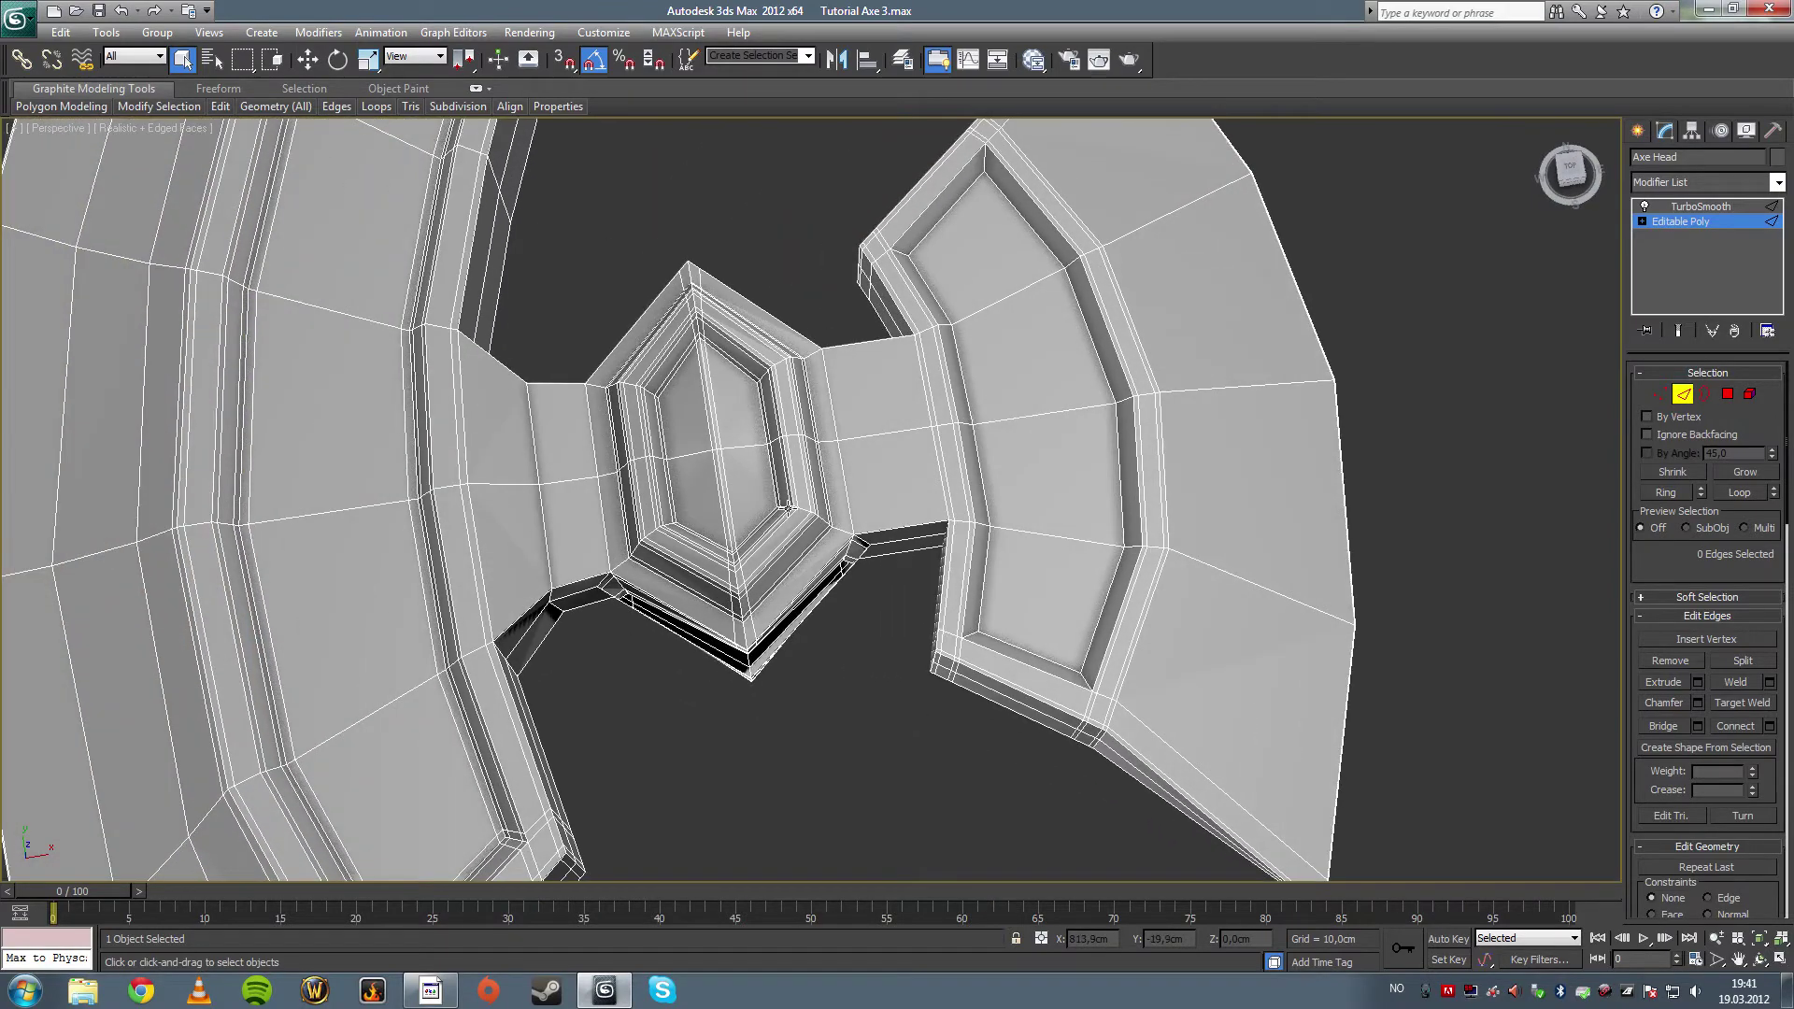
pyautogui.keyDown('alt'); pyautogui.moveTo(758, 598); pyautogui.dragTo(730, 515, button='middle'); pyautogui.keyUp('alt')
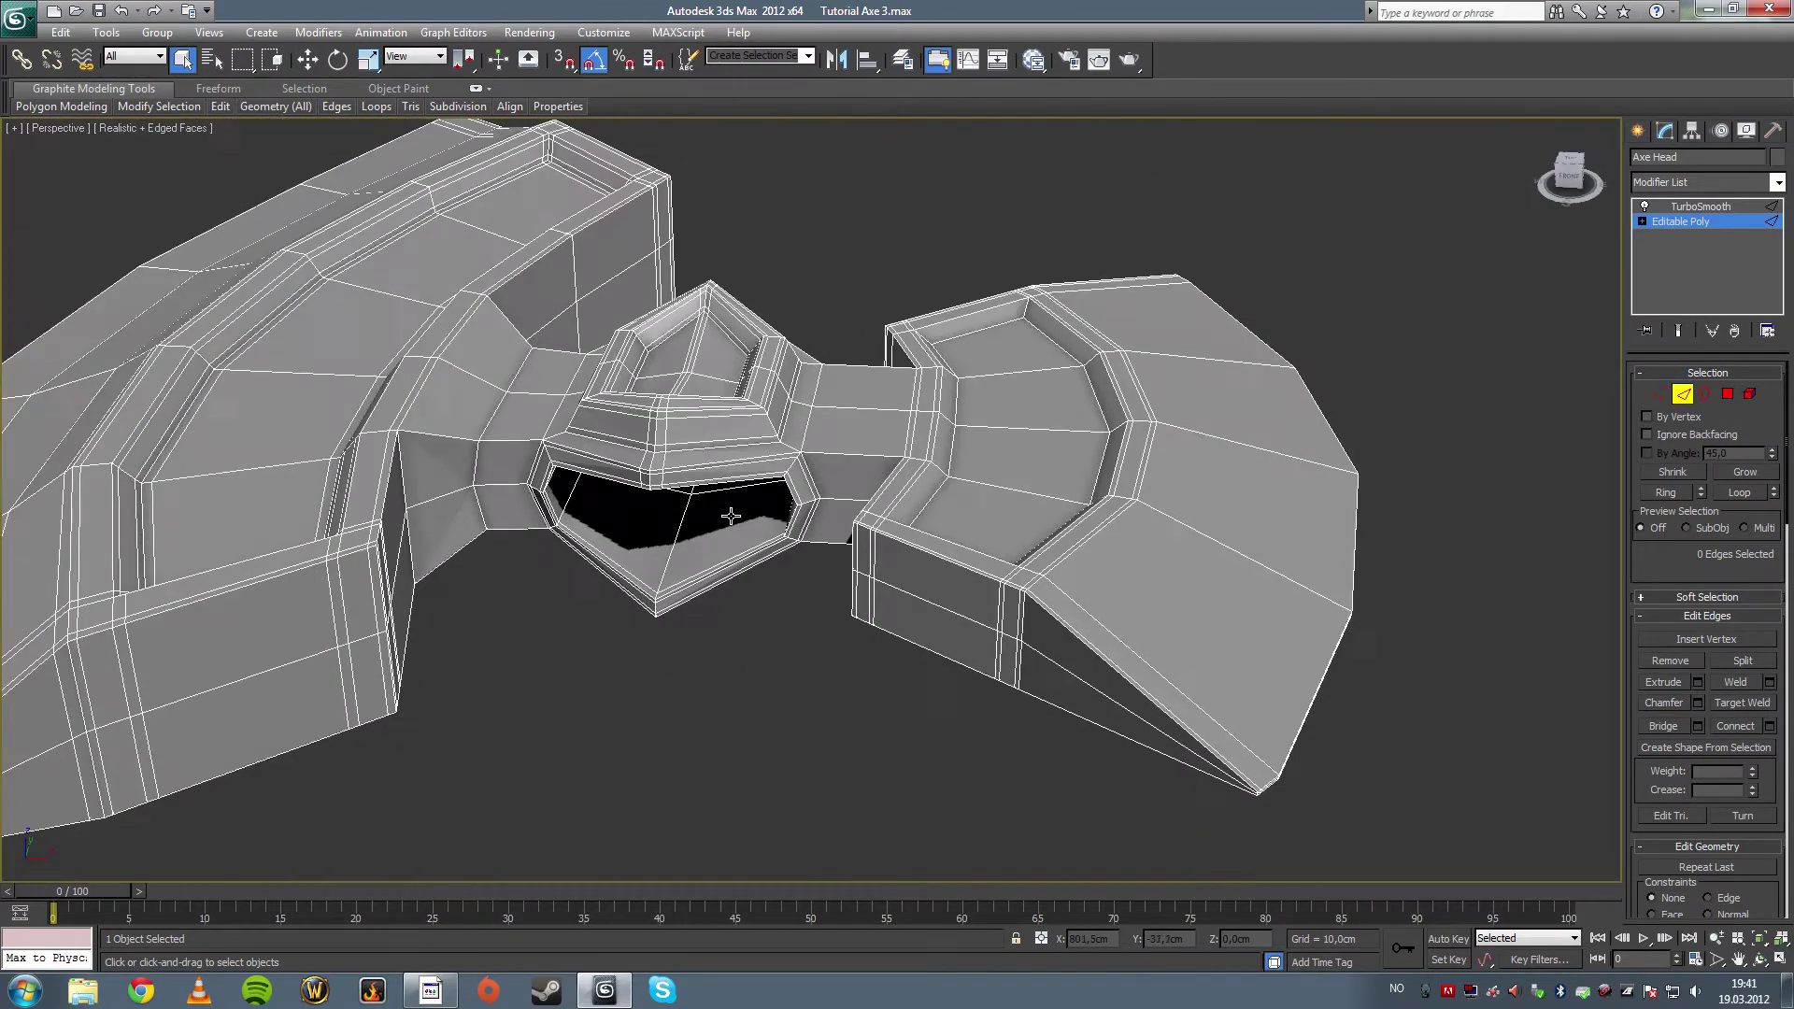
pyautogui.moveTo(488, 554); pyautogui.dragTo(928, 377, button='middle')
pyautogui.scroll(2, 928, 378)
pyautogui.scroll(3, 482, 574)
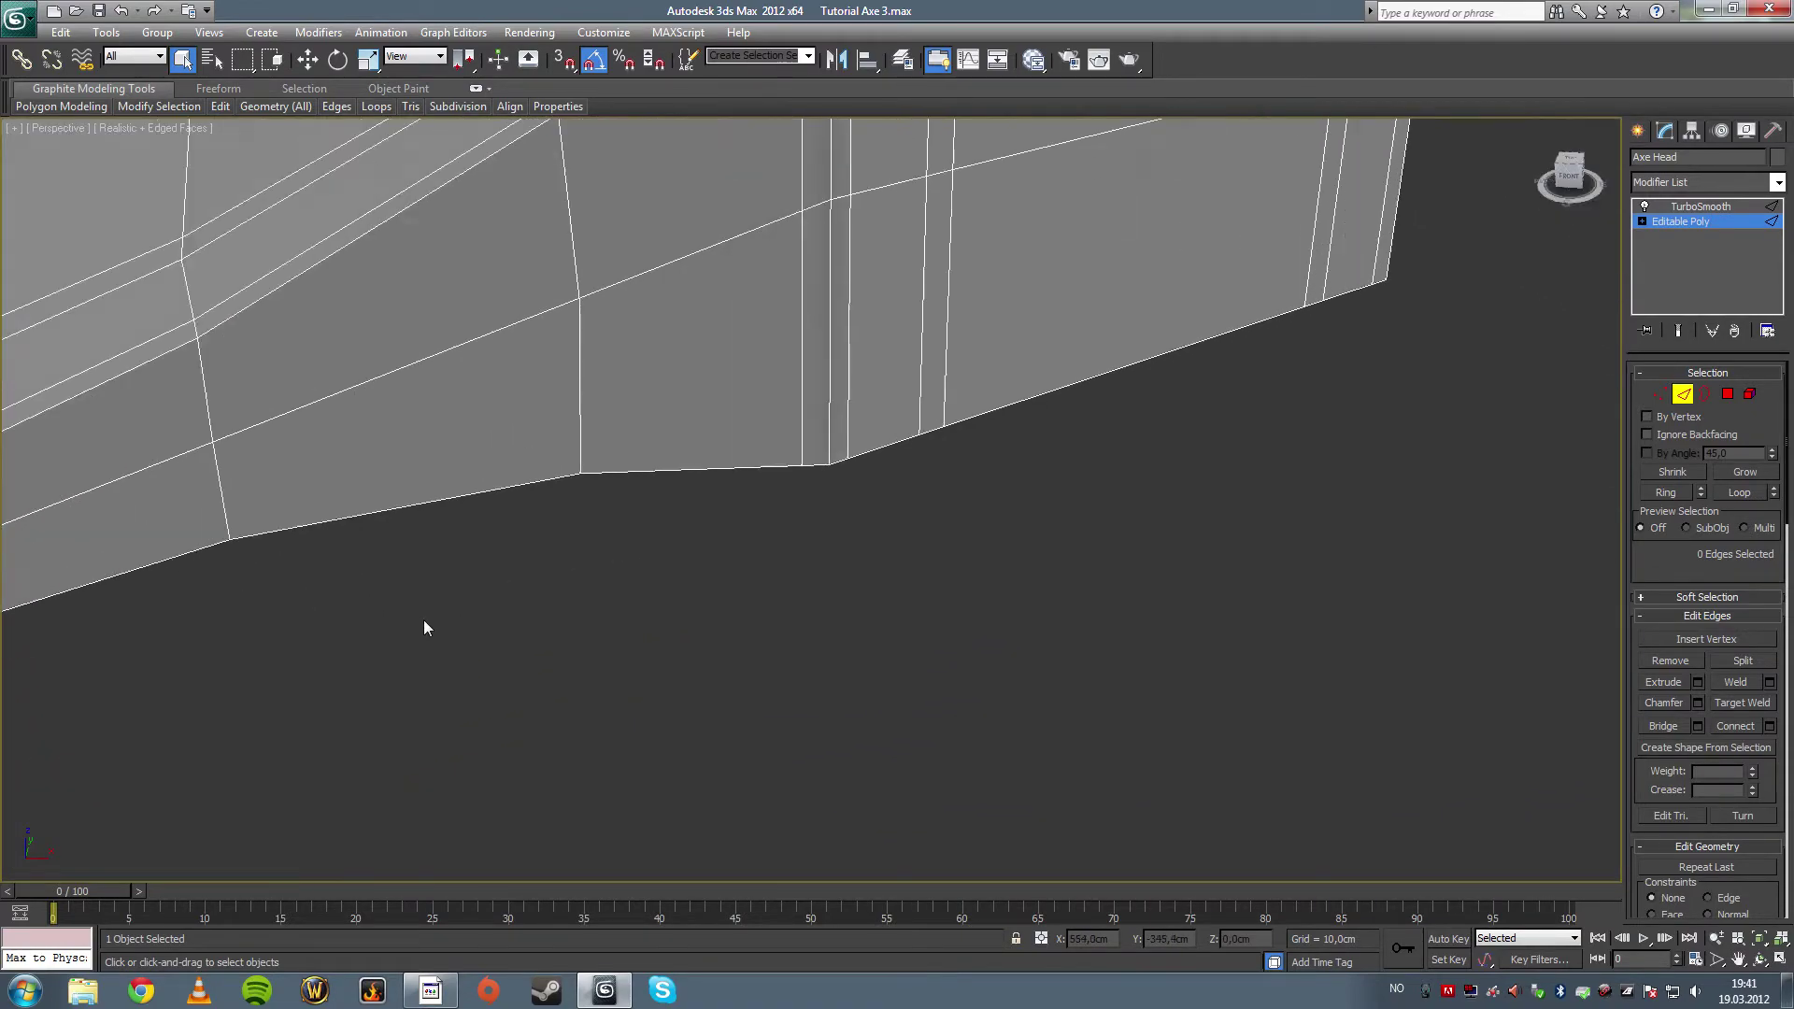
pyautogui.moveTo(423, 620); pyautogui.dragTo(782, 561, button='middle')
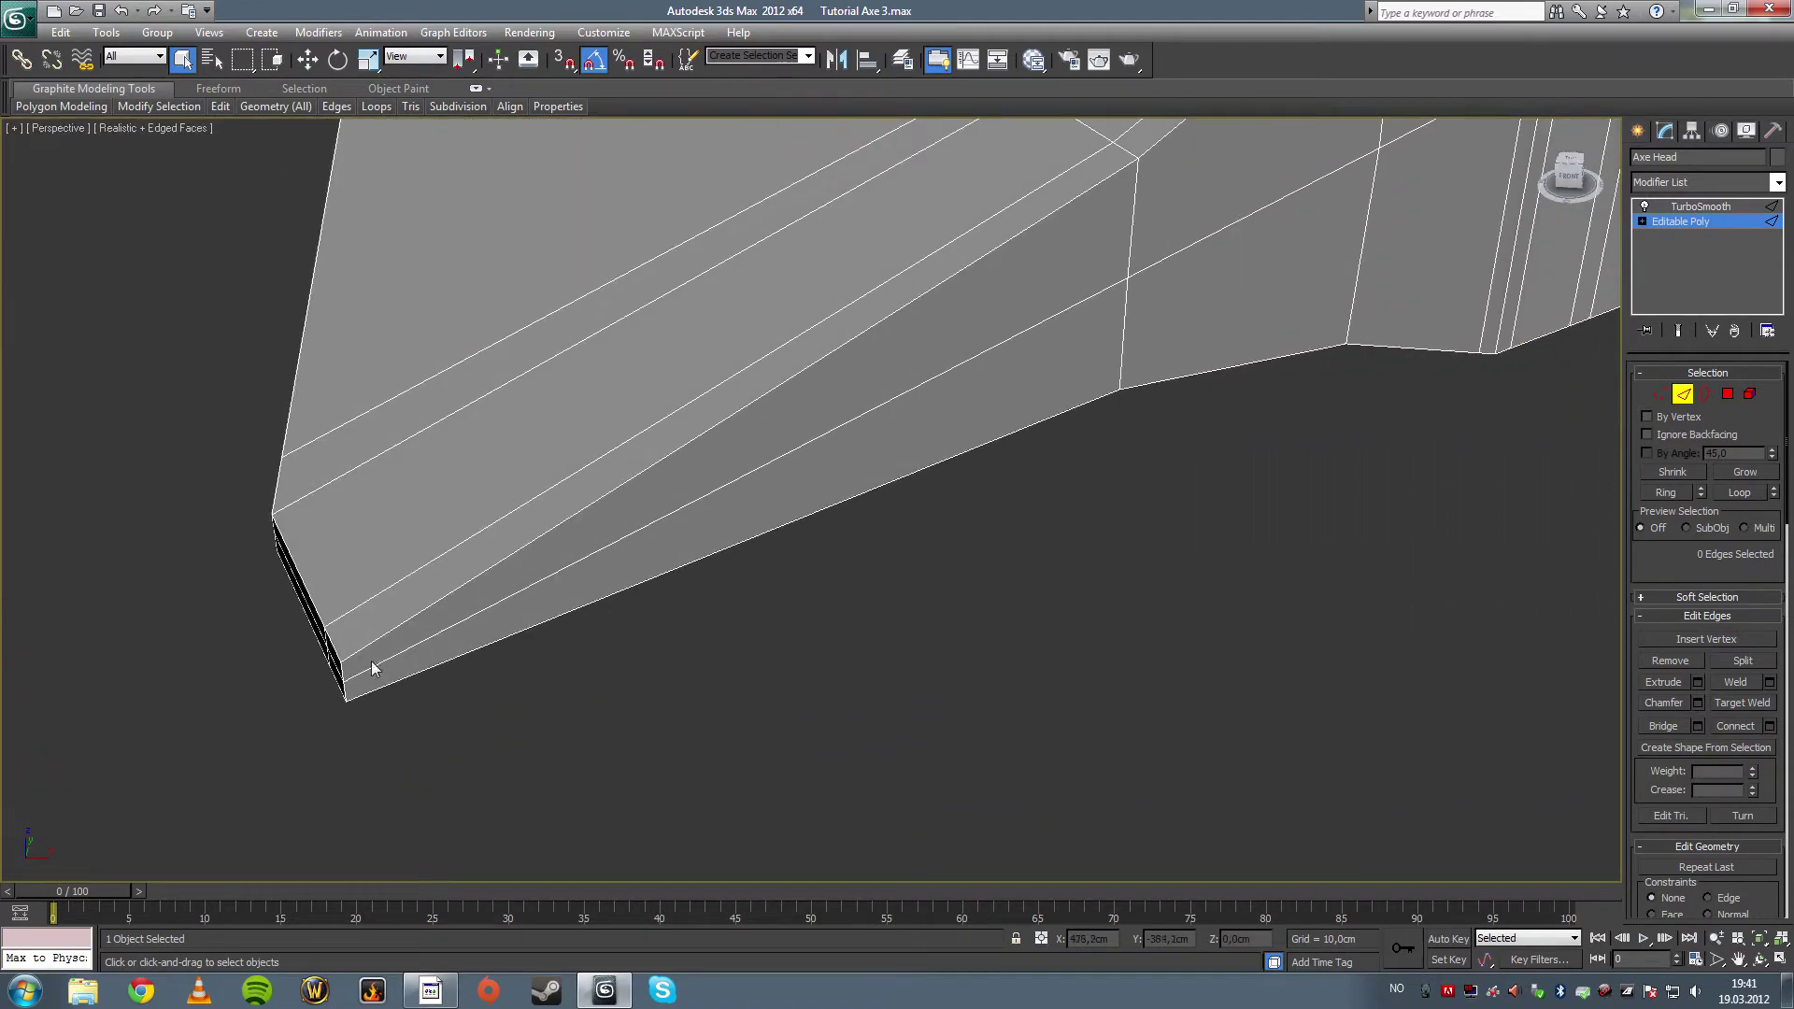
pyautogui.scroll(-5, 796, 520)
pyautogui.moveTo(1136, 456); pyautogui.dragTo(530, 693, button='middle')
pyautogui.keyDown('alt'); pyautogui.moveTo(775, 589); pyautogui.dragTo(737, 604, button='middle'); pyautogui.keyUp('alt')
pyautogui.scroll(3, 738, 603)
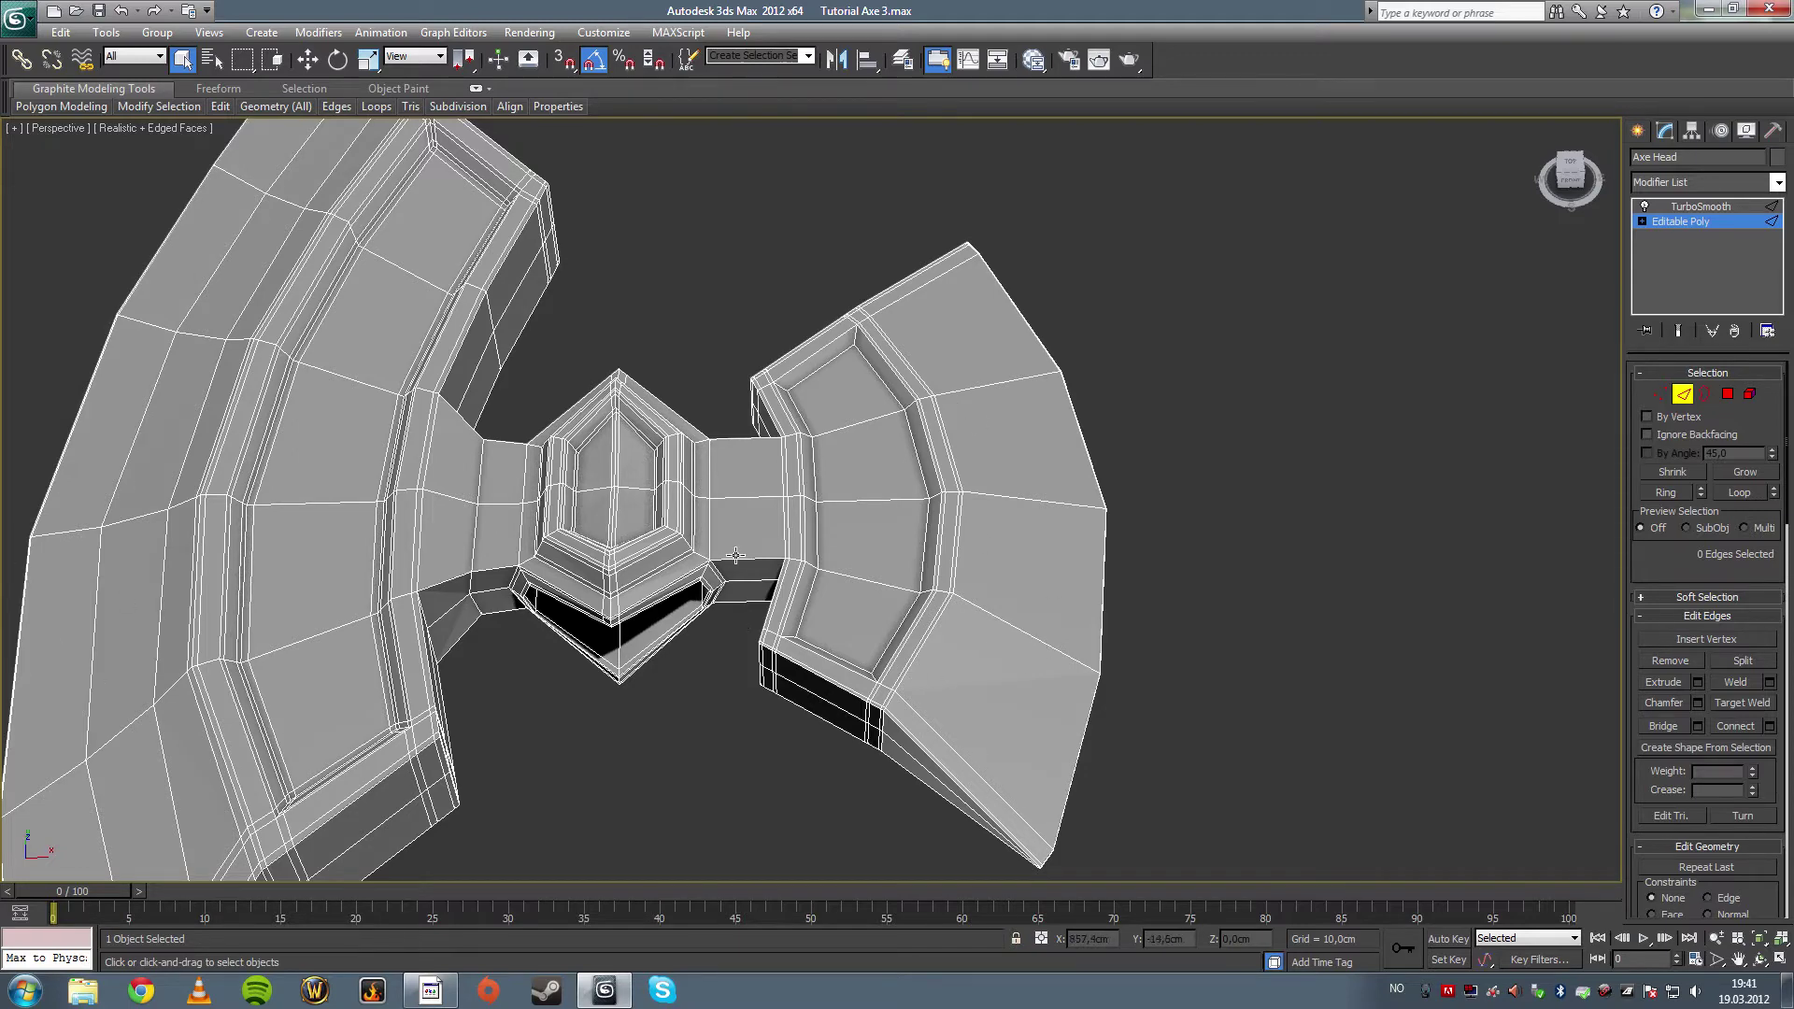
# - Connect the edge ring around the bevel of the smaller blade's recessed panel with 2 segments and pinch 31
pyautogui.keyDown('alt'); pyautogui.moveTo(727, 547); pyautogui.dragTo(733, 576, button='middle'); pyautogui.keyUp('alt')
pyautogui.scroll(2, 881, 581)
pyautogui.scroll(2, 881, 581)
pyautogui.moveTo(938, 570); pyautogui.dragTo(909, 517, button='middle')
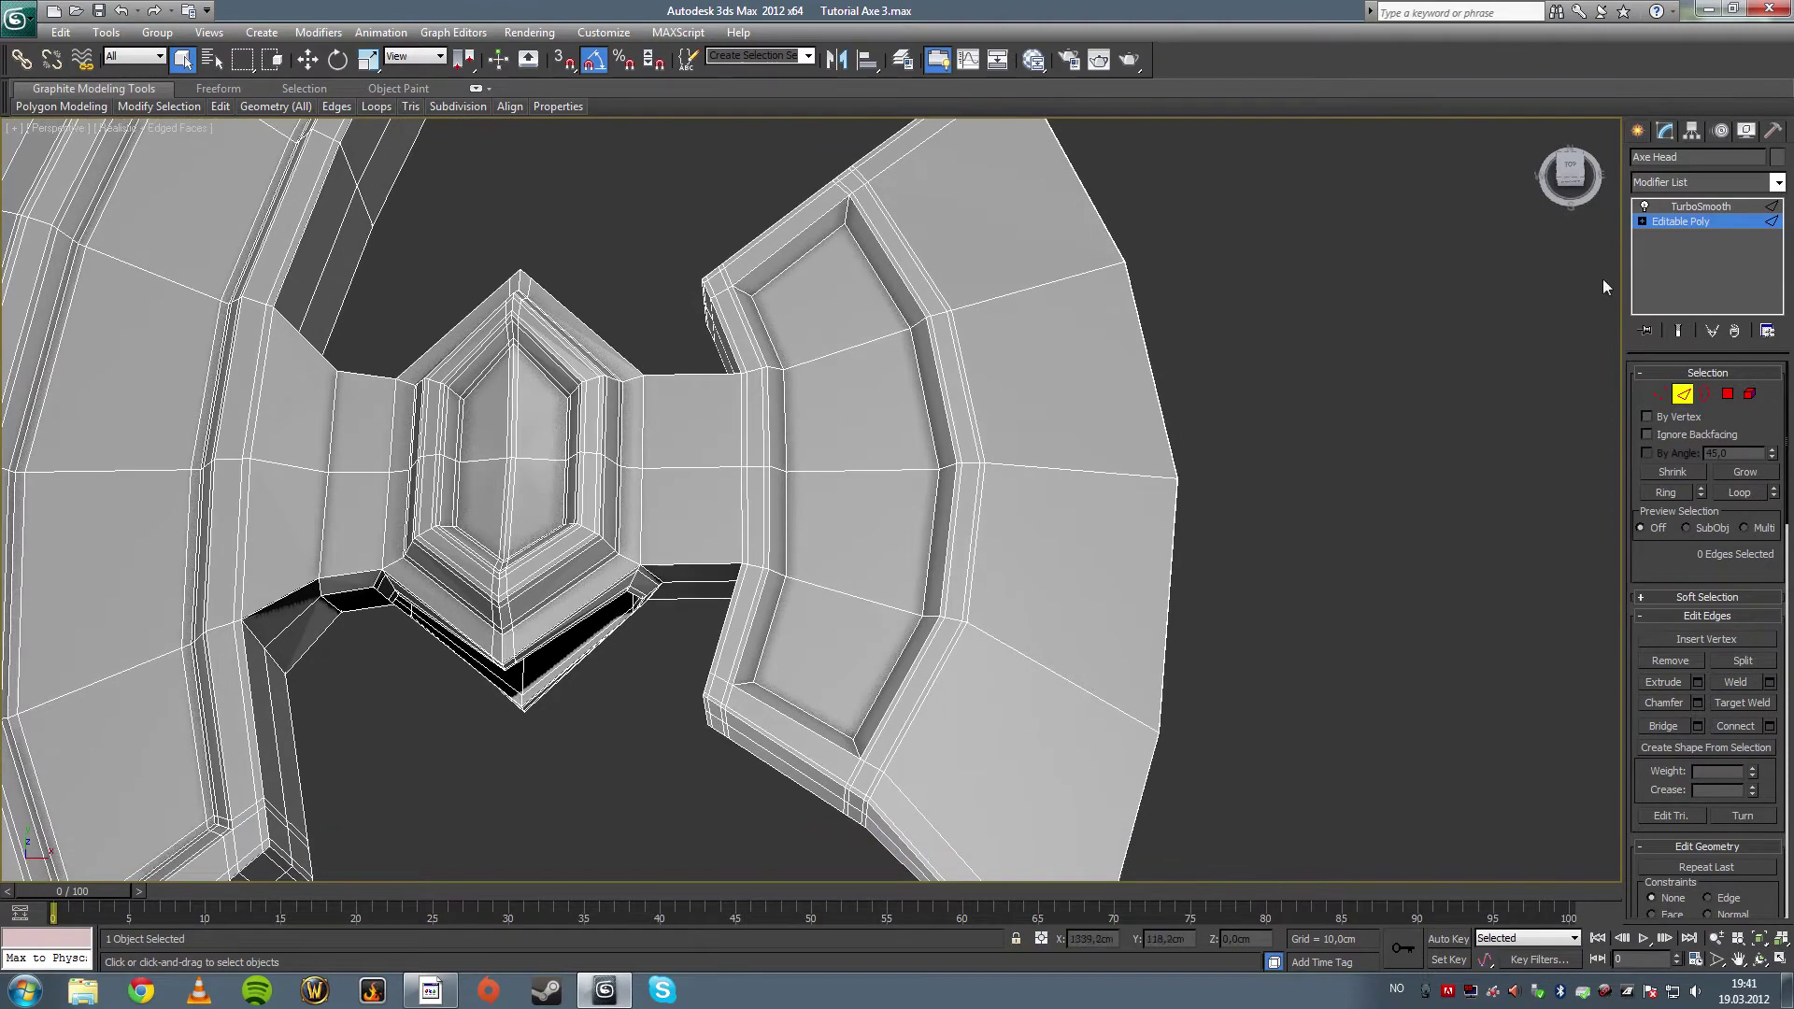
pyautogui.click(845, 213)
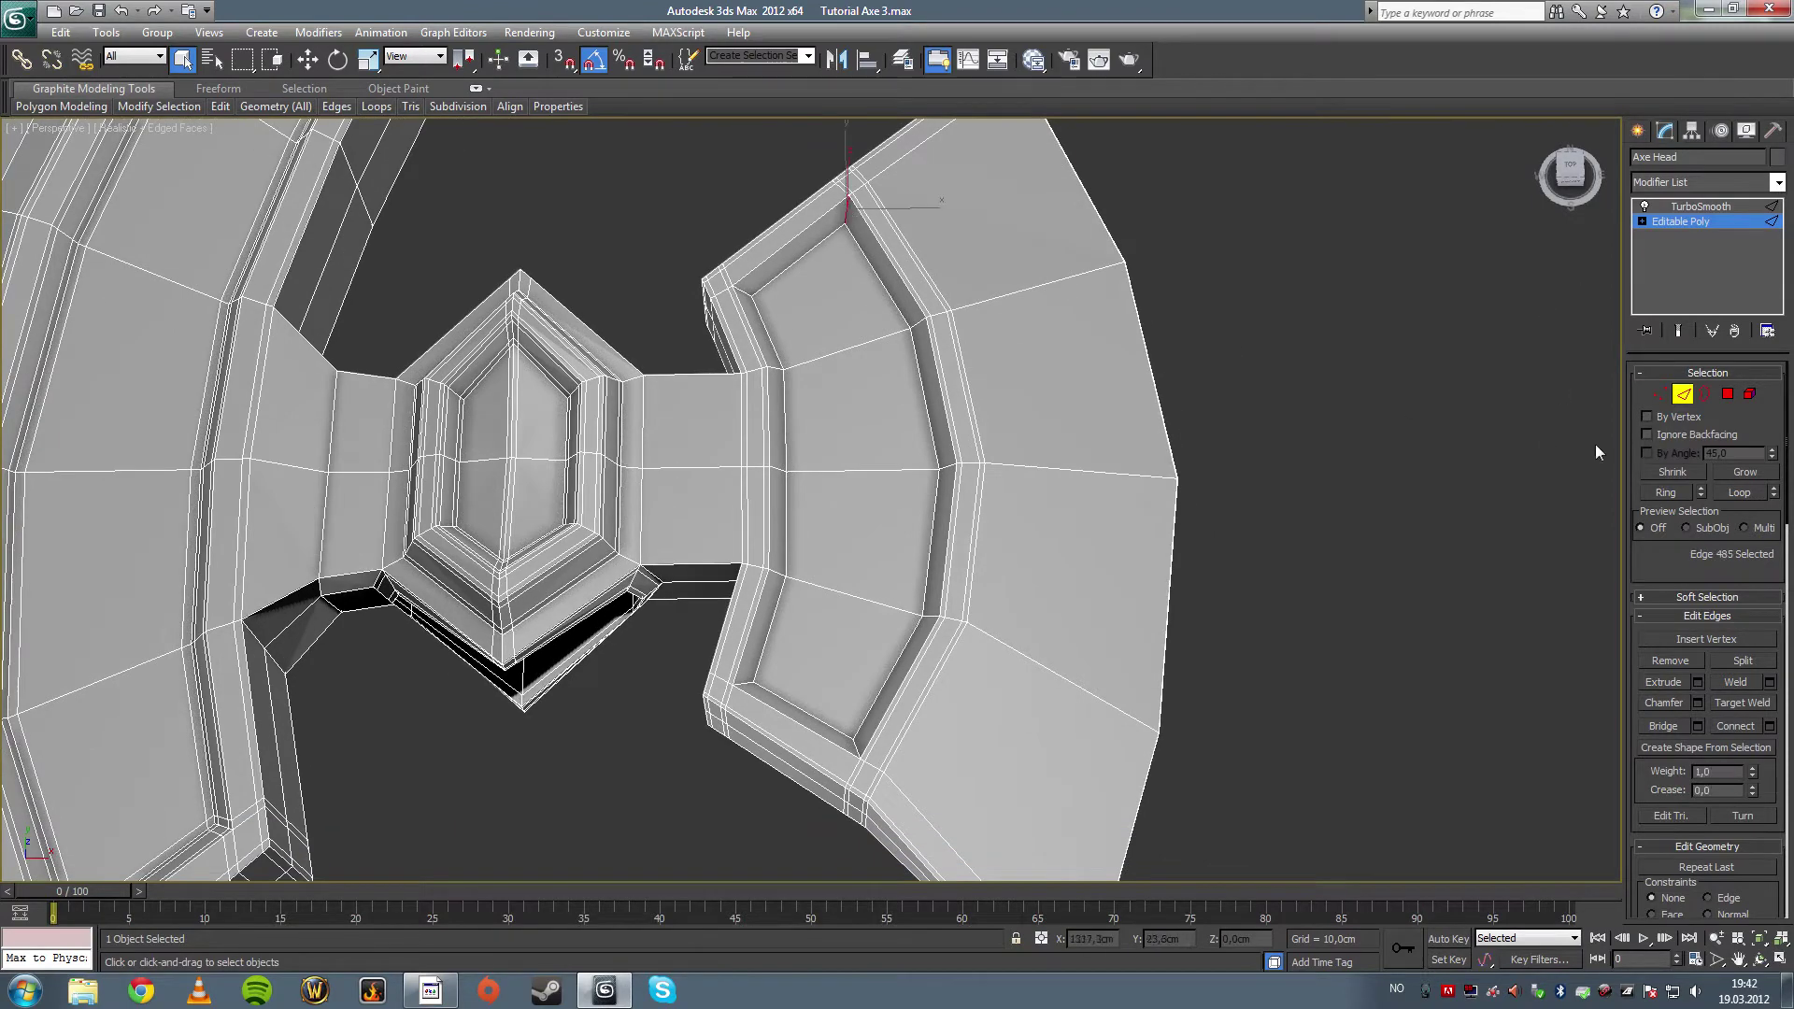
pyautogui.click(1667, 493)
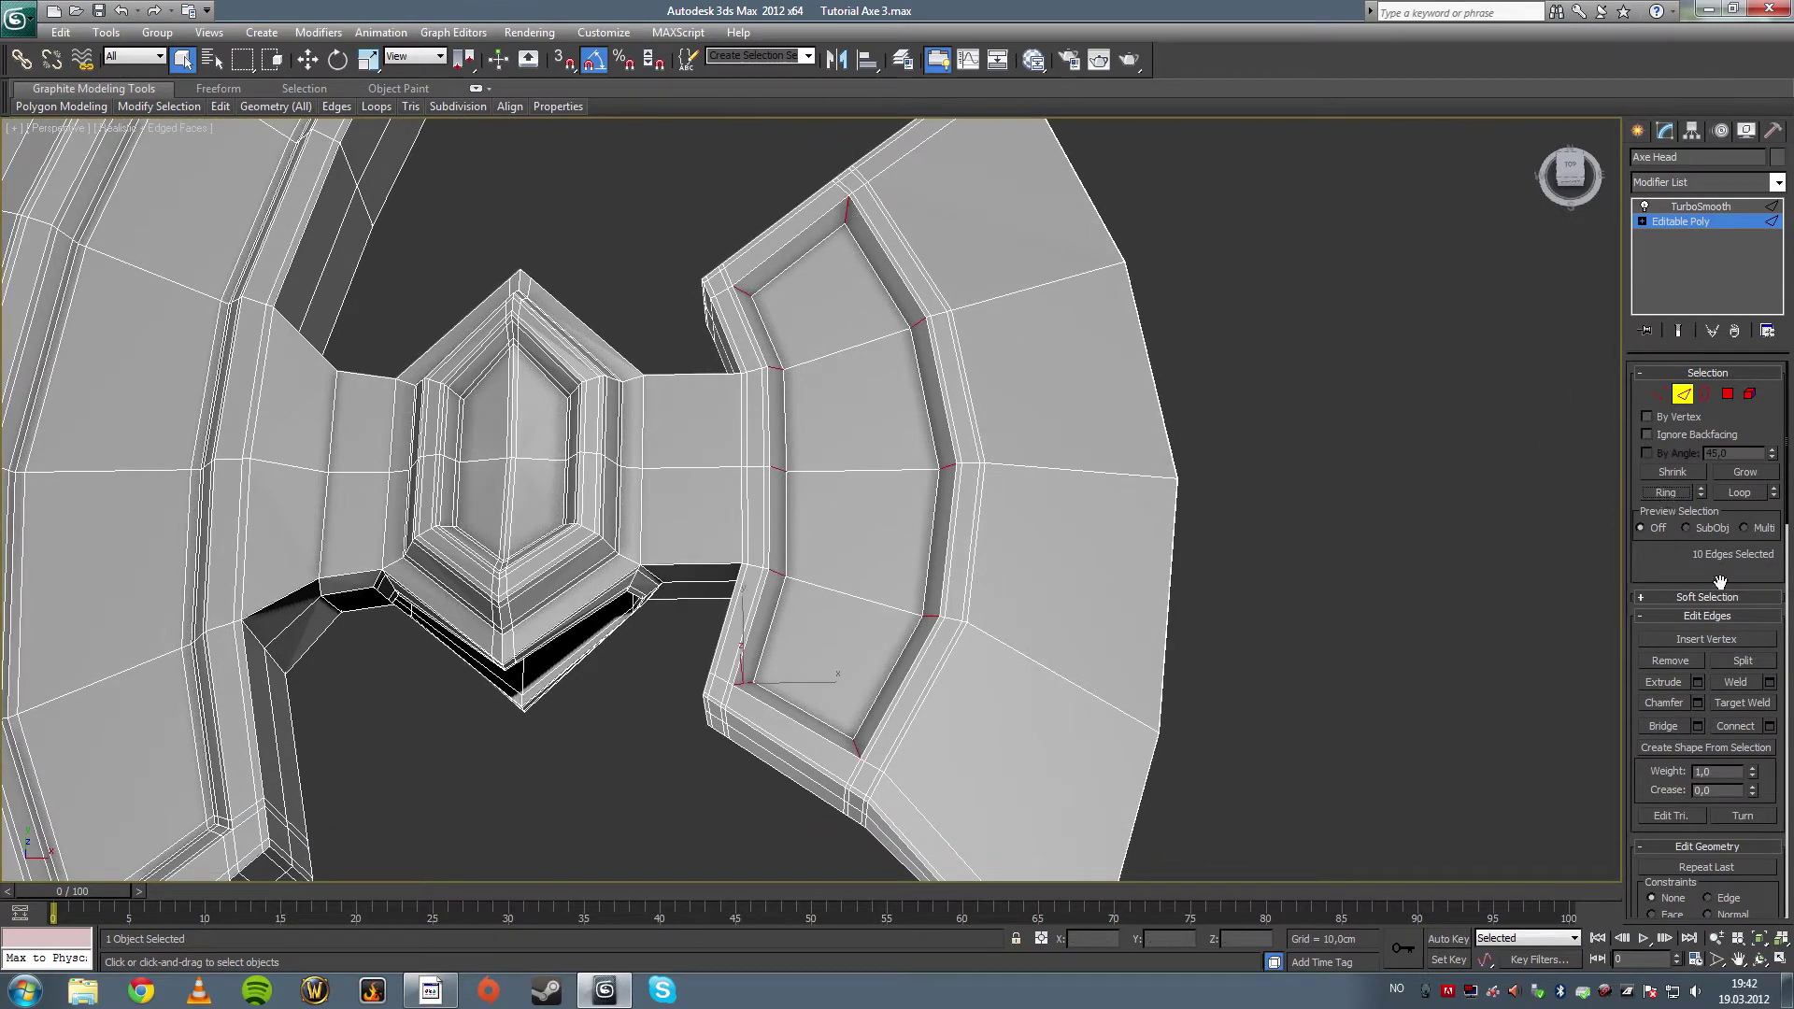
pyautogui.click(1770, 726)
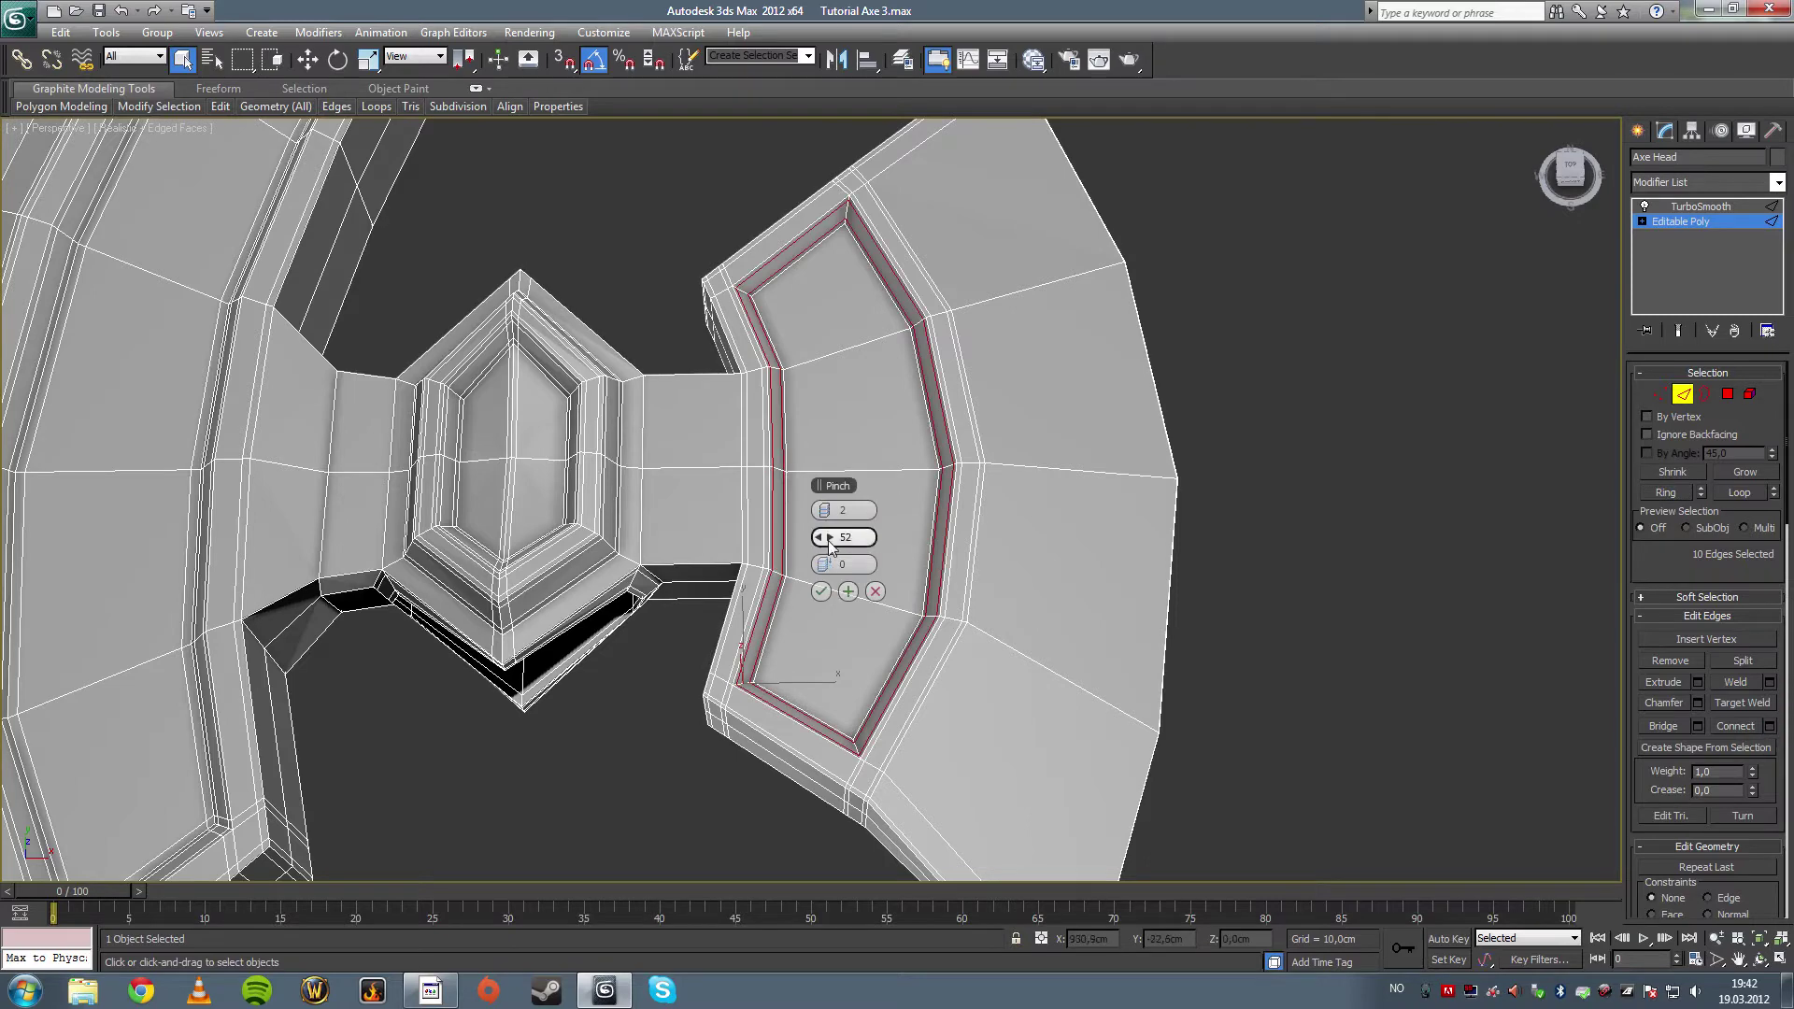
pyautogui.moveTo(824, 539); pyautogui.dragTo(749, 548)
pyautogui.click(821, 591)
pyautogui.click(1215, 587)
# - Connect the ring across the smaller blade's recessed panel with 2 segments pinched toward the panel's long sides, then exit edge editing and deselect the axe head
pyautogui.keyDown('alt'); pyautogui.moveTo(982, 710); pyautogui.dragTo(890, 528, button='middle'); pyautogui.keyUp('alt')
pyautogui.keyDown('alt'); pyautogui.moveTo(722, 550); pyautogui.dragTo(727, 579, button='middle'); pyautogui.keyUp('alt')
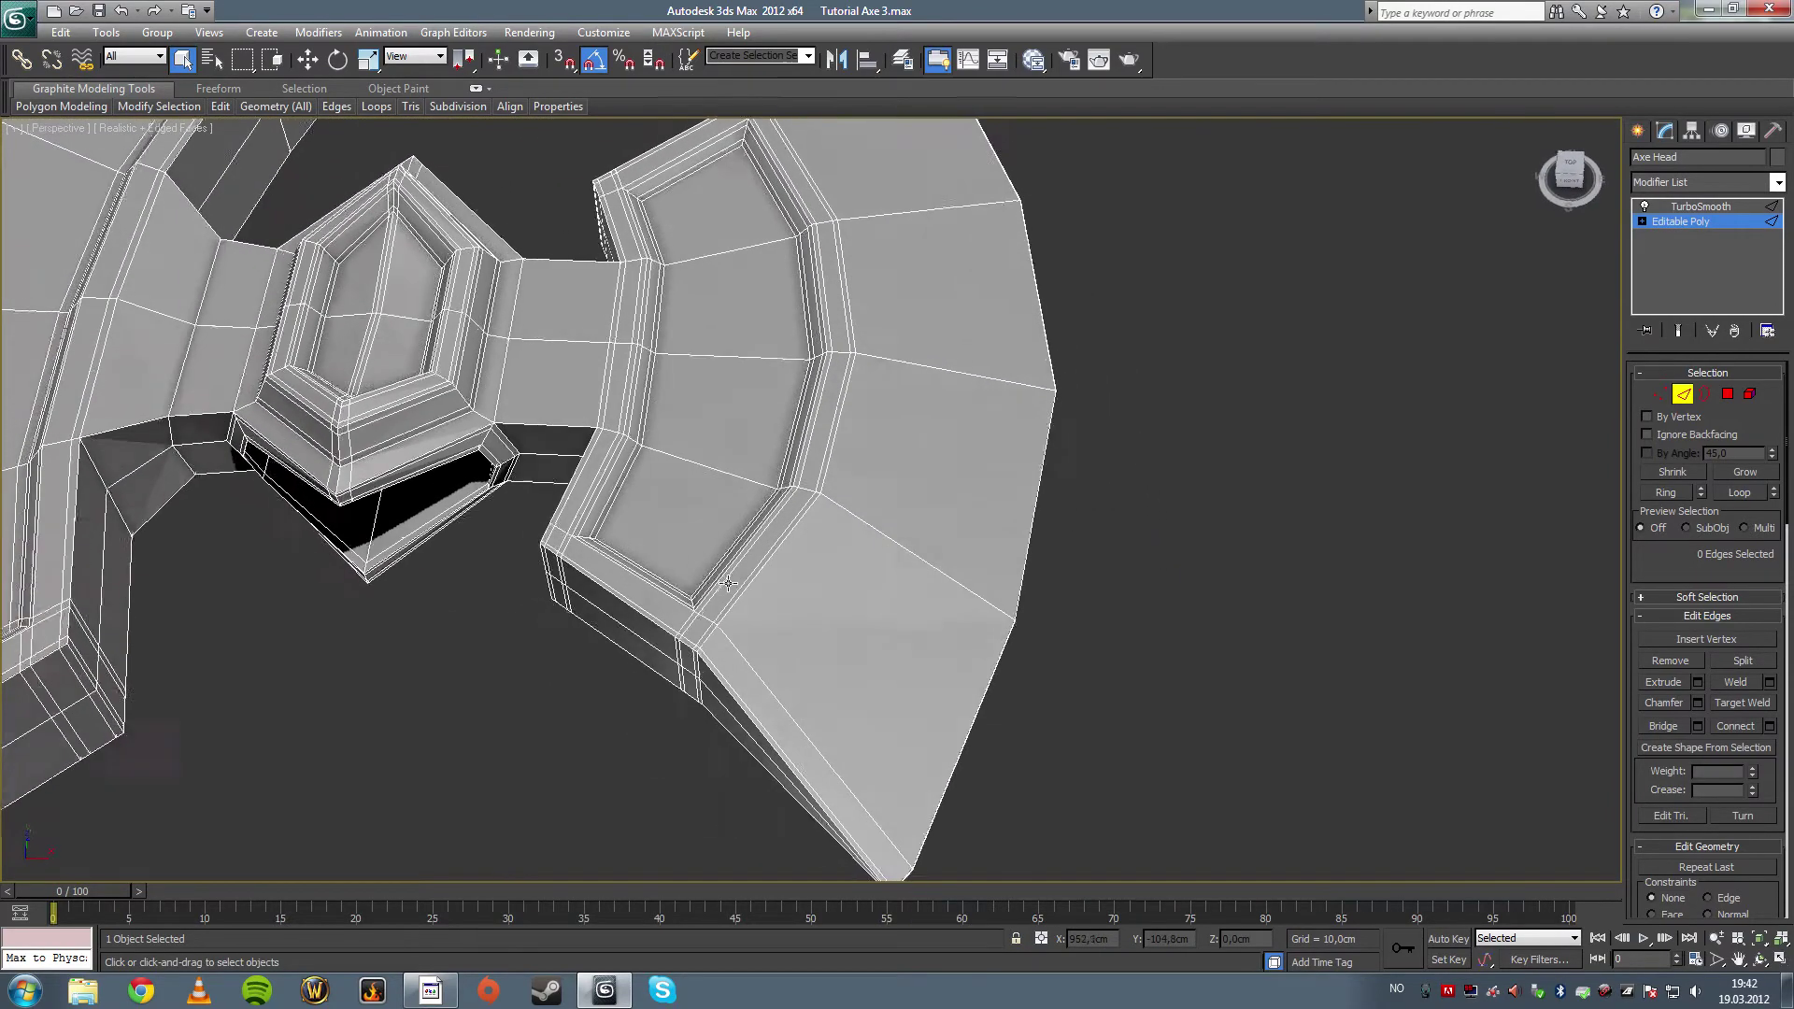
pyautogui.click(628, 573)
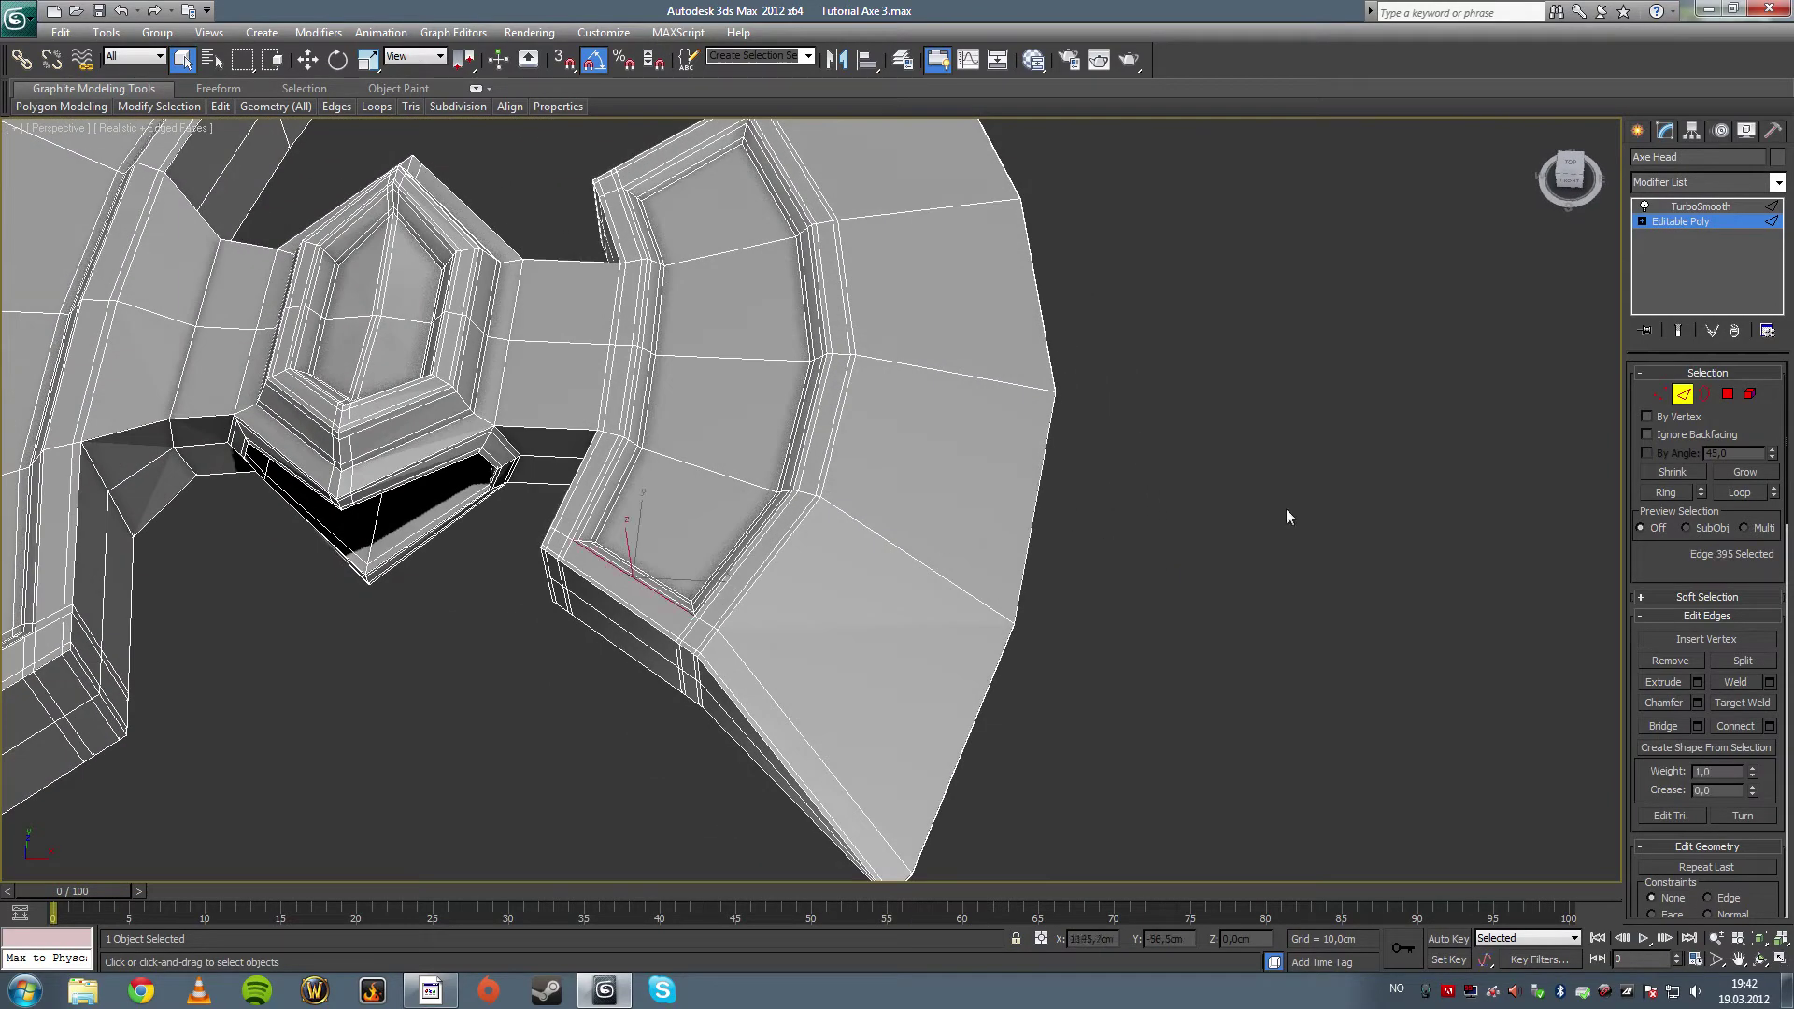
pyautogui.click(1666, 493)
pyautogui.scroll(2, 1142, 545)
pyautogui.click(1770, 726)
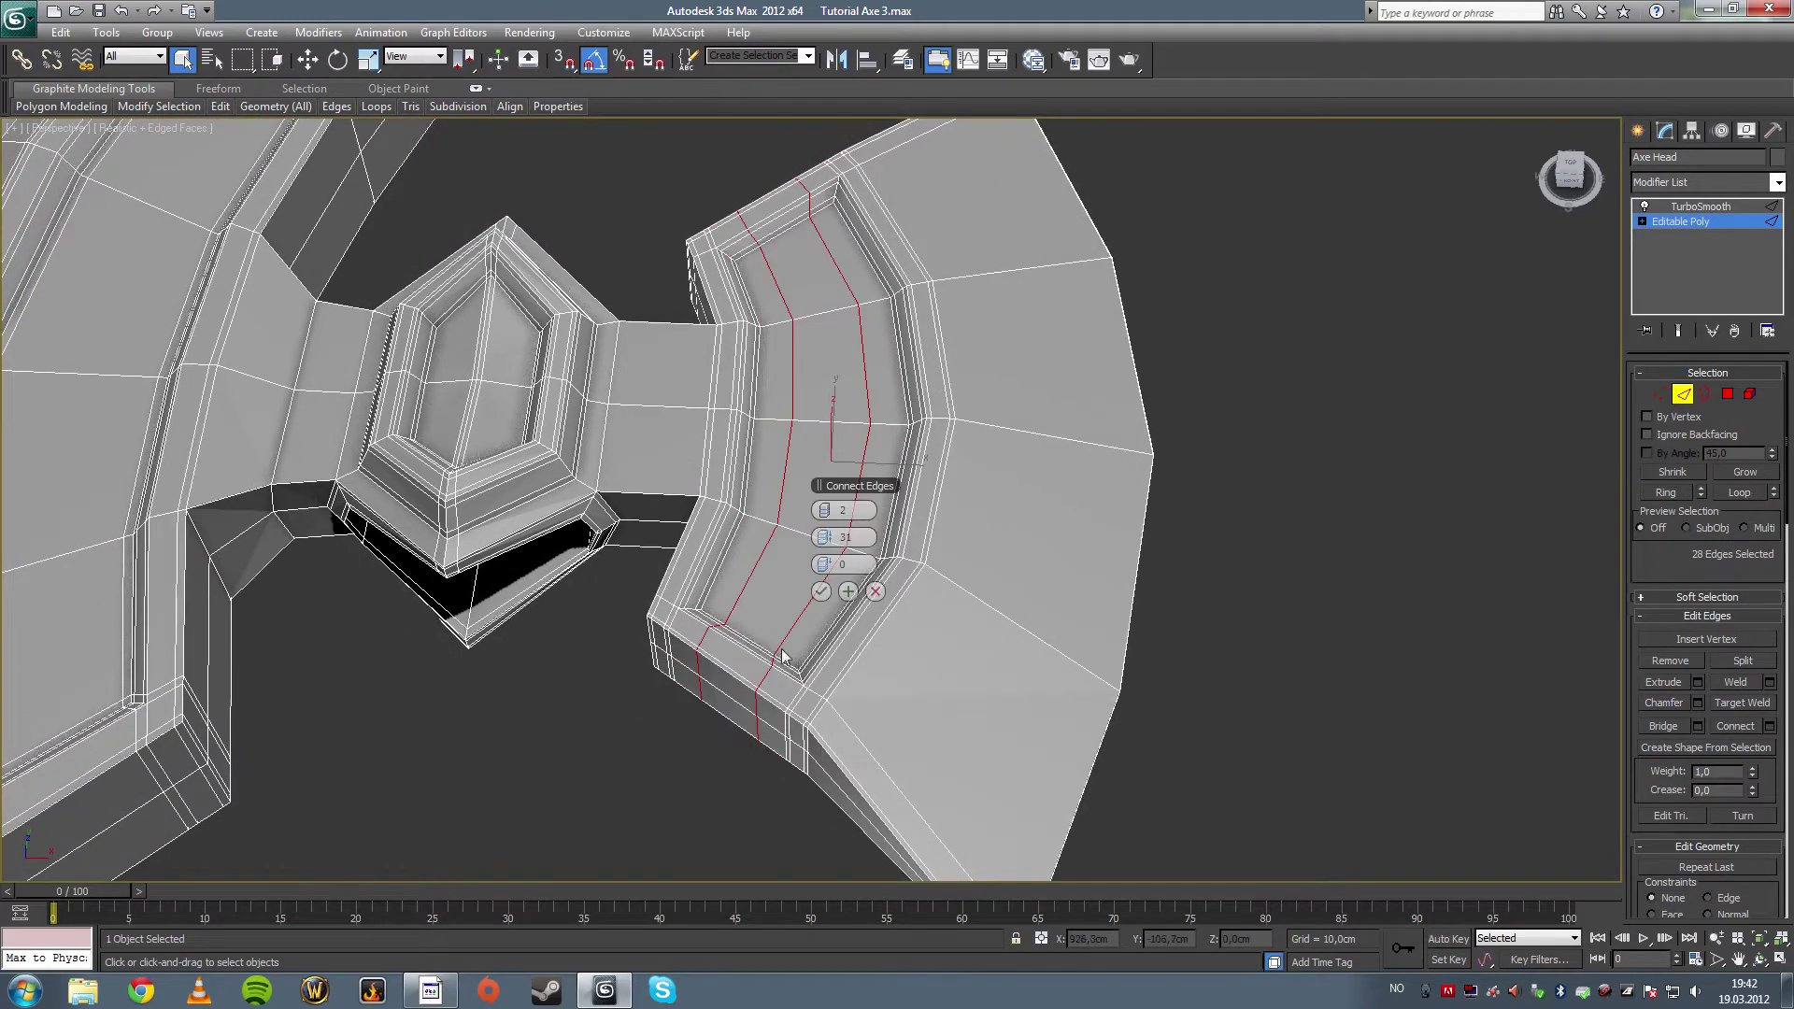
pyautogui.moveTo(834, 539); pyautogui.dragTo(1046, 545)
pyautogui.click(821, 590)
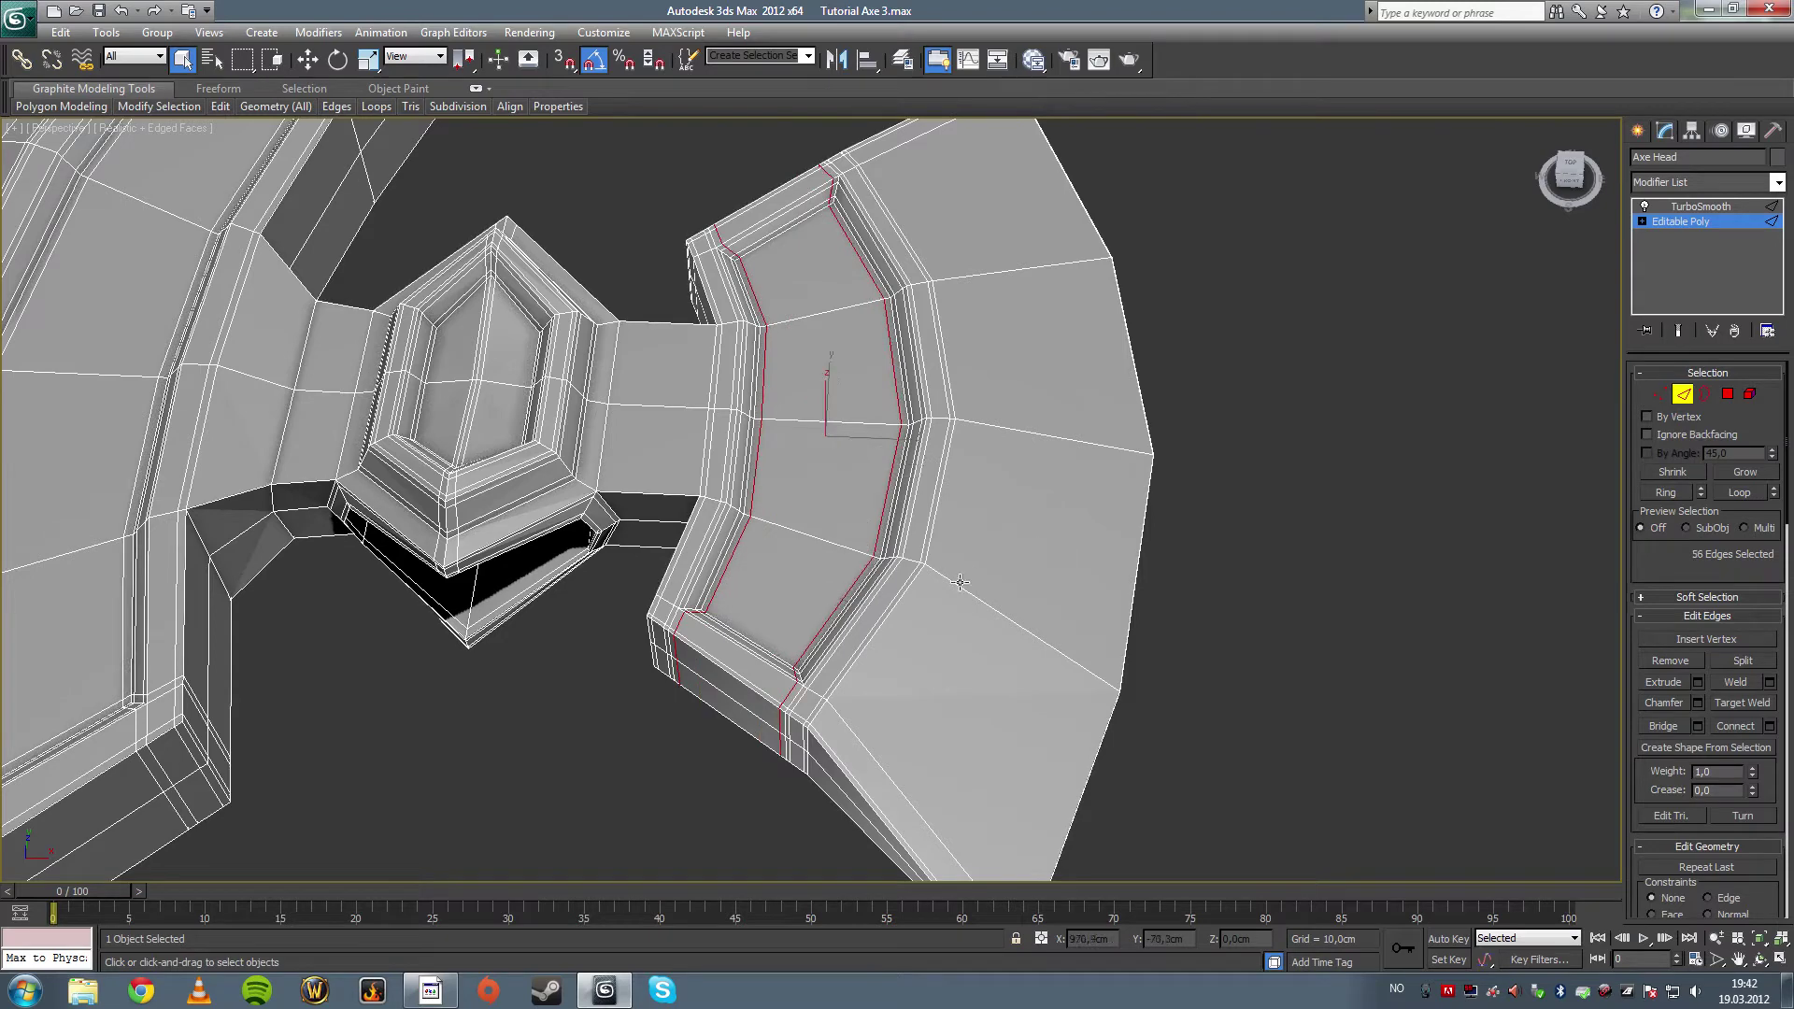
pyautogui.click(1688, 401)
pyautogui.click(1295, 563)
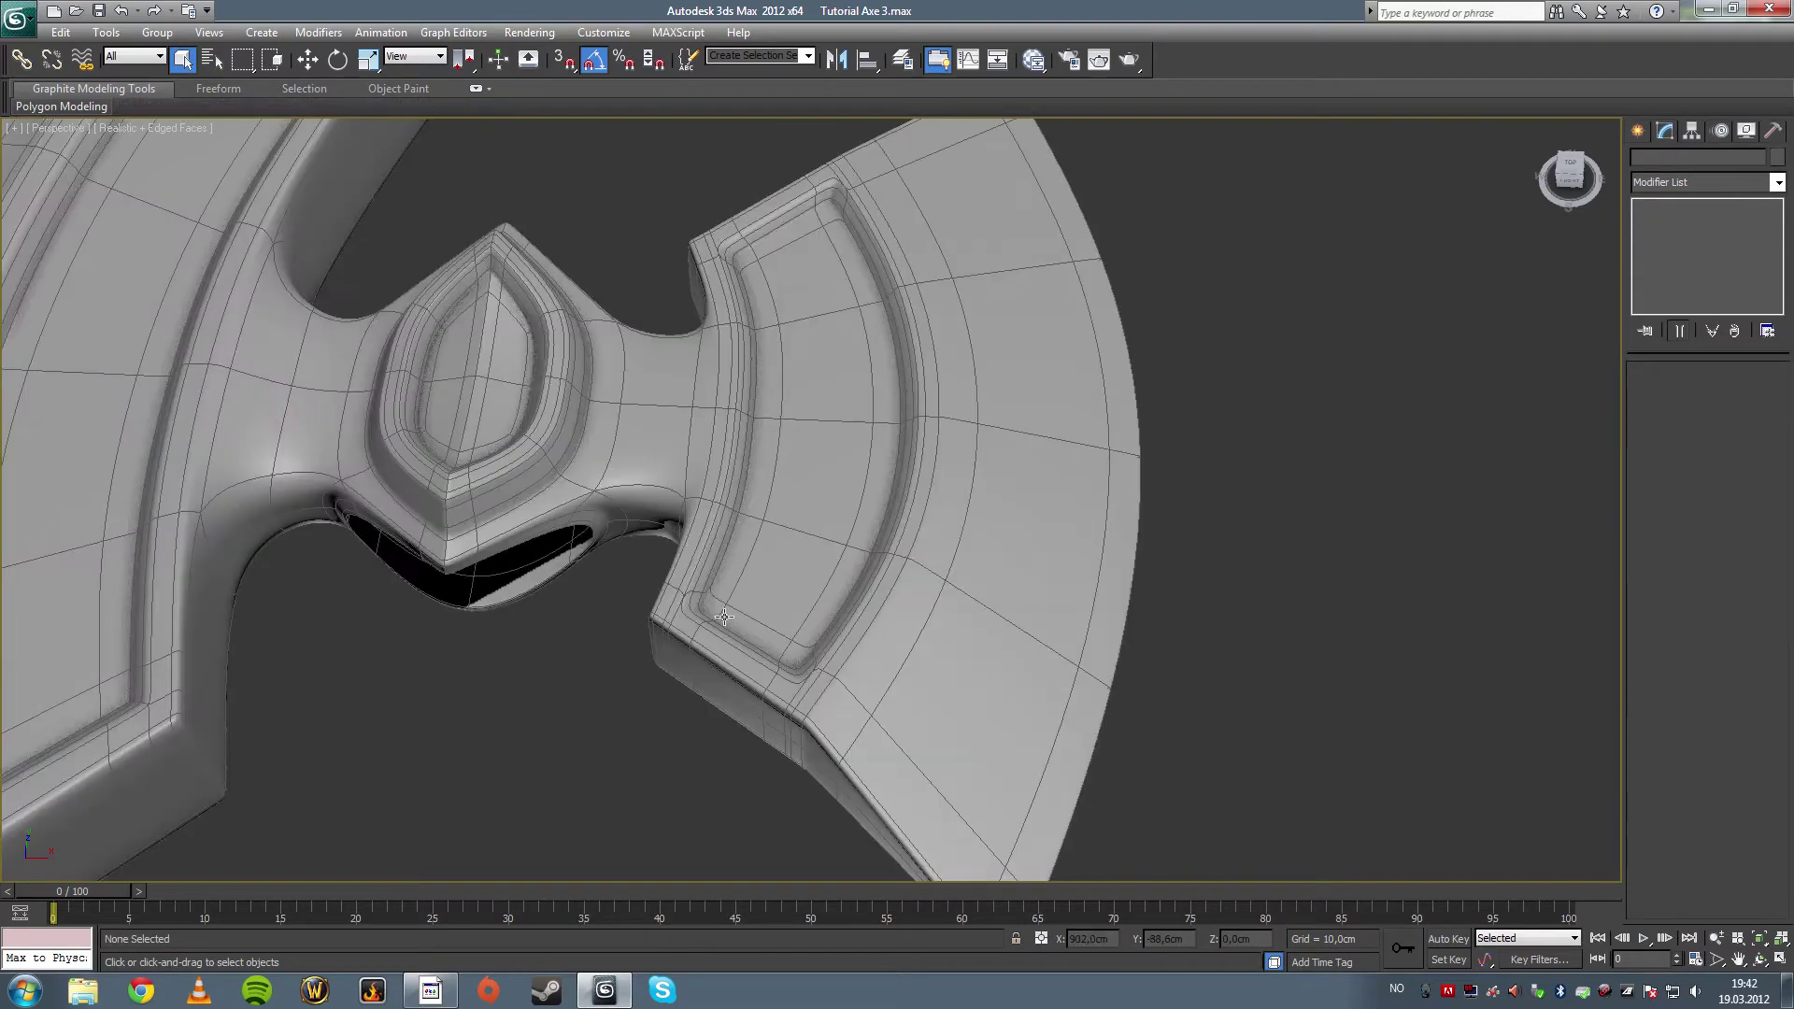
# - Select the axe head and open its Editable Poly base for edge editing with edged faces shown
pyautogui.moveTo(722, 615); pyautogui.dragTo(858, 617, button='middle')
pyautogui.press('F4')
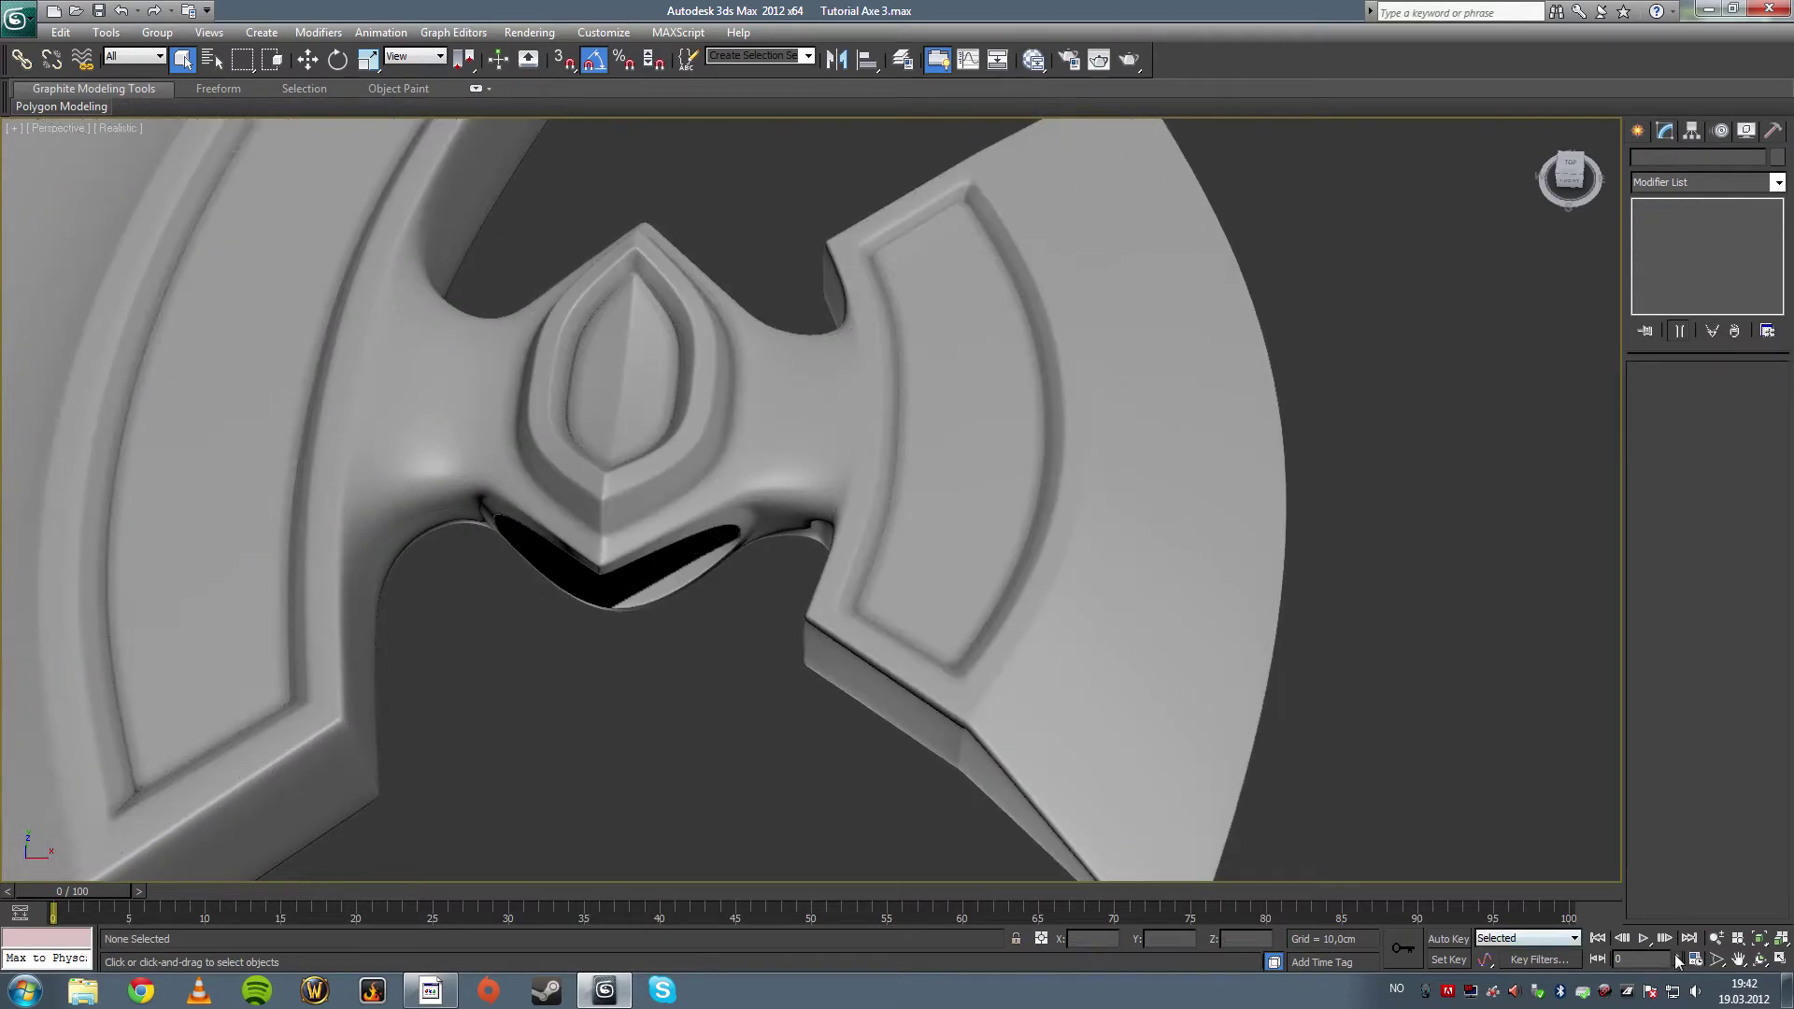
pyautogui.click(1760, 959)
pyautogui.moveTo(673, 561); pyautogui.dragTo(889, 557)
pyautogui.press('F4')
pyautogui.press('F4')
pyautogui.click(185, 62)
pyautogui.click(577, 387)
pyautogui.click(1729, 225)
pyautogui.click(1687, 223)
pyautogui.press('F4')
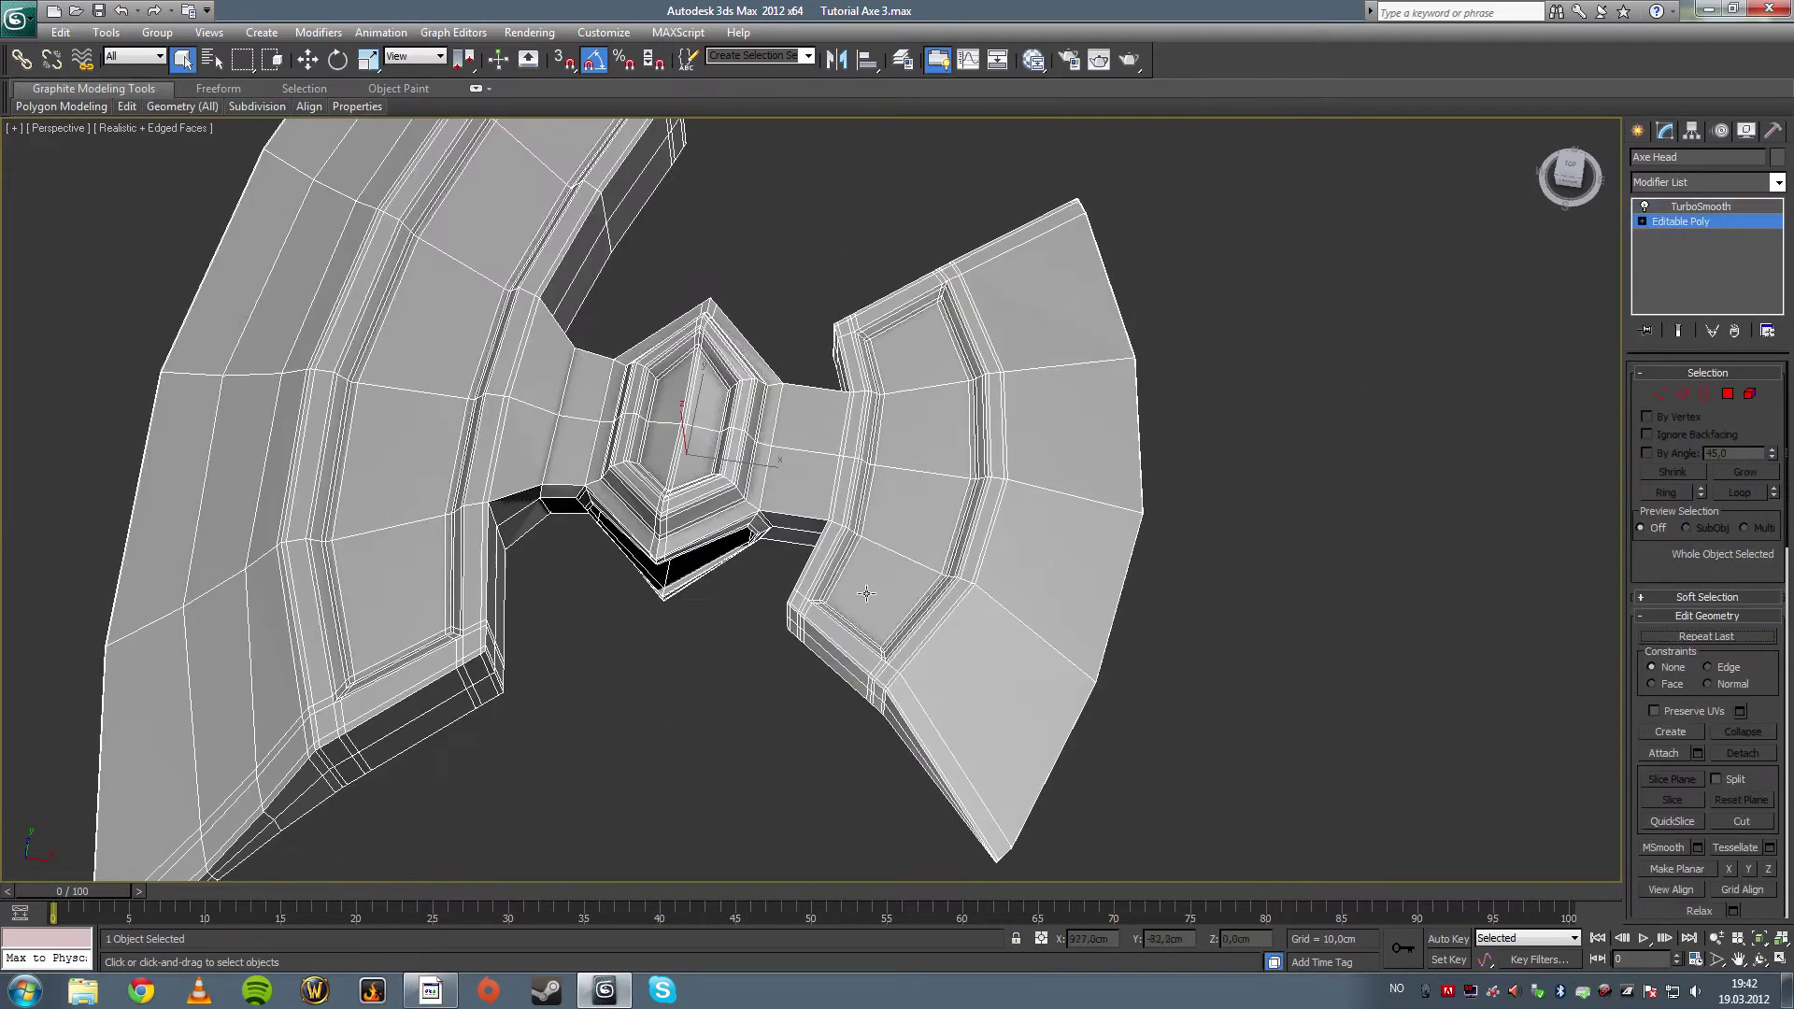
pyautogui.moveTo(826, 479); pyautogui.dragTo(894, 631, button='middle')
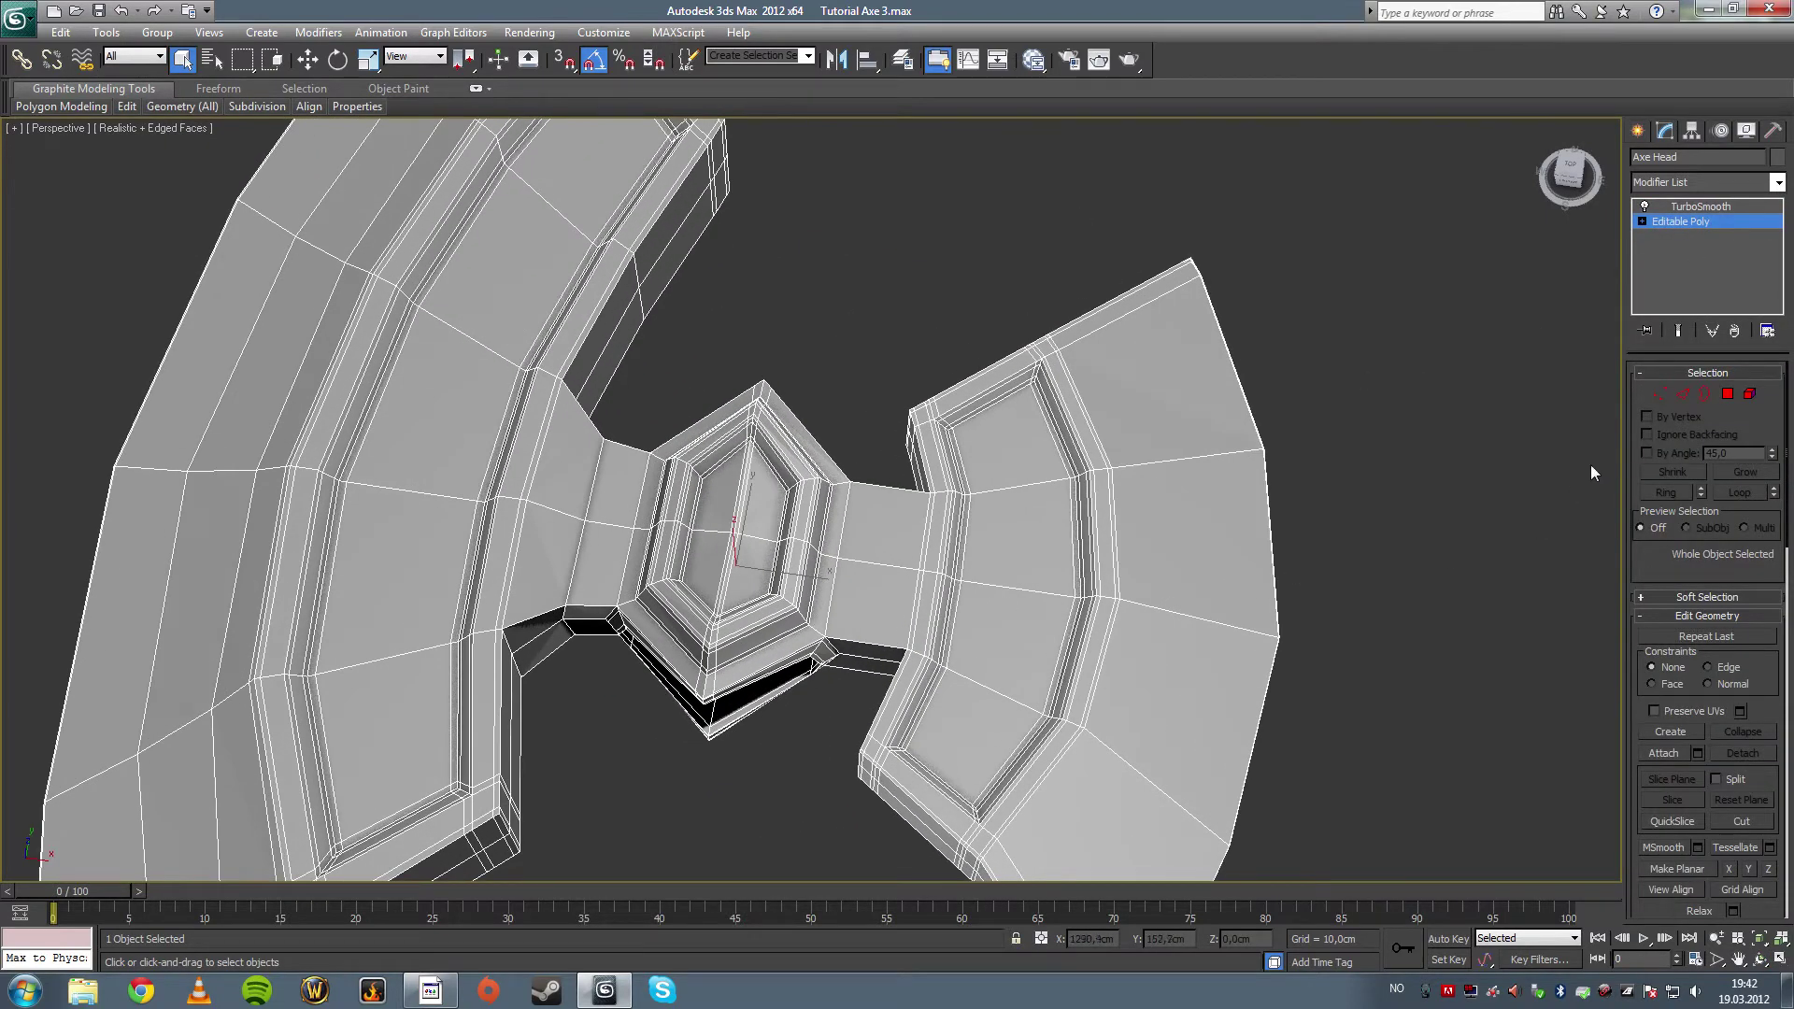
pyautogui.click(1684, 394)
pyautogui.click(808, 520)
pyautogui.click(1663, 493)
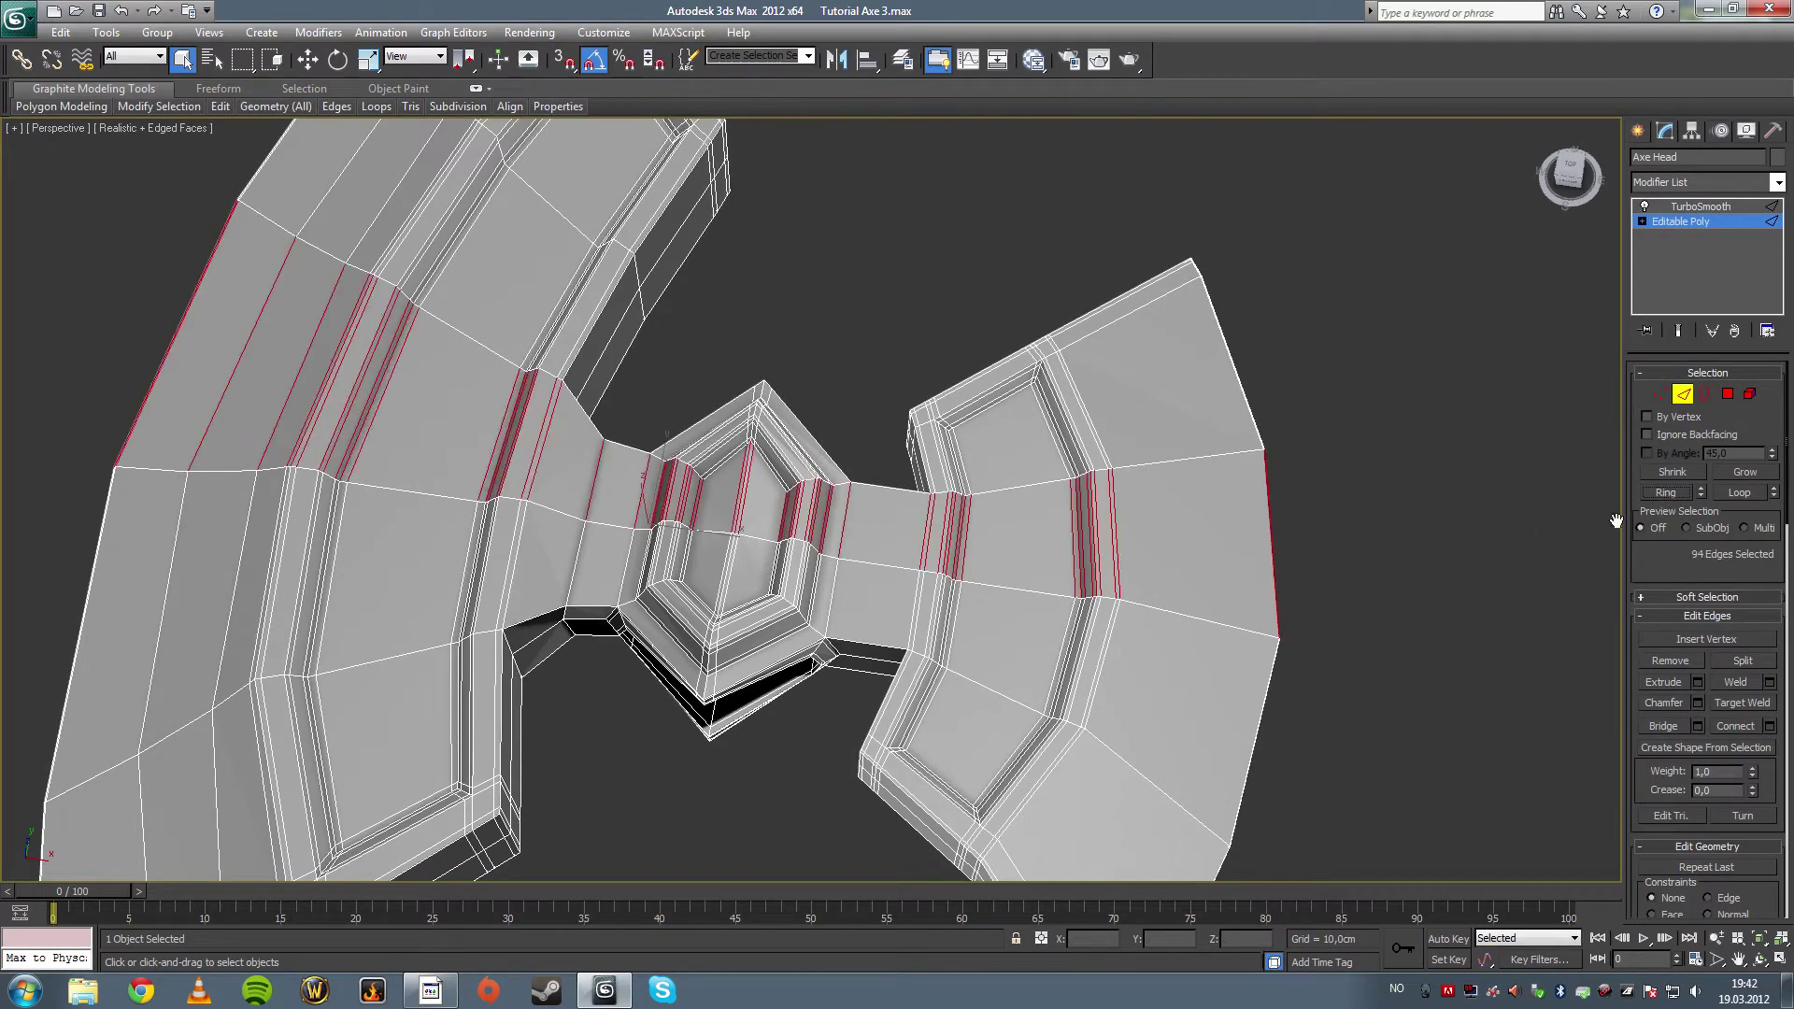
pyautogui.click(1769, 726)
pyautogui.moveTo(821, 537); pyautogui.dragTo(846, 537)
pyautogui.rightClick(824, 538)
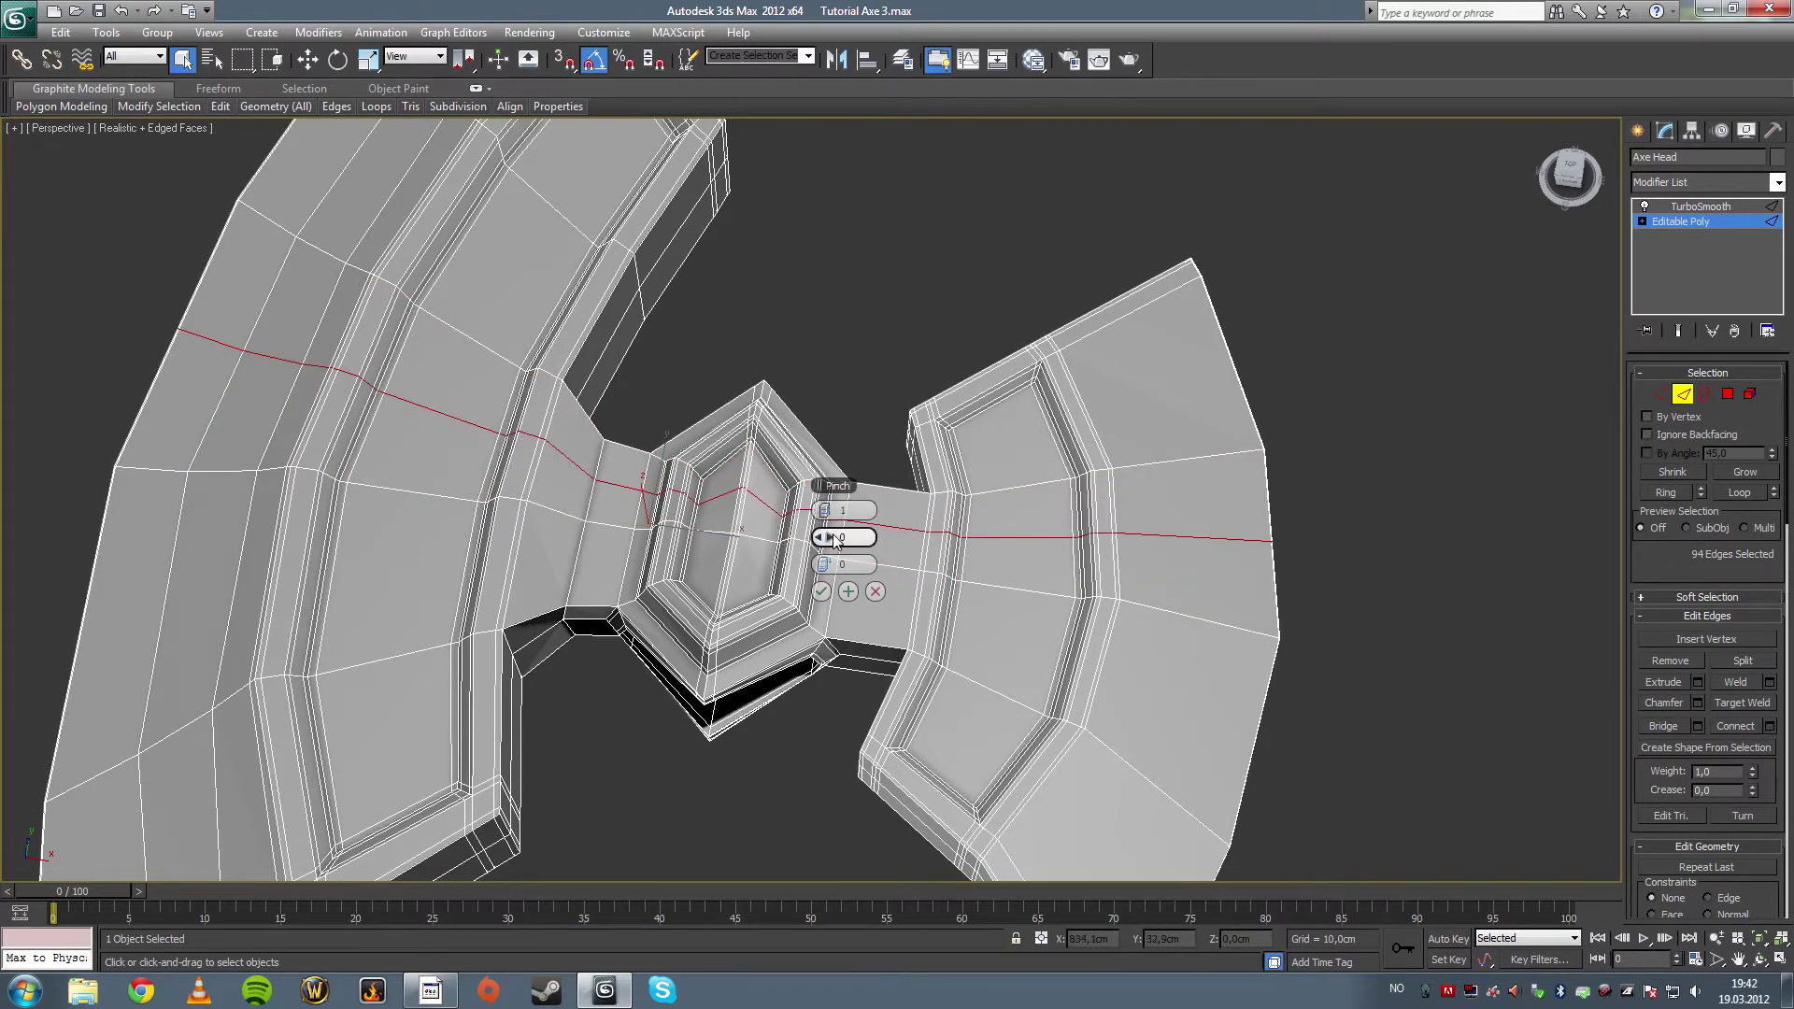
pyautogui.moveTo(827, 572); pyautogui.dragTo(531, 725)
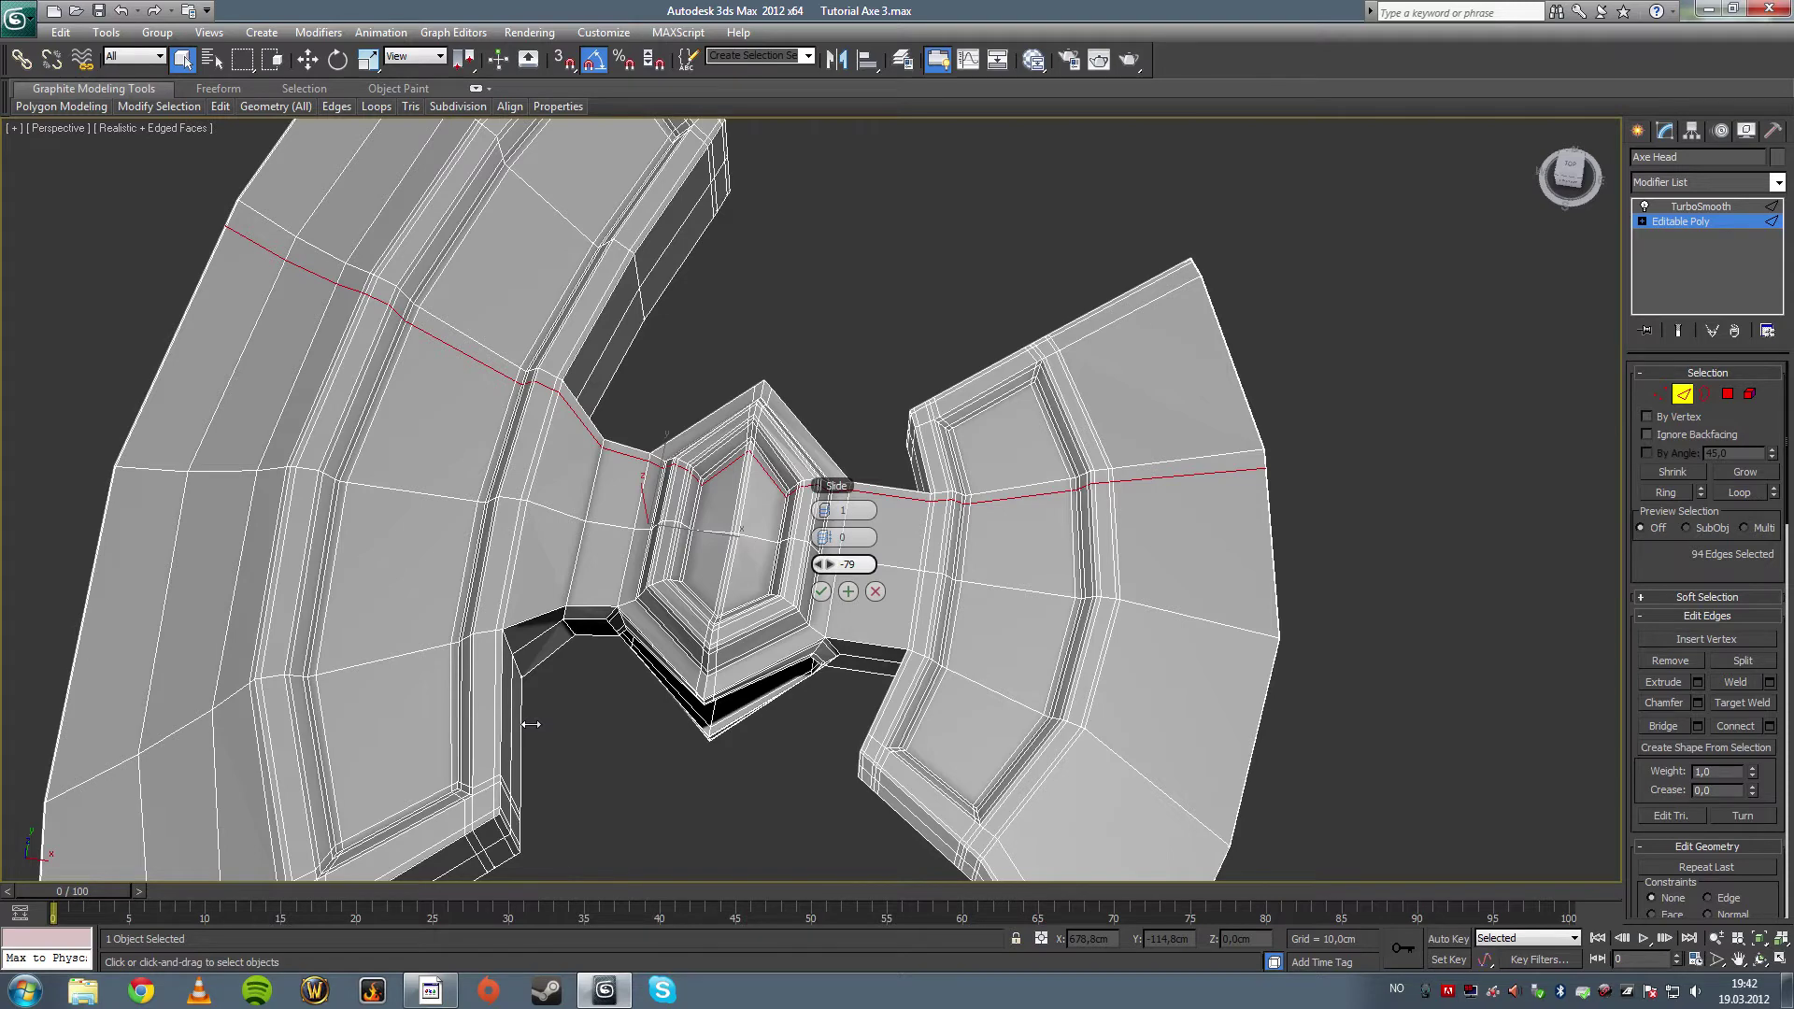
pyautogui.moveTo(531, 725); pyautogui.dragTo(531, 726)
pyautogui.click(874, 592)
# - Connect the edge ring around the neck between the center piece and smaller blade with 2 segments, pinch 74 and slide 0
pyautogui.click(893, 489)
pyautogui.click(1667, 495)
pyautogui.click(1770, 724)
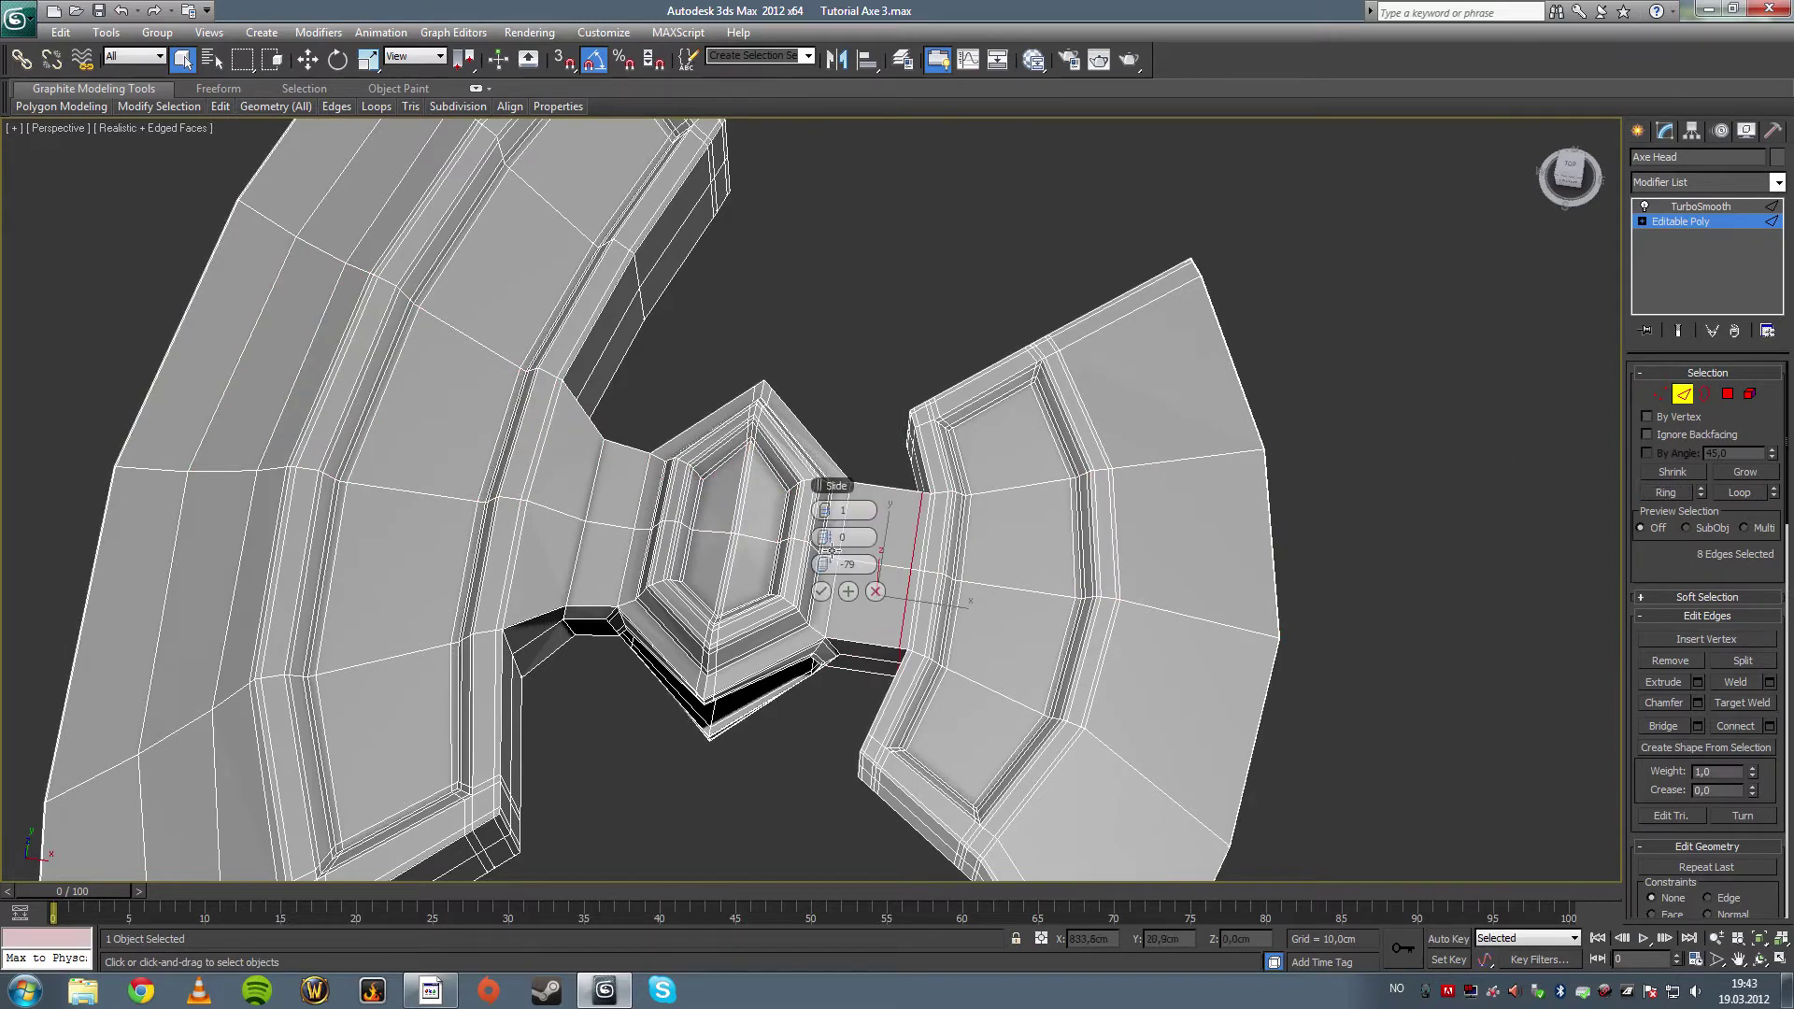
pyautogui.moveTo(858, 564); pyautogui.dragTo(755, 564)
pyautogui.write('0')
pyautogui.press('Return')
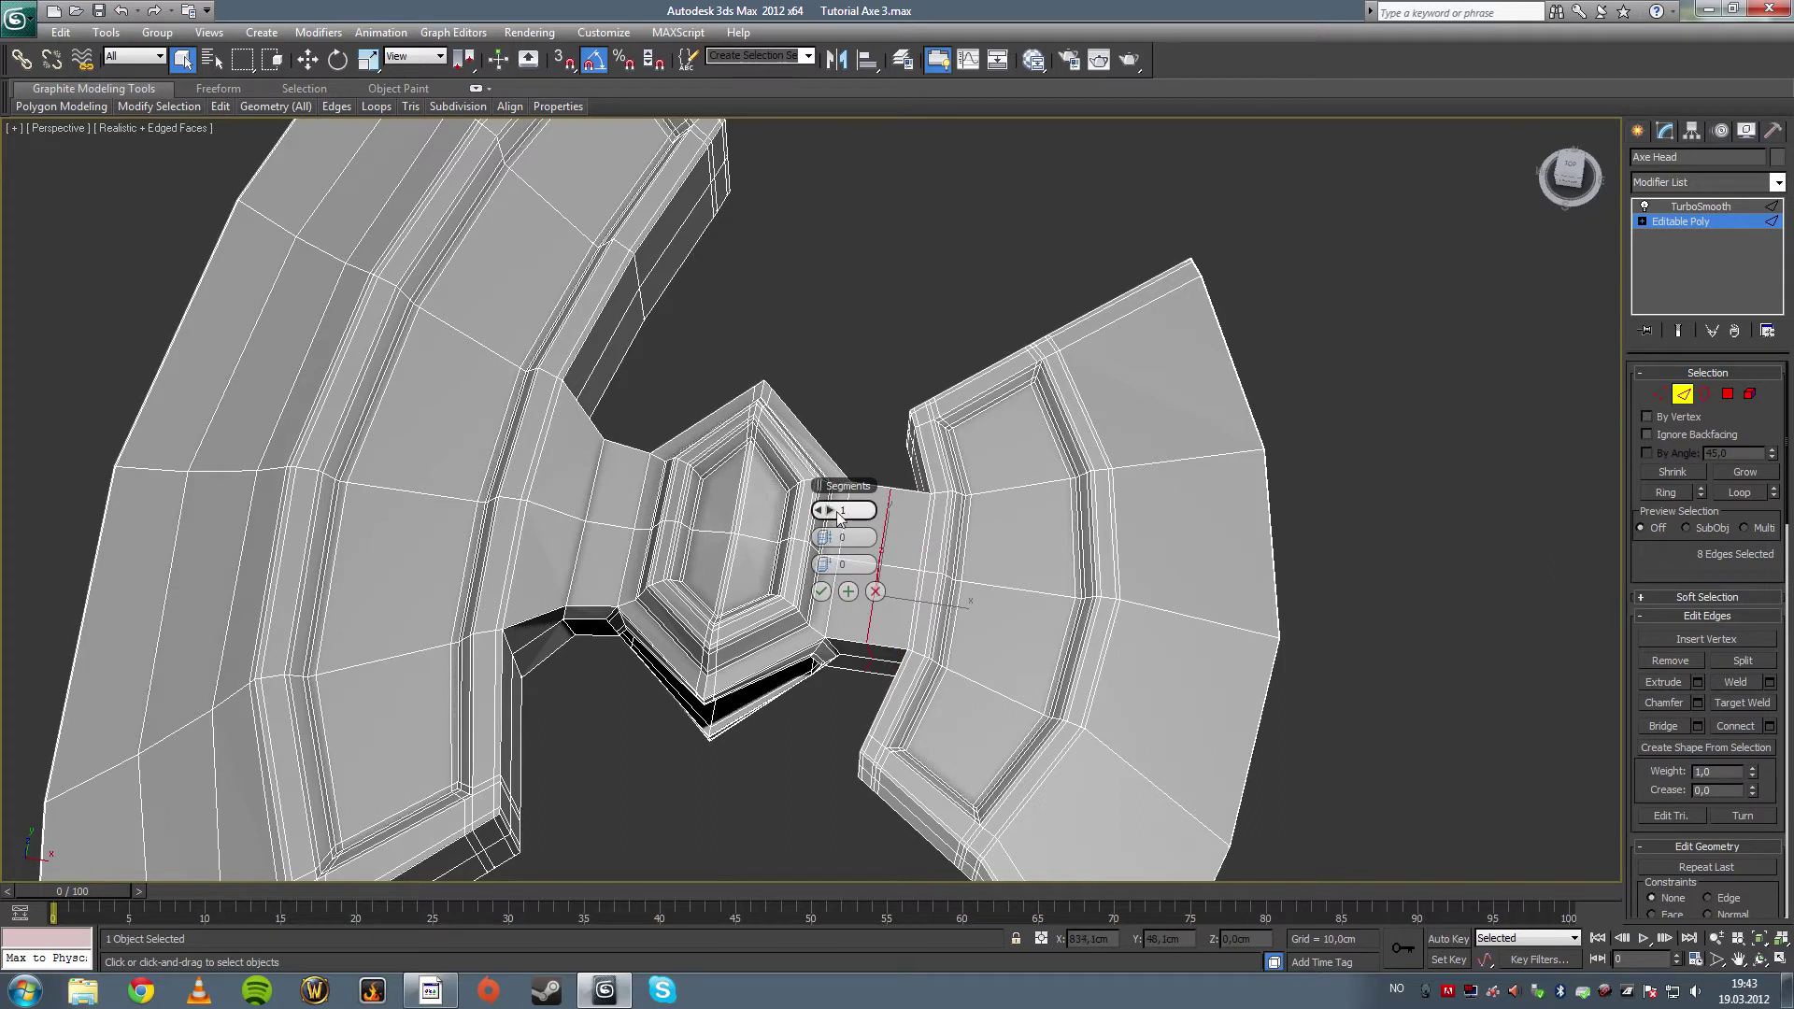
pyautogui.click(830, 511)
pyautogui.moveTo(823, 538); pyautogui.dragTo(1105, 518)
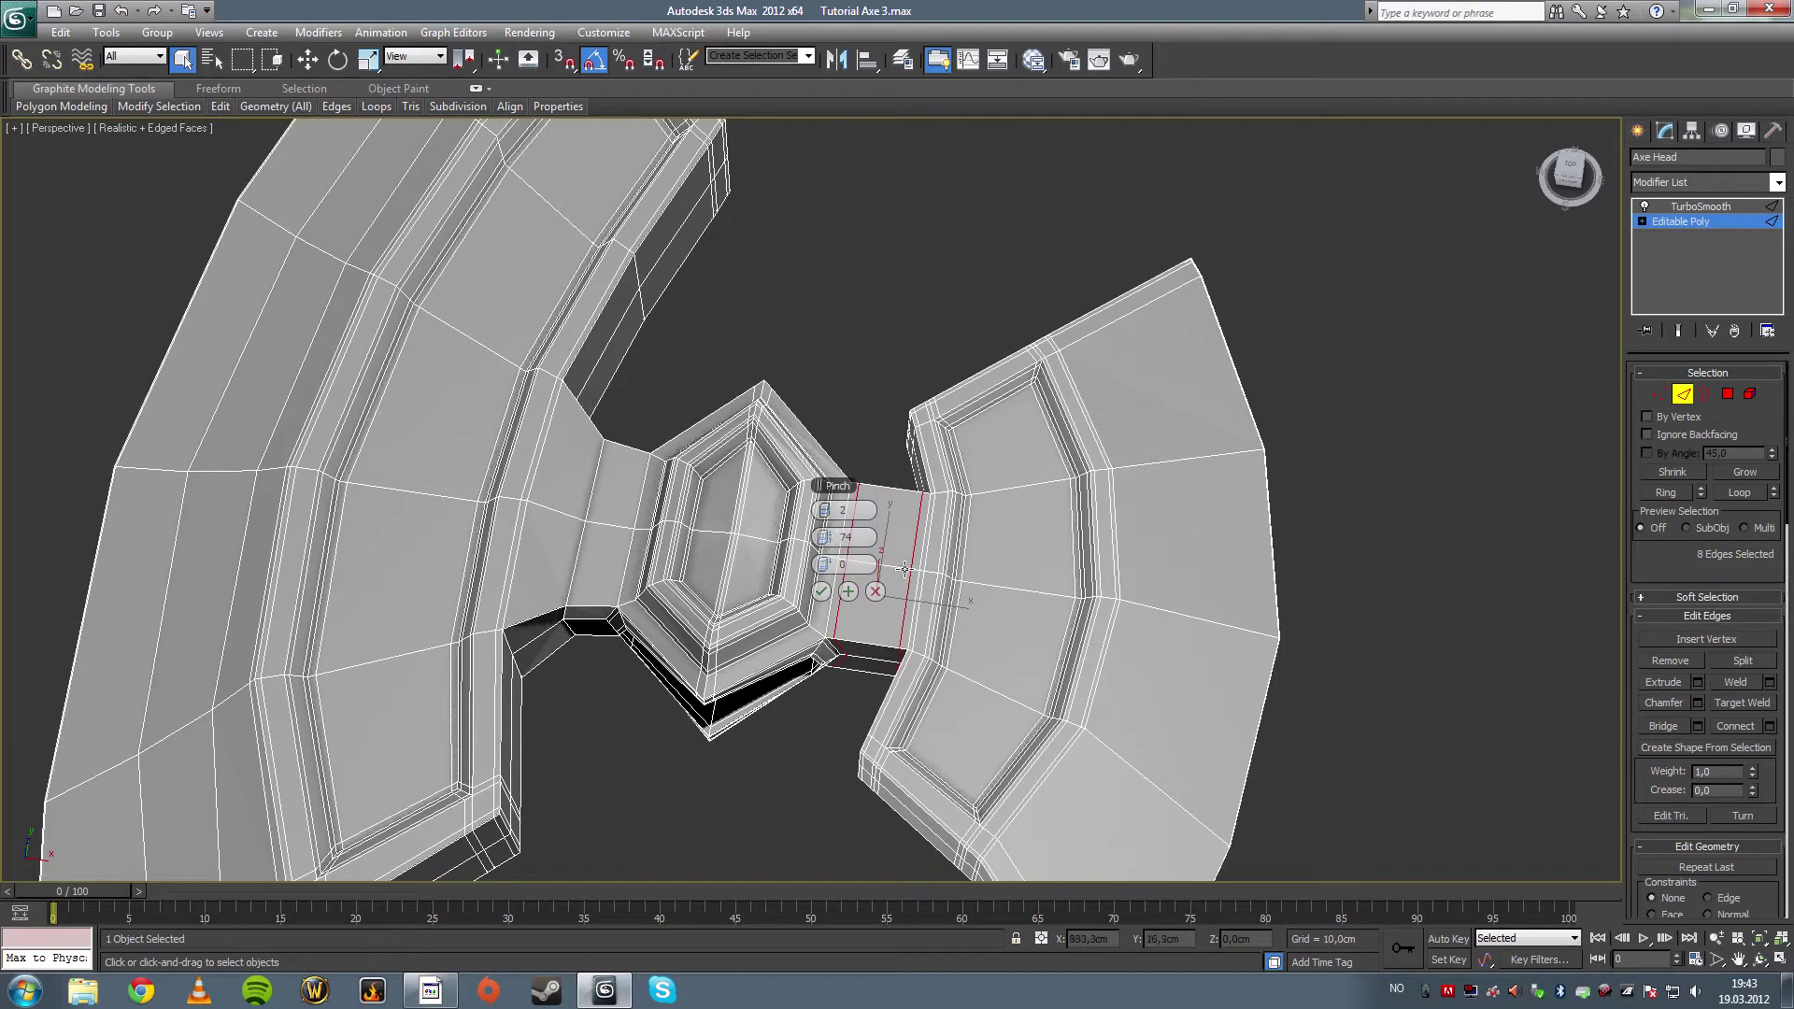
pyautogui.click(820, 592)
pyautogui.moveTo(849, 361); pyautogui.dragTo(960, 327, button='middle')
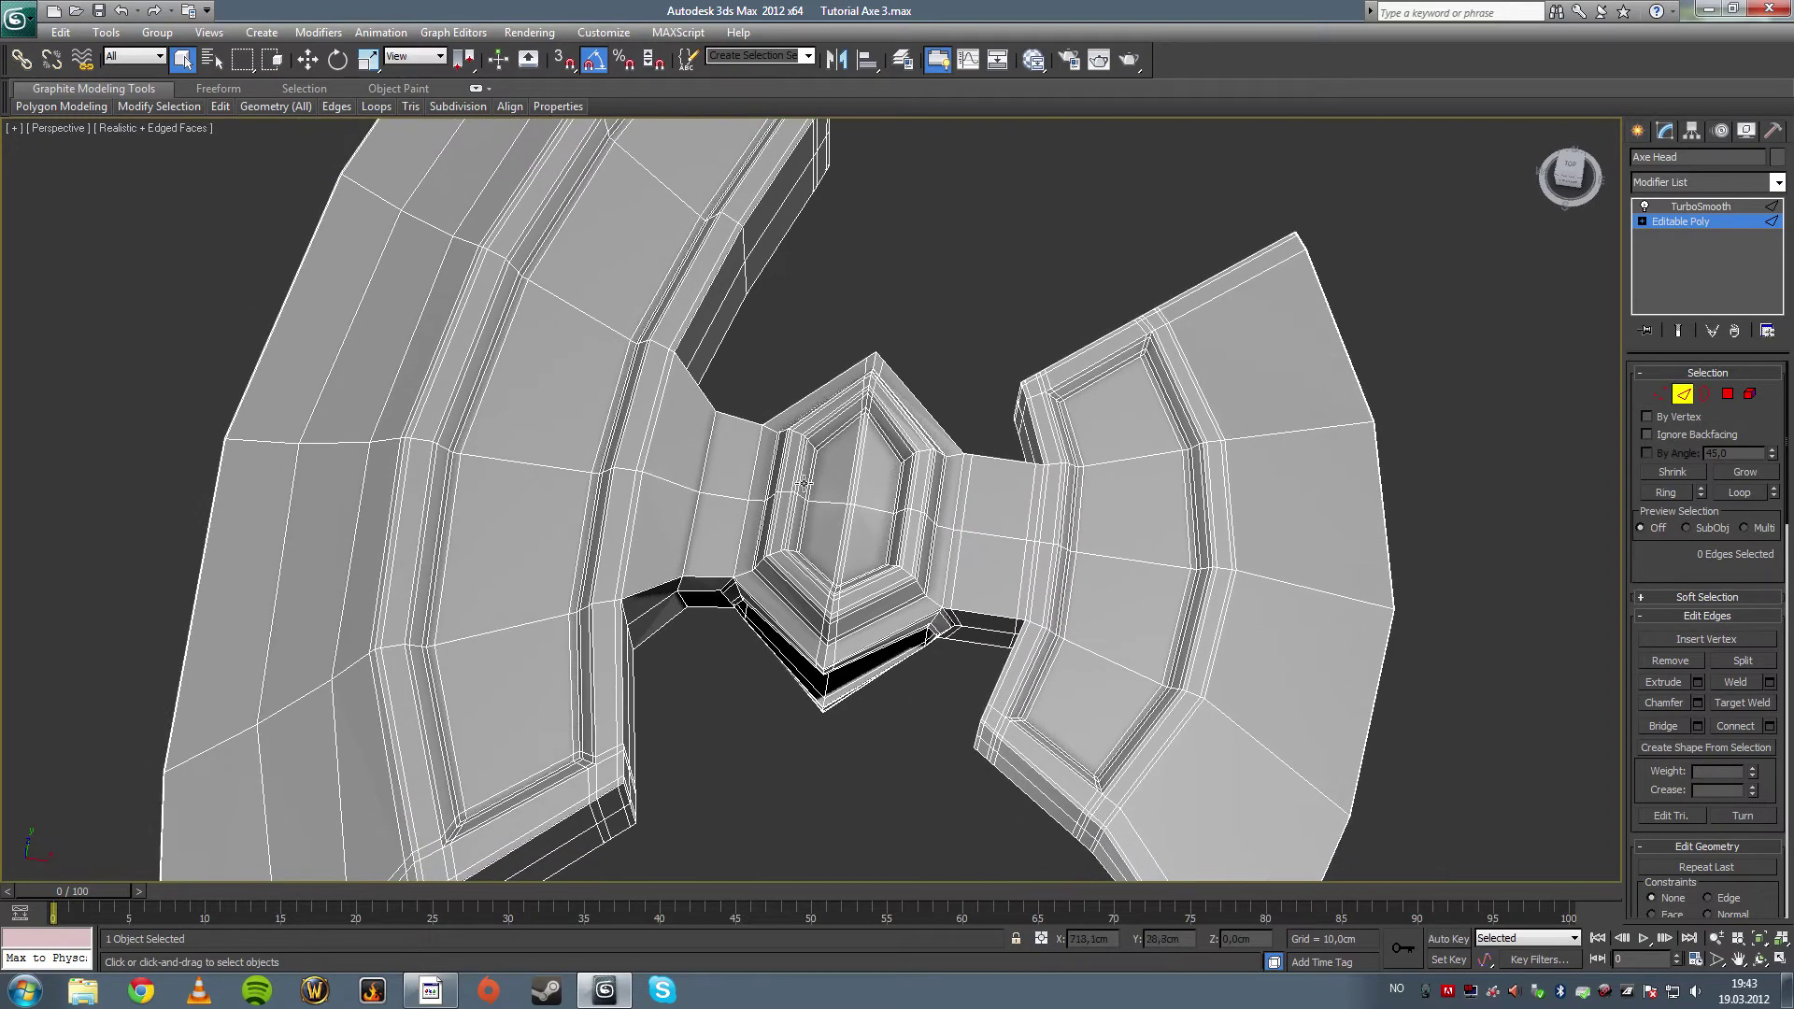
# - Exit edge editing, deselect the axe head and examine the smoothed neck and blades from several angles
pyautogui.click(1685, 394)
pyautogui.click(1547, 504)
pyautogui.press('F4')
pyautogui.click(1760, 960)
pyautogui.moveTo(1290, 853); pyautogui.dragTo(930, 613)
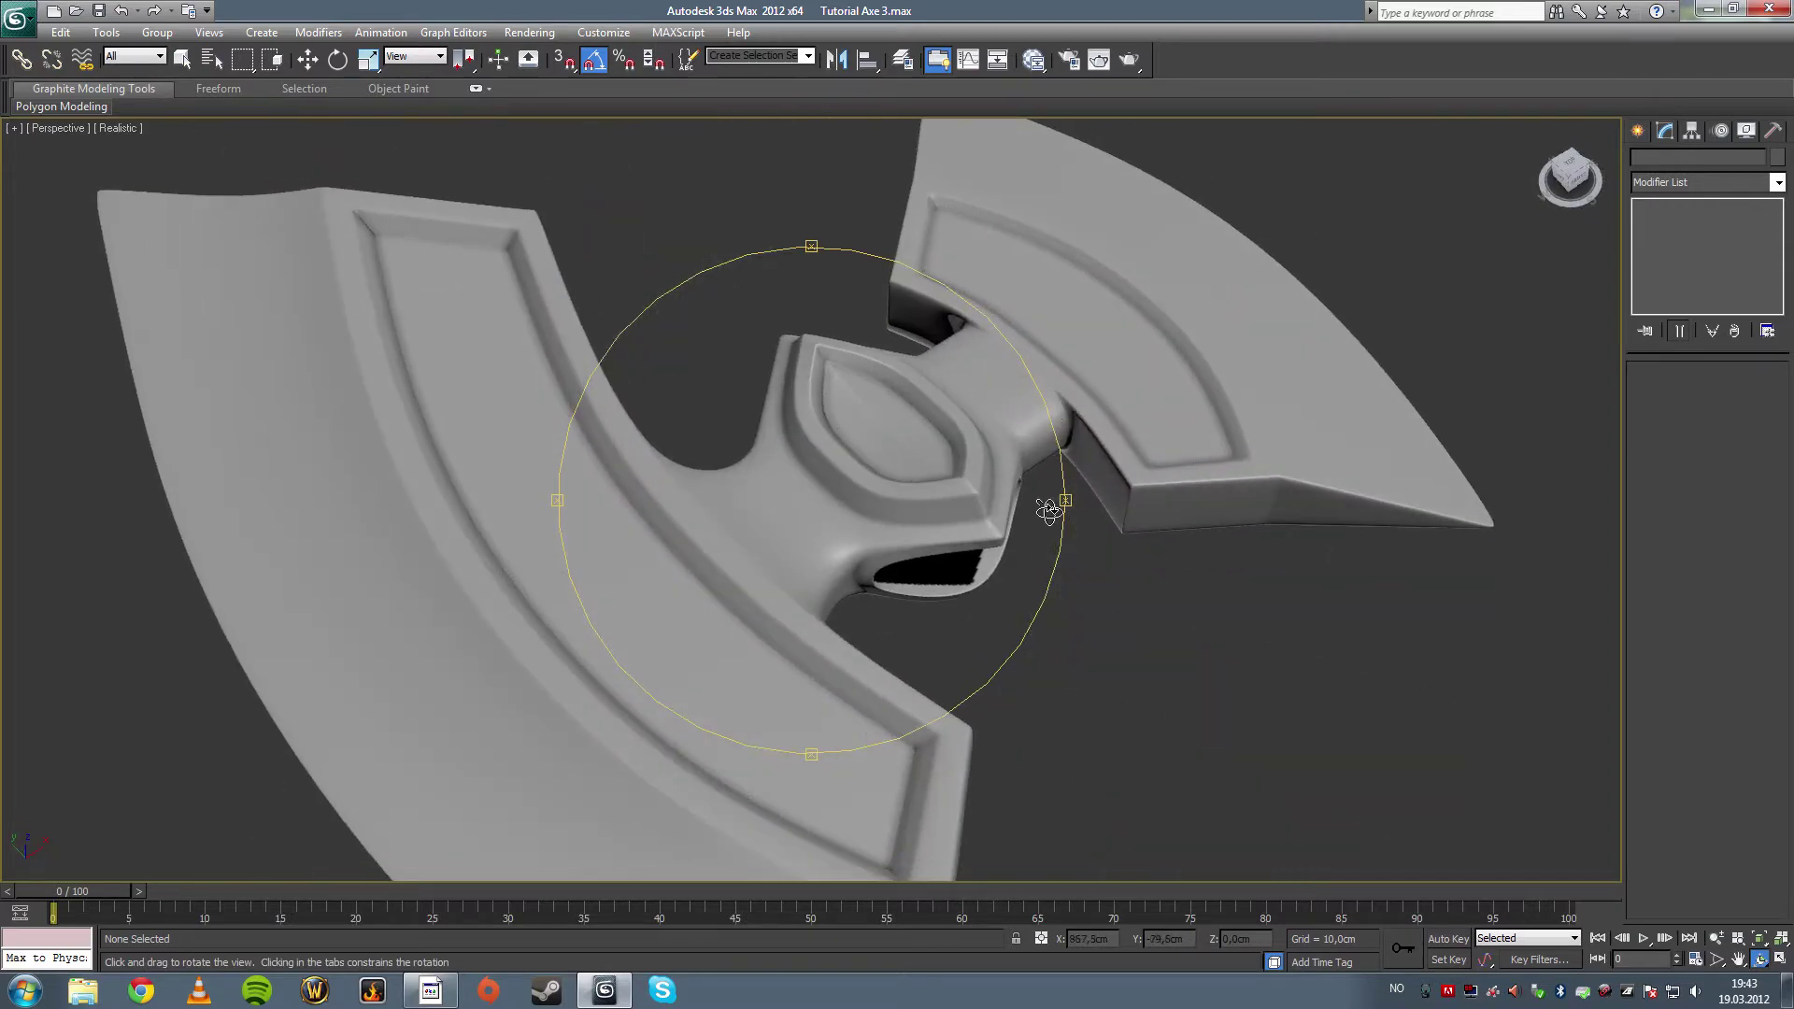
pyautogui.moveTo(1045, 511); pyautogui.dragTo(712, 558)
pyautogui.press('F4')
pyautogui.press('F4')
pyautogui.moveTo(647, 608); pyautogui.dragTo(787, 557)
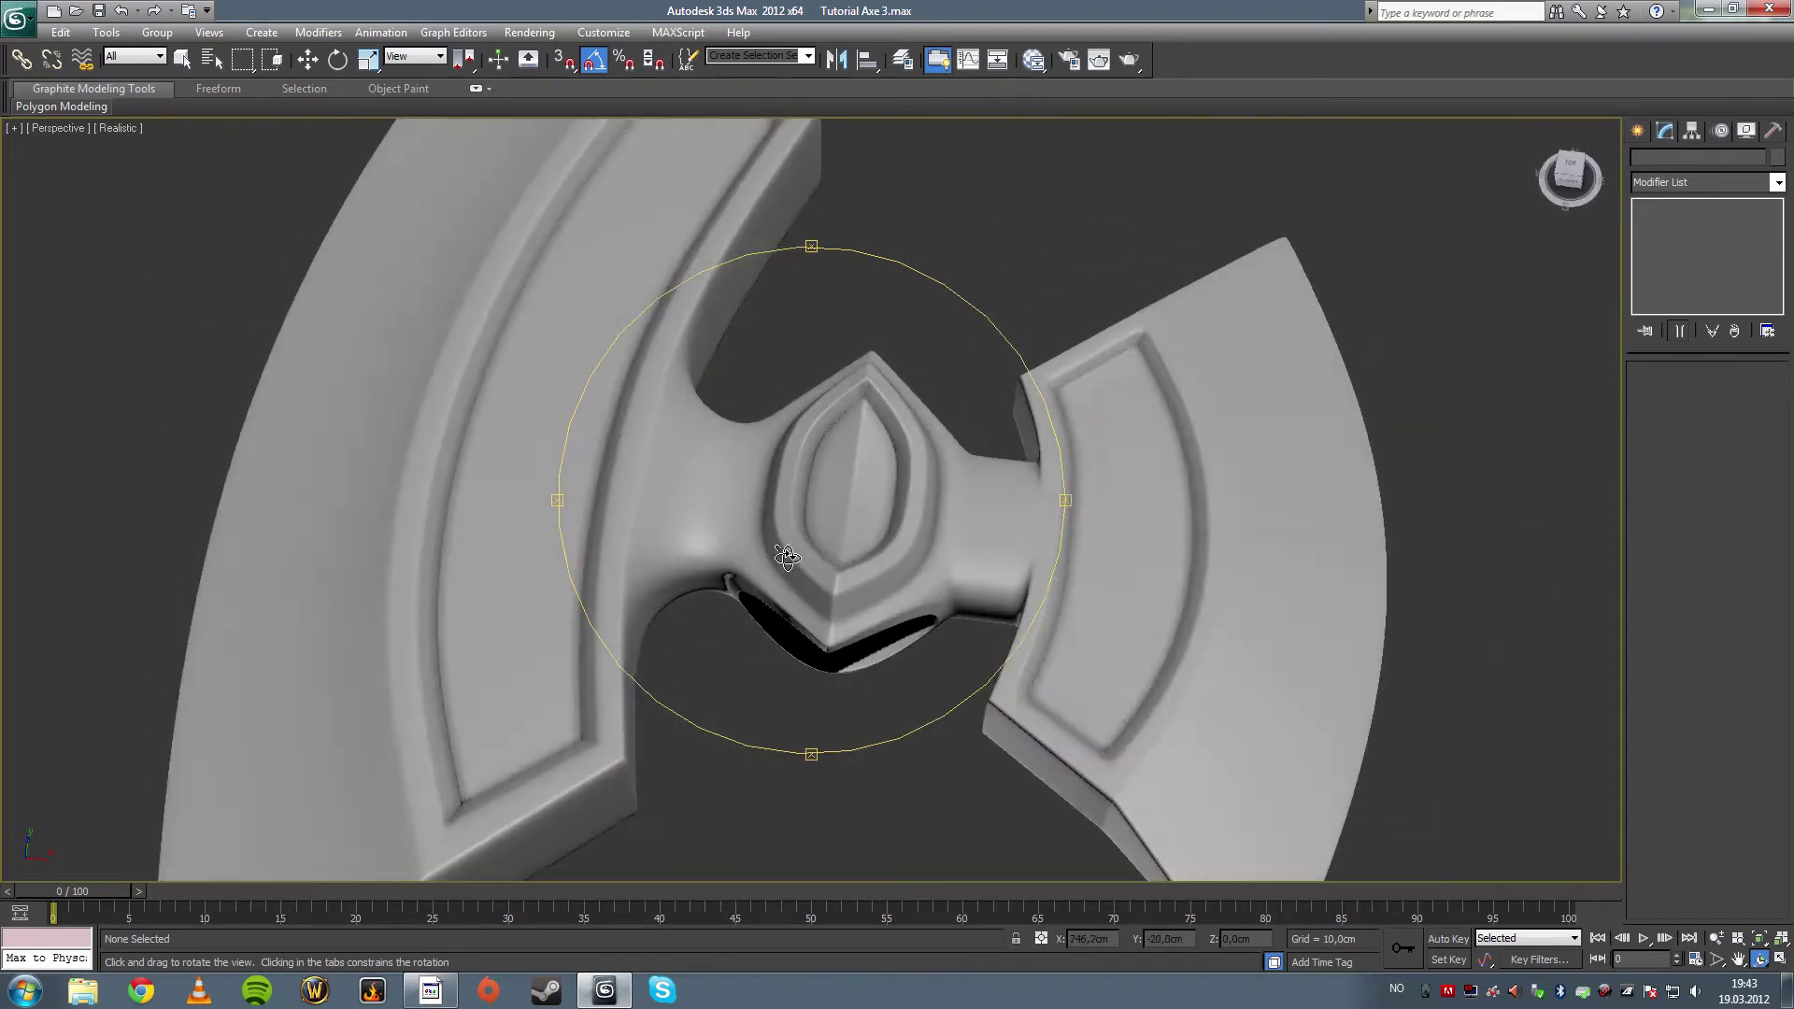
pyautogui.moveTo(1096, 464); pyautogui.dragTo(598, 435)
pyautogui.press('F4')
pyautogui.press('F4')
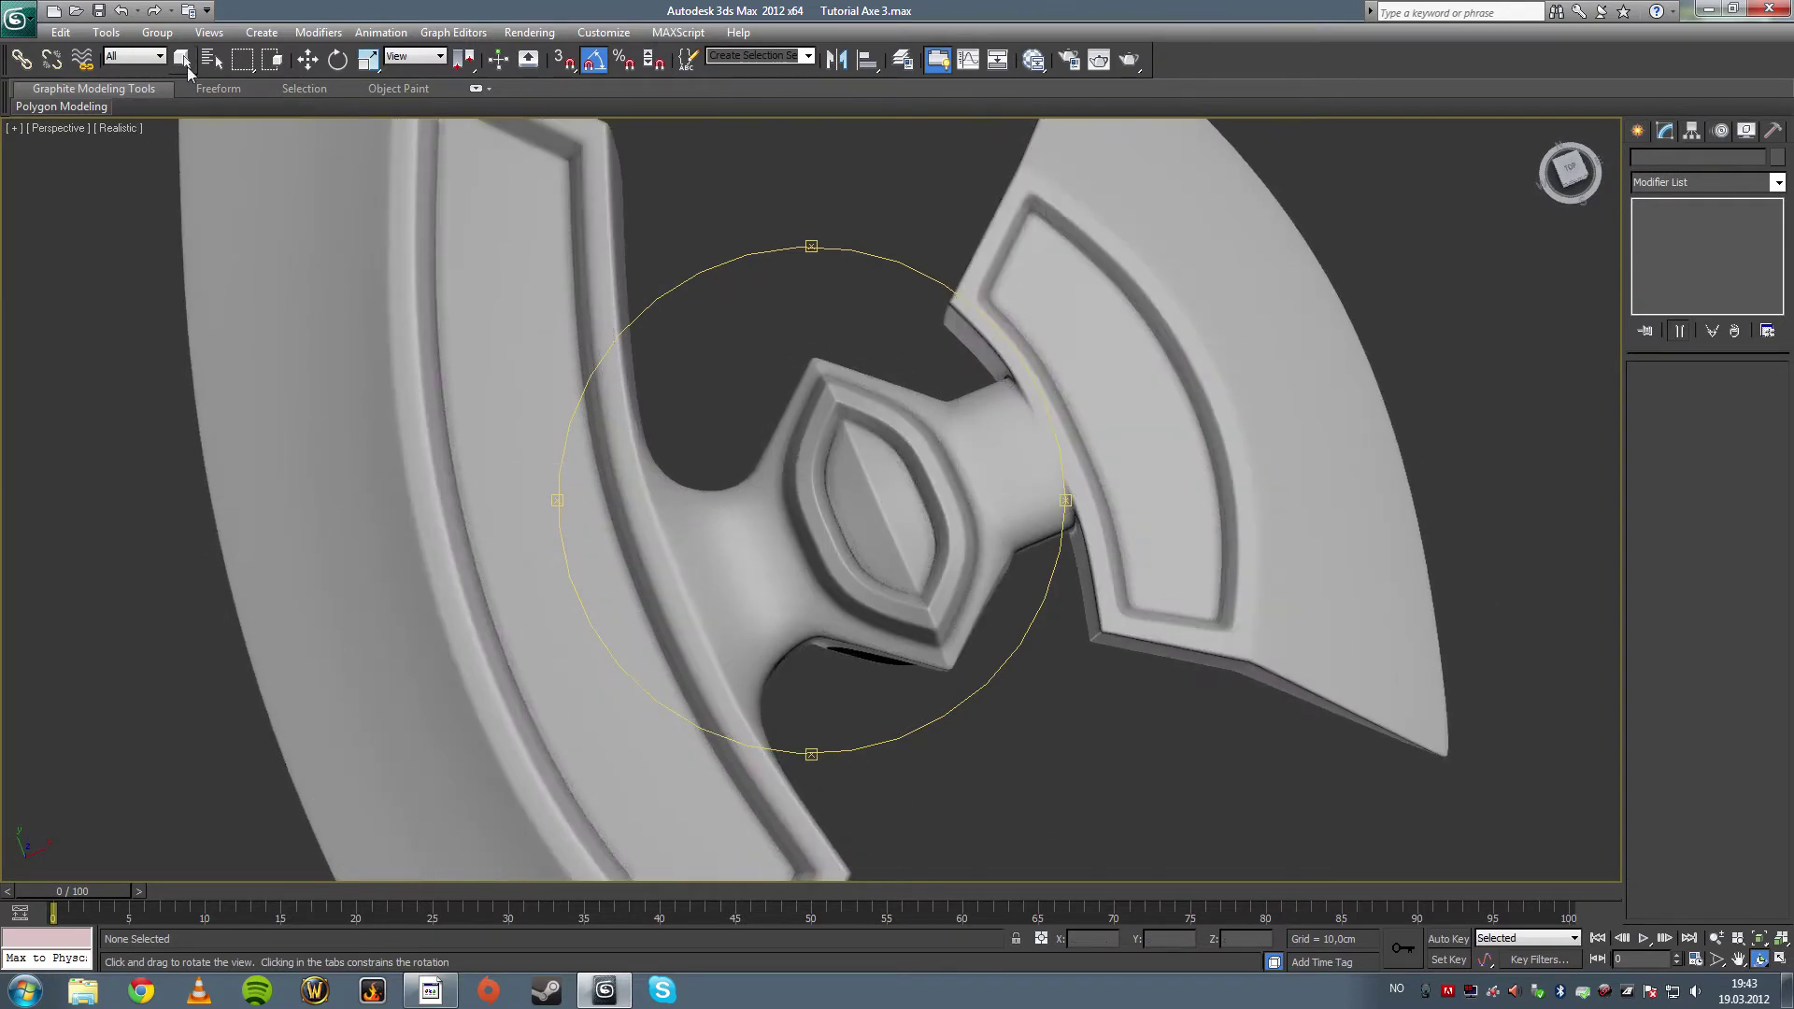
# - Compare the axe head's unsmoothed base mesh with its smoothed result, then inspect the whole head without edged faces
pyautogui.click(182, 60)
pyautogui.click(865, 540)
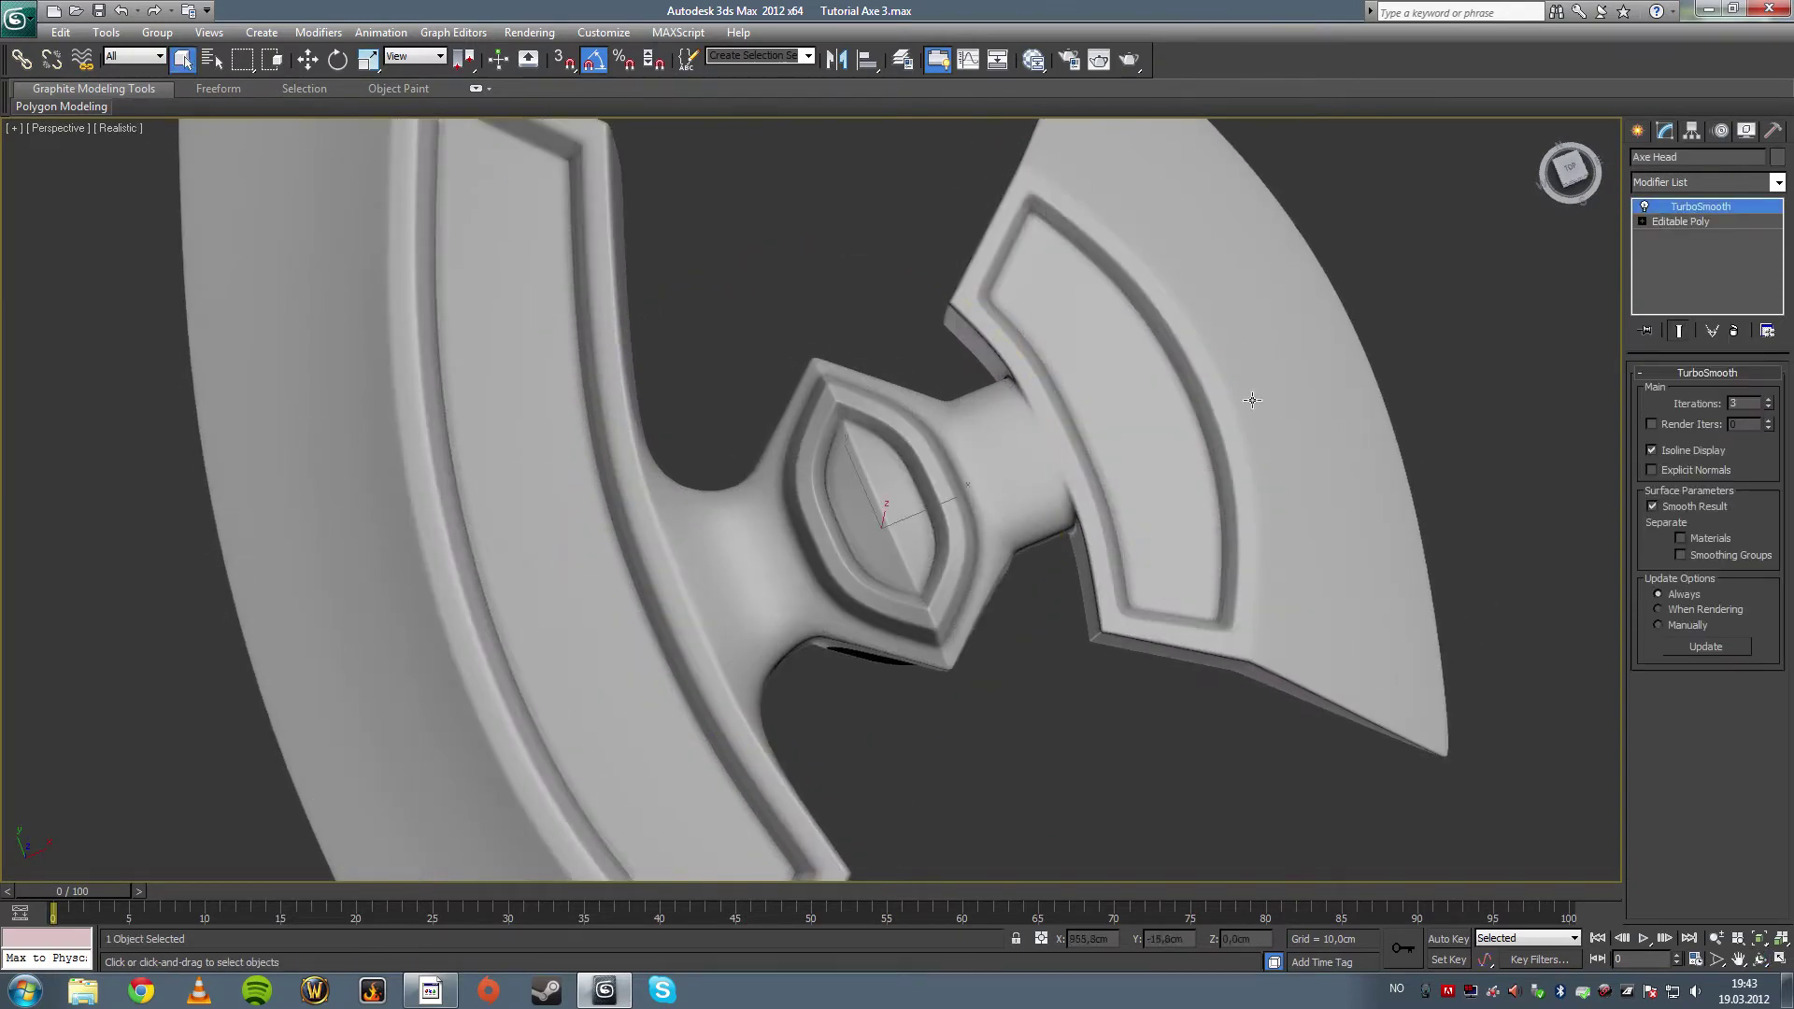
pyautogui.click(1676, 222)
pyautogui.press('F4')
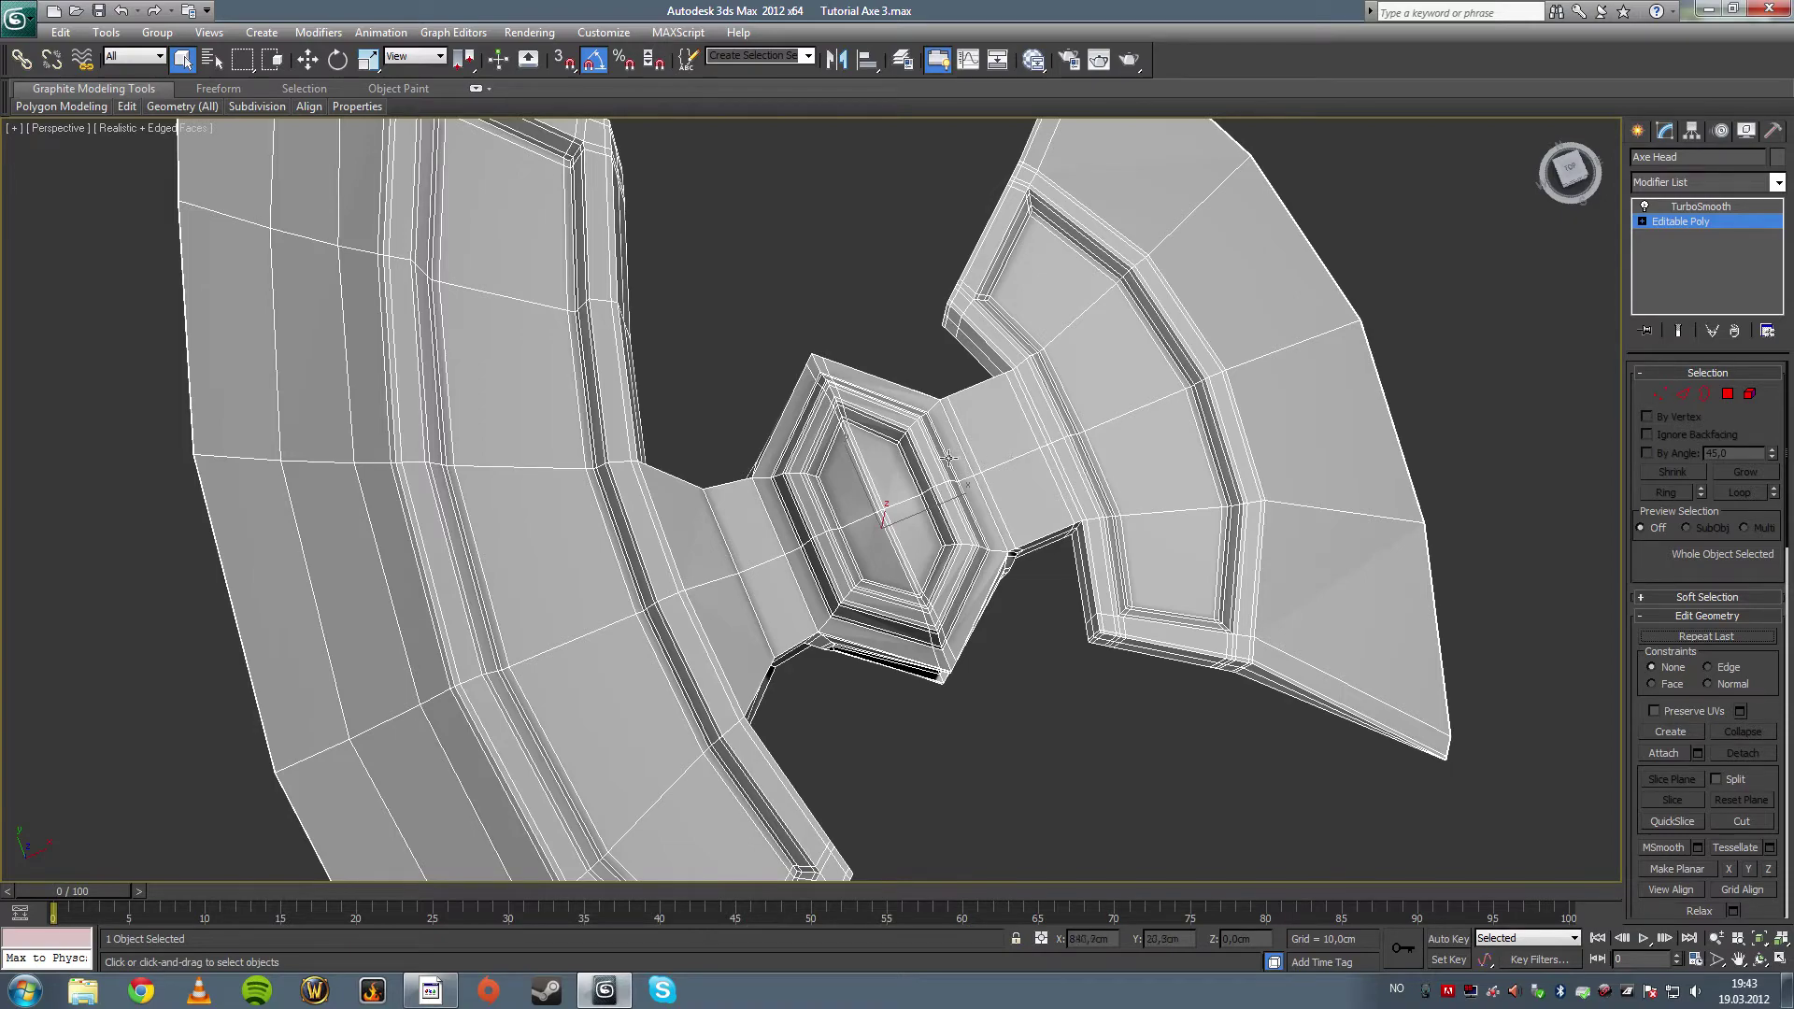
pyautogui.press('Up')
pyautogui.click(1670, 222)
pyautogui.keyDown('alt'); pyautogui.moveTo(1107, 430); pyautogui.dragTo(1273, 371, button='middle'); pyautogui.keyUp('alt')
pyautogui.click(1684, 394)
pyautogui.moveTo(880, 440); pyautogui.dragTo(907, 384, button='middle')
pyautogui.click(1694, 392)
pyautogui.click(1499, 373)
pyautogui.moveTo(1399, 495); pyautogui.dragTo(1362, 443, button='middle')
pyautogui.scroll(-4, 1258, 592)
pyautogui.keyDown('alt'); pyautogui.moveTo(1005, 609); pyautogui.dragTo(983, 567, button='middle'); pyautogui.keyUp('alt')
pyautogui.press('F4')
pyautogui.click(1758, 959)
pyautogui.moveTo(710, 636); pyautogui.dragTo(802, 561)
# - Delete the TurboSmooth modifier from the axe head
pyautogui.click(187, 64)
pyautogui.click(579, 374)
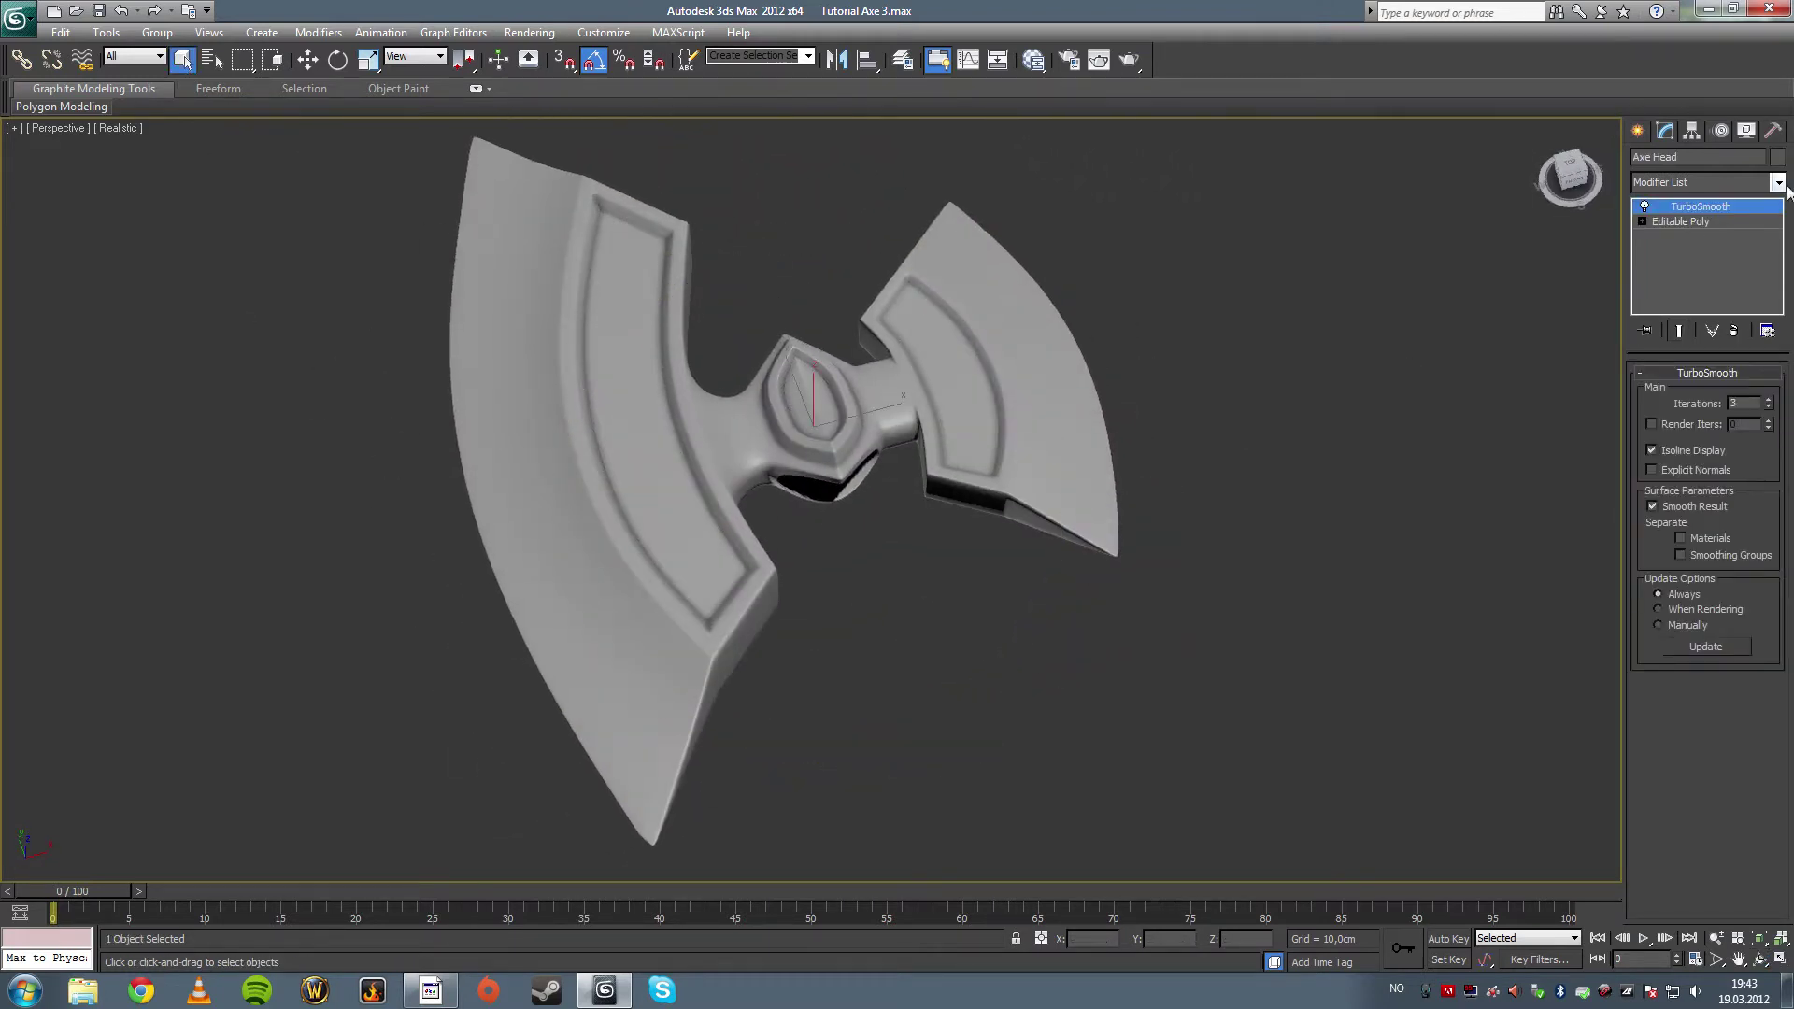
pyautogui.click(1699, 222)
pyautogui.click(1696, 206)
pyautogui.rightClick(1696, 206)
pyautogui.click(1668, 247)
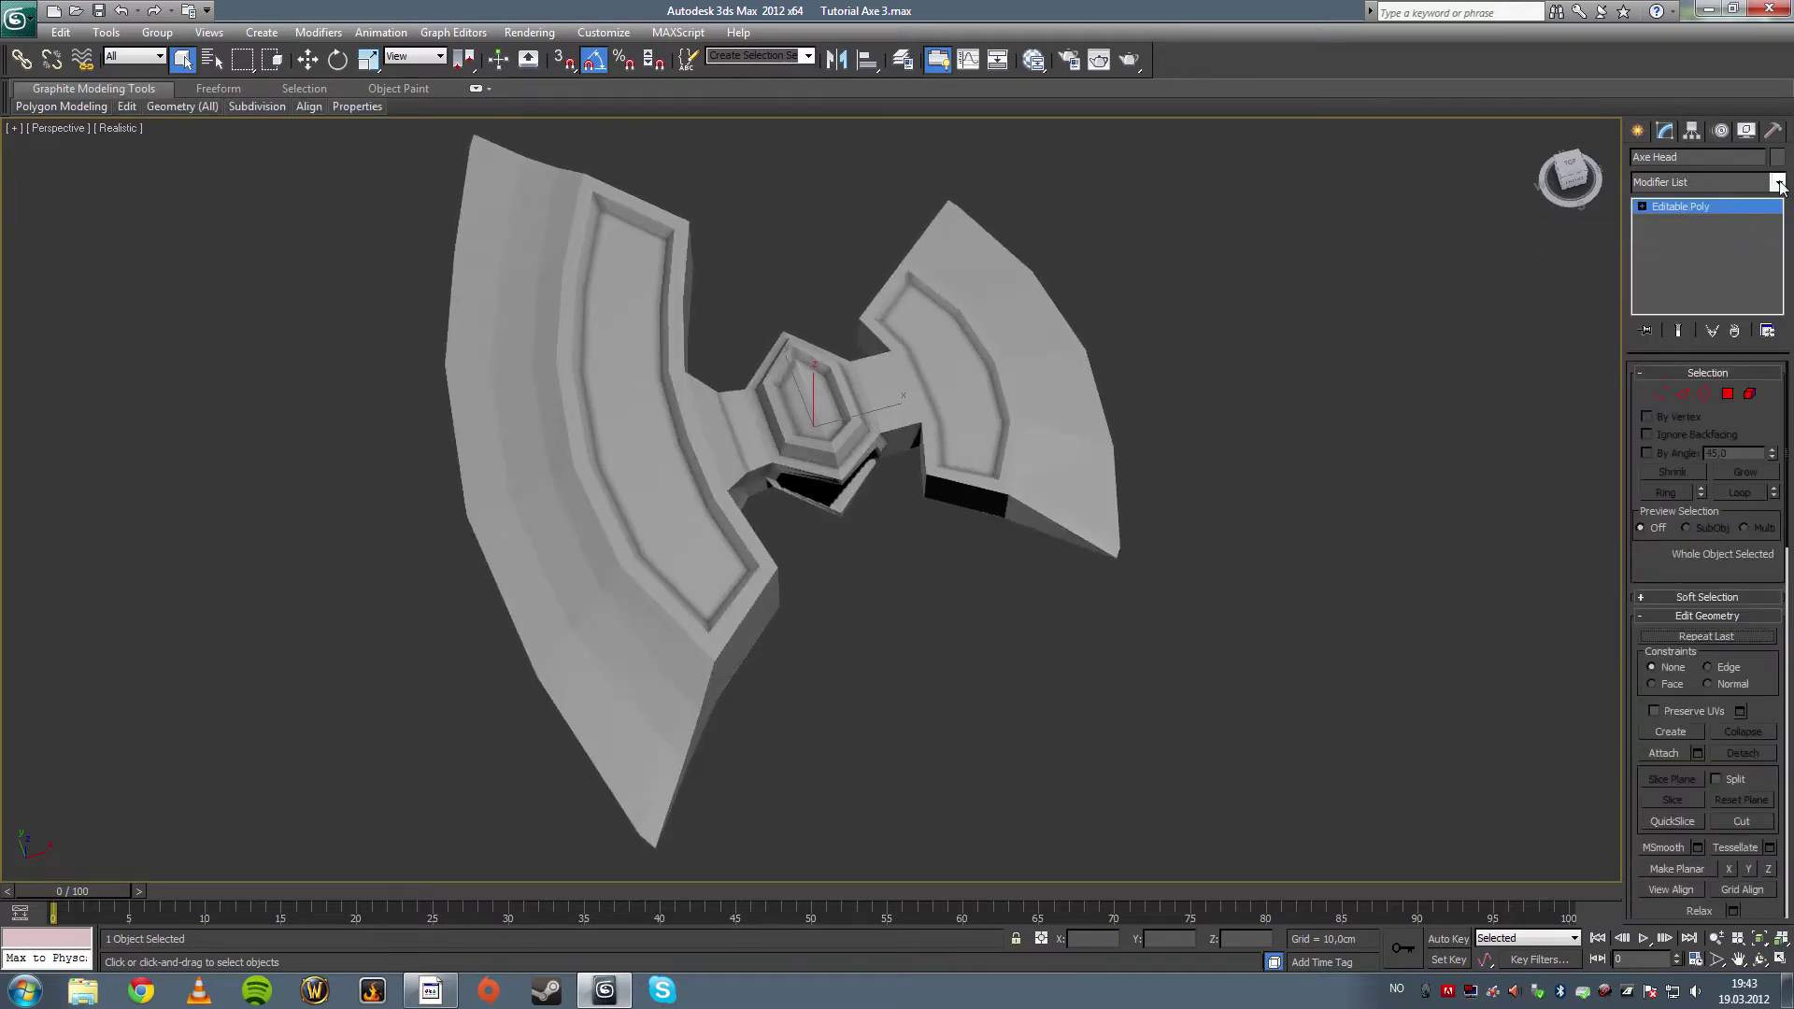
# - Apply a Symmetry modifier to the axe head with Z as the mirror axis
pyautogui.click(1777, 182)
pyautogui.scroll(-10, 1701, 561)
pyautogui.click(1719, 681)
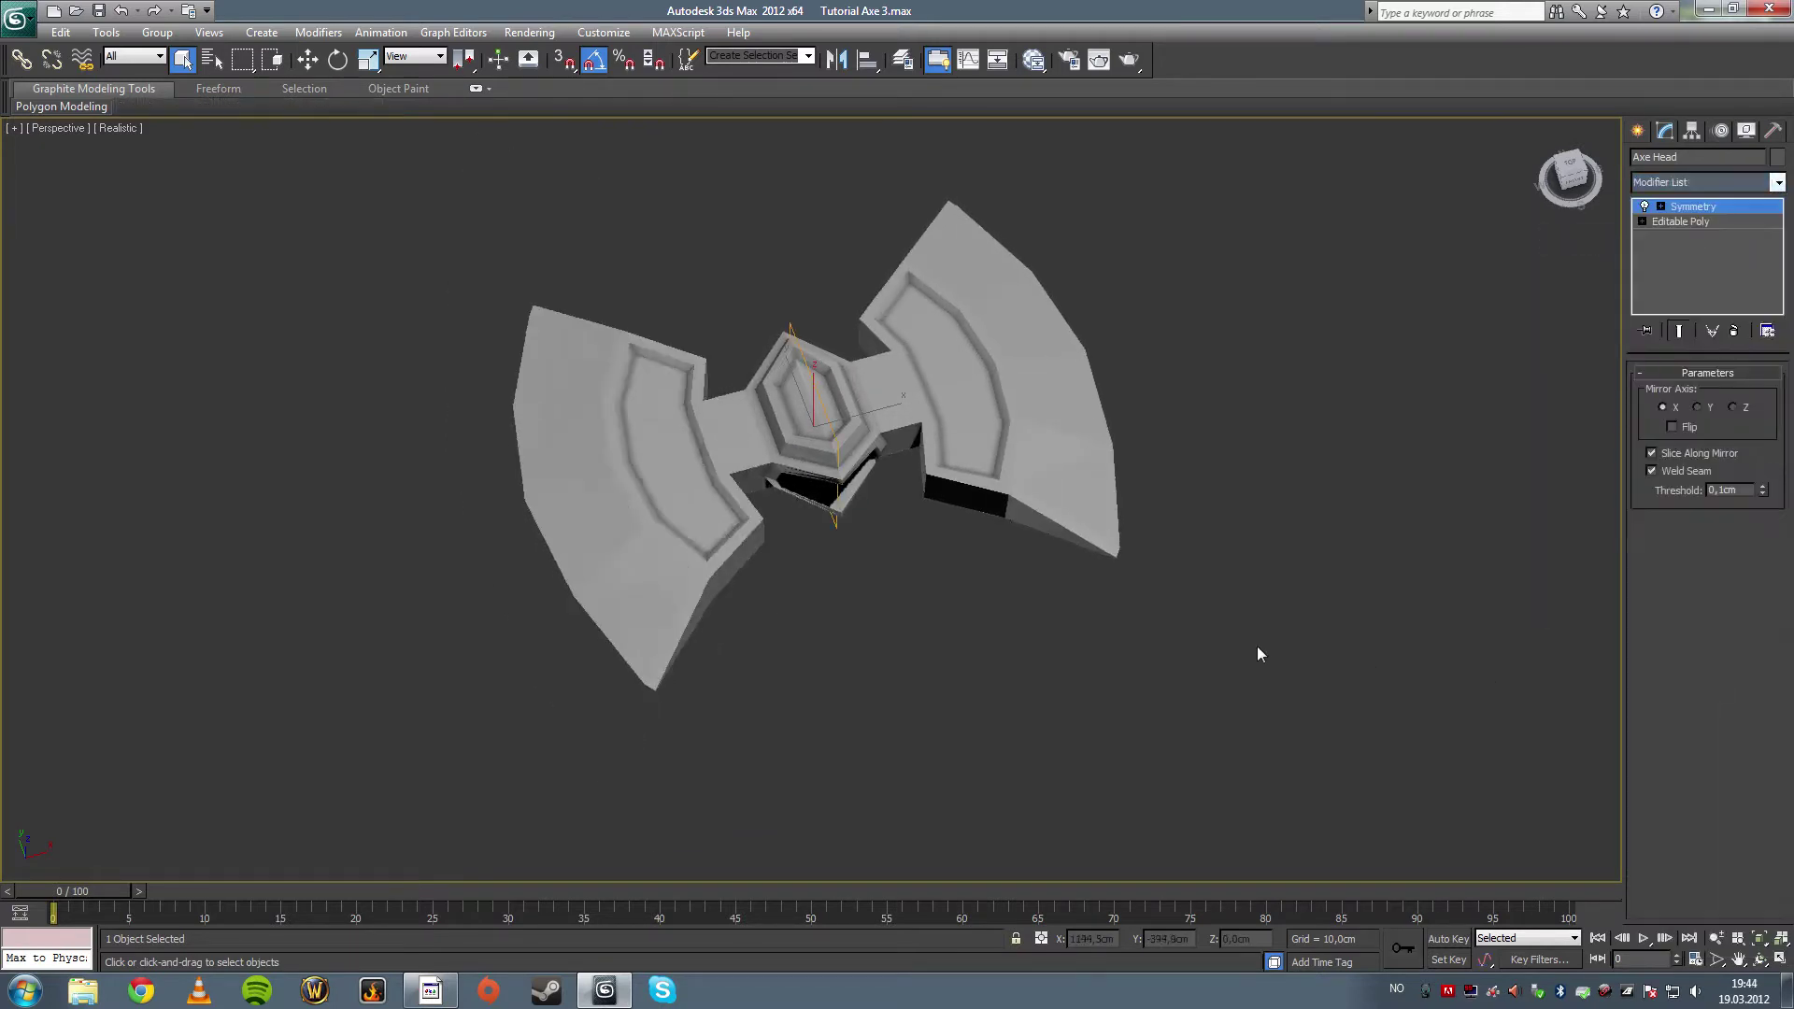
pyautogui.press('F4')
pyautogui.keyDown('alt'); pyautogui.moveTo(1058, 608); pyautogui.dragTo(1092, 585, button='middle'); pyautogui.keyUp('alt')
pyautogui.click(1733, 408)
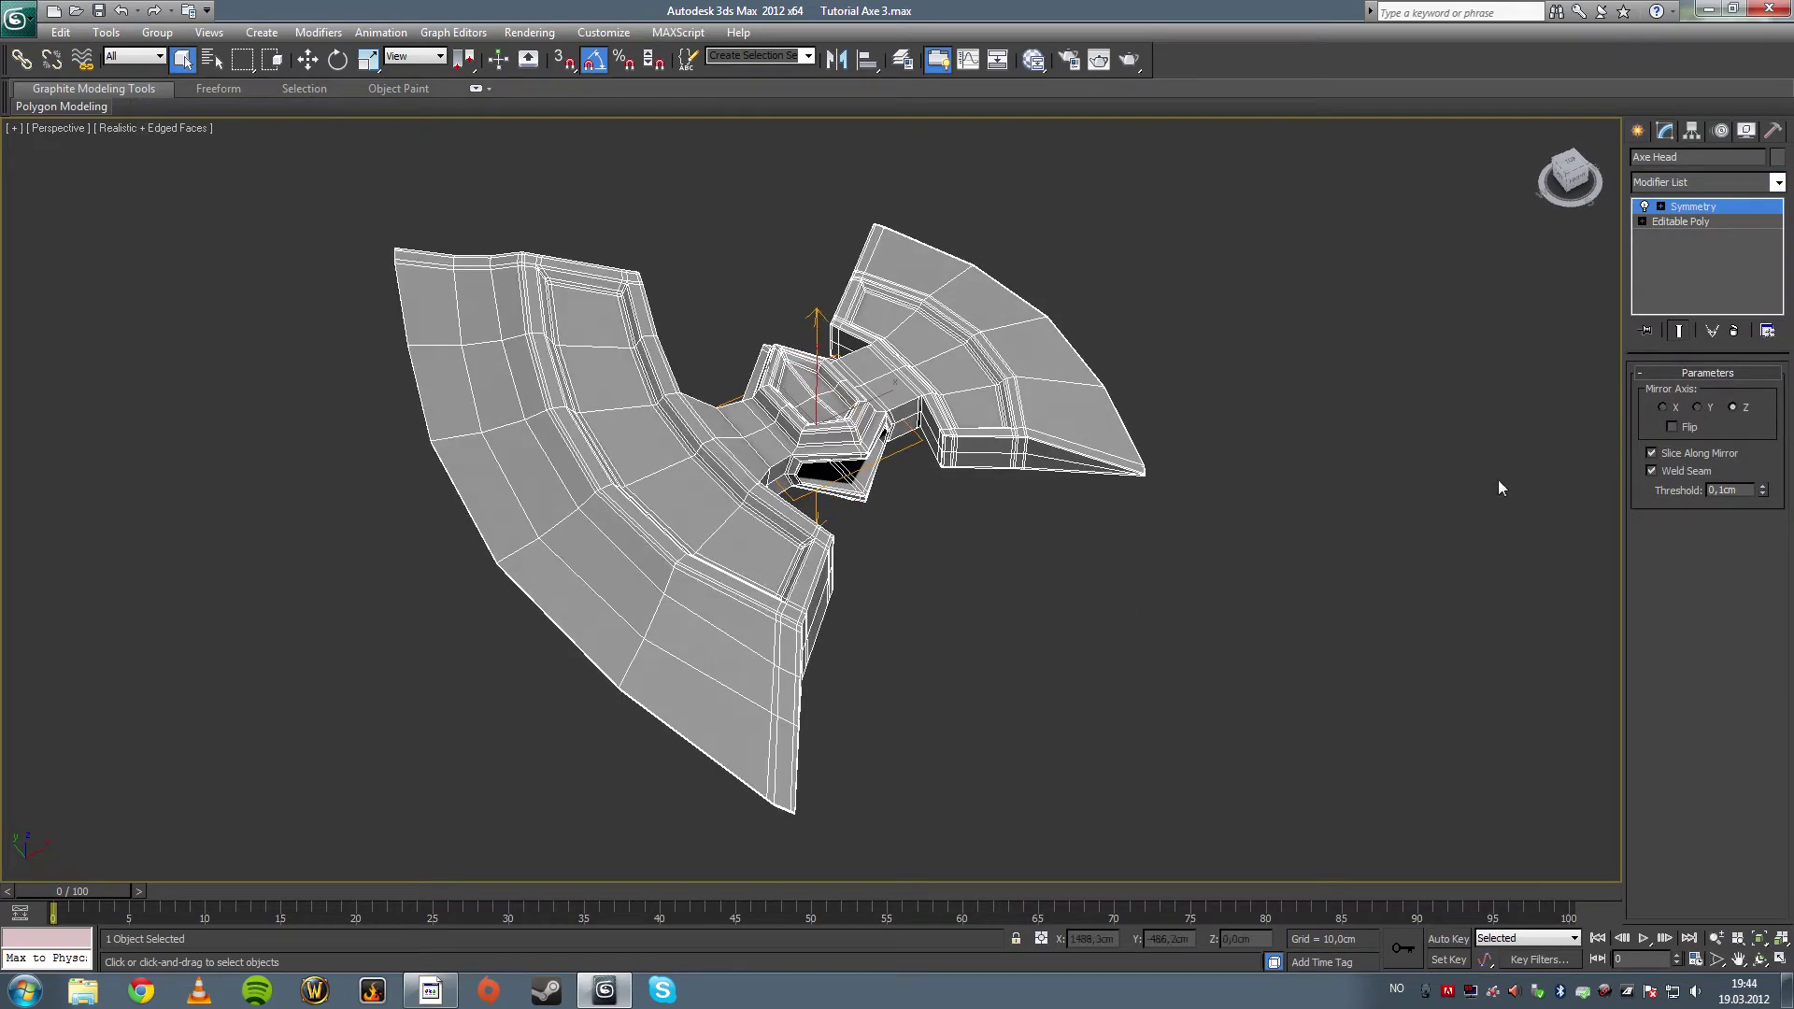
# - Convert the mirrored axe head to an Editable Poly
pyautogui.keyDown('alt'); pyautogui.moveTo(1084, 515); pyautogui.dragTo(924, 540, button='middle'); pyautogui.keyUp('alt')
pyautogui.scroll(5, 968, 552)
pyautogui.rightClick(879, 566)
pyautogui.moveTo(972, 726)
pyautogui.click(1084, 746)
pyautogui.click(927, 608)
pyautogui.keyDown('alt'); pyautogui.moveTo(927, 612); pyautogui.dragTo(982, 617, button='middle'); pyautogui.keyUp('alt')
pyautogui.click(878, 484)
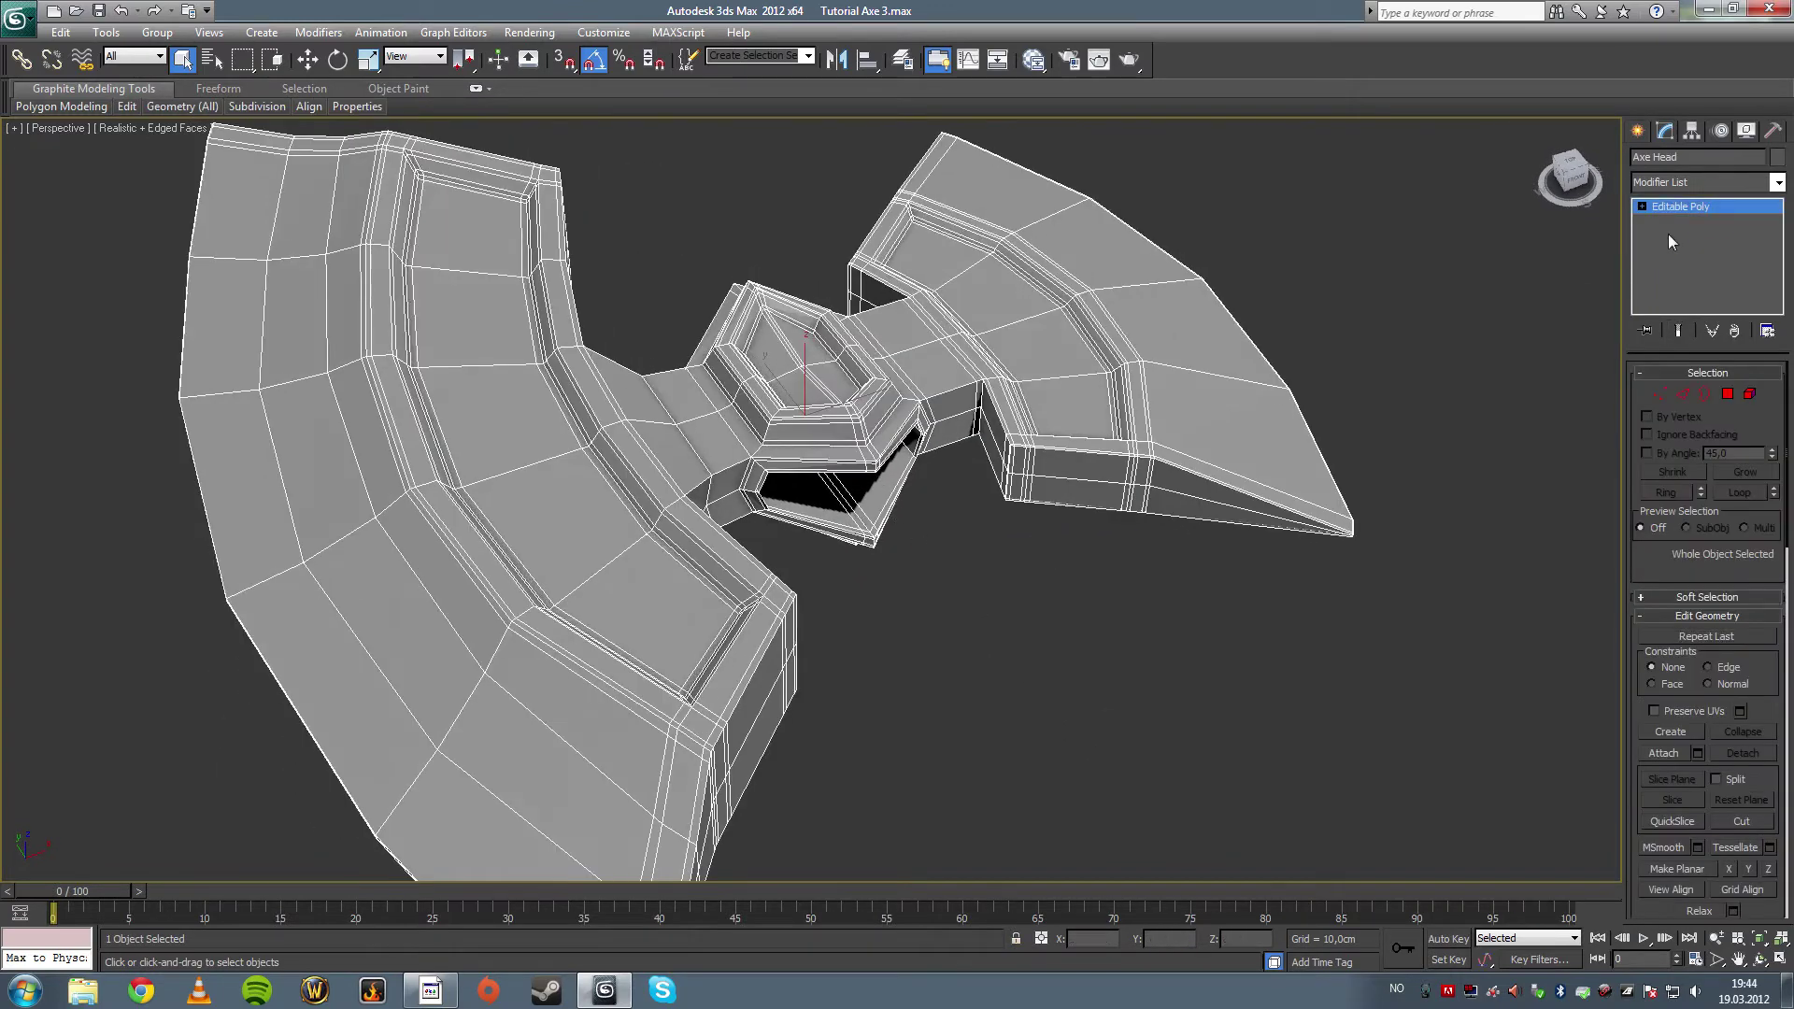
# - Apply TurboSmooth to the axe head with Isoline Display on and 2 iterations
pyautogui.click(1778, 184)
pyautogui.scroll(-5, 1744, 691)
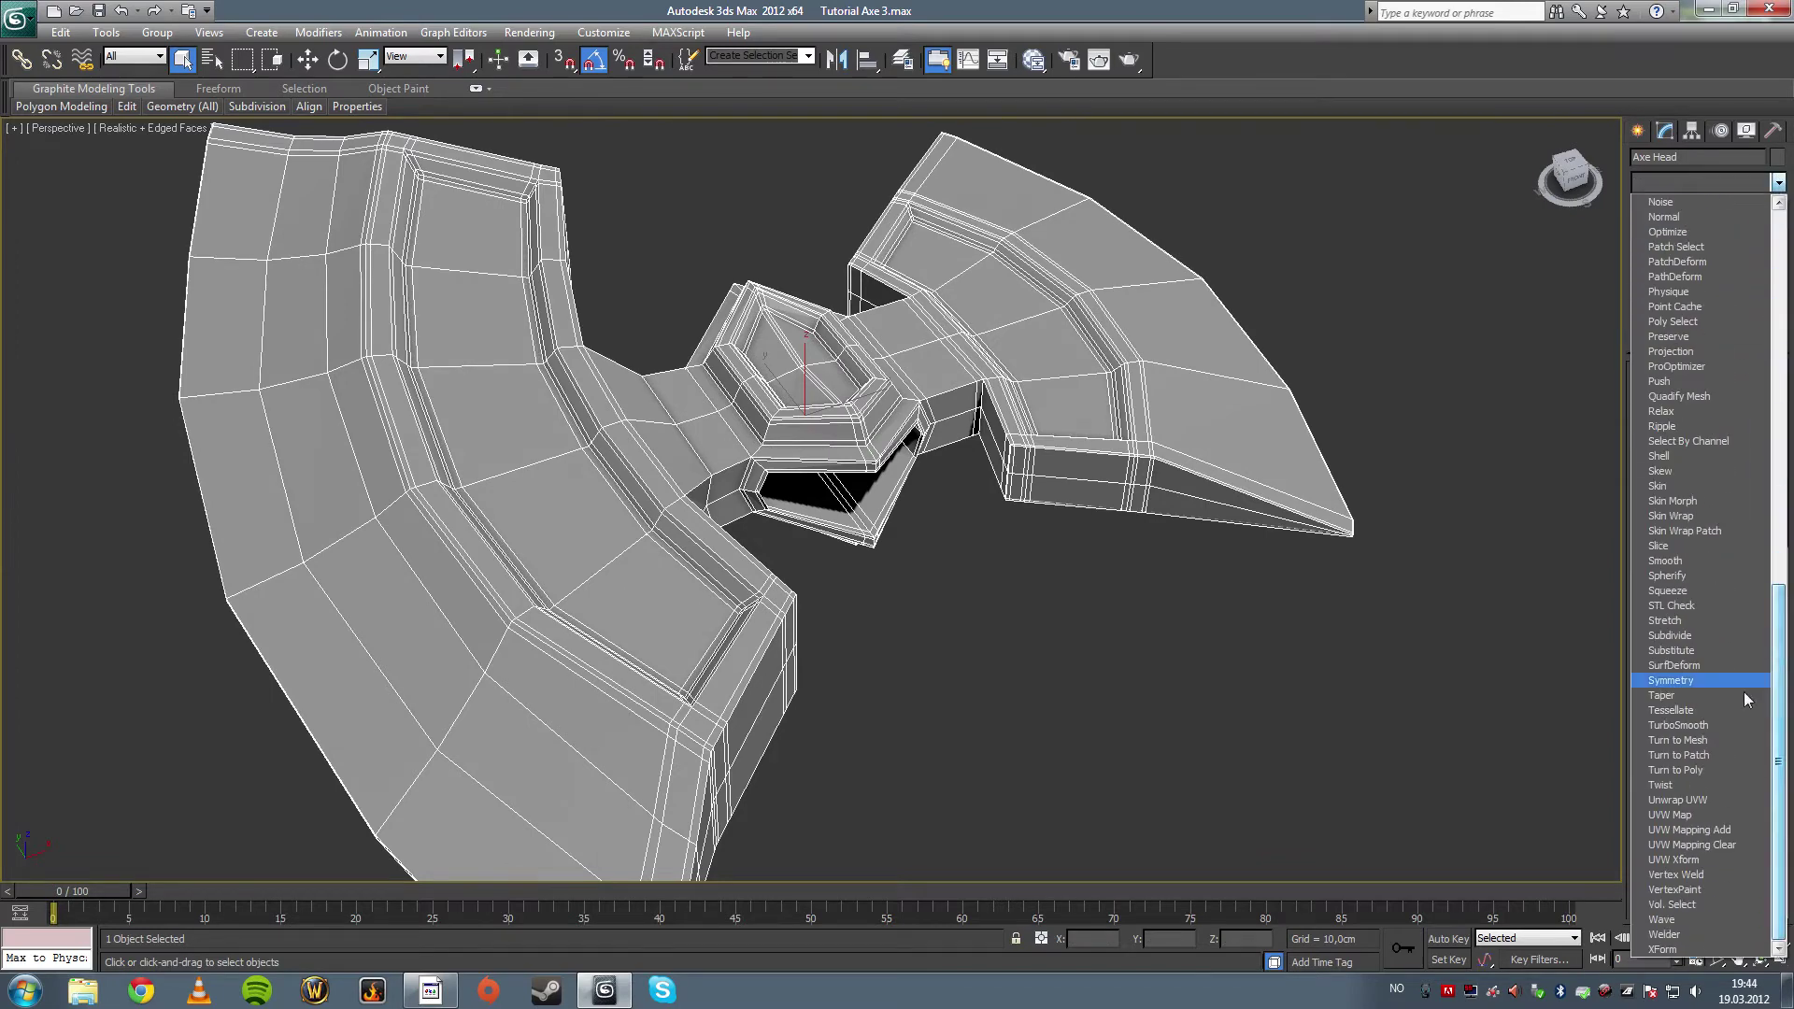
pyautogui.click(1692, 724)
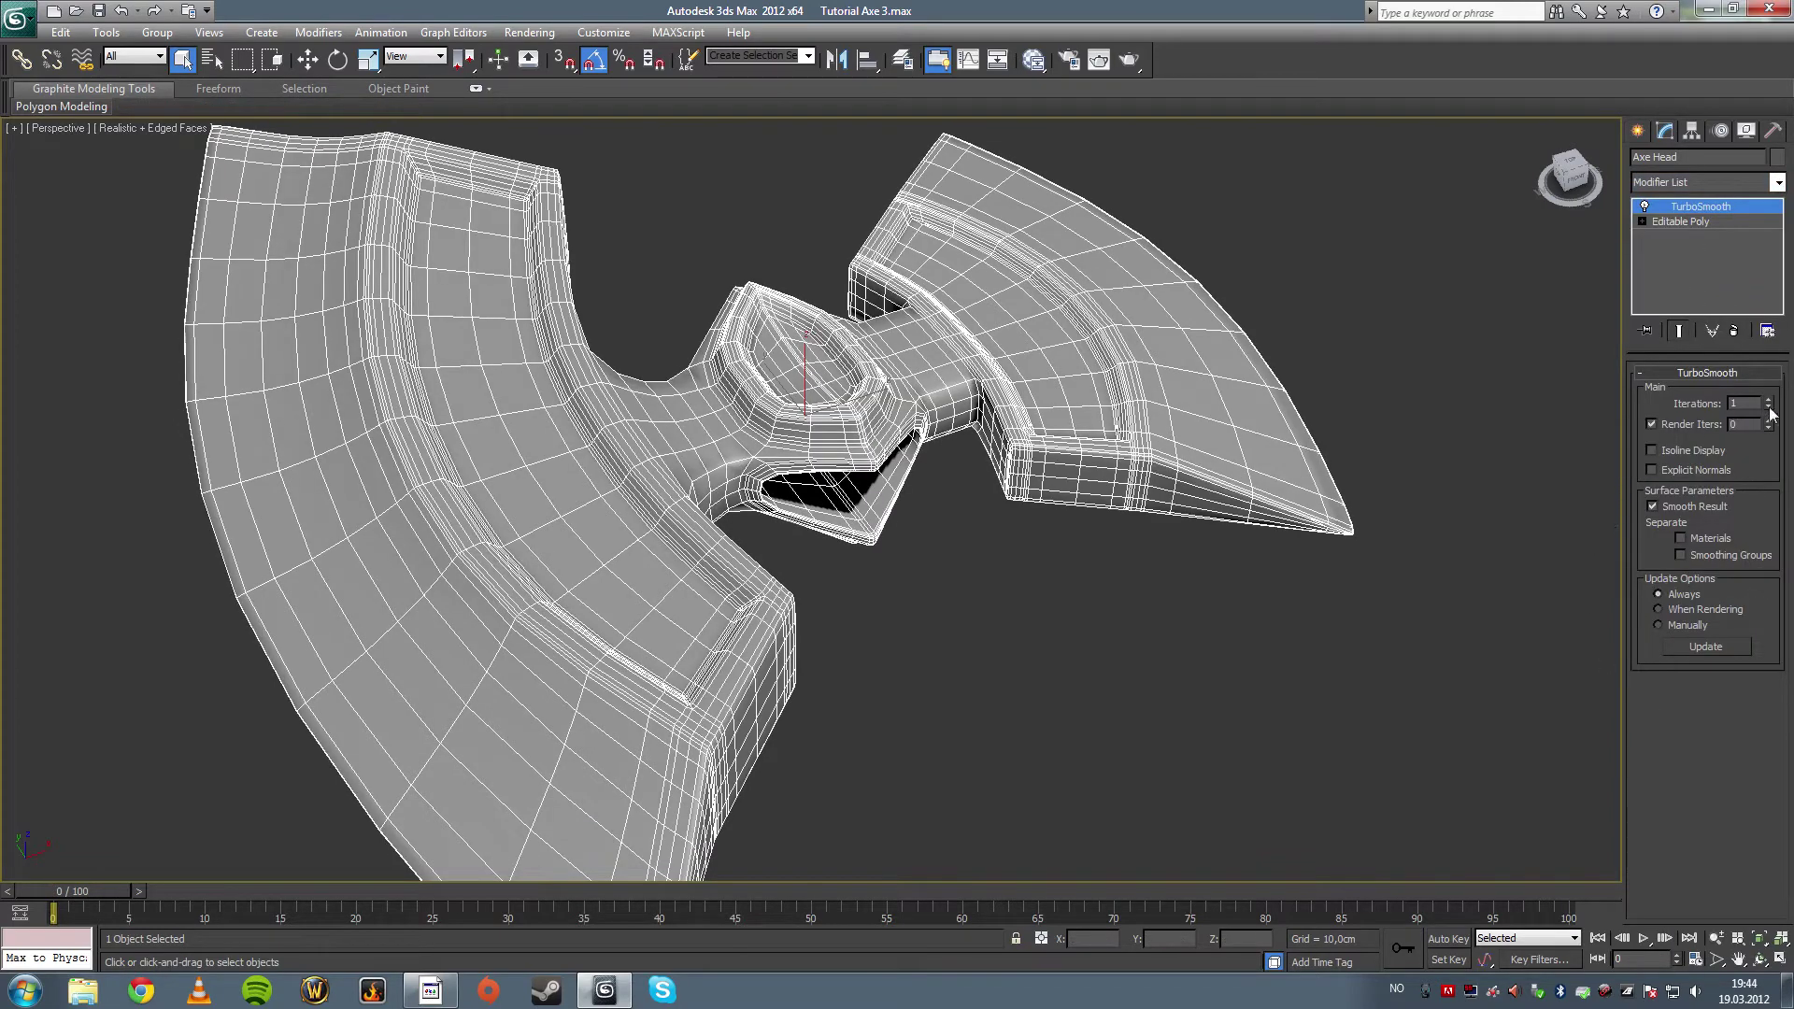
pyautogui.click(1652, 450)
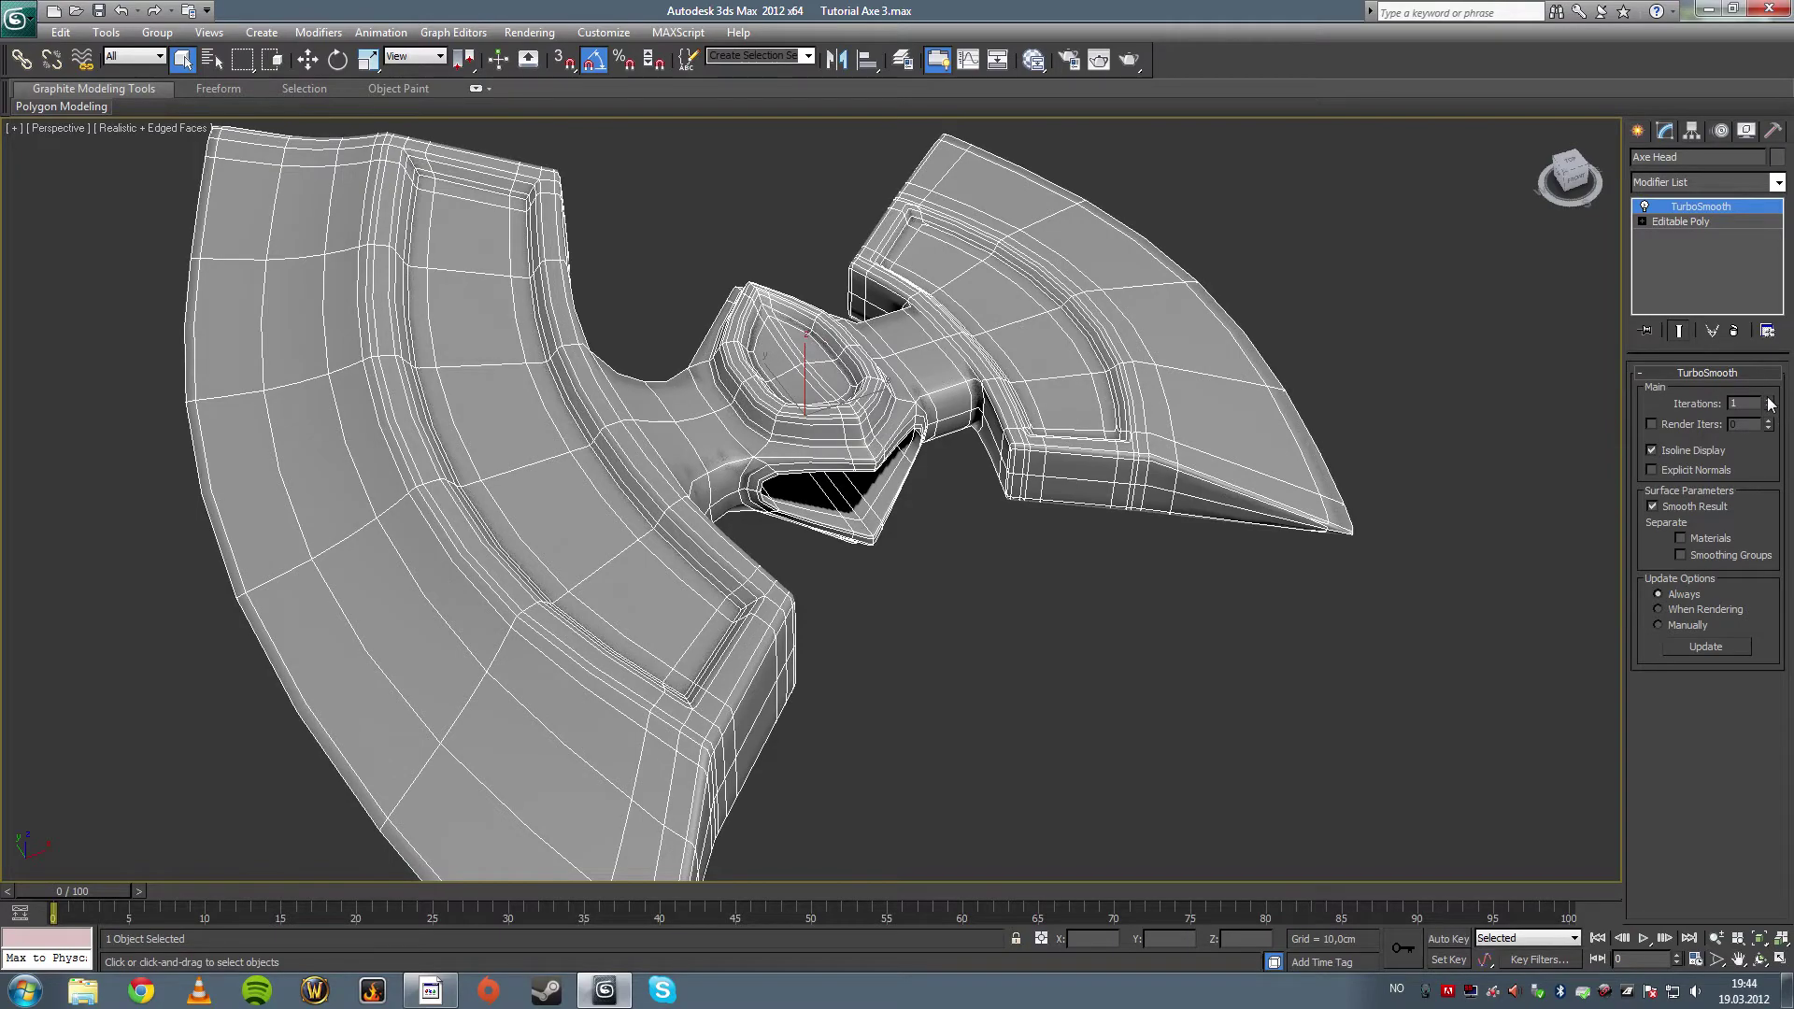
pyautogui.click(1769, 400)
# - Inspect the smoothed axe head, then delete its TurboSmooth modifier and deselect it
pyautogui.keyDown('alt'); pyautogui.moveTo(1068, 630); pyautogui.dragTo(986, 624, button='middle'); pyautogui.keyUp('alt')
pyautogui.scroll(-6, 986, 625)
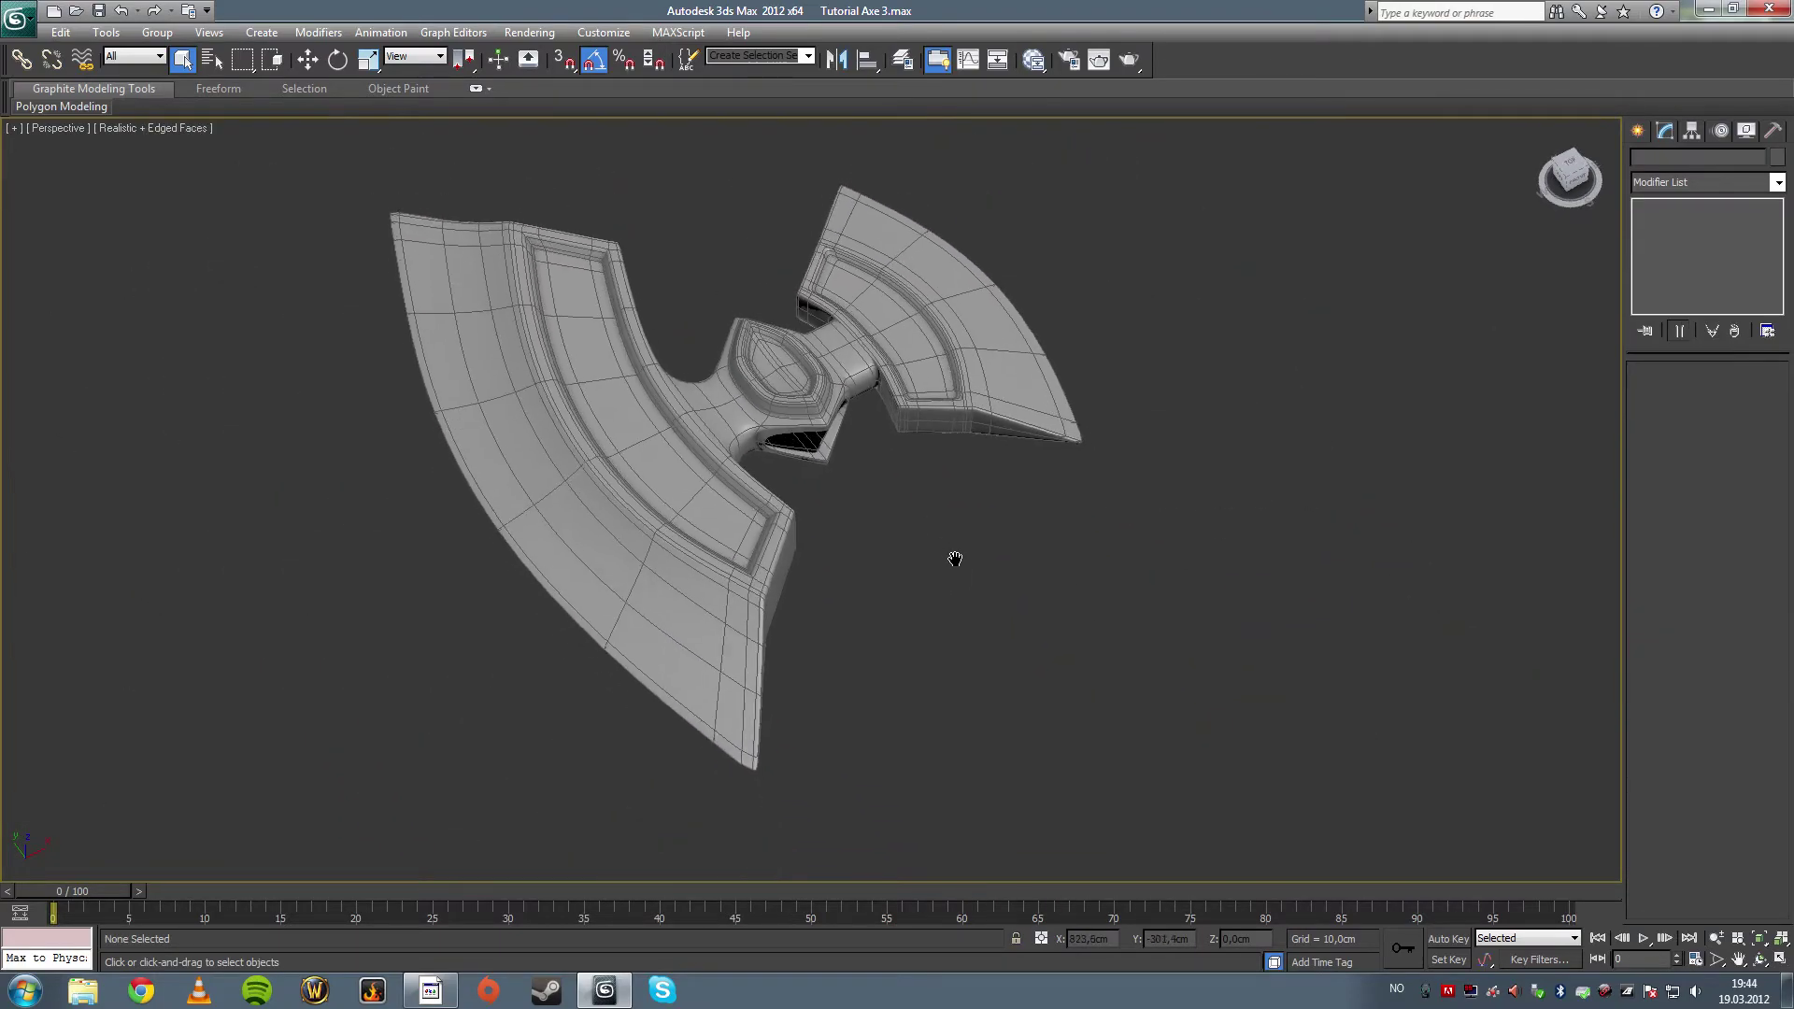
pyautogui.scroll(1, 989, 630)
pyautogui.scroll(-2, 989, 630)
pyautogui.moveTo(1056, 597); pyautogui.dragTo(1031, 593, button='middle')
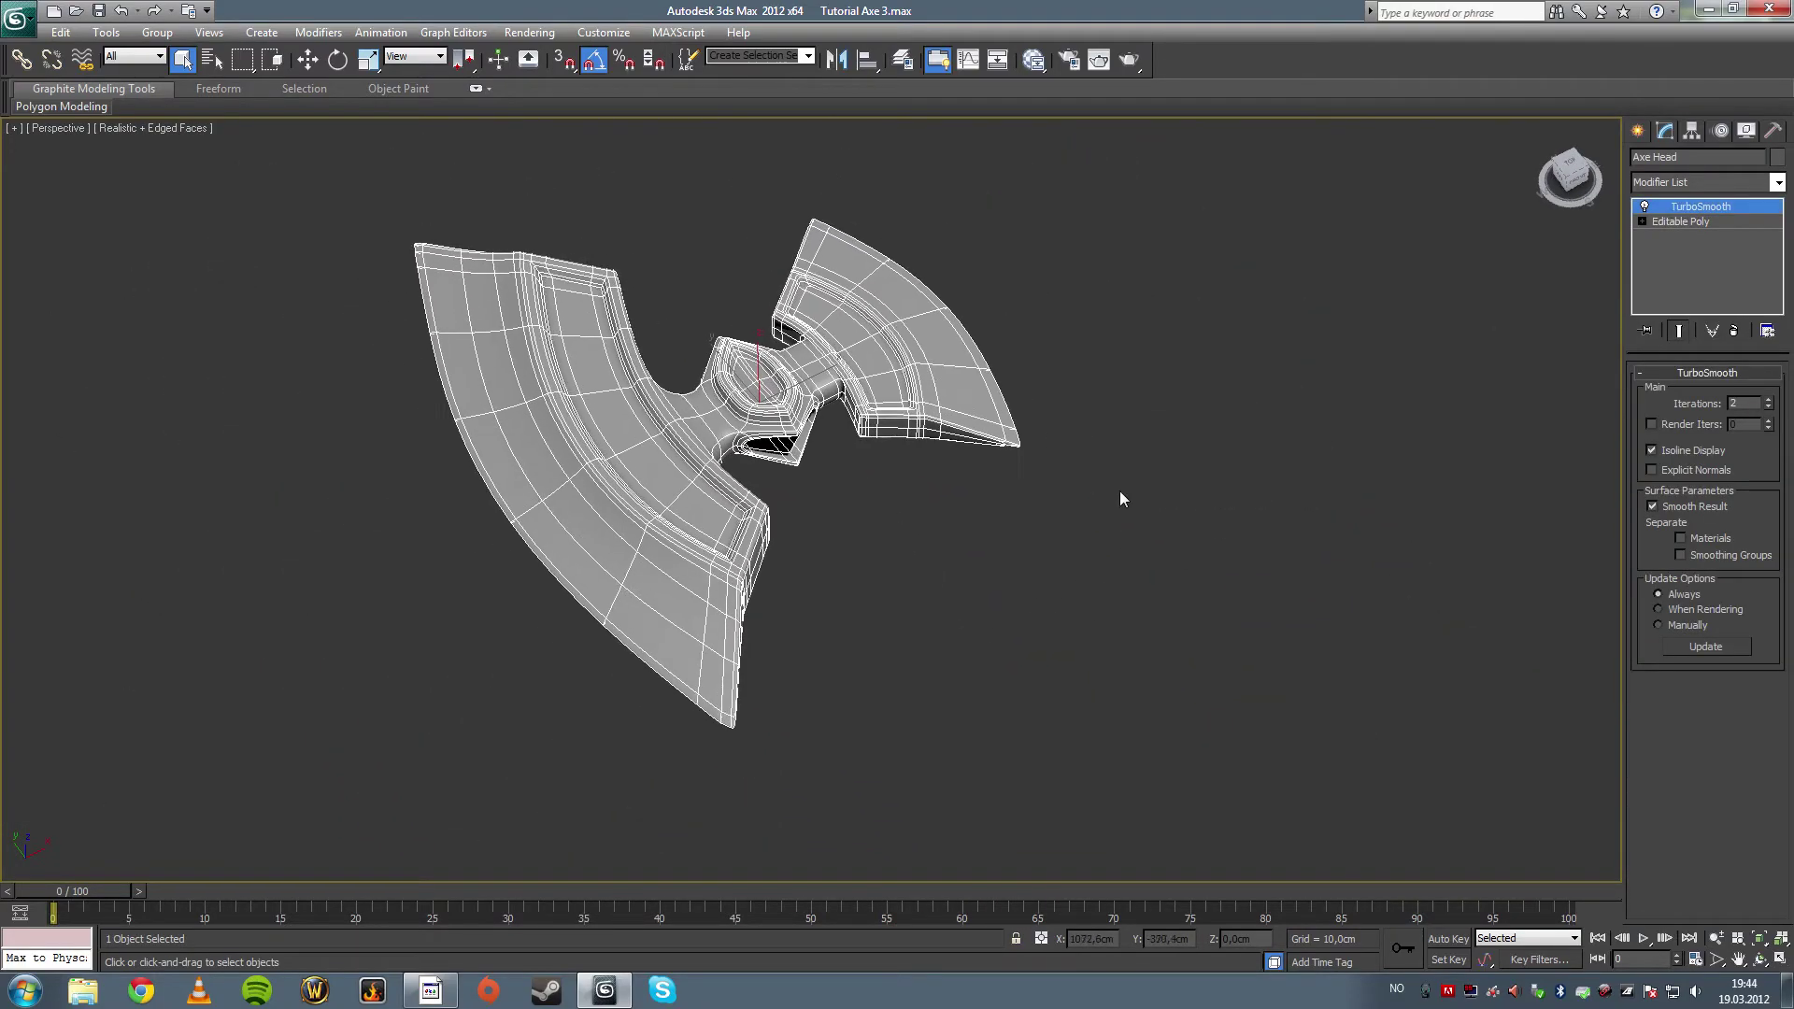
pyautogui.rightClick(1668, 210)
pyautogui.click(1646, 232)
pyautogui.click(1174, 518)
# - Unhide all objects, then hide everything except the axe handle
pyautogui.rightClick(1077, 645)
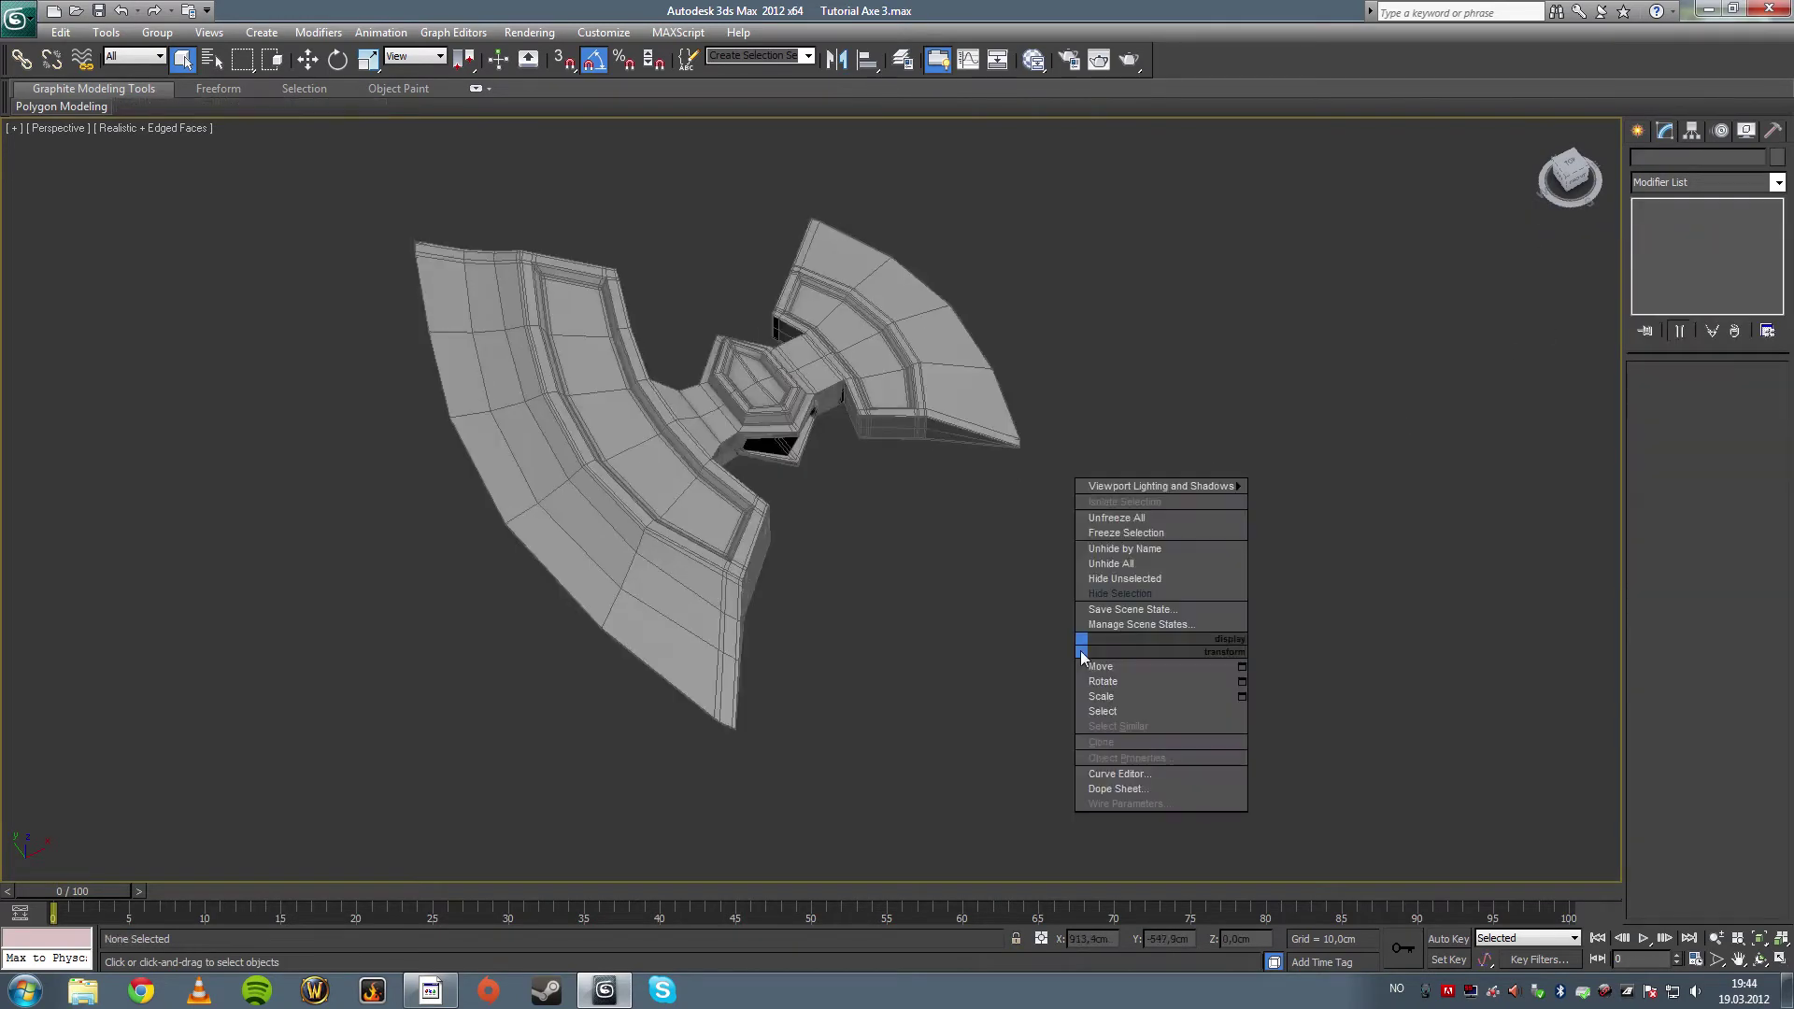
pyautogui.click(1112, 563)
pyautogui.scroll(4, 1046, 439)
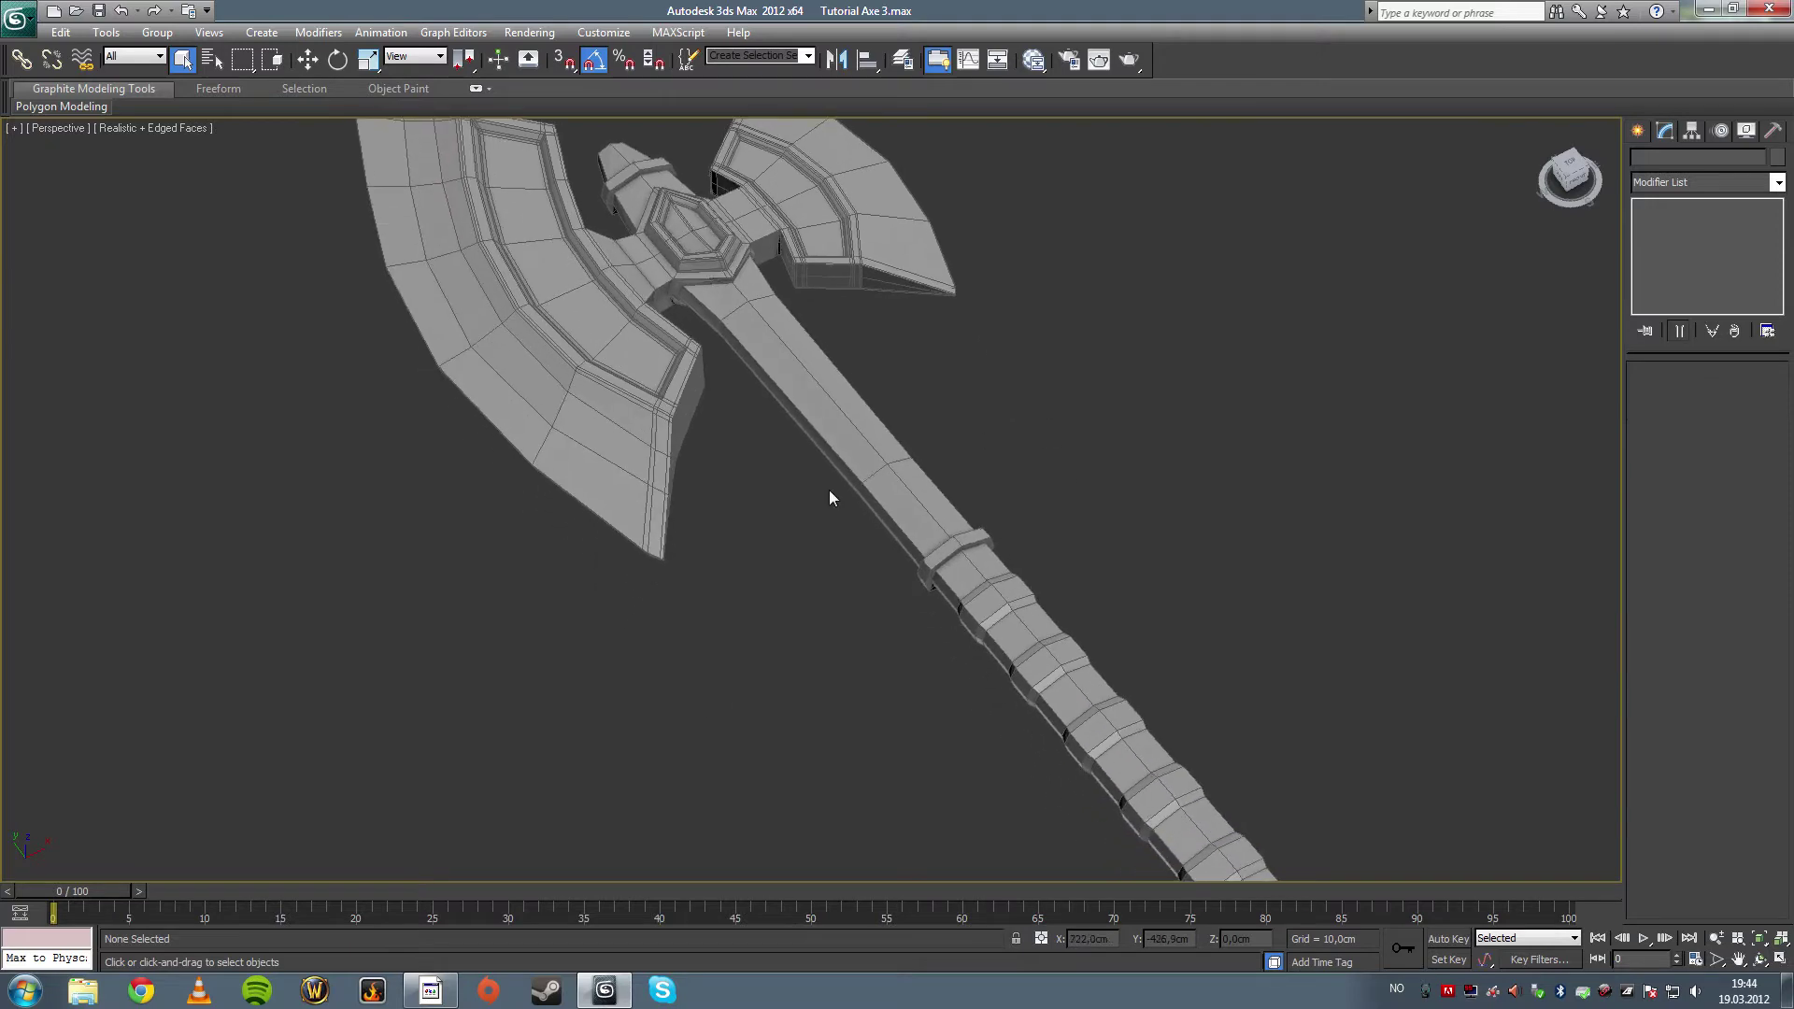
pyautogui.click(860, 474)
pyautogui.keyDown('alt'); pyautogui.moveTo(988, 501); pyautogui.dragTo(1044, 505, button='middle'); pyautogui.keyUp('alt')
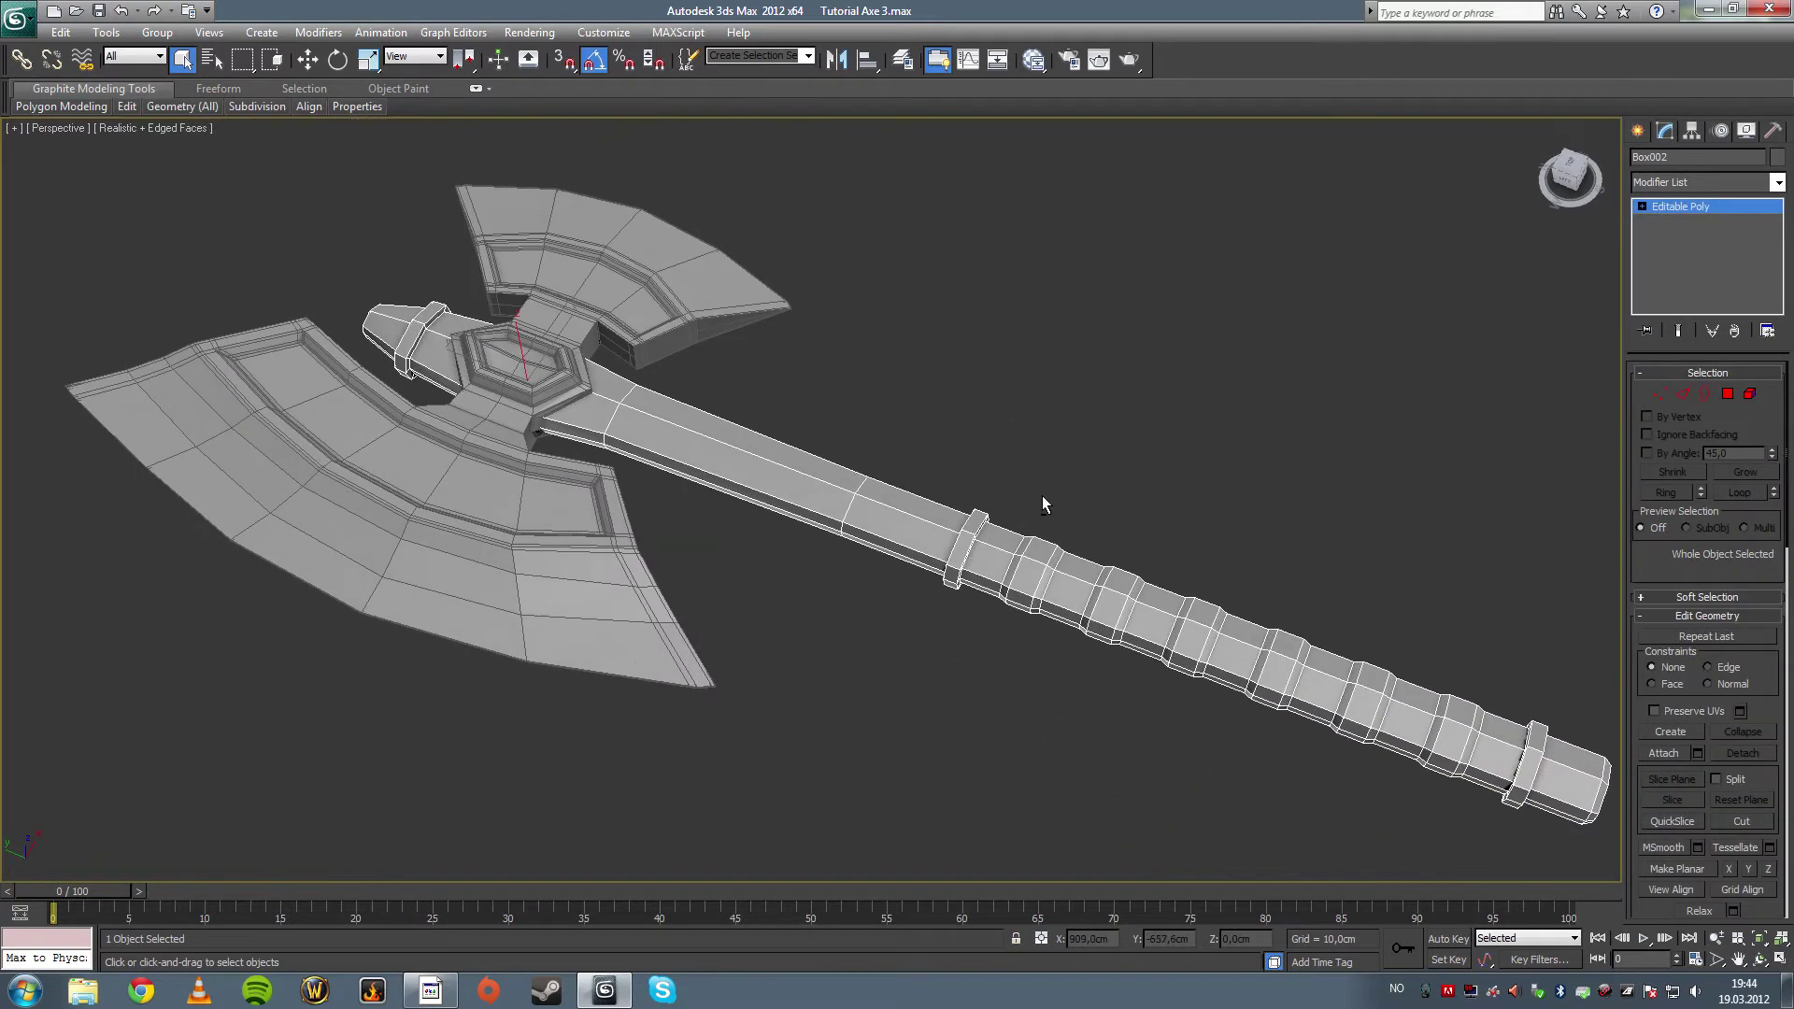
pyautogui.rightClick(865, 441)
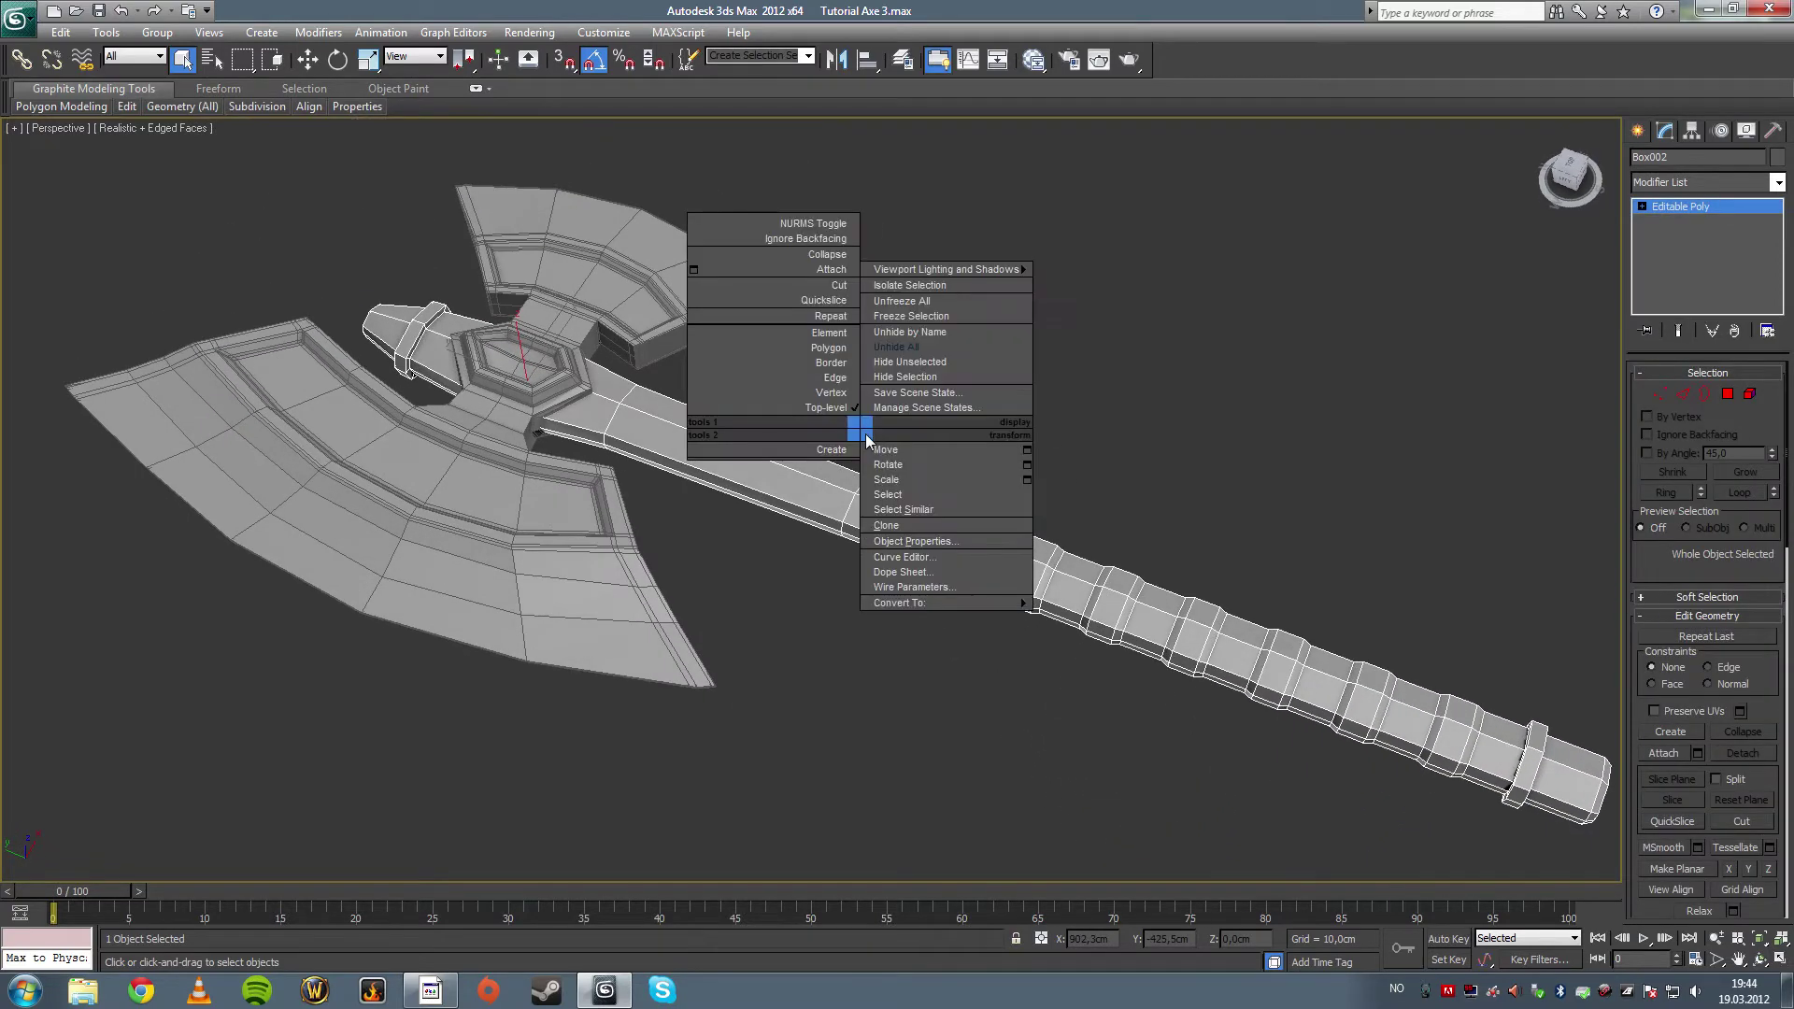
pyautogui.click(909, 362)
pyautogui.click(1507, 402)
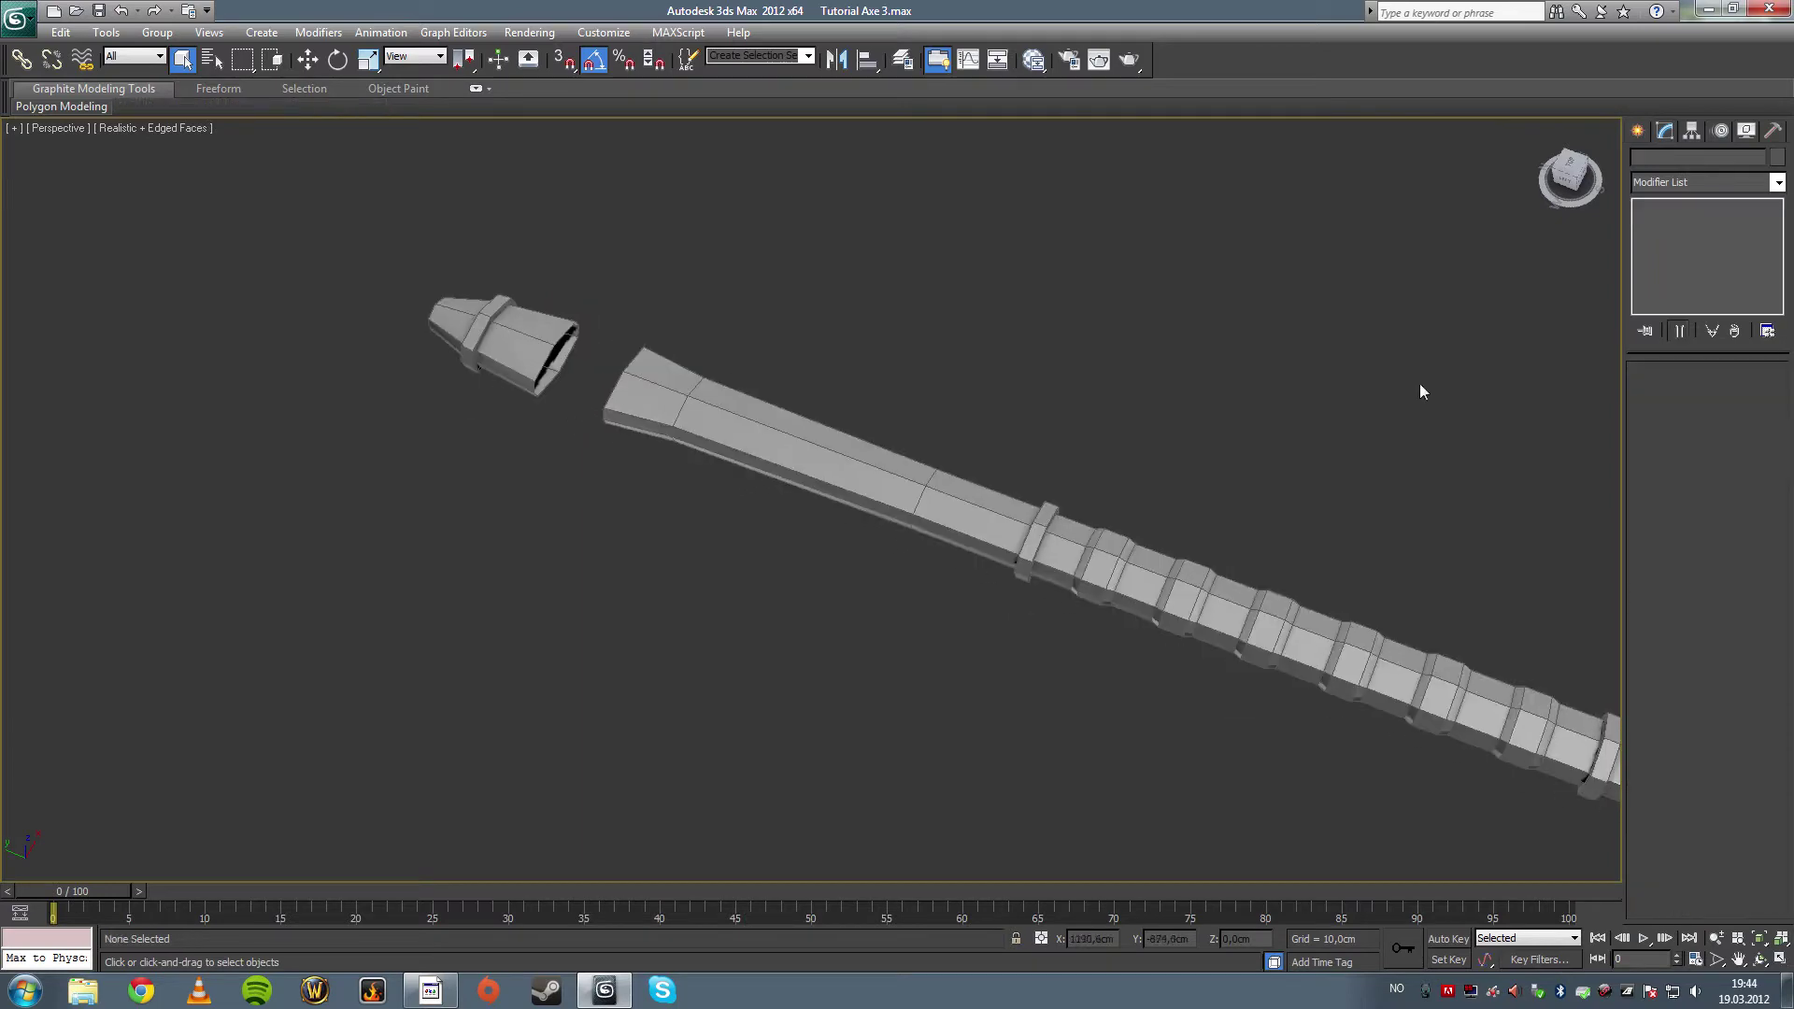
# - Bridge the two open borders between the handle's tip piece and its shaft, then clear the border selection
pyautogui.click(849, 478)
pyautogui.click(1705, 396)
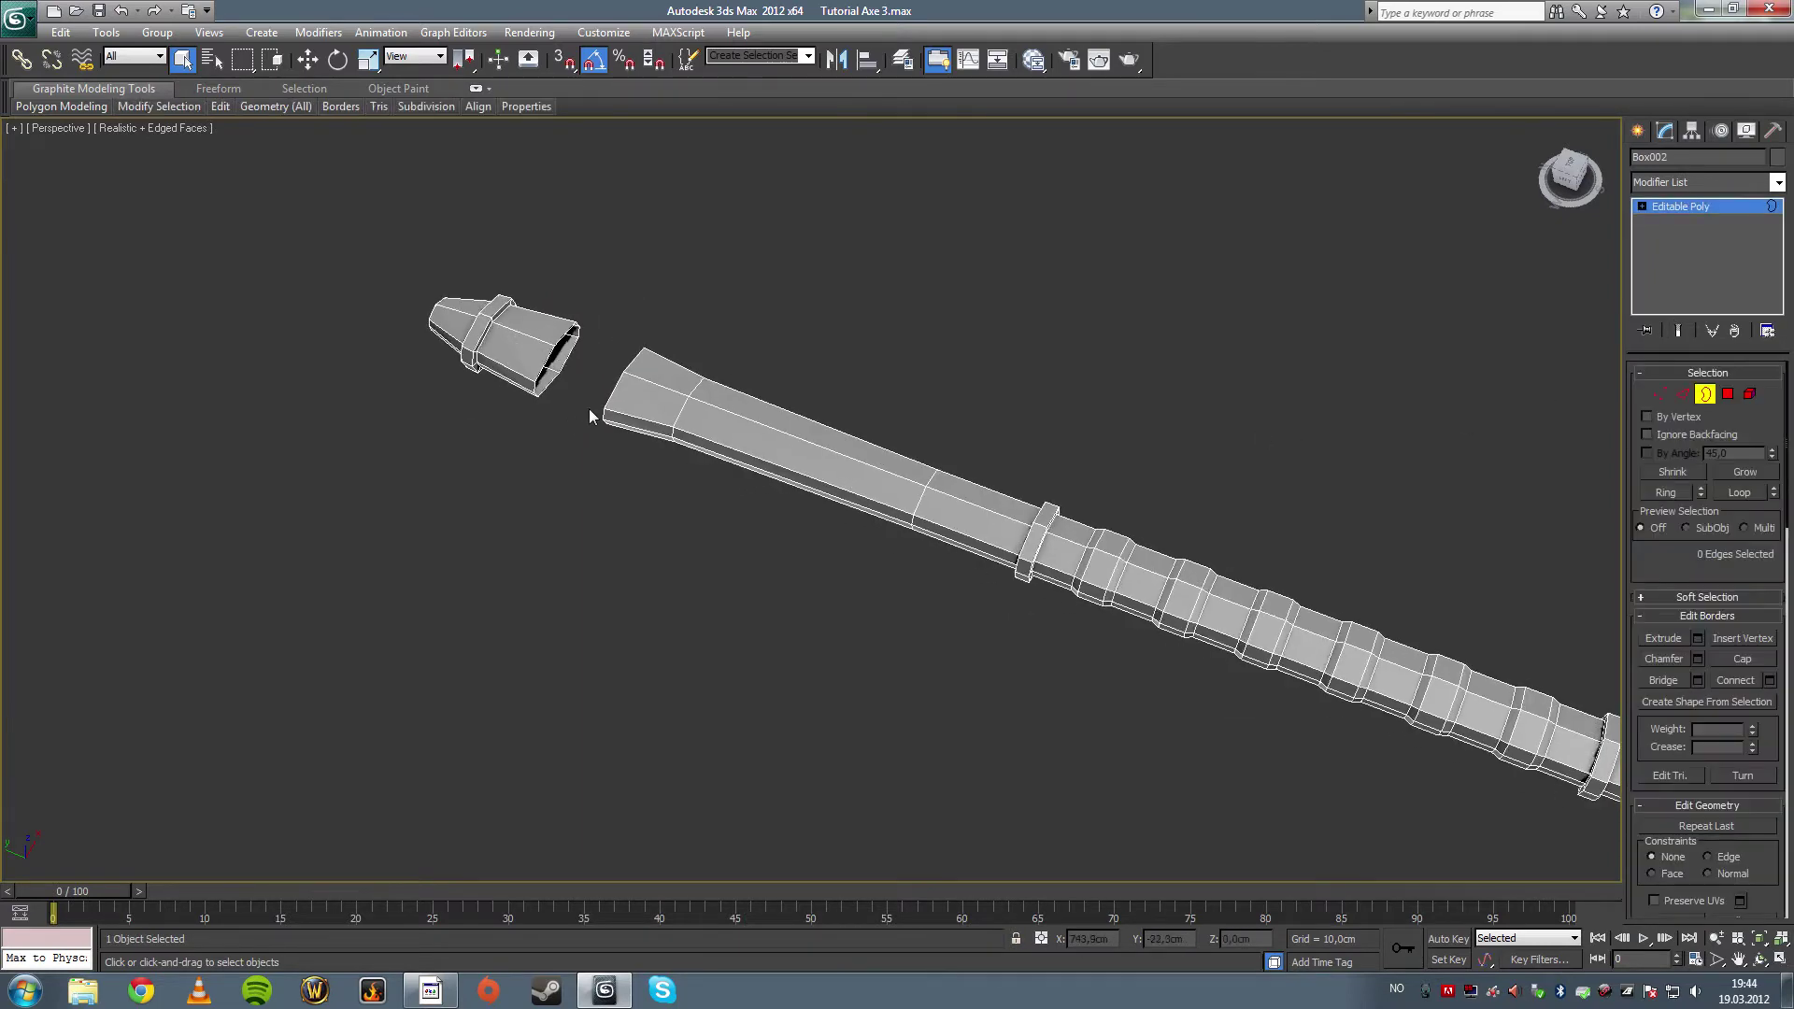
pyautogui.click(632, 402)
pyautogui.keyDown('alt'); pyautogui.moveTo(1454, 527); pyautogui.dragTo(967, 445, button='middle'); pyautogui.keyUp('alt')
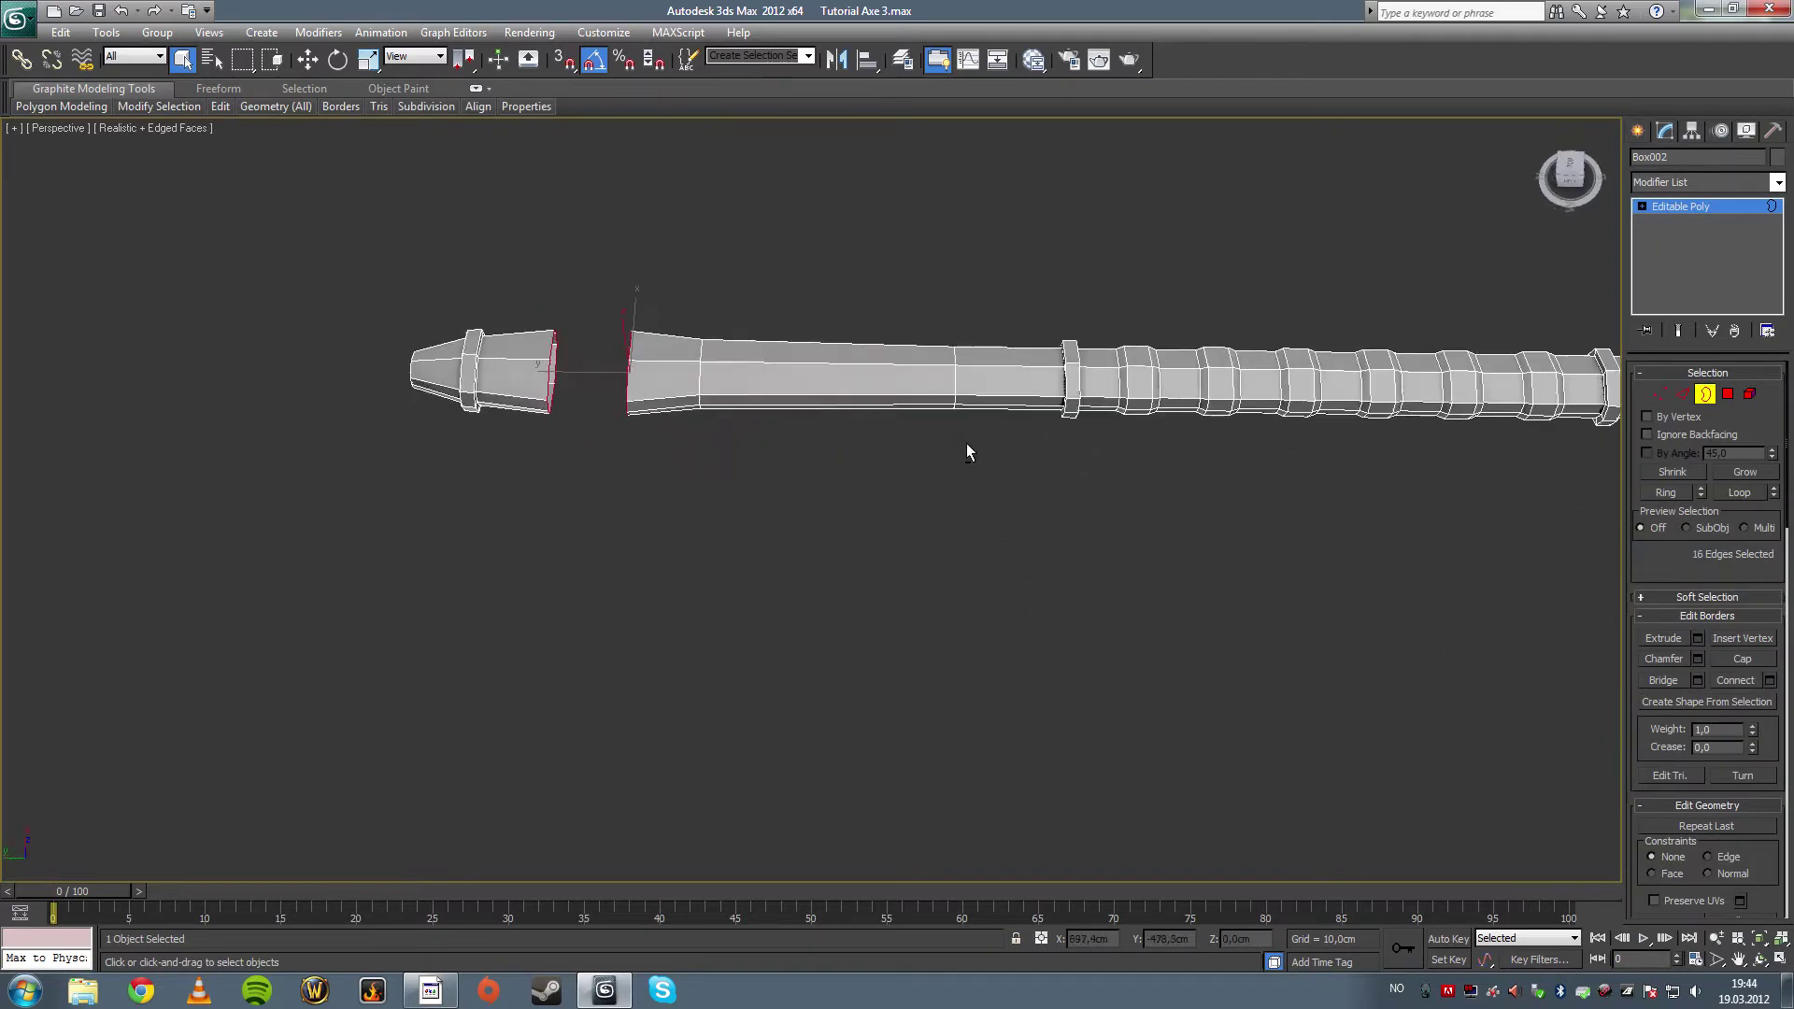
pyautogui.click(1665, 680)
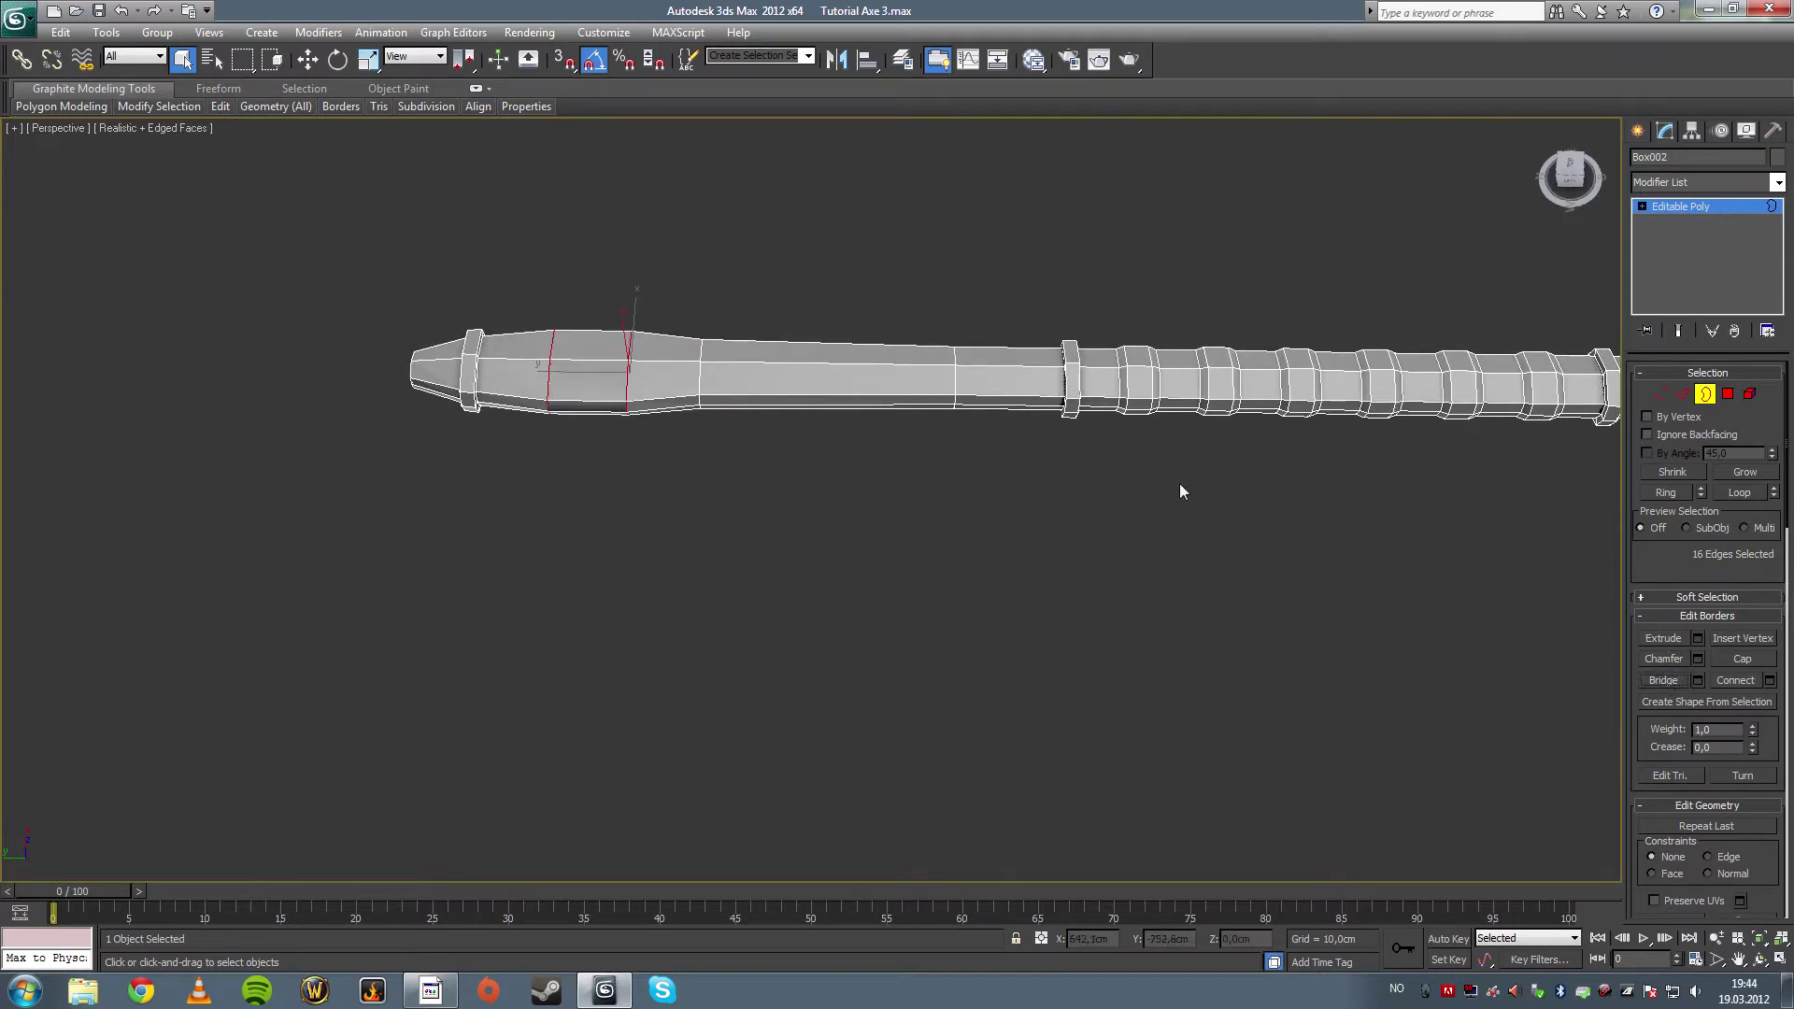
pyautogui.keyDown('alt'); pyautogui.moveTo(842, 547); pyautogui.dragTo(768, 573, button='middle'); pyautogui.keyUp('alt')
pyautogui.scroll(5, 777, 559)
pyautogui.keyDown('alt'); pyautogui.moveTo(737, 473); pyautogui.dragTo(695, 399, button='middle'); pyautogui.keyUp('alt')
pyautogui.moveTo(796, 228); pyautogui.dragTo(895, 514, button='middle')
pyautogui.moveTo(1049, 403); pyautogui.dragTo(1011, 490, button='middle')
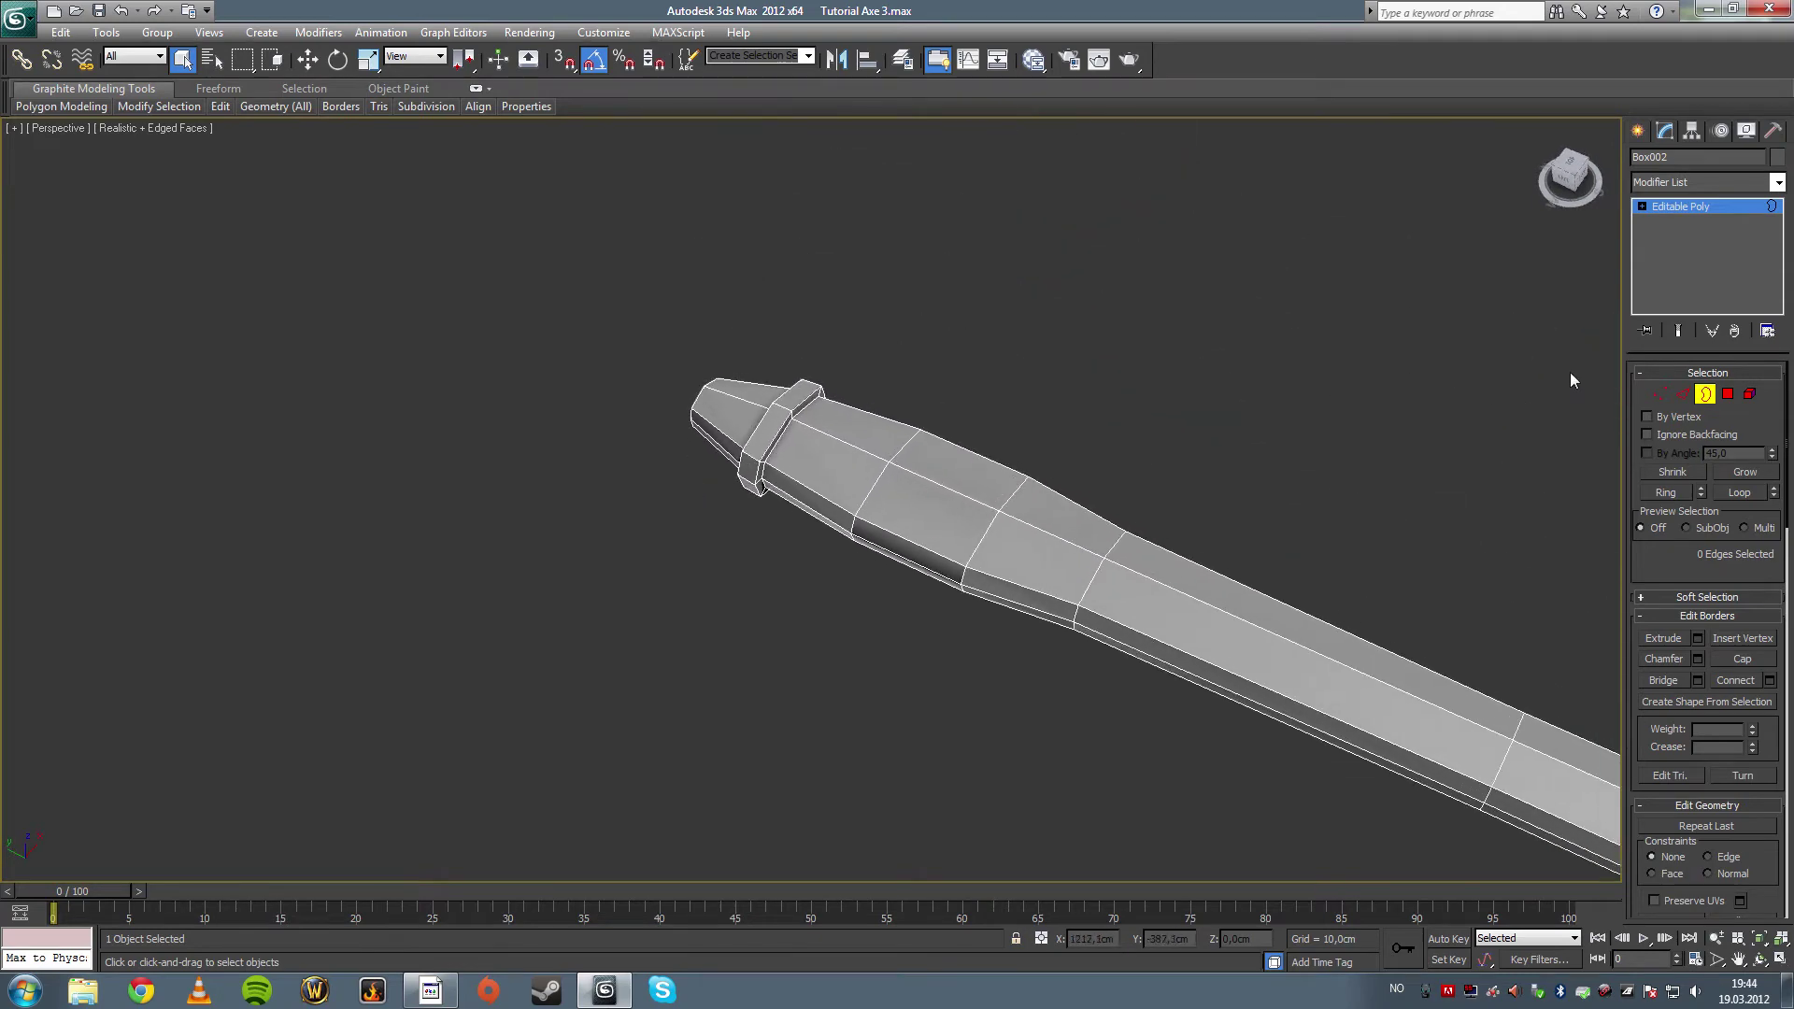
# - Remove the edge loops that form the raised collar near the handle's tip, including their leftover vertices
pyautogui.click(1683, 394)
pyautogui.keyDown('alt'); pyautogui.moveTo(867, 438); pyautogui.dragTo(917, 491, button='middle'); pyautogui.keyUp('alt')
pyautogui.hotkey('alt', 'w')
pyautogui.press('z')
pyautogui.moveTo(410, 297); pyautogui.dragTo(458, 382, button='middle')
pyautogui.hotkey('alt', 'w')
pyautogui.moveTo(858, 416); pyautogui.dragTo(725, 552, button='middle')
pyautogui.scroll(3, 738, 558)
pyautogui.scroll(2, 752, 563)
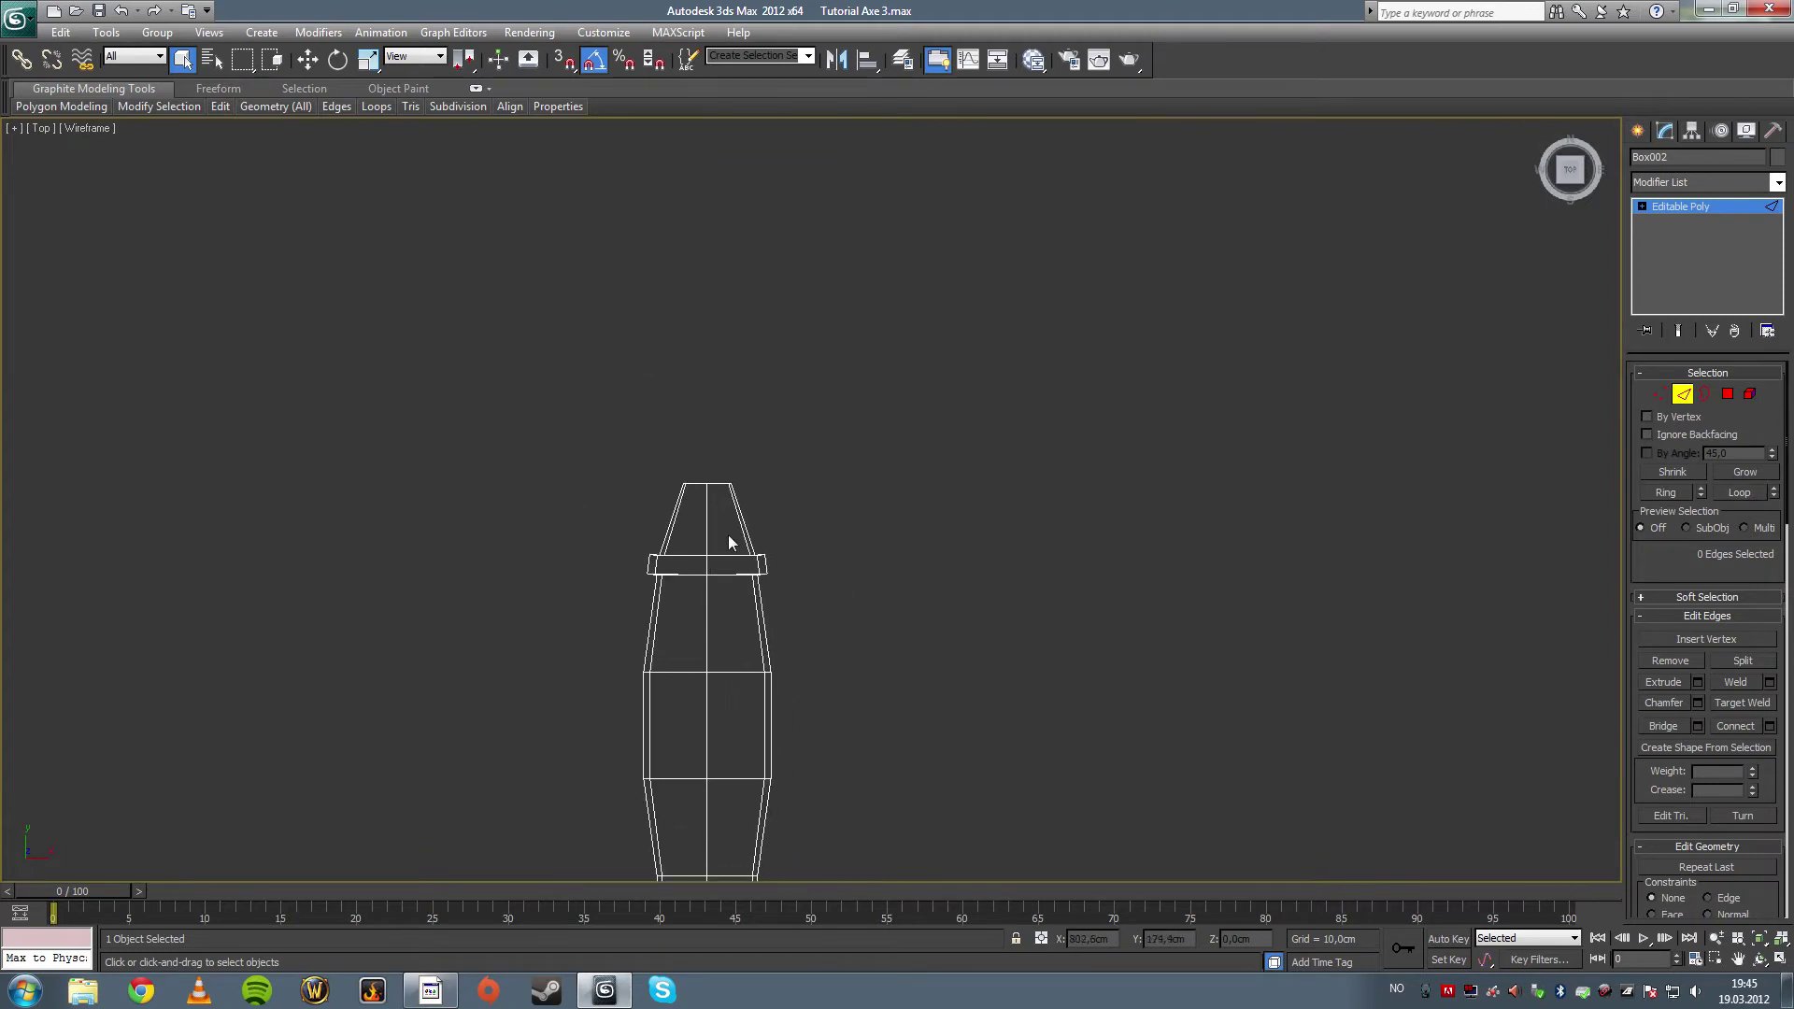
pyautogui.moveTo(726, 534); pyautogui.dragTo(734, 582)
pyautogui.hotkey('alt', 'w')
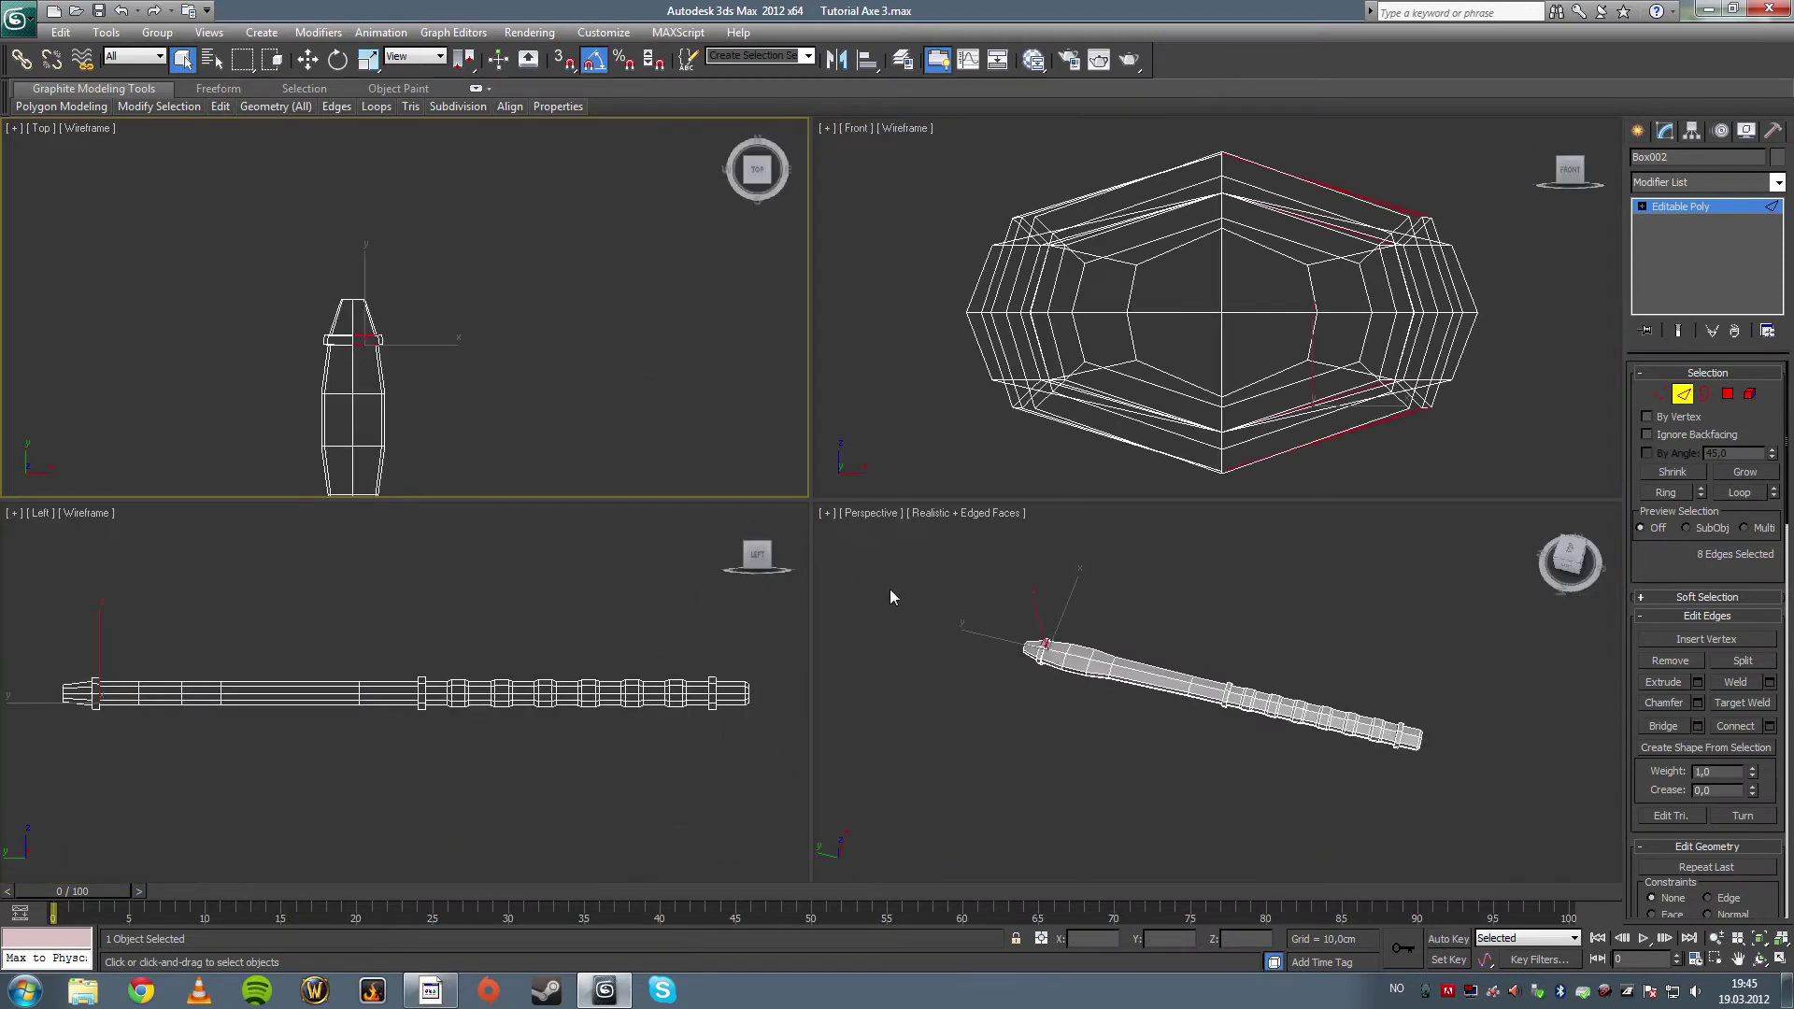
pyautogui.press('z')
pyautogui.click(1737, 493)
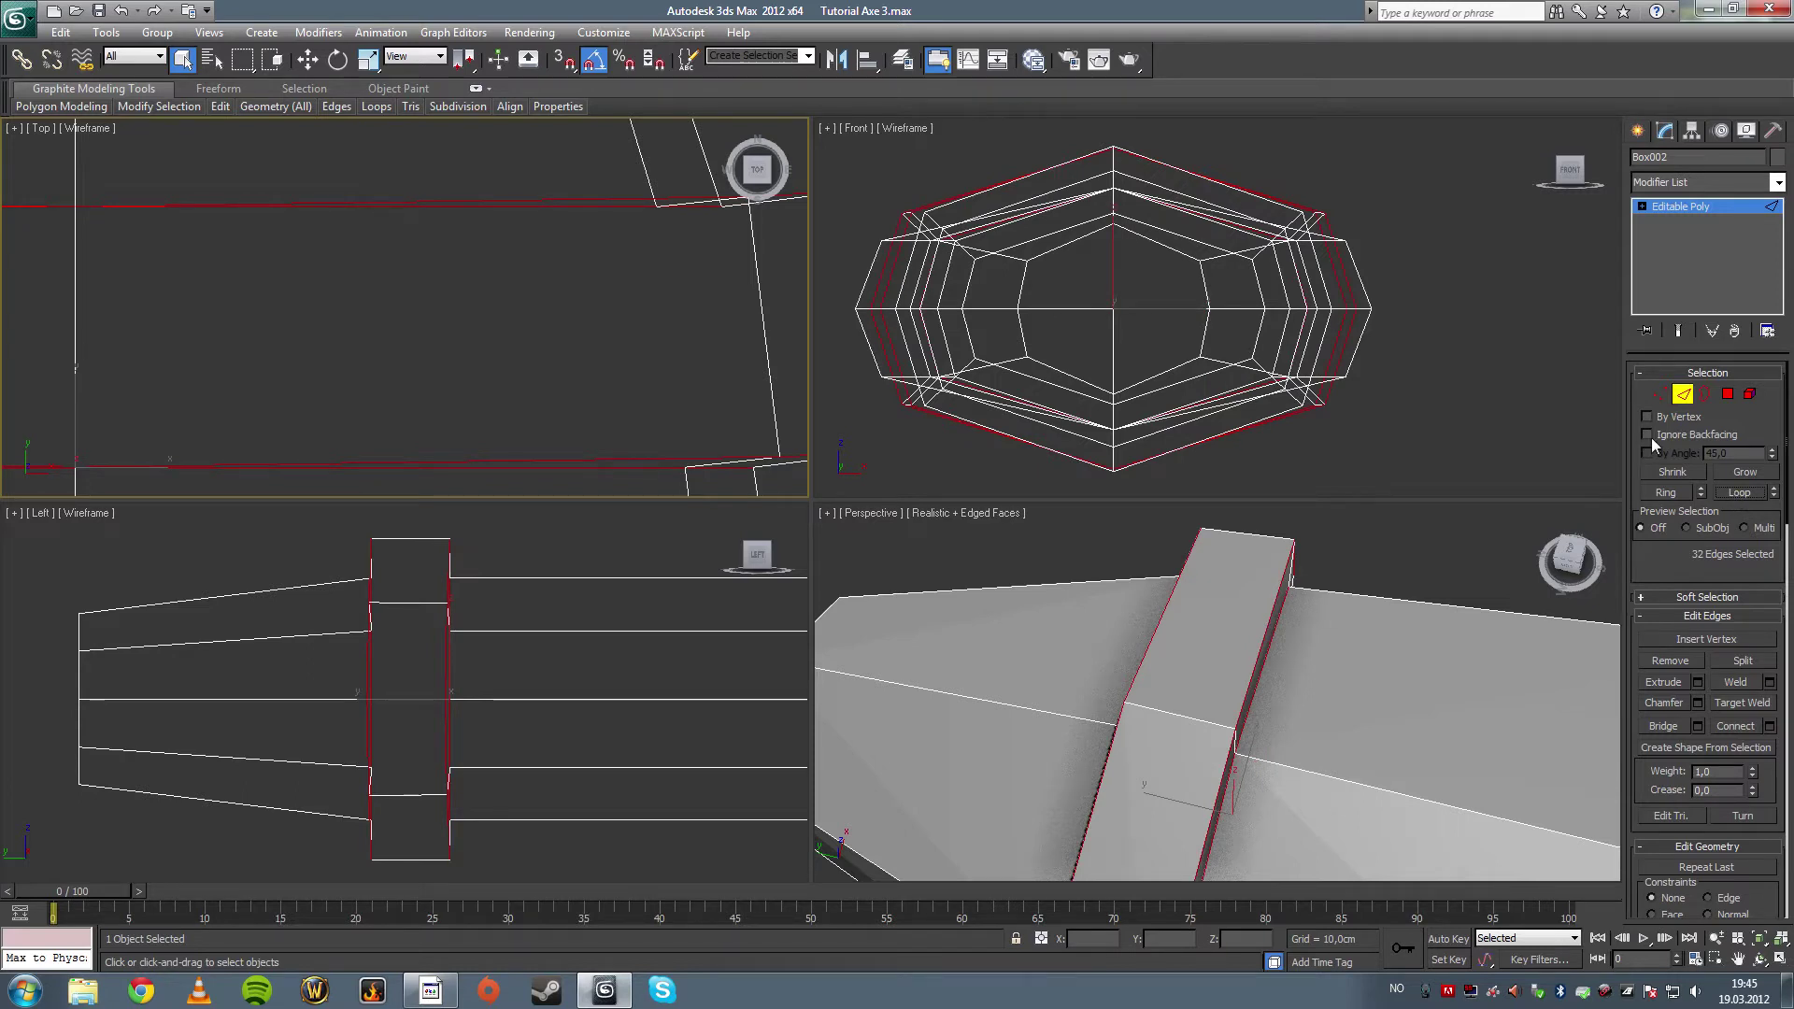
pyautogui.hotkey('ctrl', 'BackSpace')
# - Lengthen the handle's tip by moving its end vertices and the first ring behind them outward along the shaft, then deselect them
pyautogui.click(1336, 577)
pyautogui.hotkey('alt', 'w')
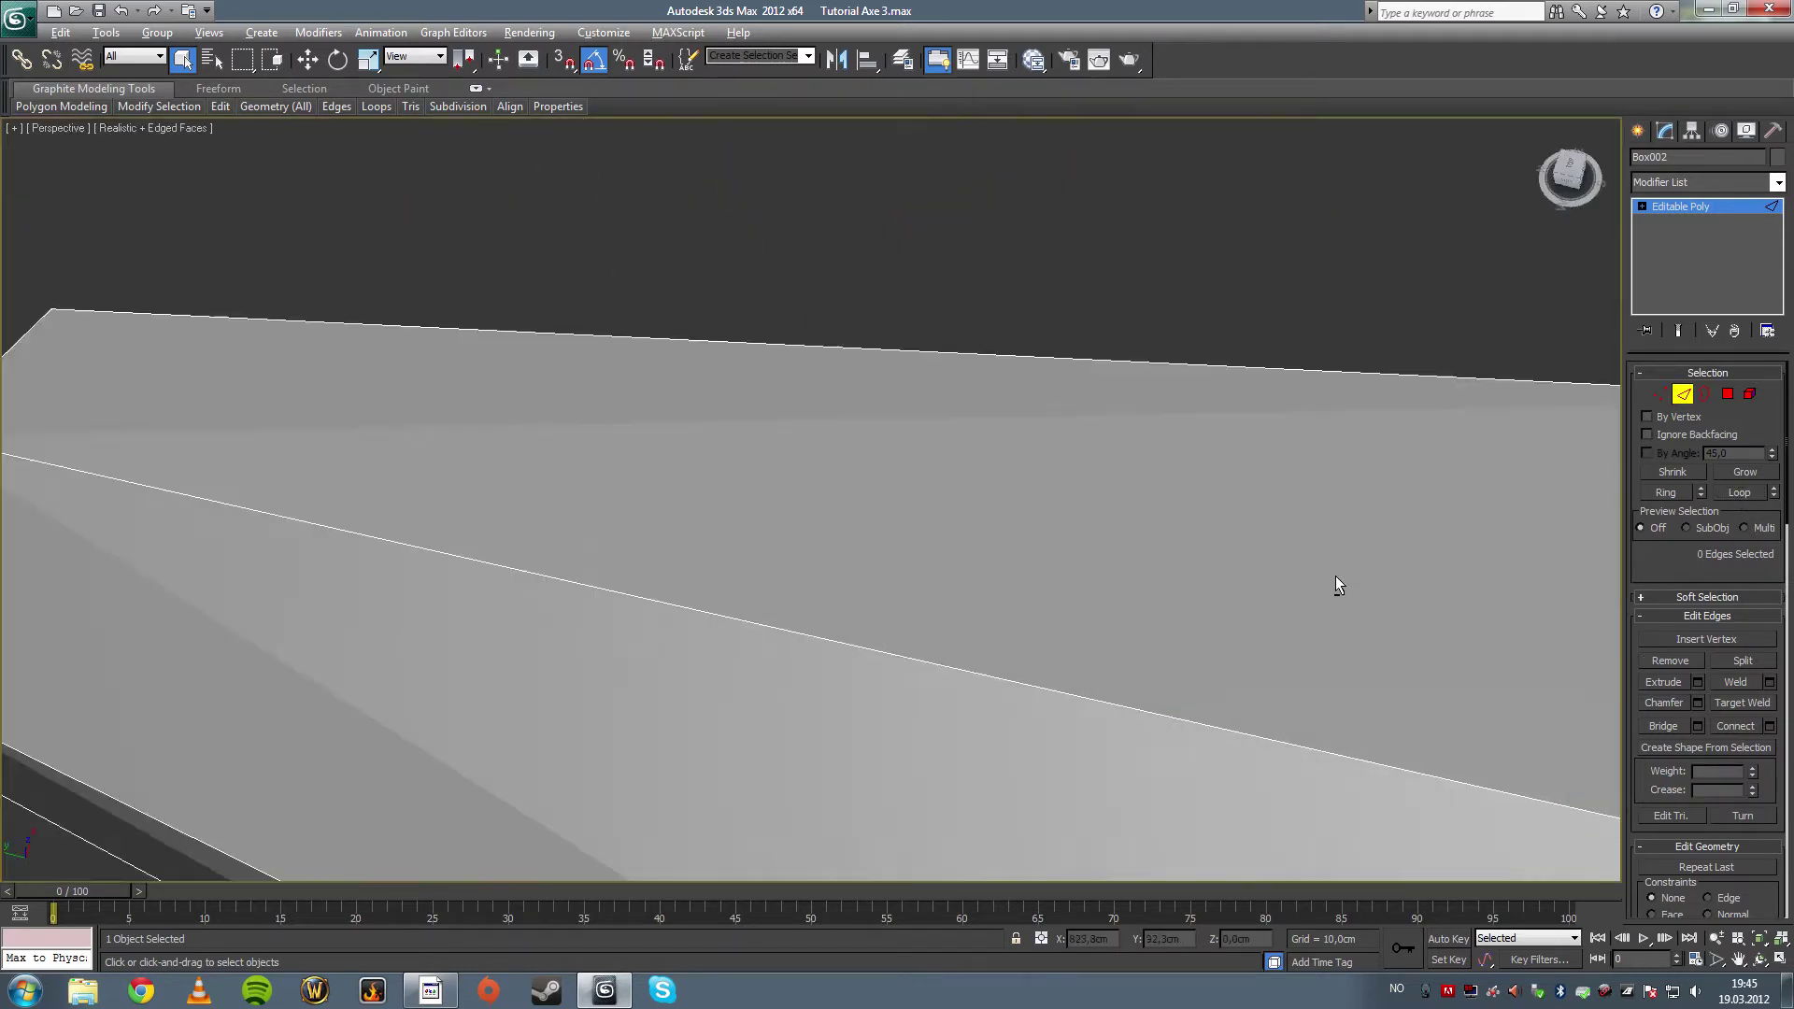
pyautogui.press('z')
pyautogui.moveTo(1259, 559); pyautogui.dragTo(1388, 524, button='middle')
pyautogui.scroll(5, 996, 550)
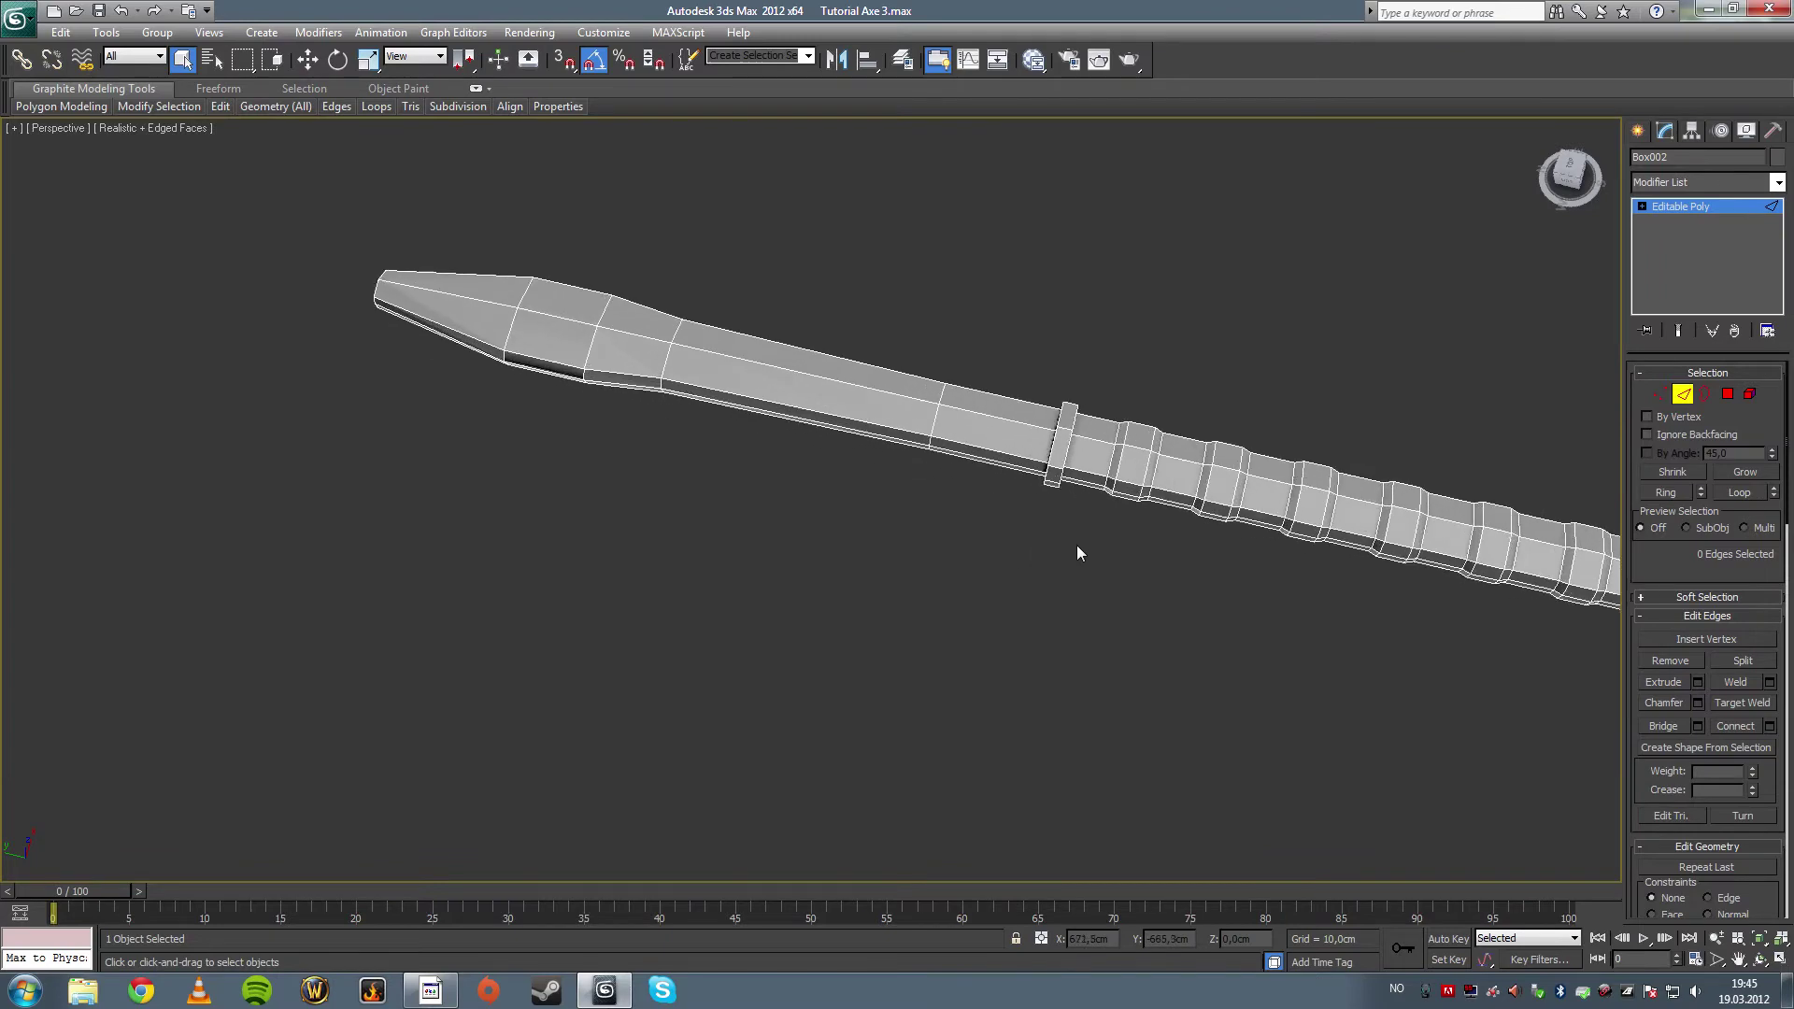
pyautogui.moveTo(1075, 543); pyautogui.dragTo(1177, 538, button='middle')
pyautogui.click(1660, 393)
pyautogui.keyDown('alt'); pyautogui.moveTo(972, 520); pyautogui.dragTo(506, 445, button='middle'); pyautogui.keyUp('alt')
pyautogui.moveTo(710, 610); pyautogui.dragTo(711, 609)
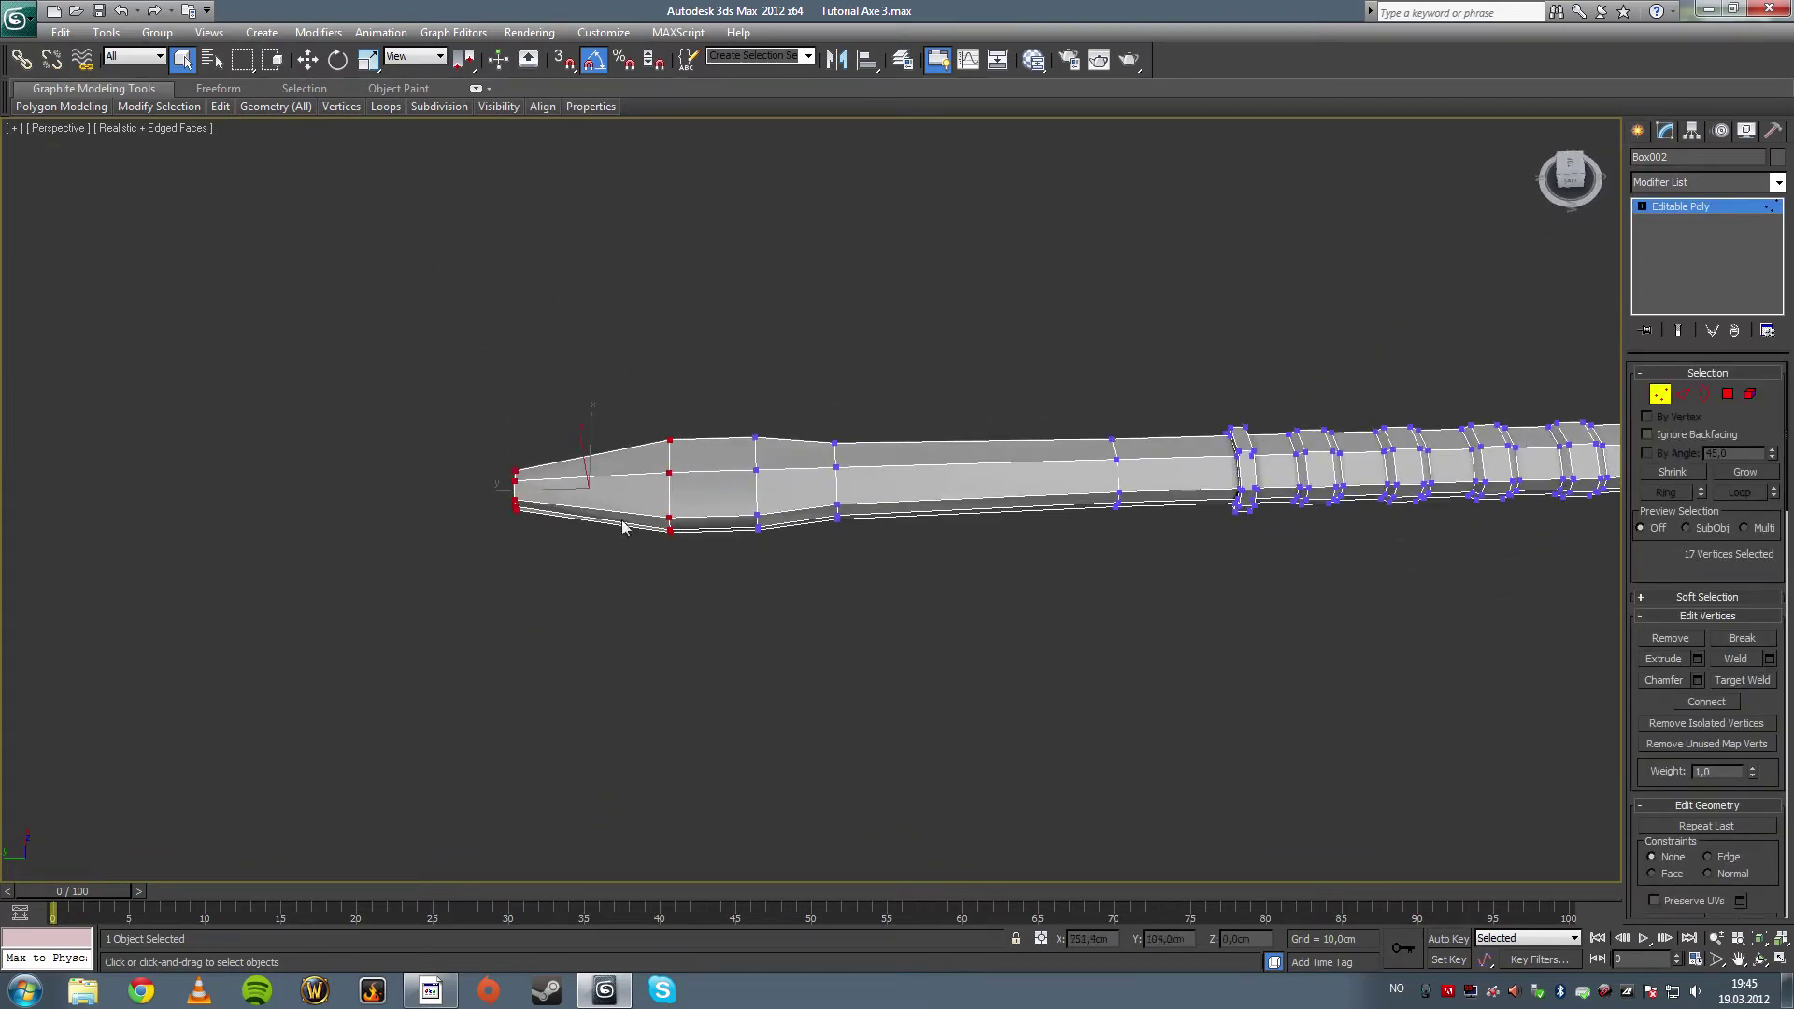
pyautogui.press('w')
pyautogui.moveTo(525, 492); pyautogui.dragTo(432, 491)
pyautogui.click(1022, 636)
# - Switch the handle to edge editing and select an edge on the first ridge of the grip
pyautogui.moveTo(1022, 637); pyautogui.dragTo(866, 621, button='middle')
pyautogui.keyDown('alt'); pyautogui.moveTo(1058, 619); pyautogui.dragTo(1017, 594, button='middle'); pyautogui.keyUp('alt')
pyautogui.moveTo(1185, 593); pyautogui.dragTo(1108, 589, button='middle')
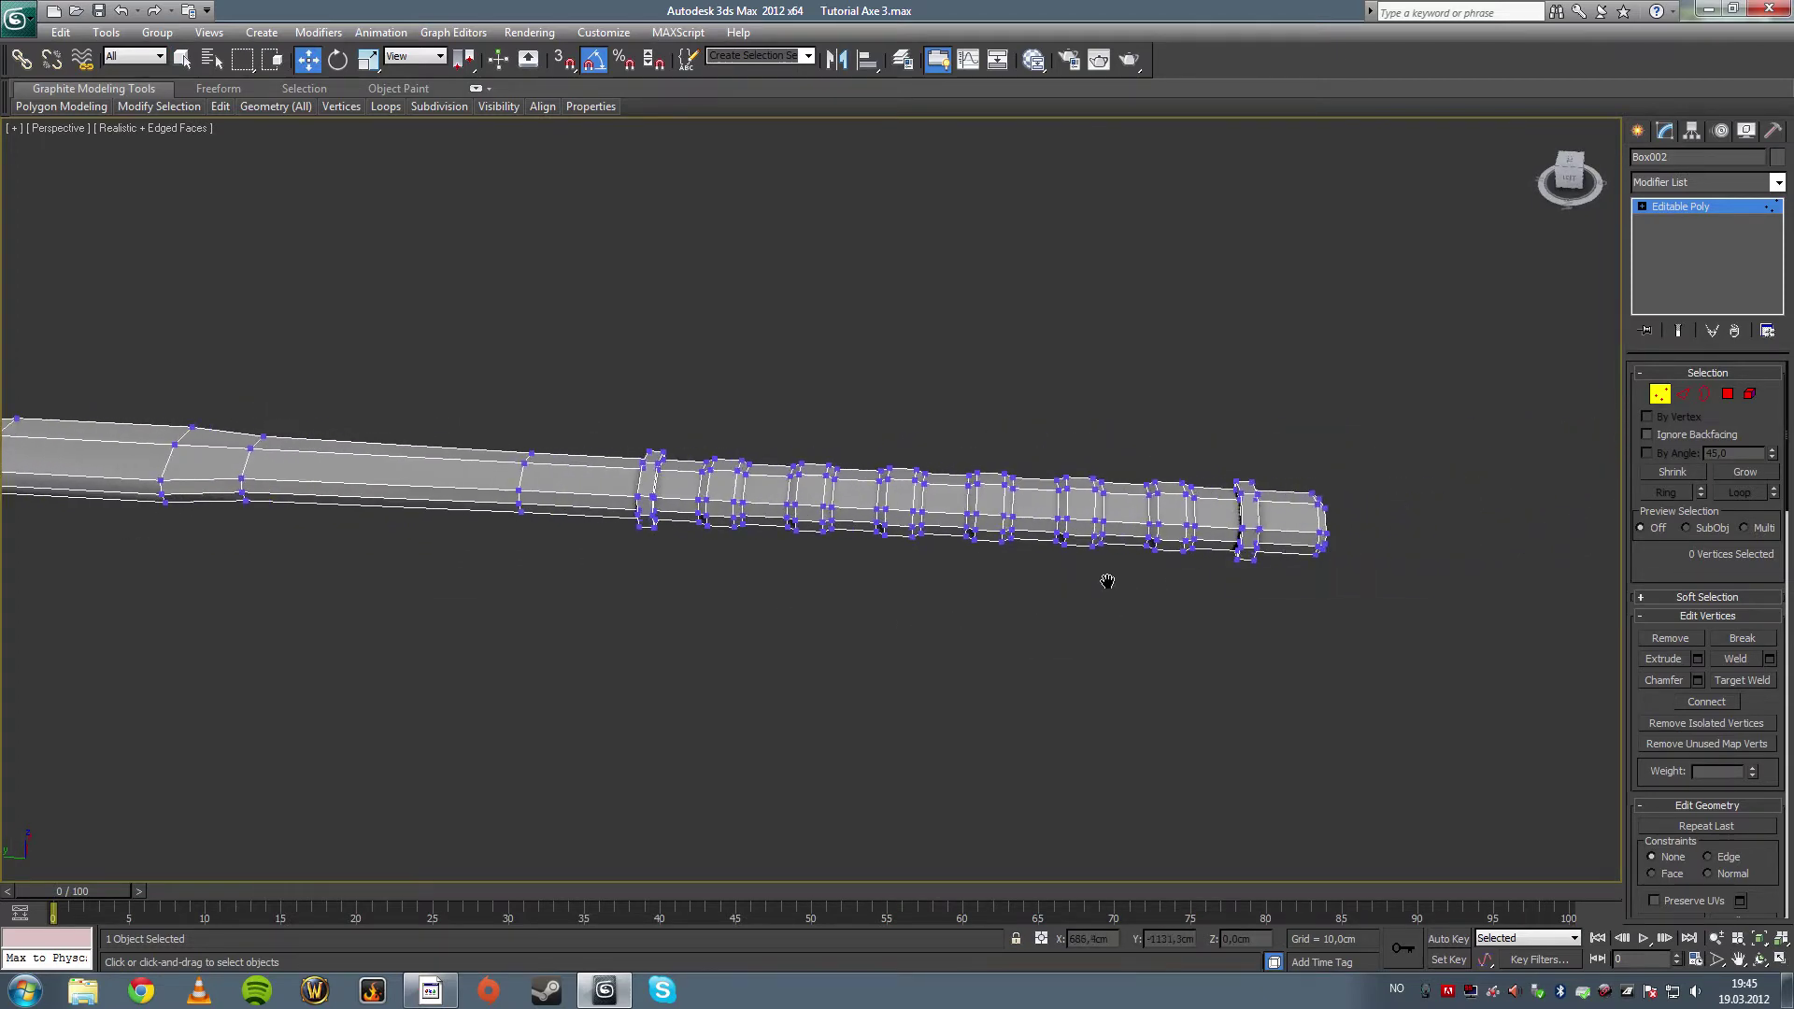
pyautogui.click(1661, 396)
pyautogui.click(1682, 394)
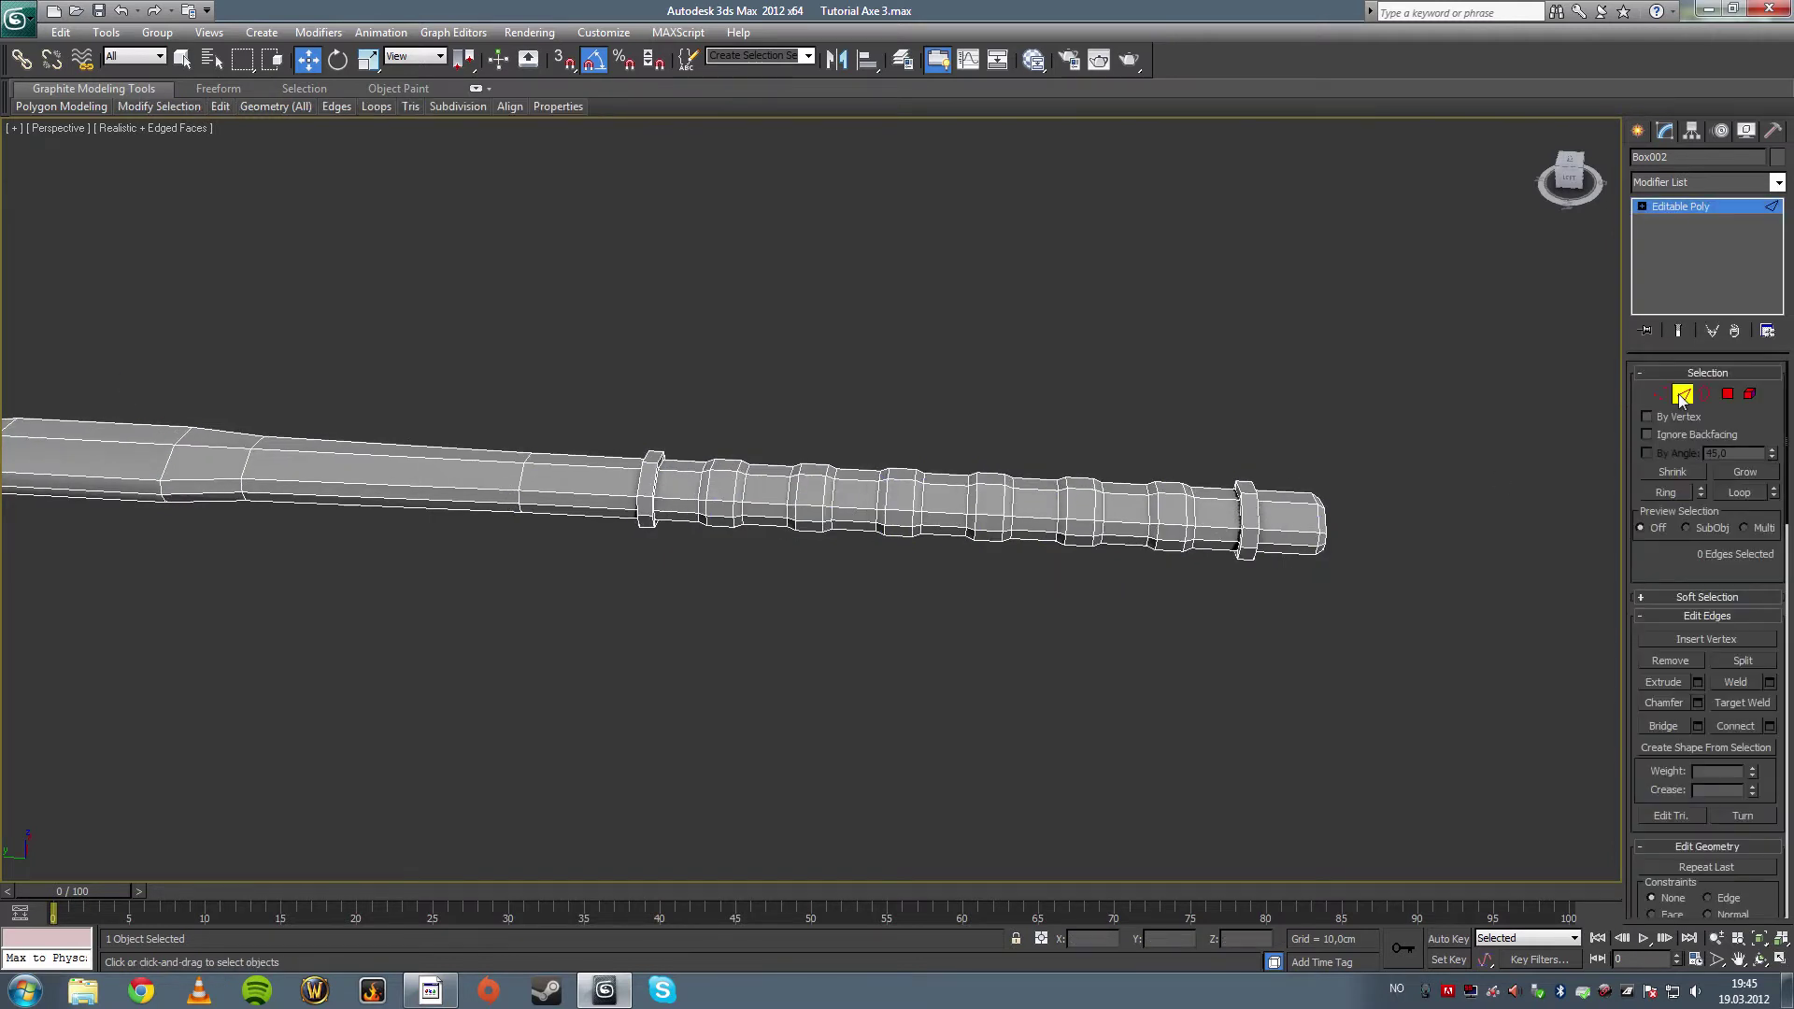
pyautogui.click(1190, 512)
pyautogui.click(232, 140)
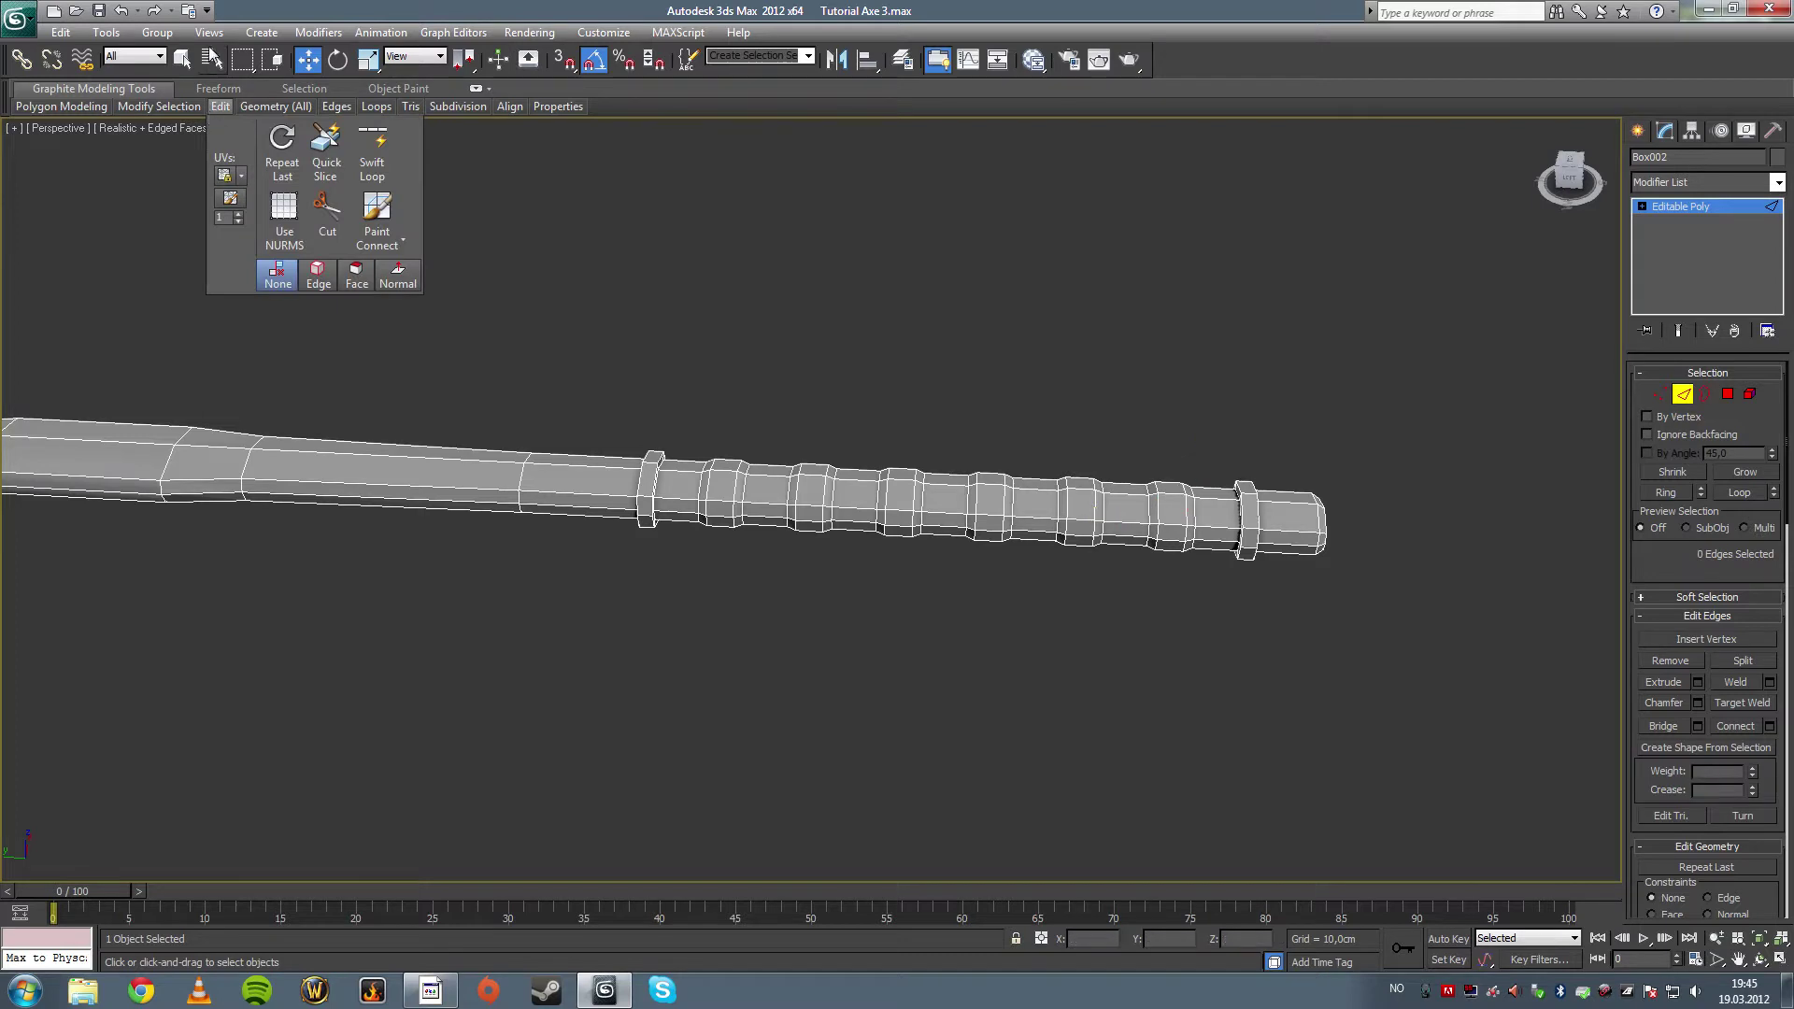
pyautogui.click(184, 59)
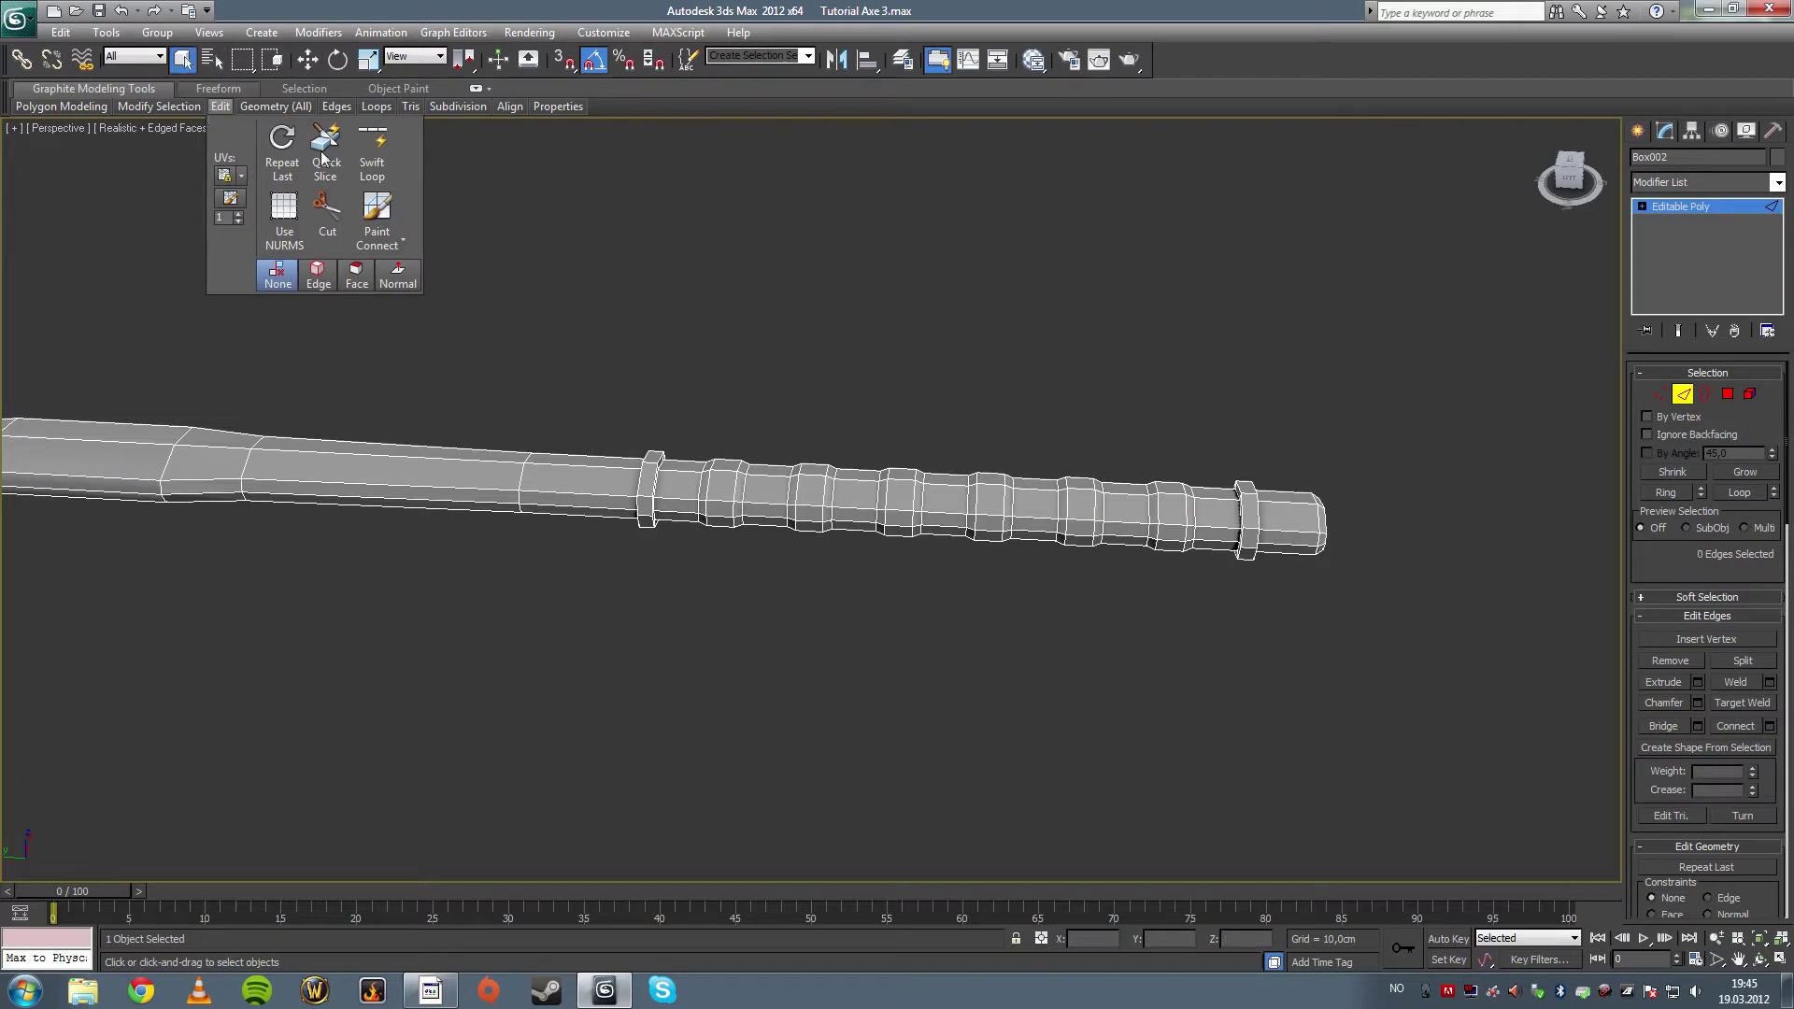
pyautogui.click(706, 488)
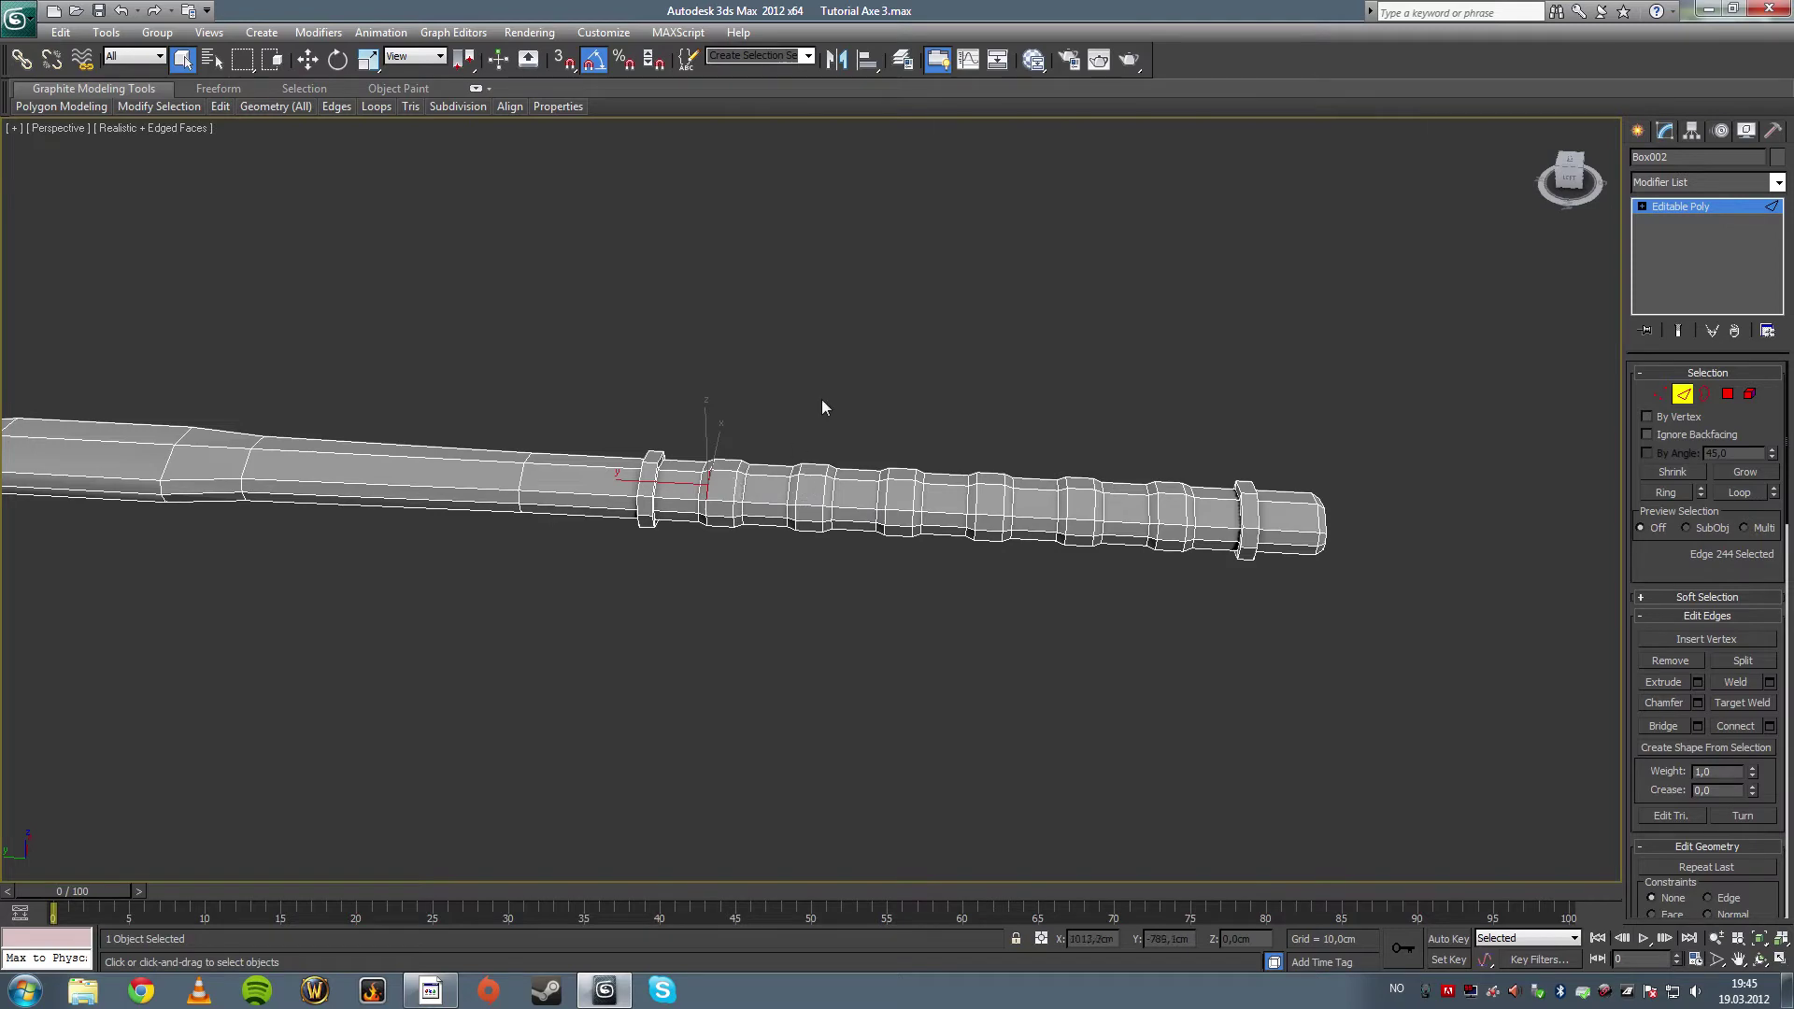
# - Remove the edge loops that form the six grip ridges between the two clamps, including their vertices
pyautogui.hotkey('alt', 'w')
pyautogui.click(542, 458)
pyautogui.press('z')
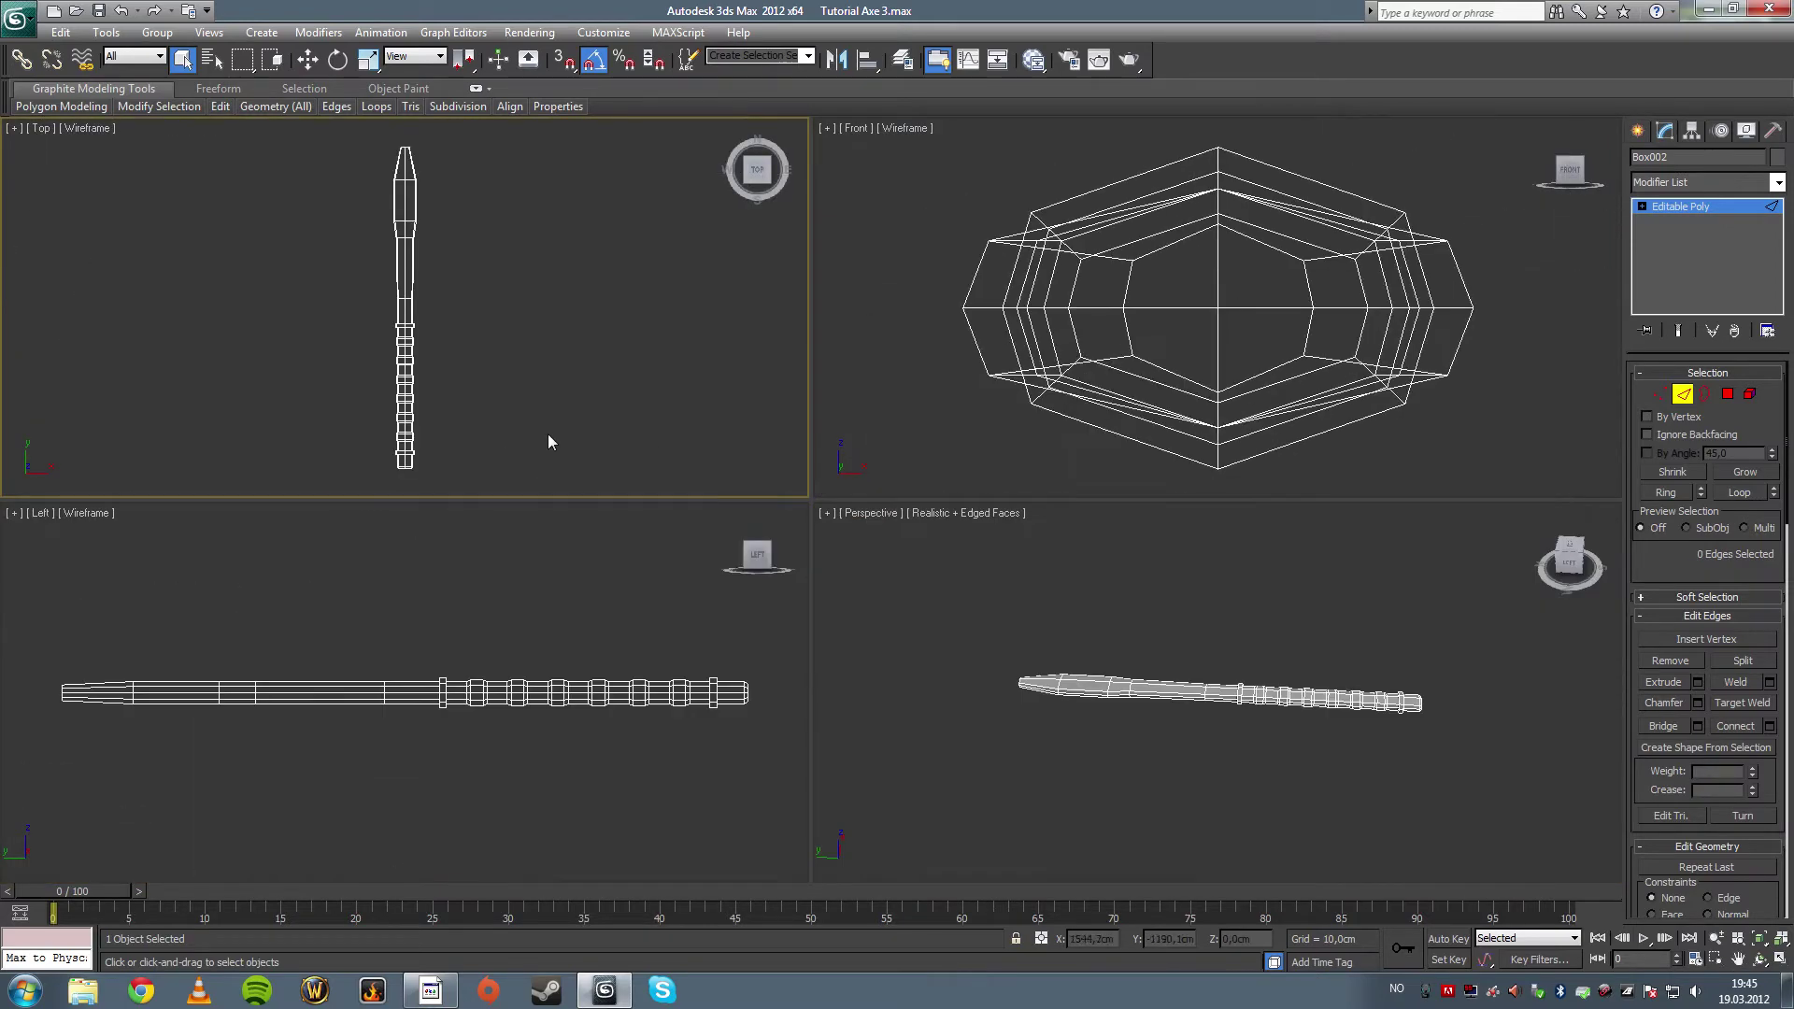
pyautogui.moveTo(540, 637); pyautogui.dragTo(530, 604, button='middle')
pyautogui.hotkey('alt', 'w')
pyautogui.moveTo(729, 658); pyautogui.dragTo(396, 654, button='middle')
pyautogui.scroll(2, 813, 538)
pyautogui.scroll(2, 785, 513)
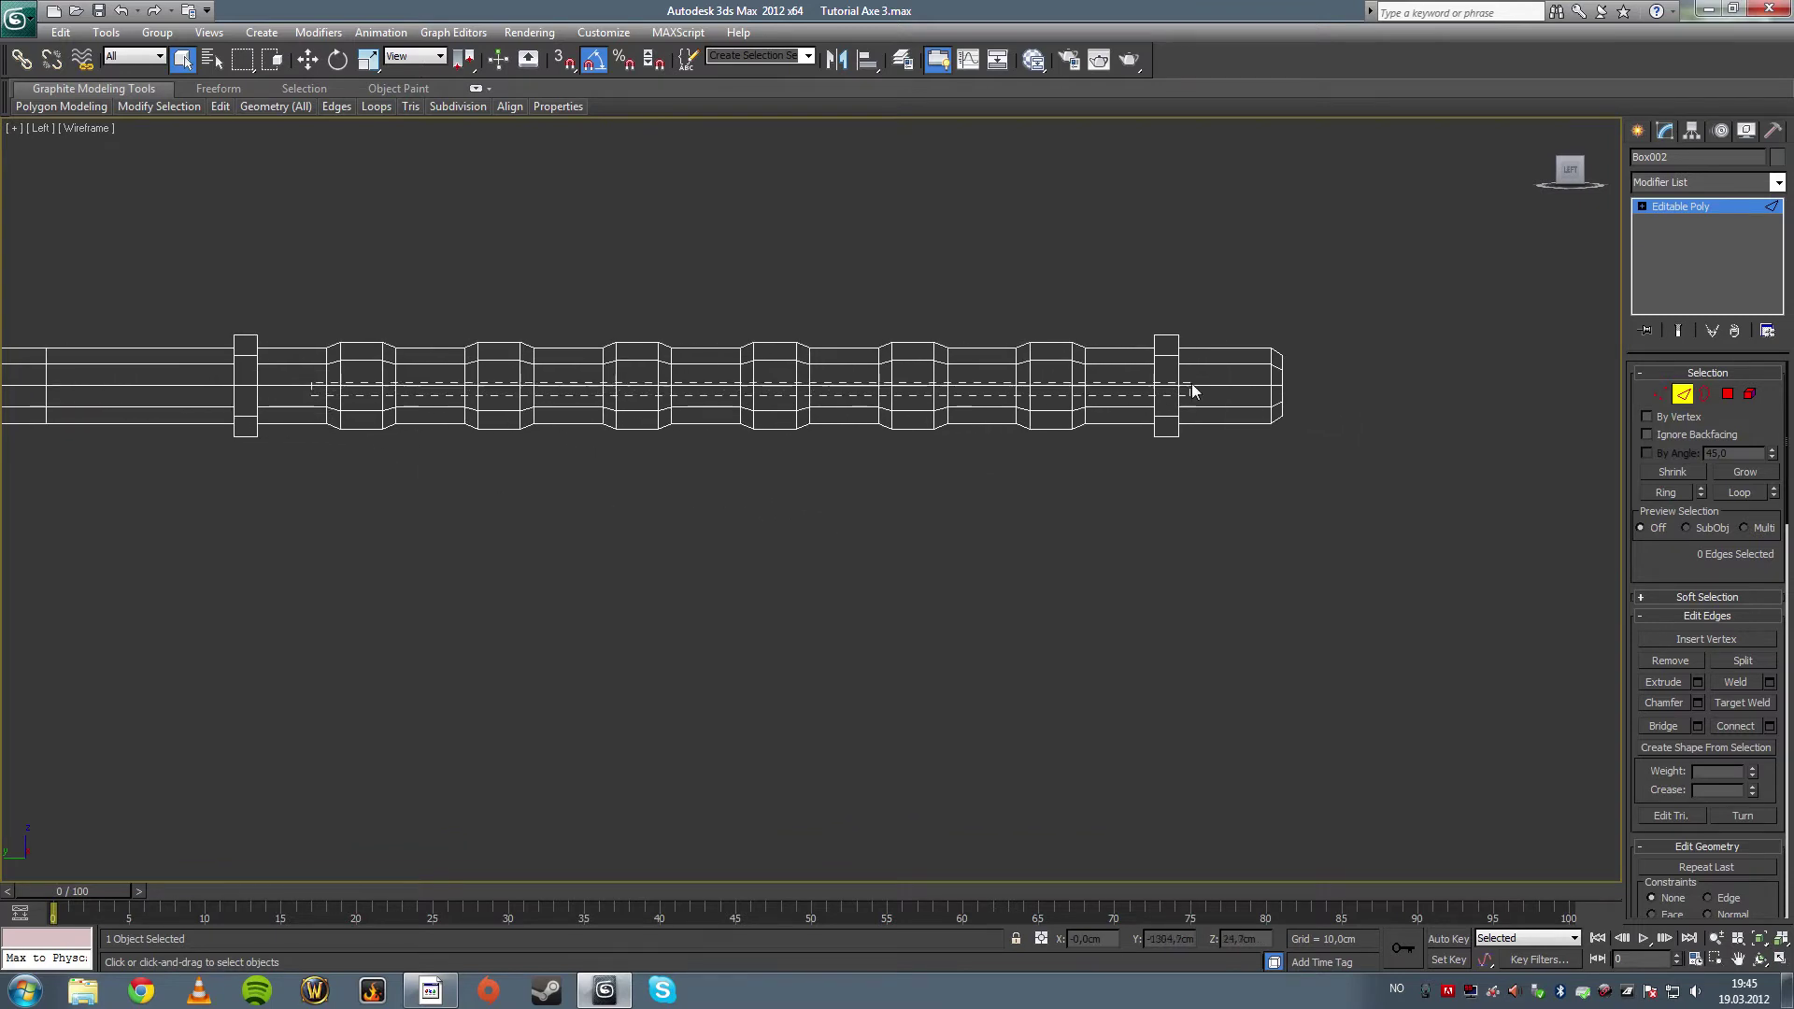
pyautogui.doubleClick(1098, 408)
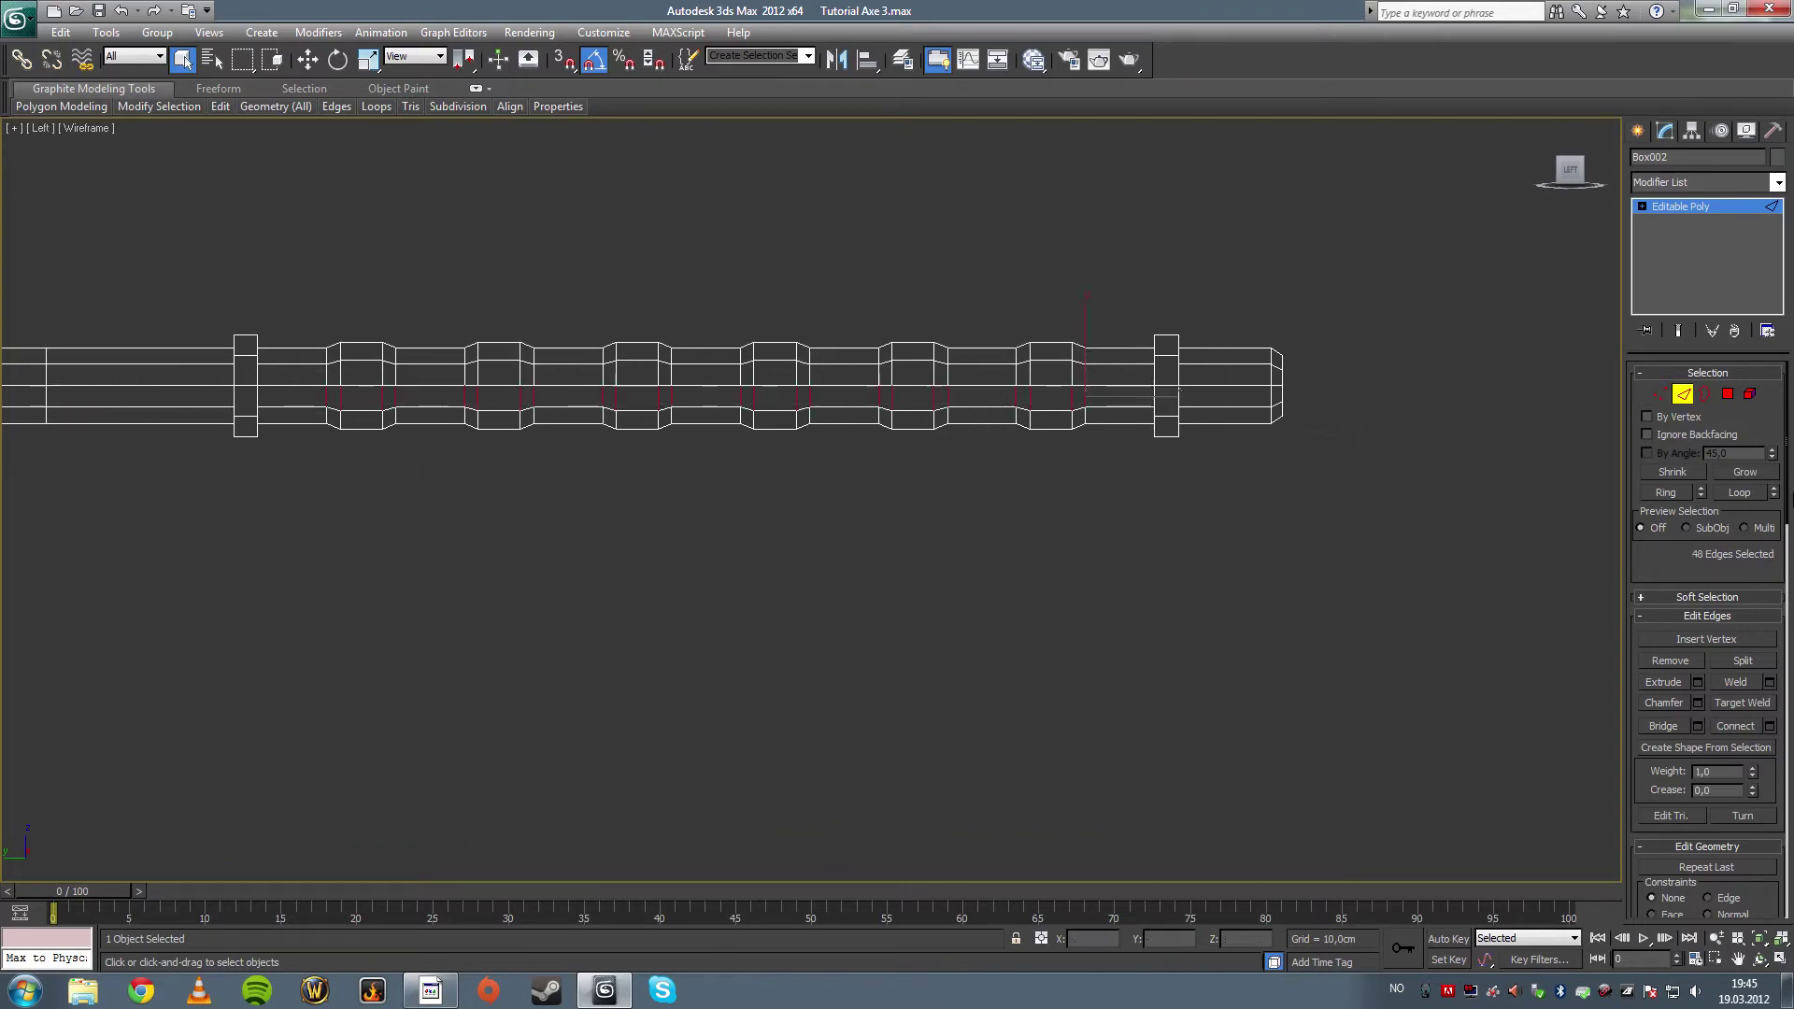
pyautogui.hotkey('ctrl', 'BackSpace')
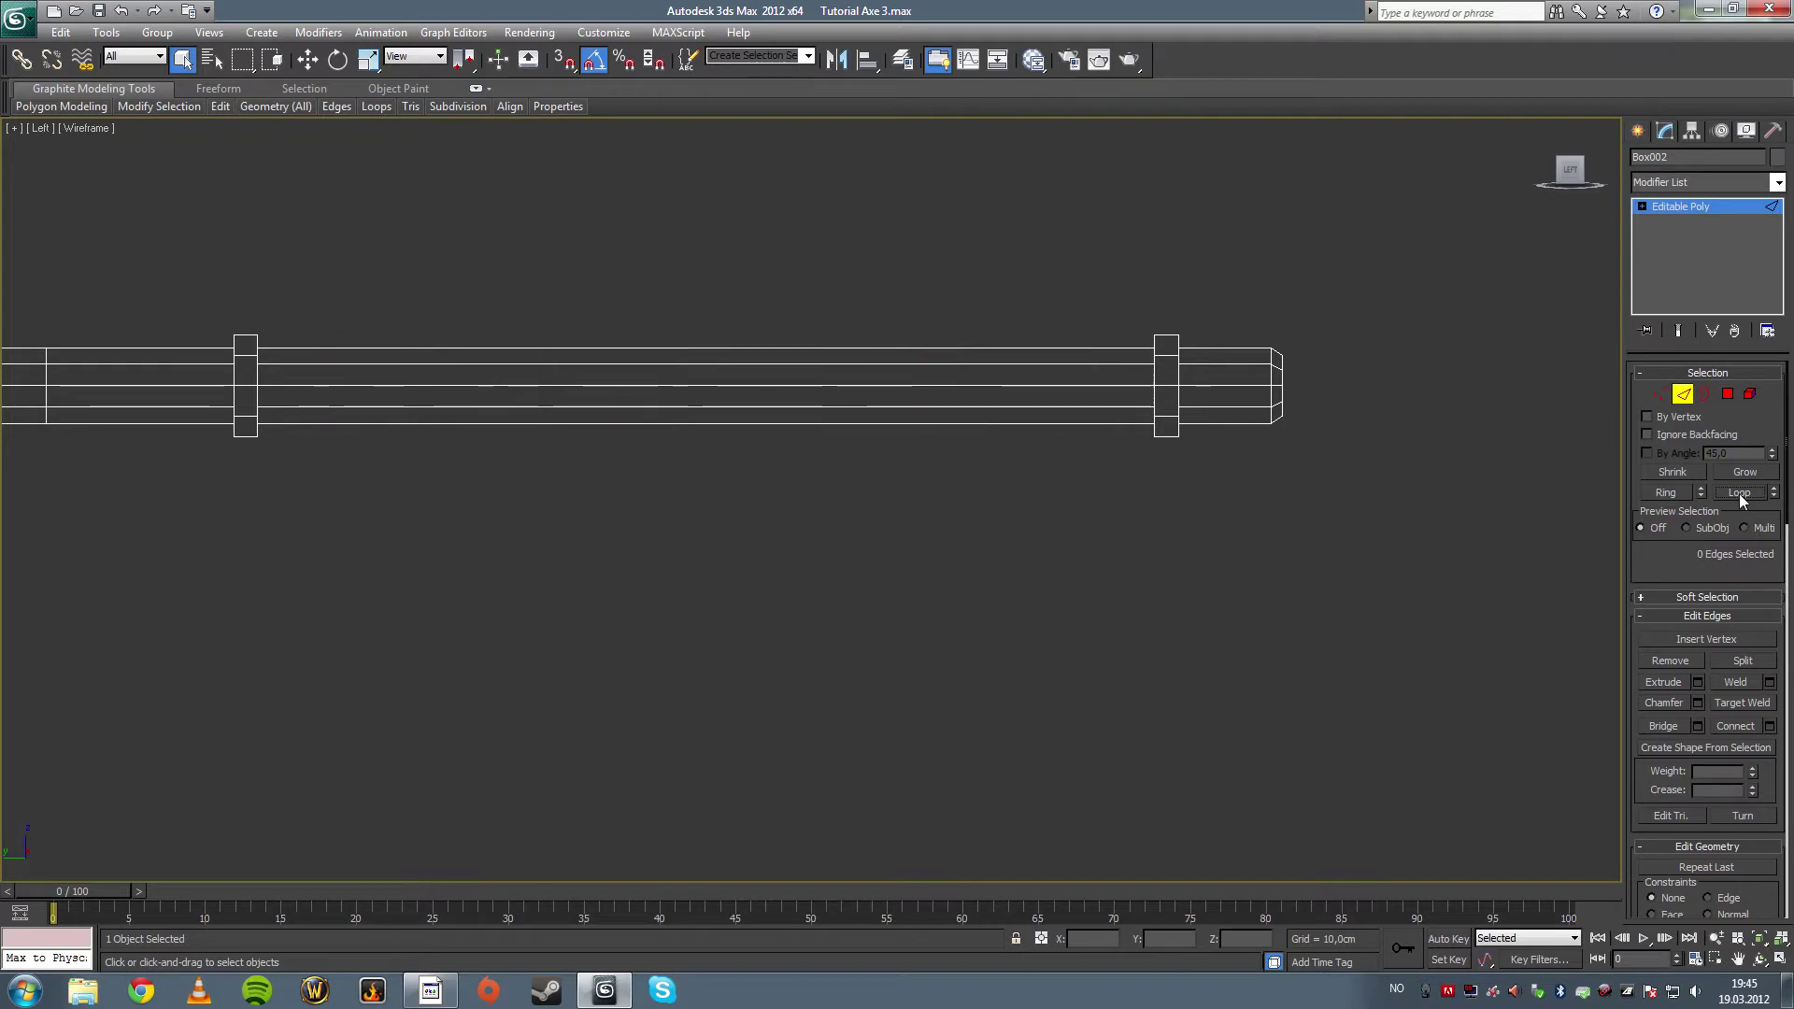
# - Select the ring of edges running across the outer band of the clamp nearest the middle of the handle
pyautogui.hotkey('alt', 'w')
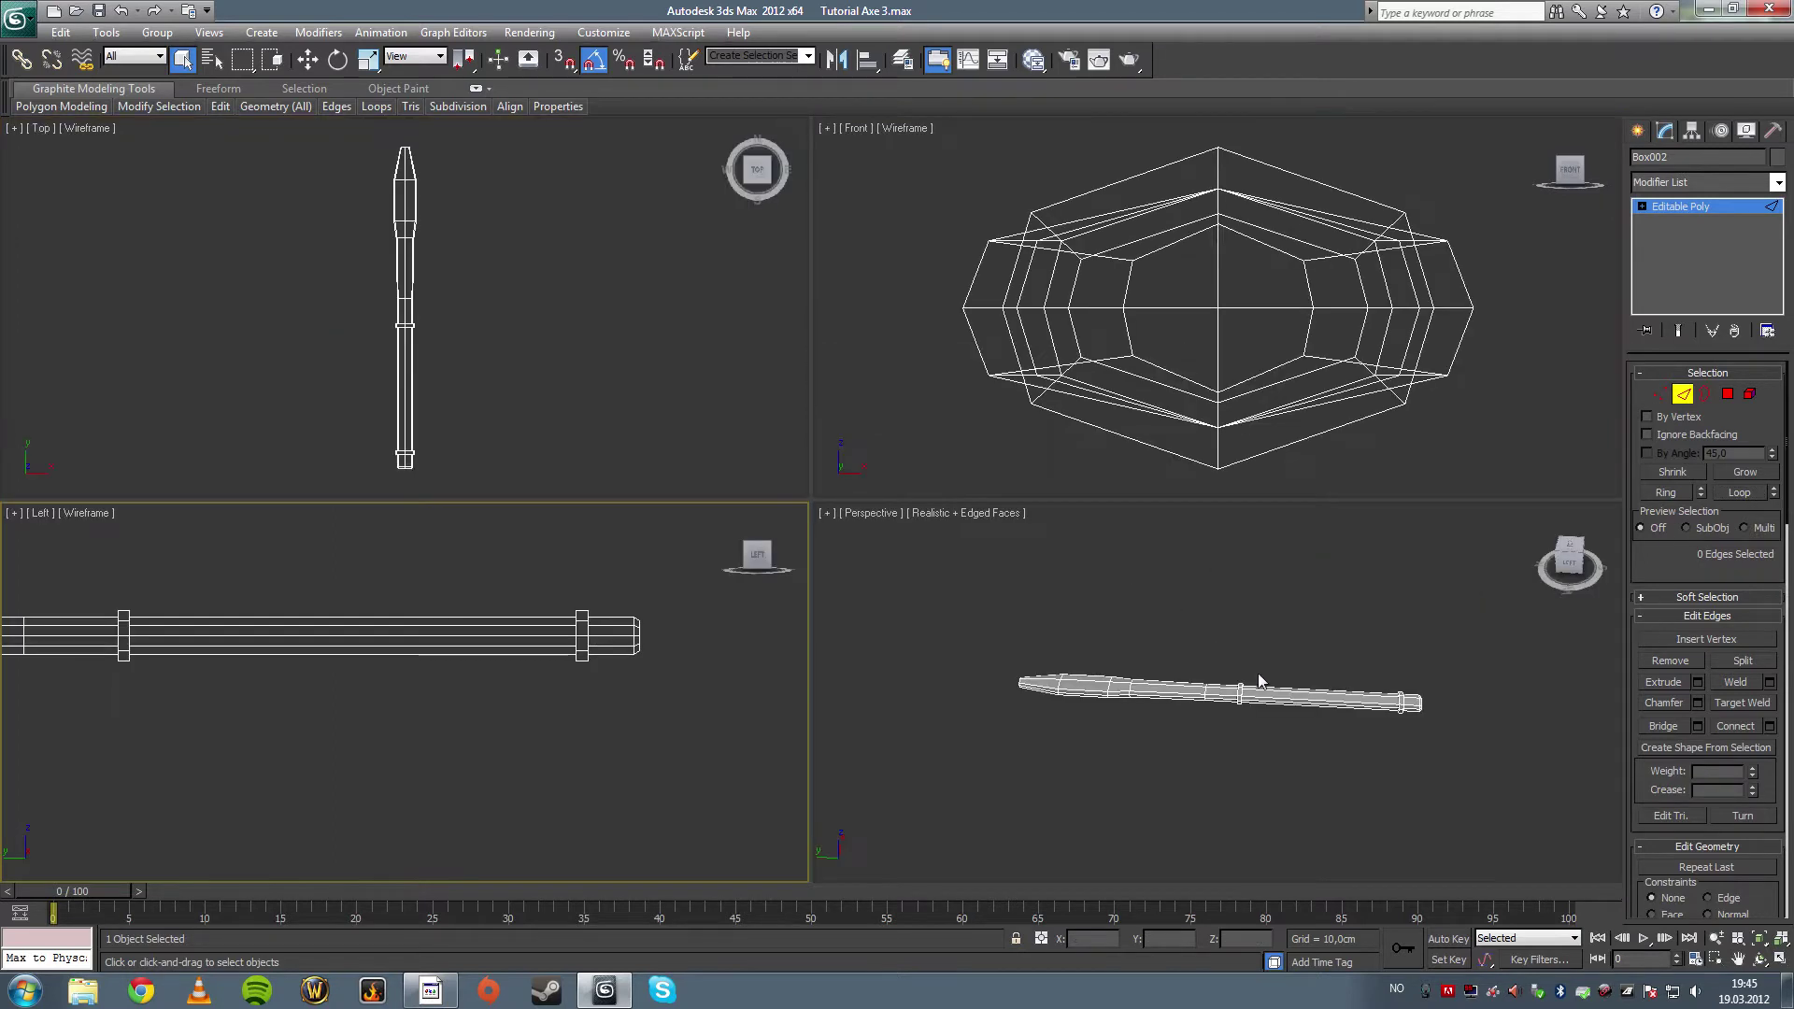
pyautogui.rightClick(1438, 780)
pyautogui.hotkey('alt', 'w')
pyautogui.click(1760, 960)
pyautogui.scroll(5, 982, 562)
pyautogui.moveTo(981, 561); pyautogui.dragTo(814, 509)
pyautogui.scroll(3, 726, 452)
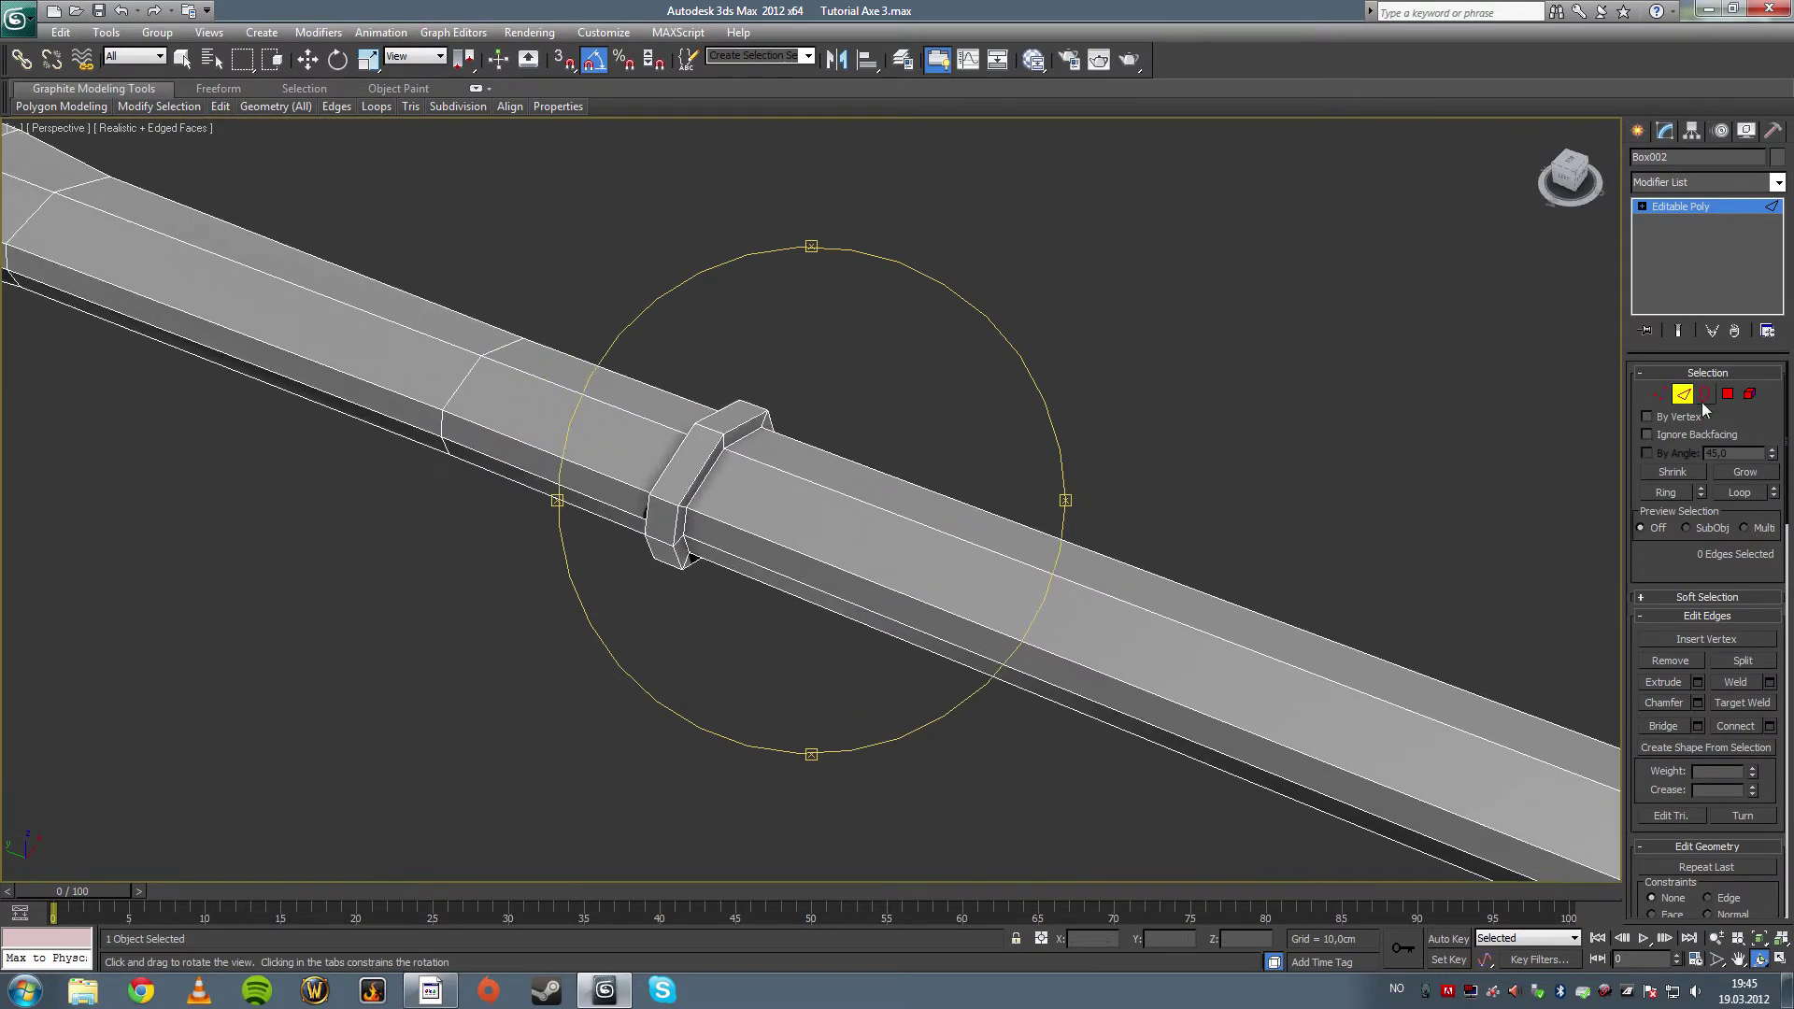
pyautogui.click(182, 61)
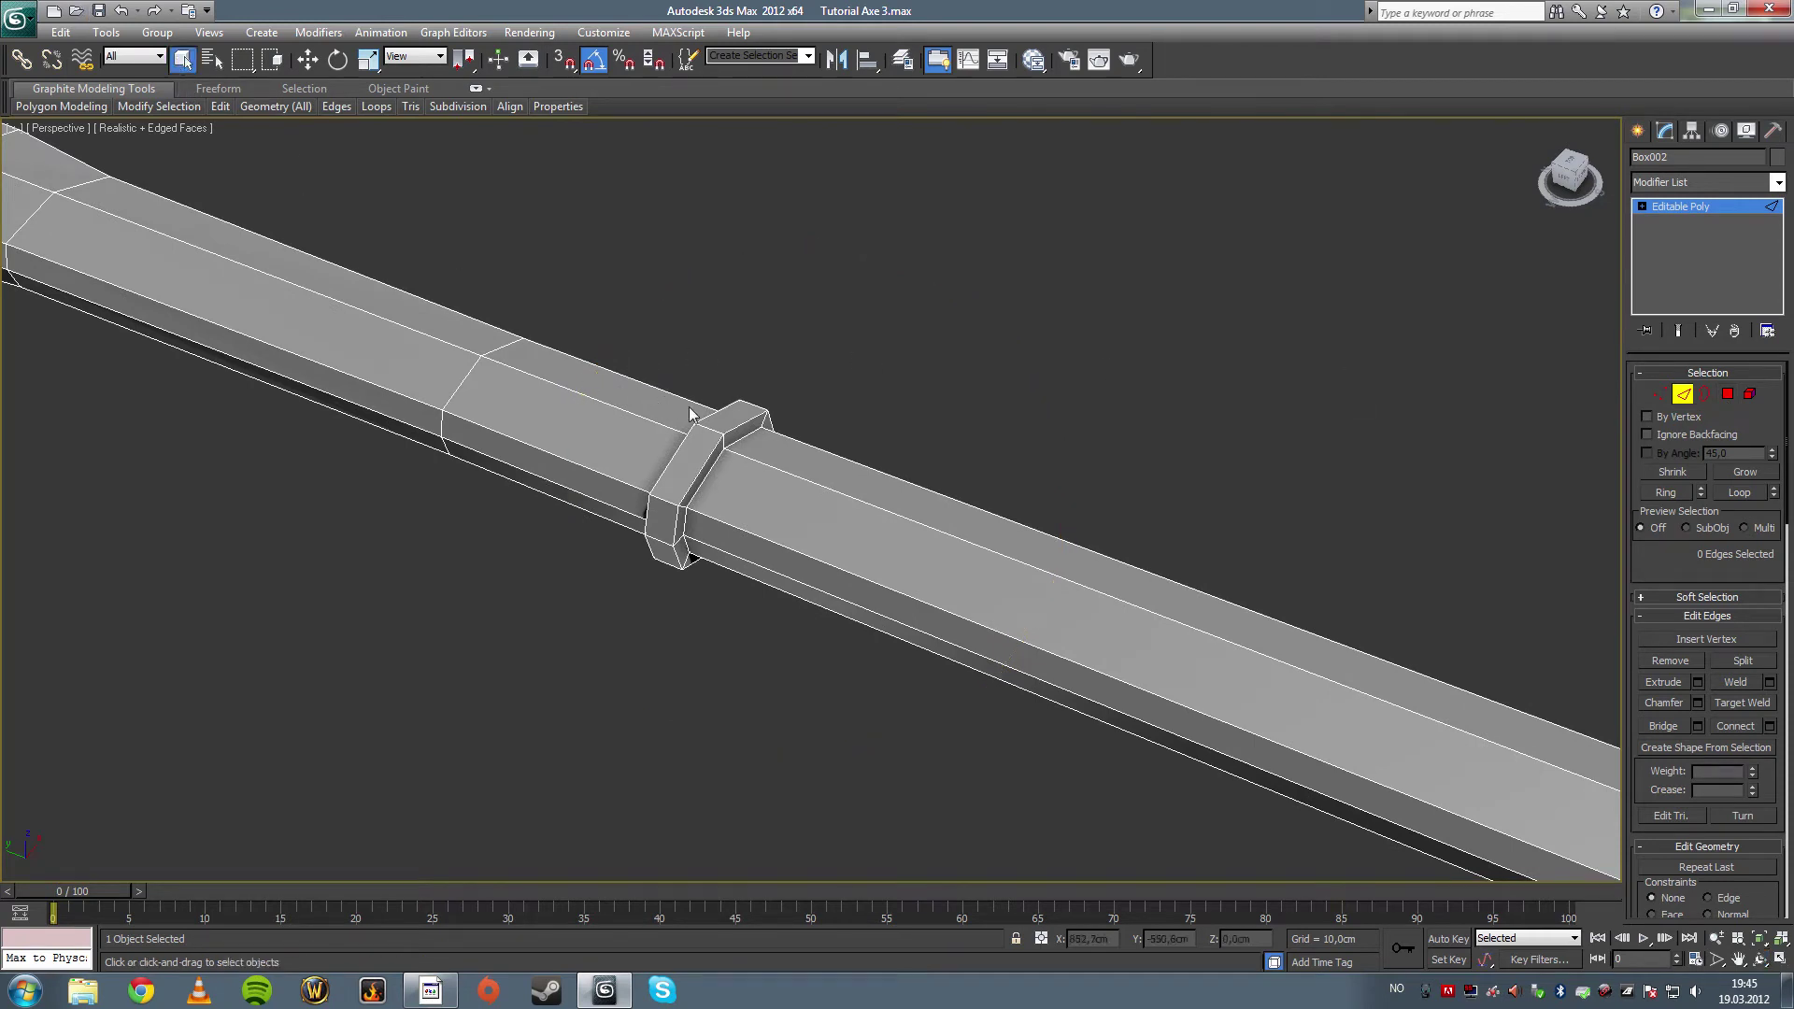
pyautogui.click(712, 445)
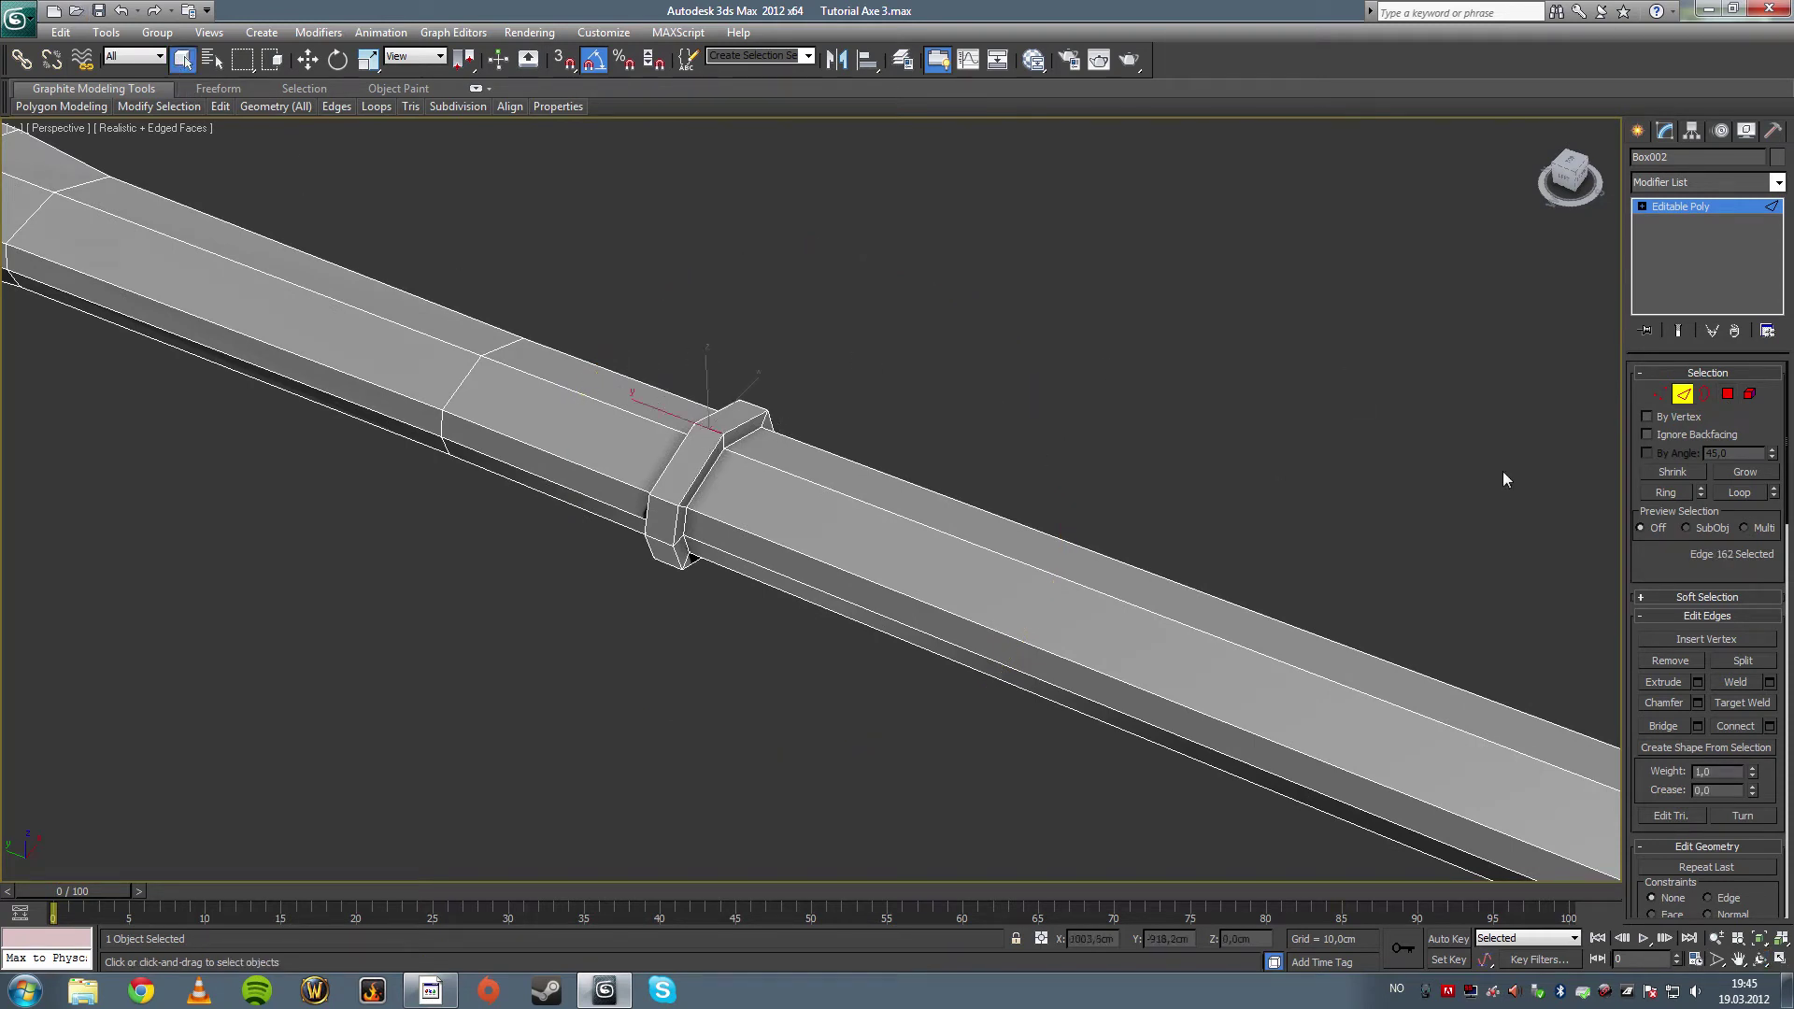
pyautogui.click(1661, 492)
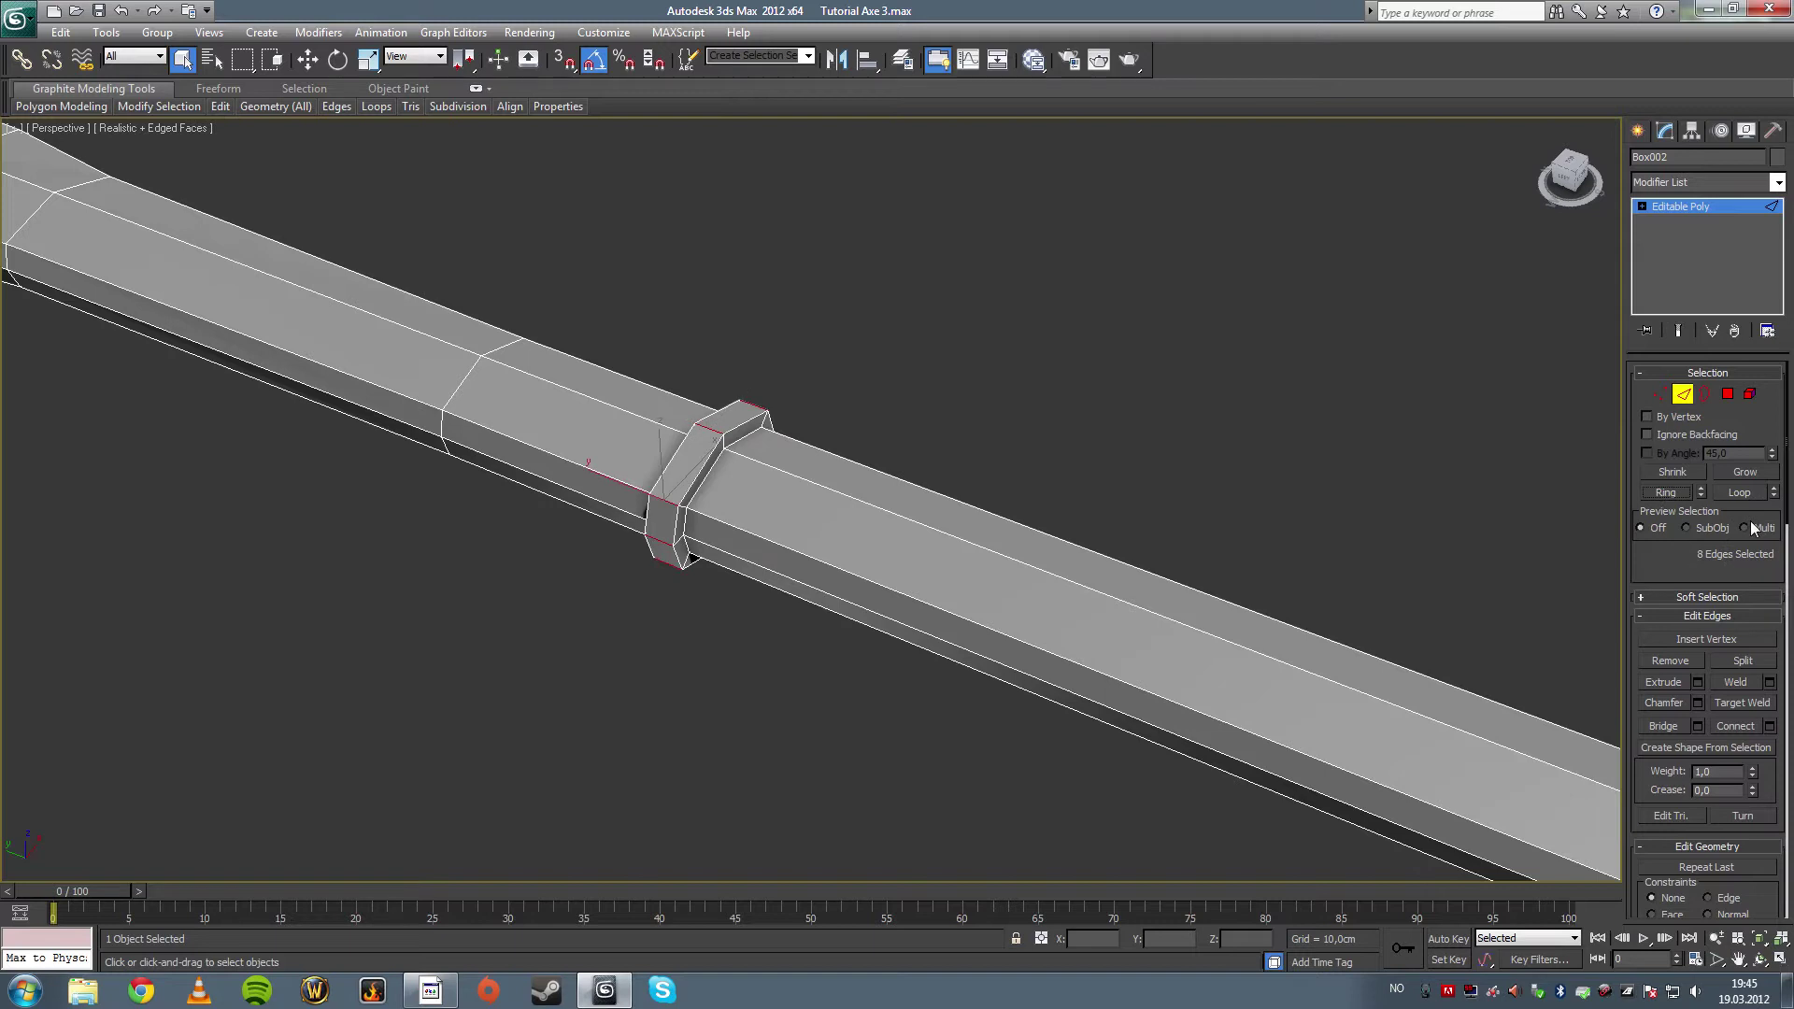
# - Convert the clamp's edge ring to a polygon selection and grow it to include the clamp's side faces
pyautogui.scroll(-6, 1162, 440)
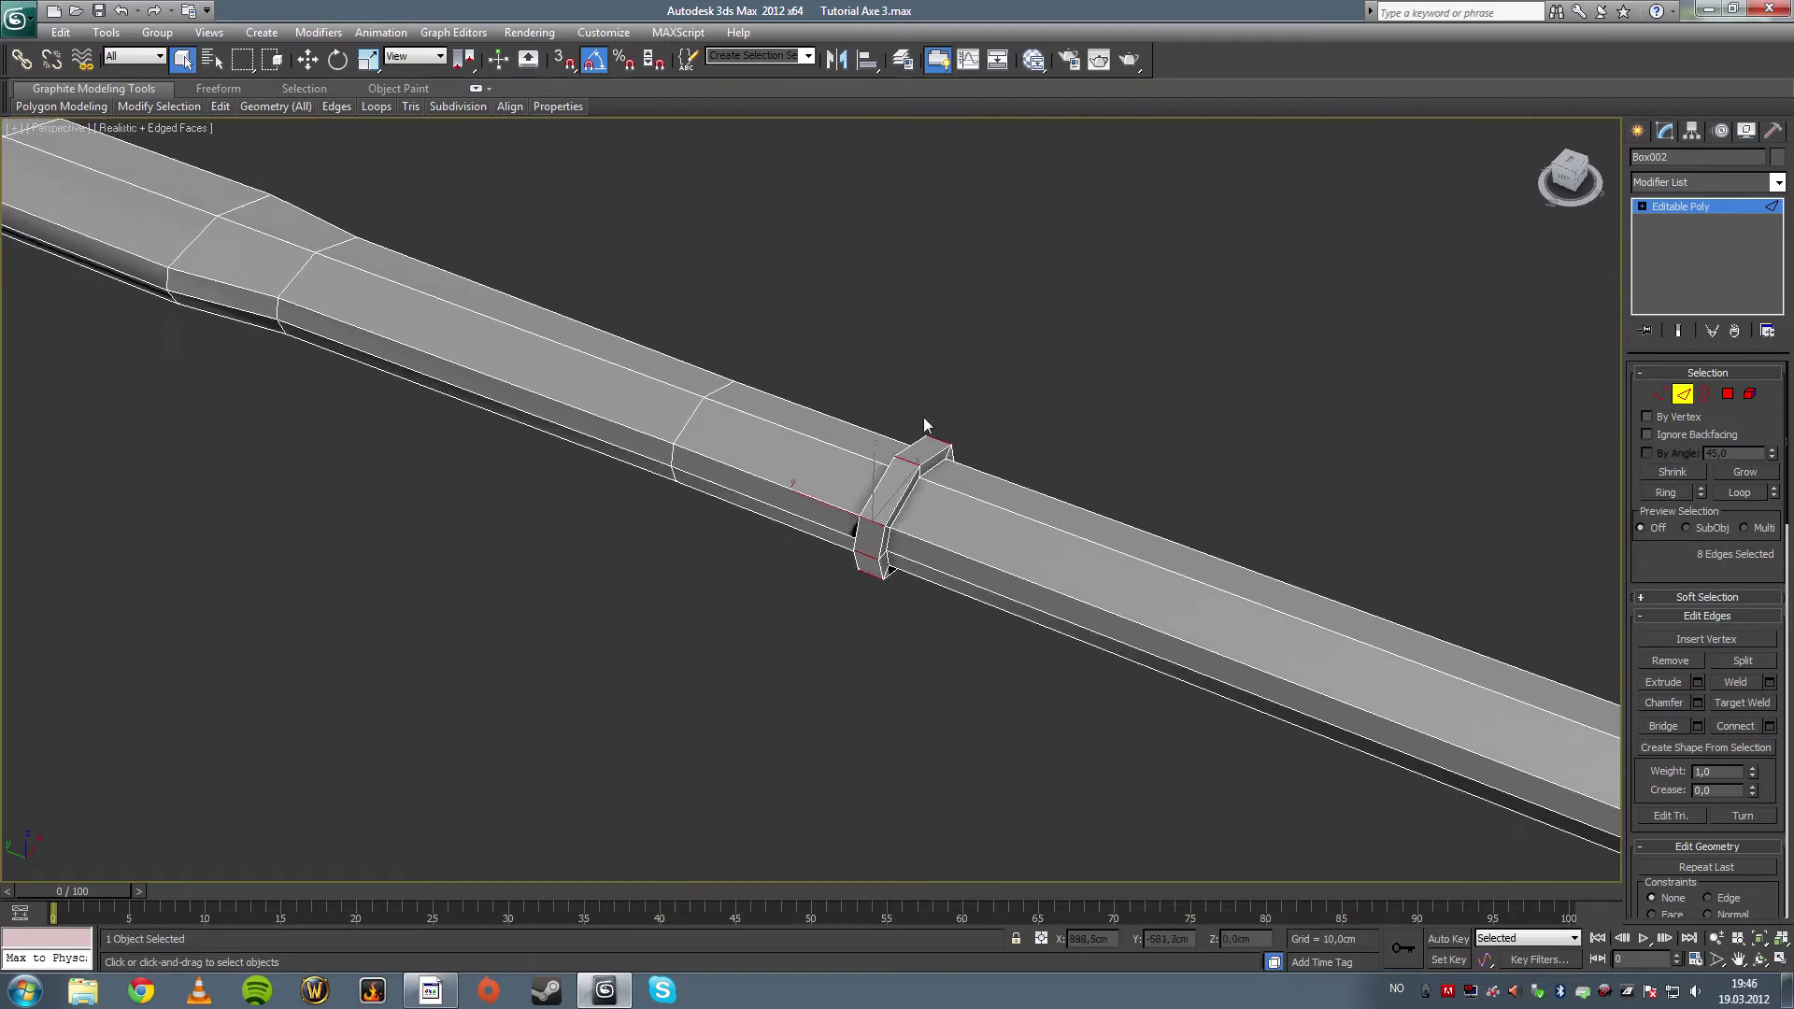
pyautogui.scroll(3, 854, 417)
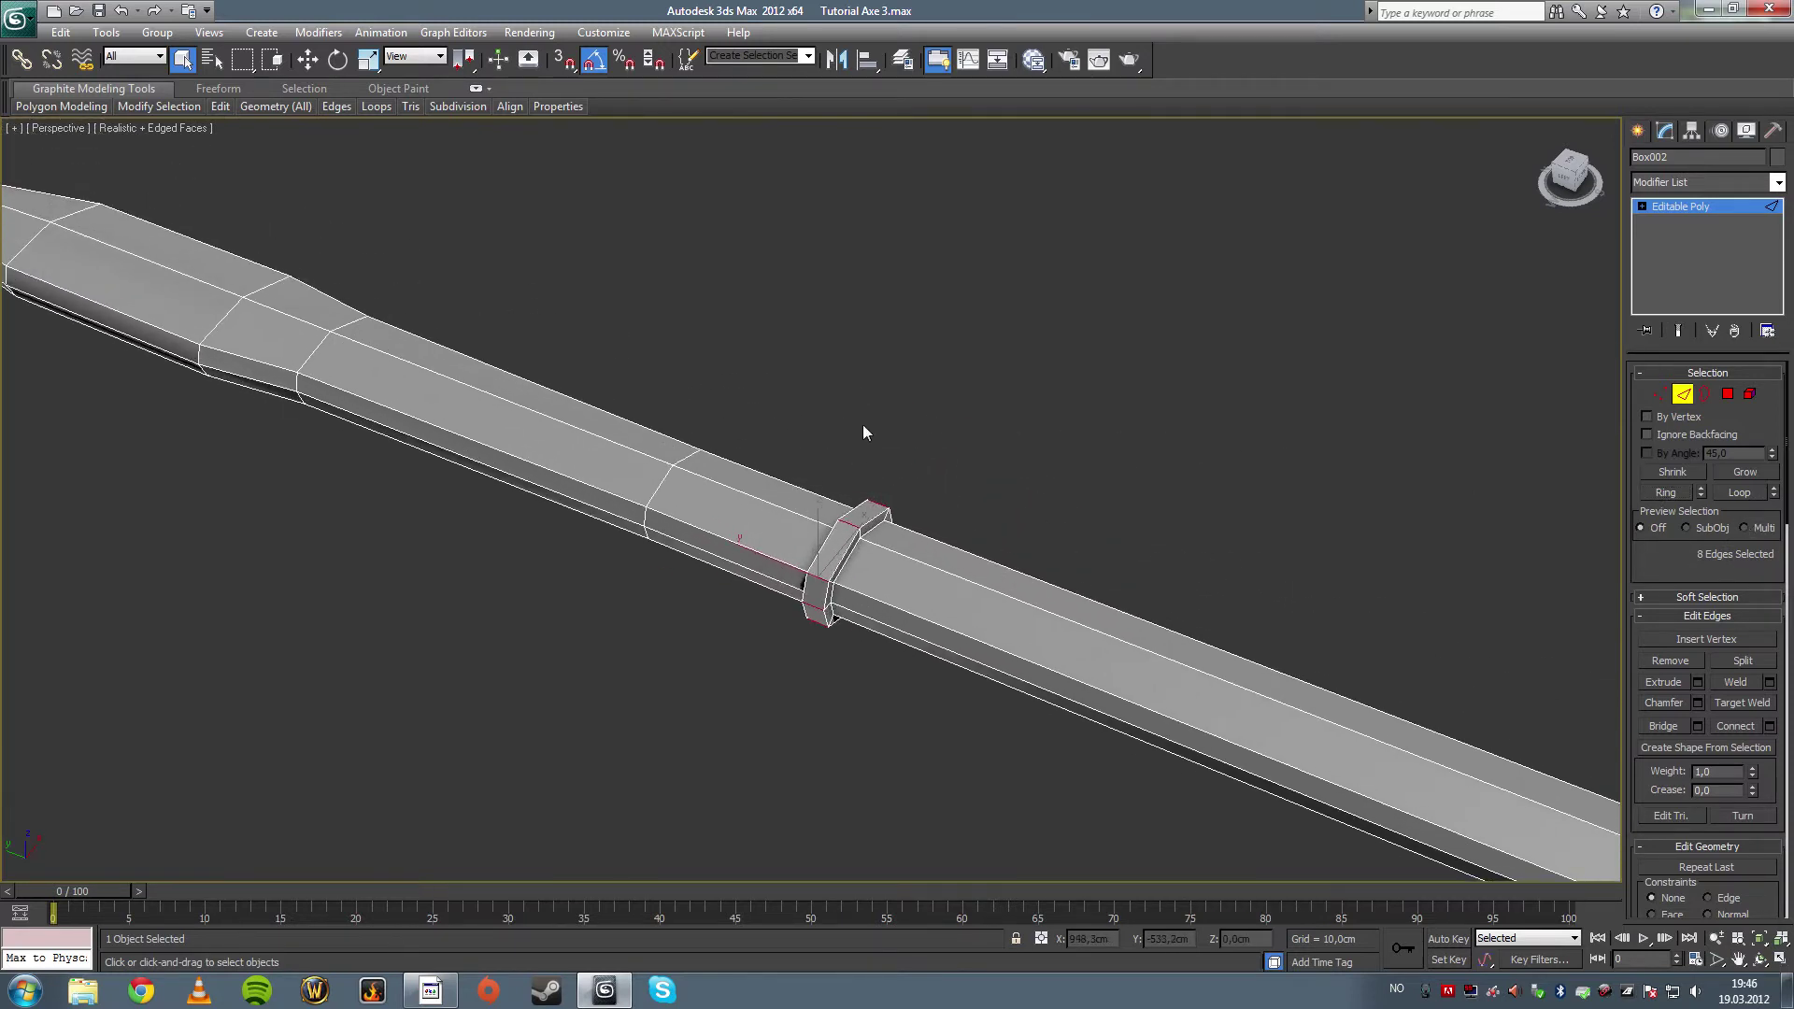
pyautogui.click(1729, 396)
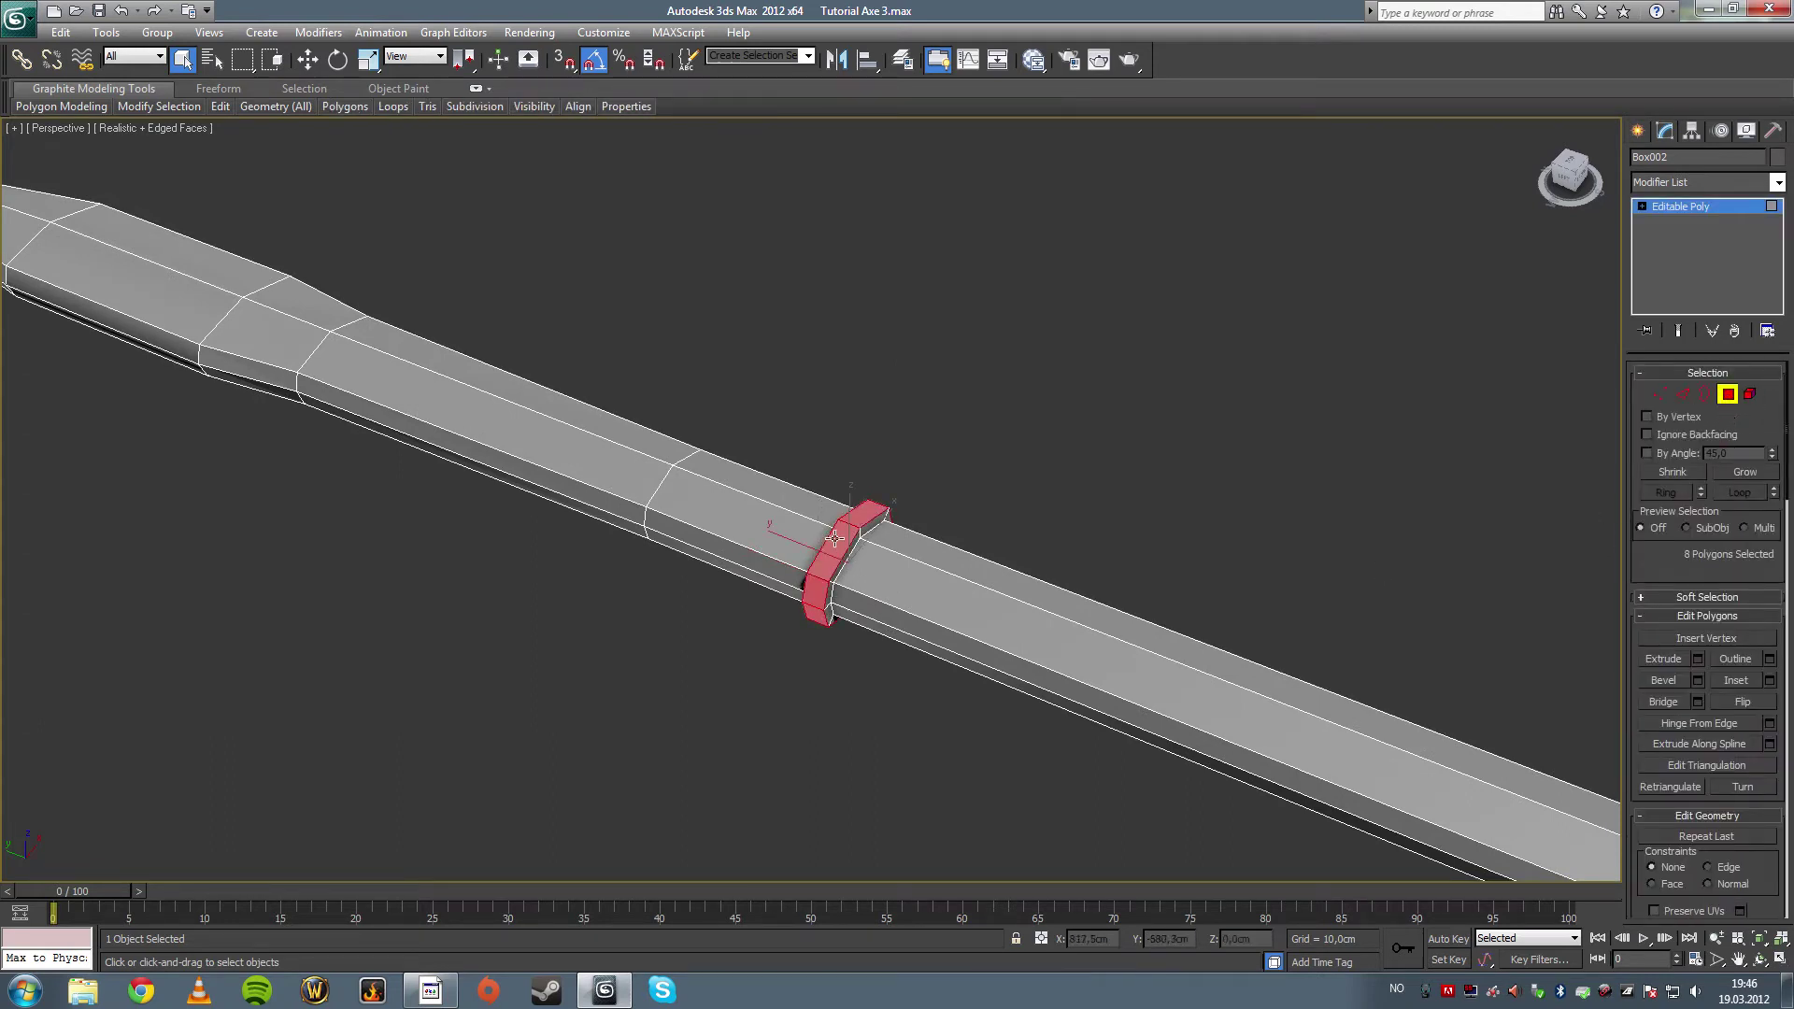
pyautogui.keyDown('alt'); pyautogui.moveTo(928, 527); pyautogui.dragTo(900, 503, button='middle'); pyautogui.keyUp('alt')
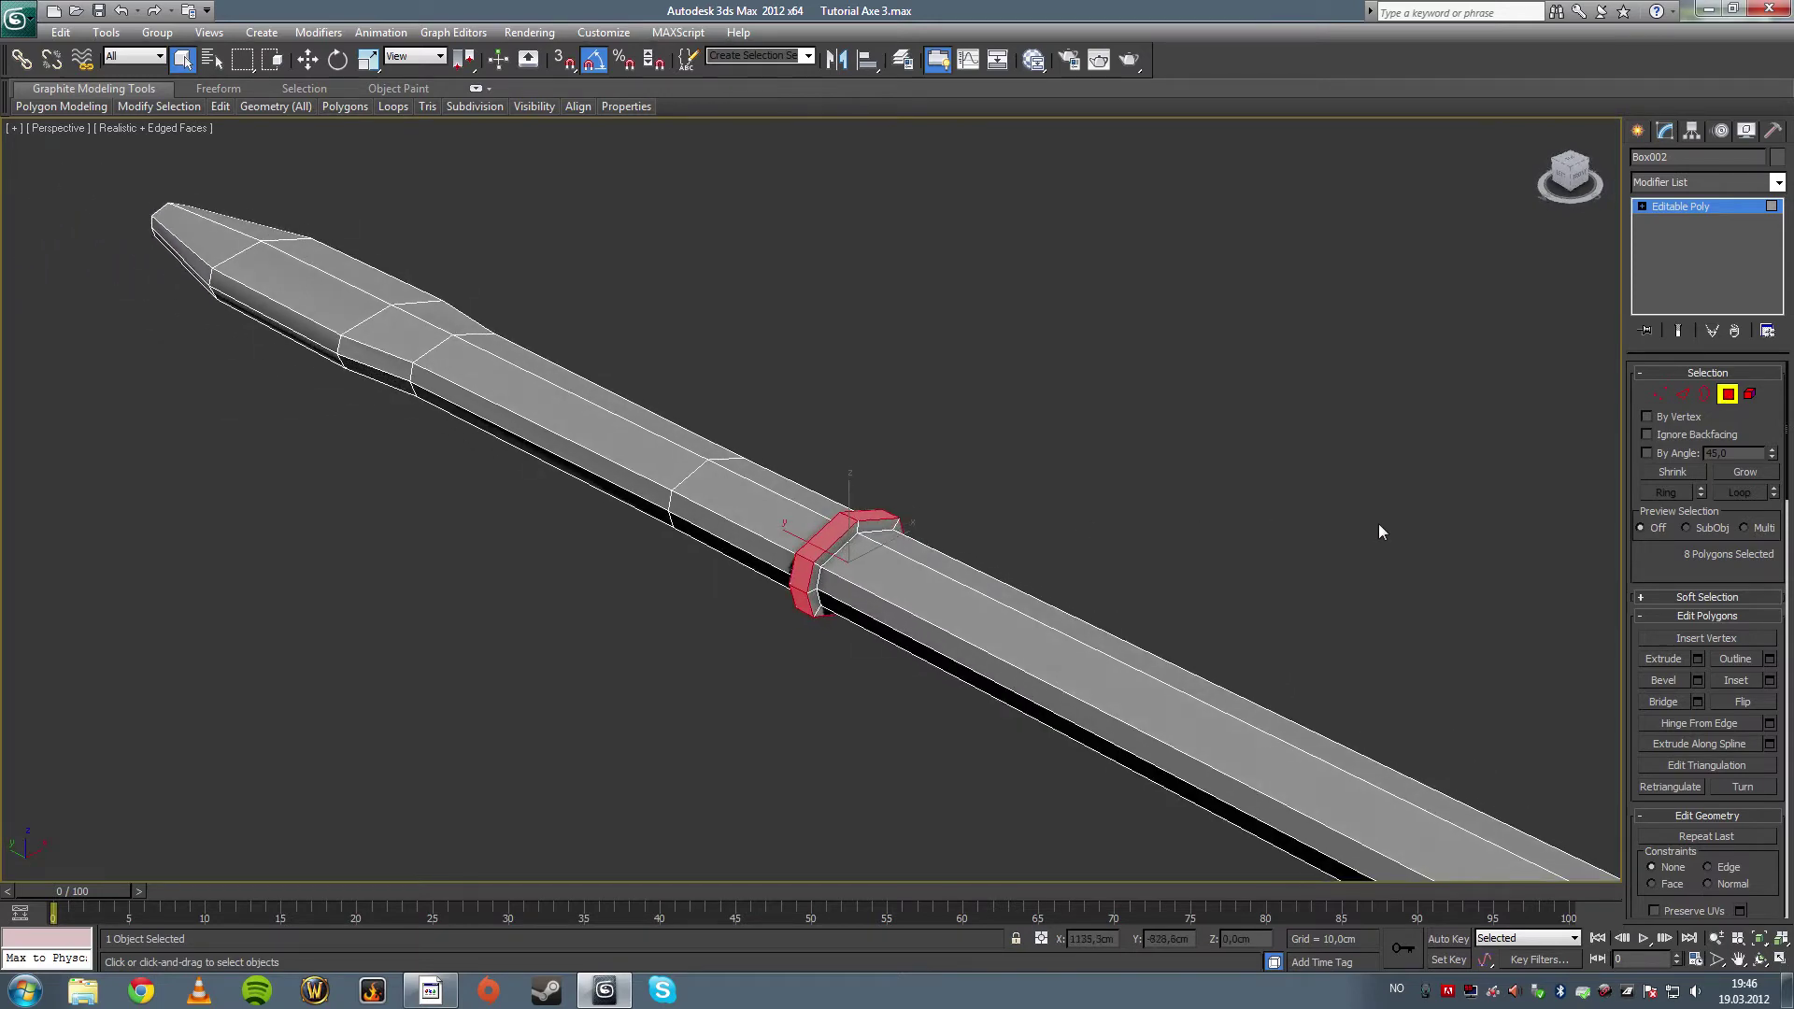
pyautogui.click(1740, 472)
pyautogui.keyDown('alt'); pyautogui.moveTo(872, 561); pyautogui.dragTo(898, 573, button='middle'); pyautogui.keyUp('alt')
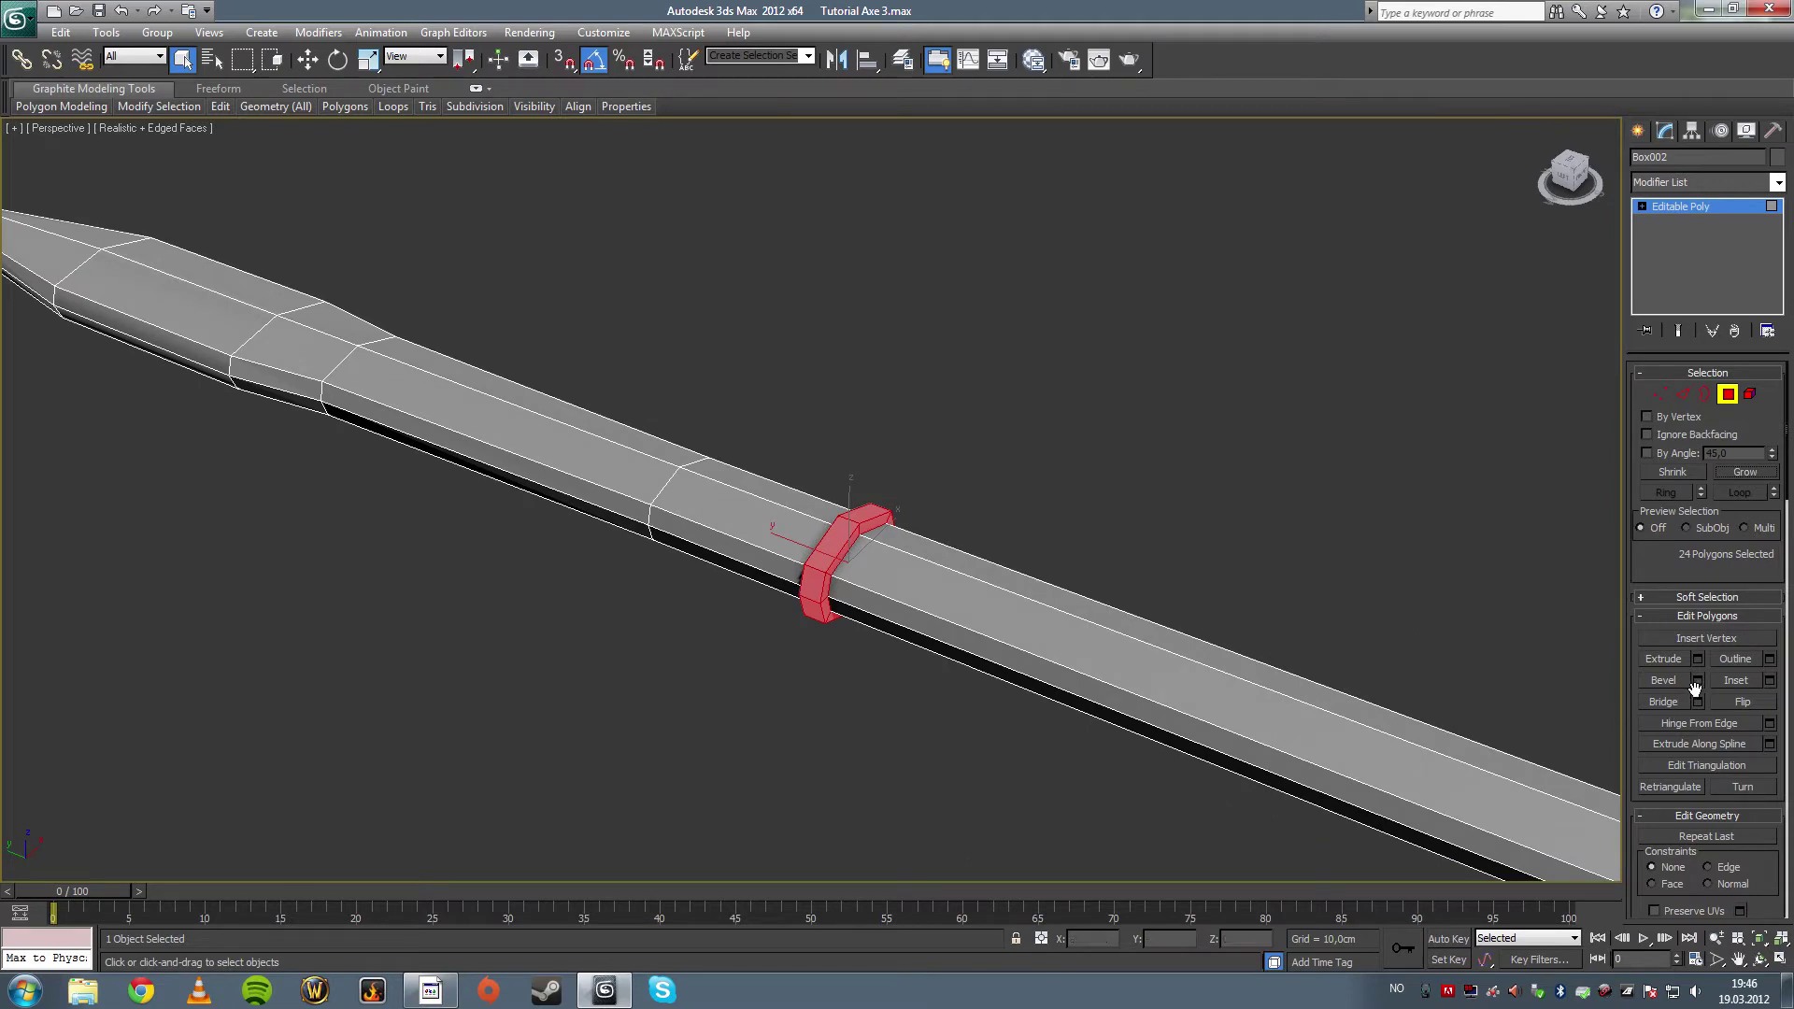
# - Detach the selected clamp polygons as a separate object named Grip Clamp
pyautogui.moveTo(1712, 558); pyautogui.dragTo(1710, 422)
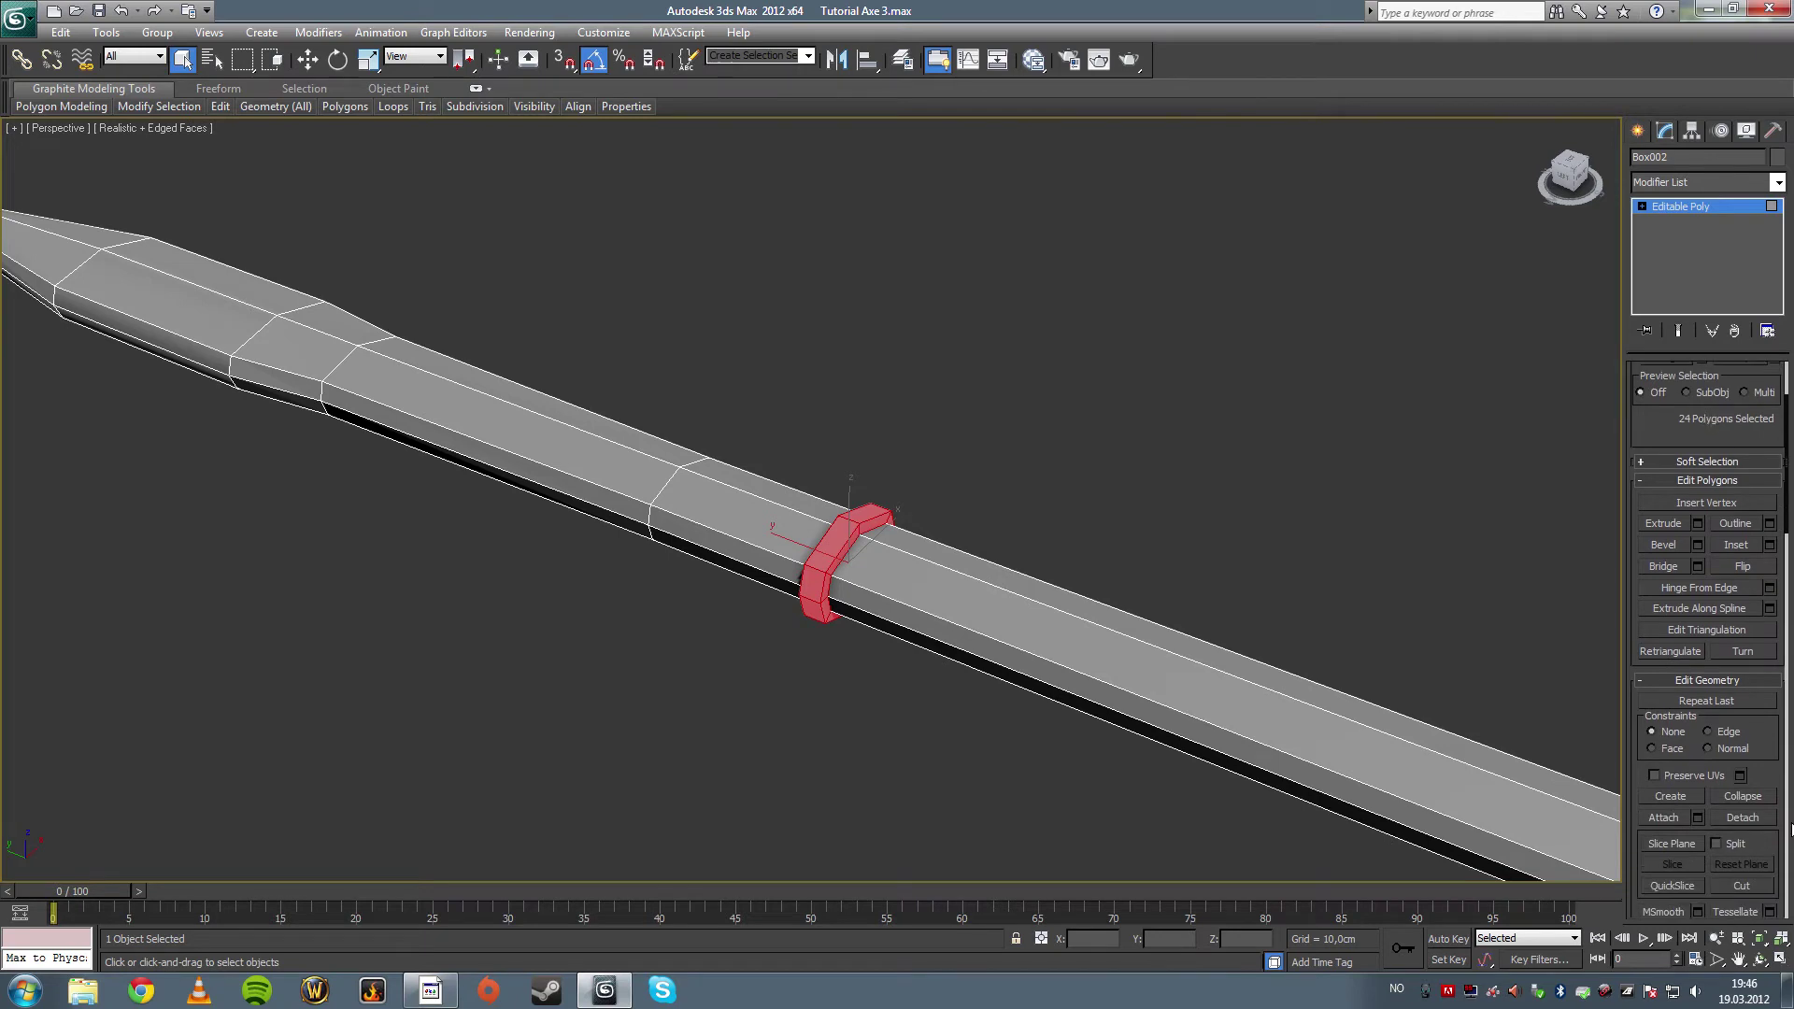
pyautogui.click(1744, 823)
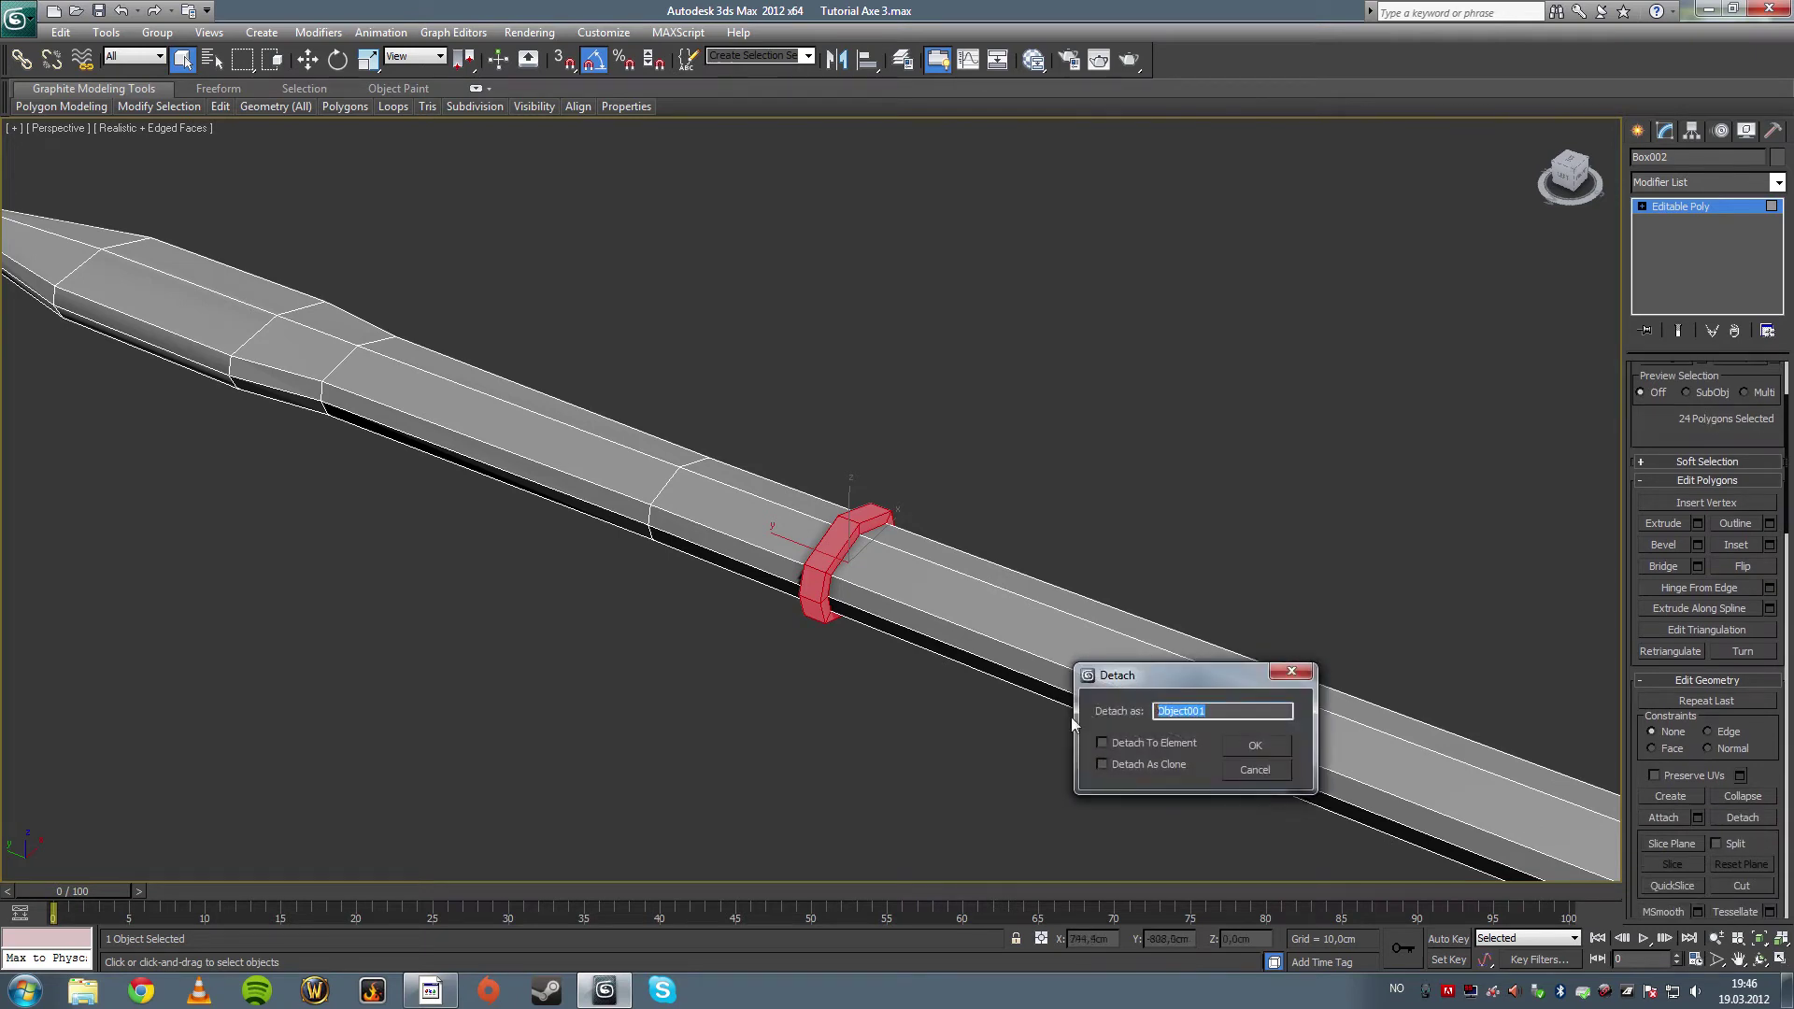
pyautogui.write('Gripå')
pyautogui.click(1254, 747)
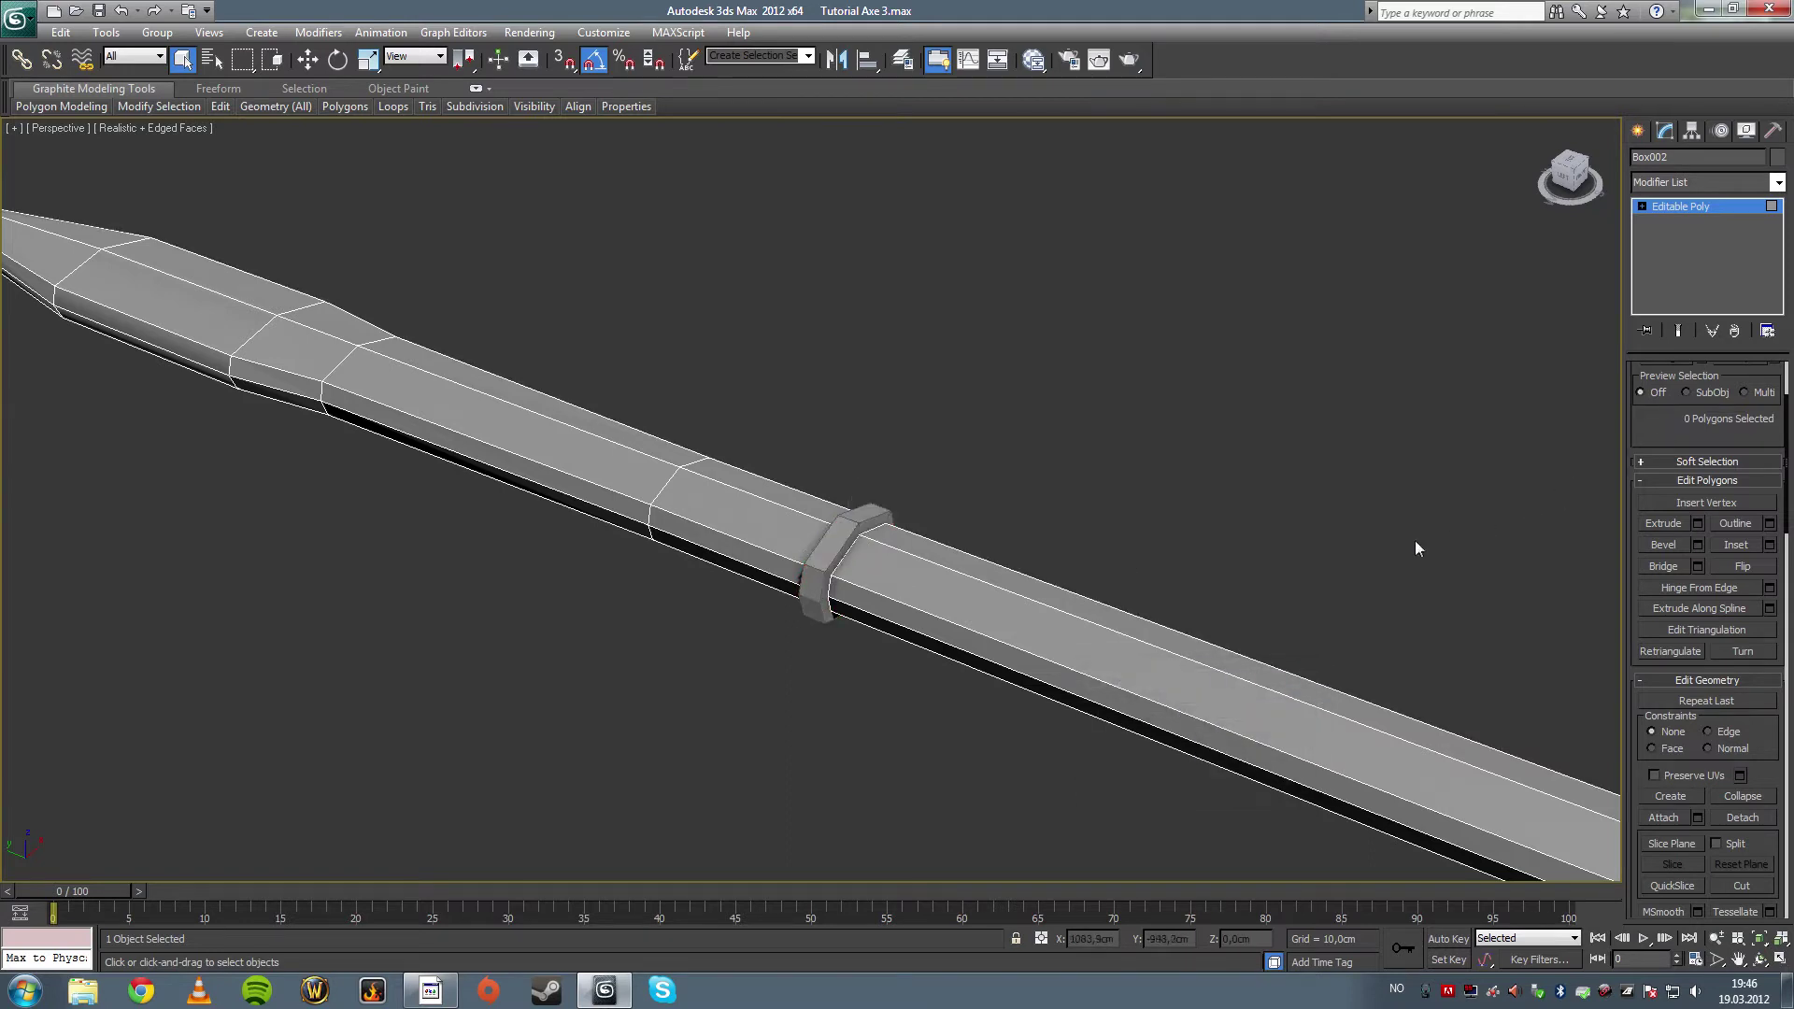
# - Hide everything except the handle to expose the gap where the clamp was detached
pyautogui.rightClick(1068, 540)
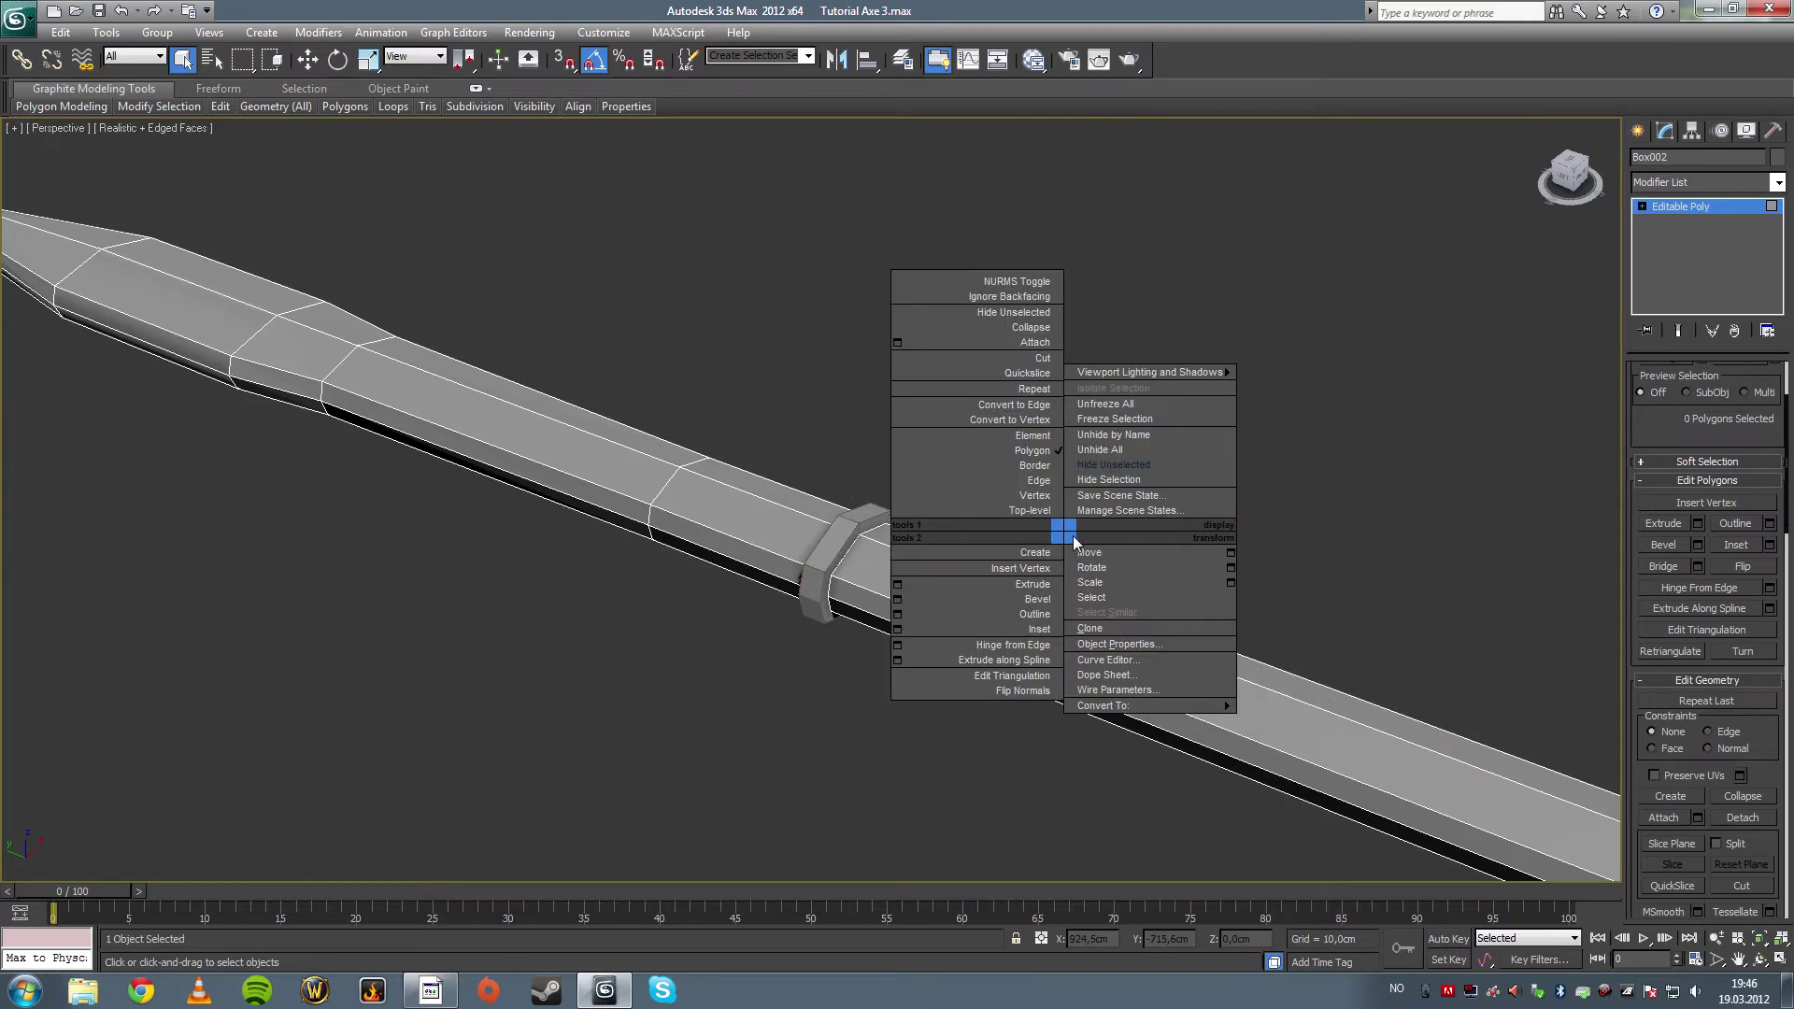
pyautogui.click(1157, 480)
pyautogui.keyDown('alt'); pyautogui.moveTo(1074, 542); pyautogui.dragTo(998, 448, button='middle'); pyautogui.keyUp('alt')
pyautogui.scroll(3, 1701, 467)
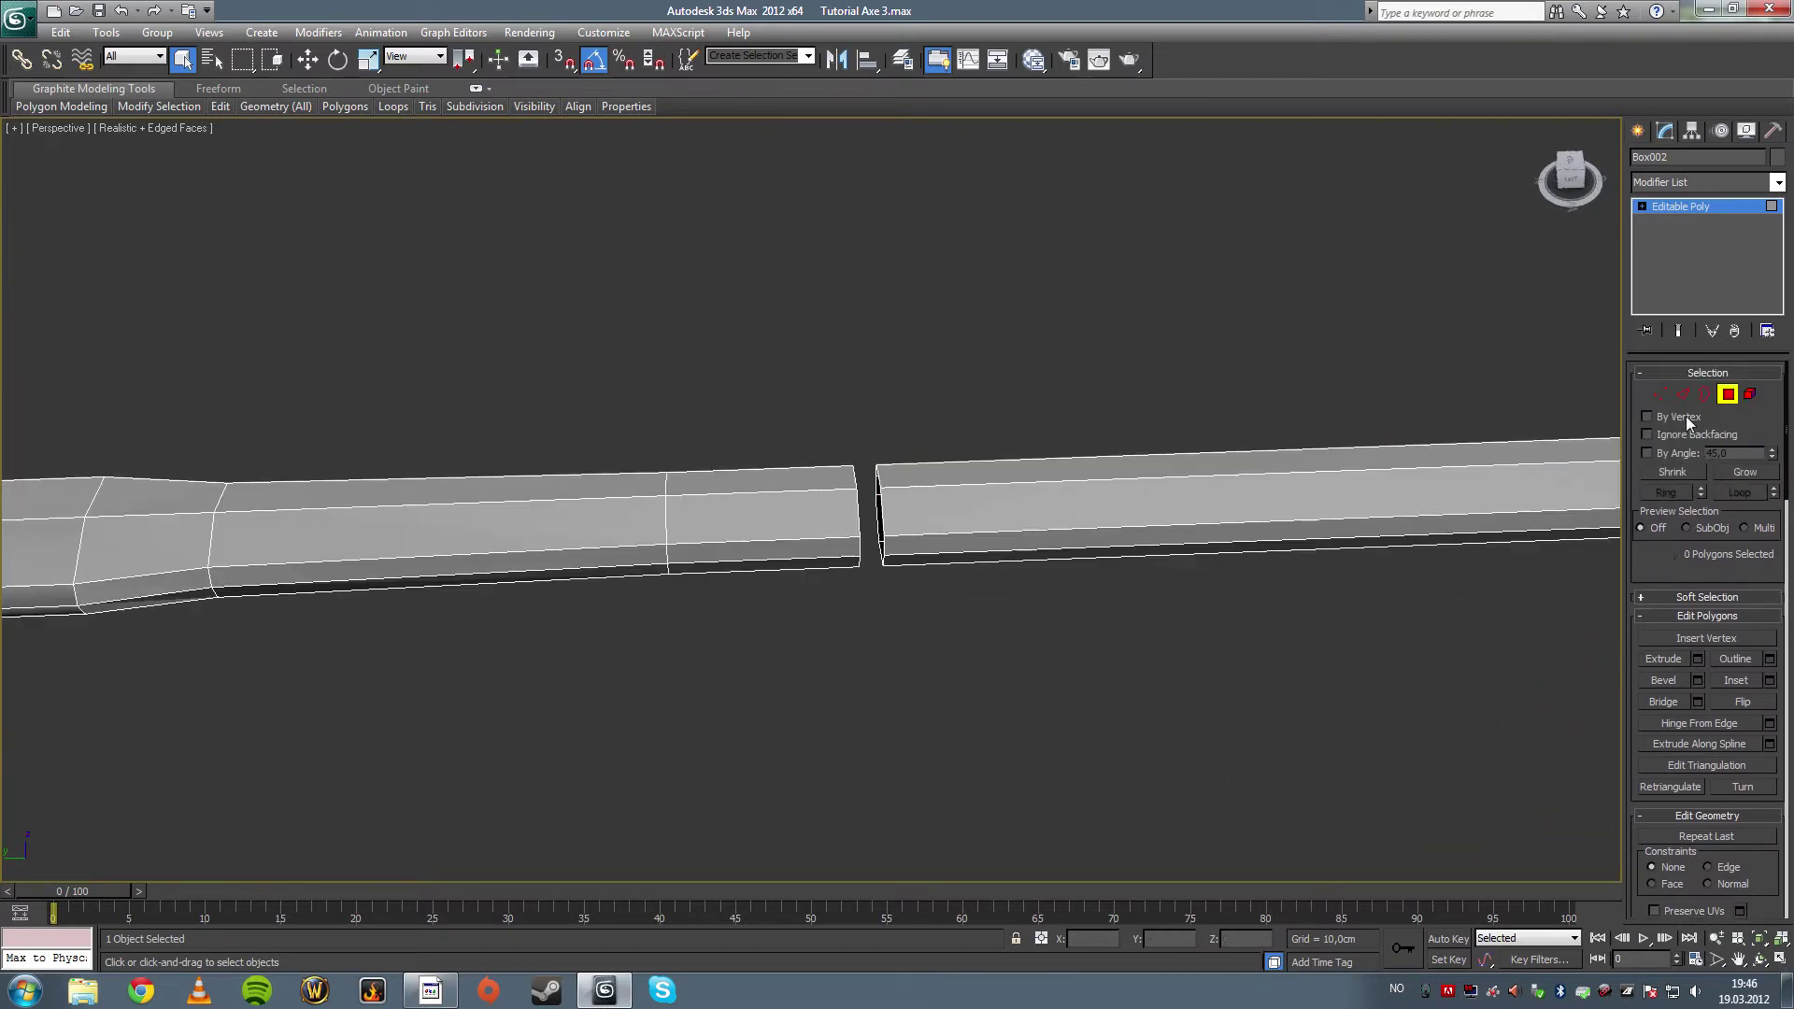
# - Bridge the two open borders in the middle of the handle, then leave border editing
pyautogui.click(1705, 394)
pyautogui.hotkey('ctrl', 'a')
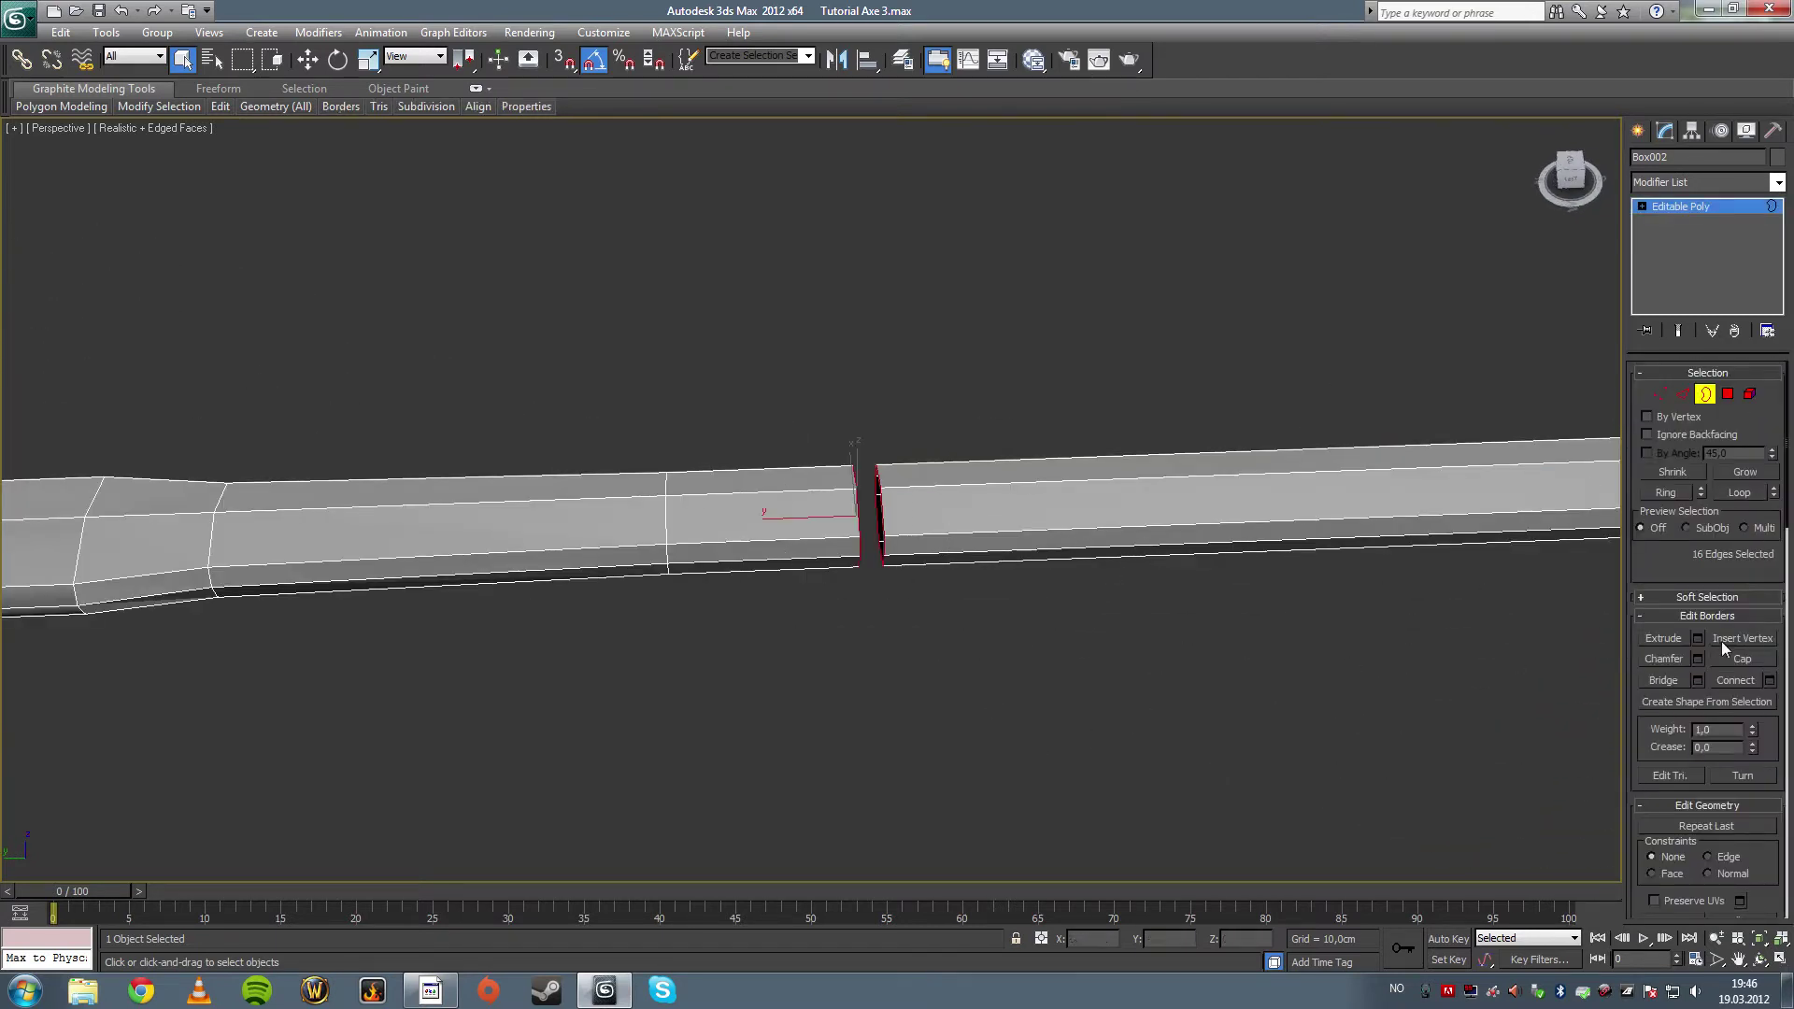
pyautogui.click(1664, 680)
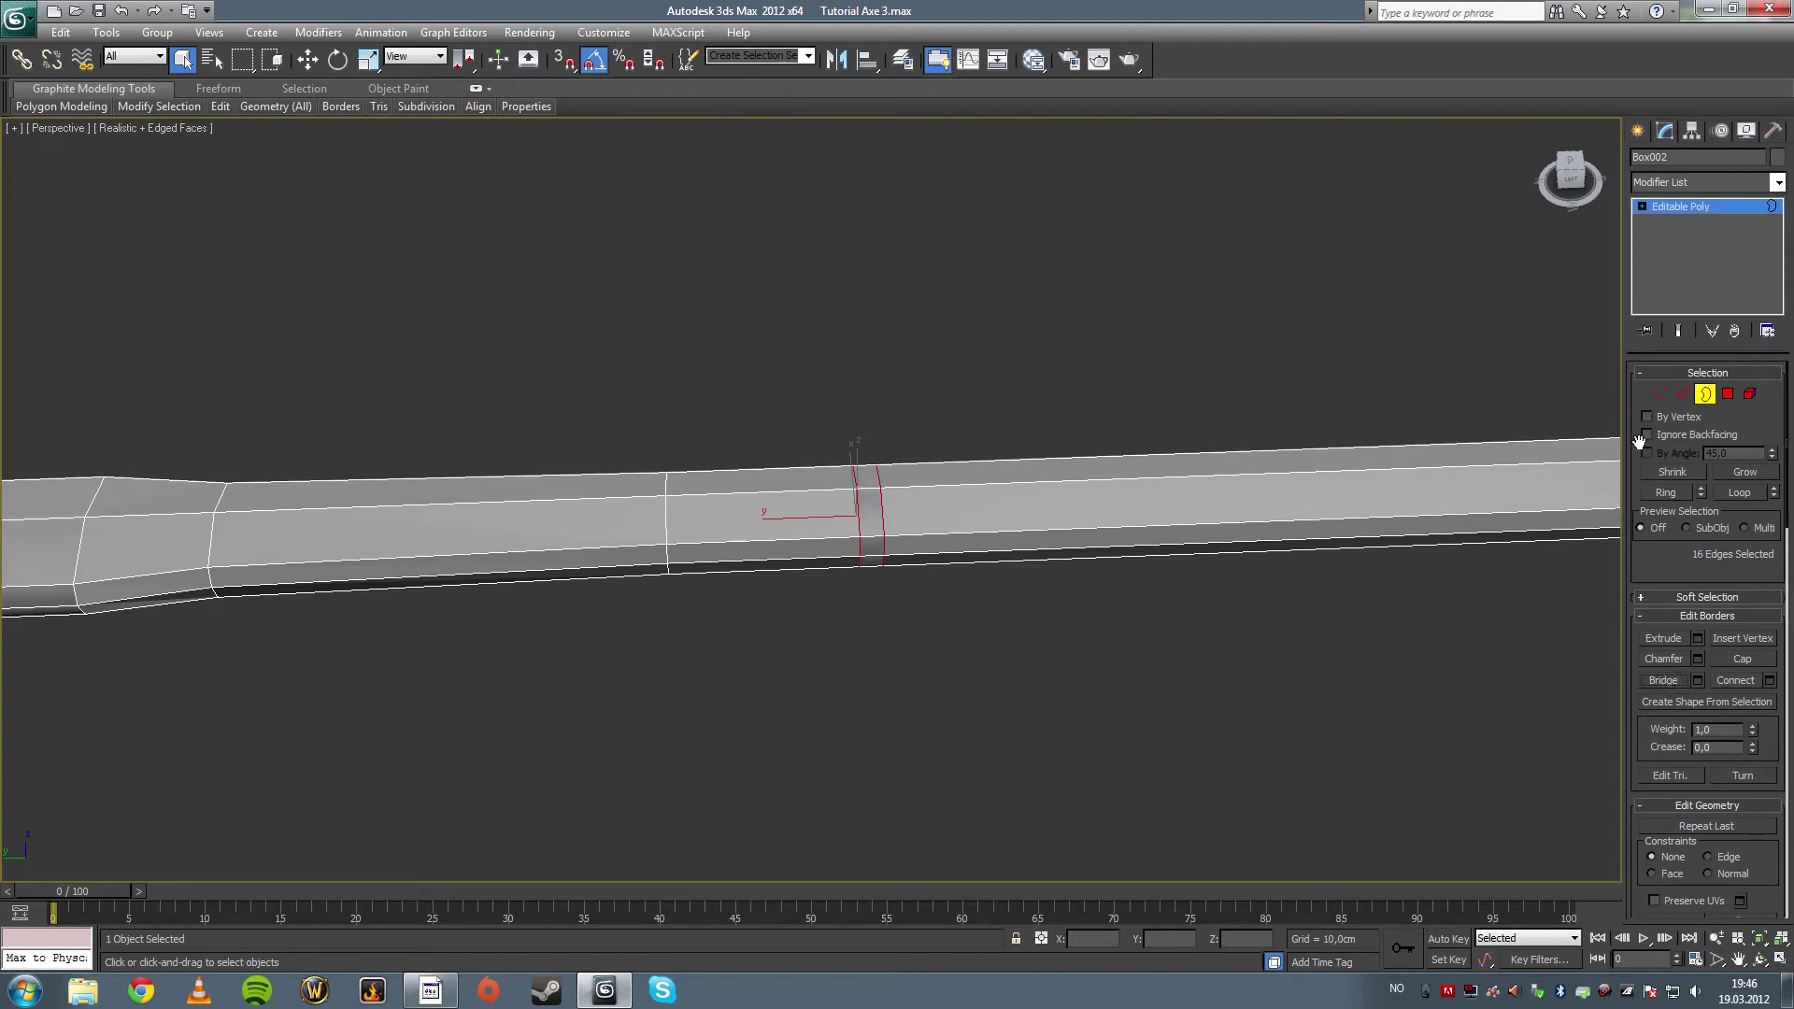
pyautogui.moveTo(1105, 673); pyautogui.dragTo(871, 626, button='middle')
pyautogui.click(1704, 394)
# - Deselect the handle and unhide all objects in the scene
pyautogui.click(1224, 367)
pyautogui.click(744, 589)
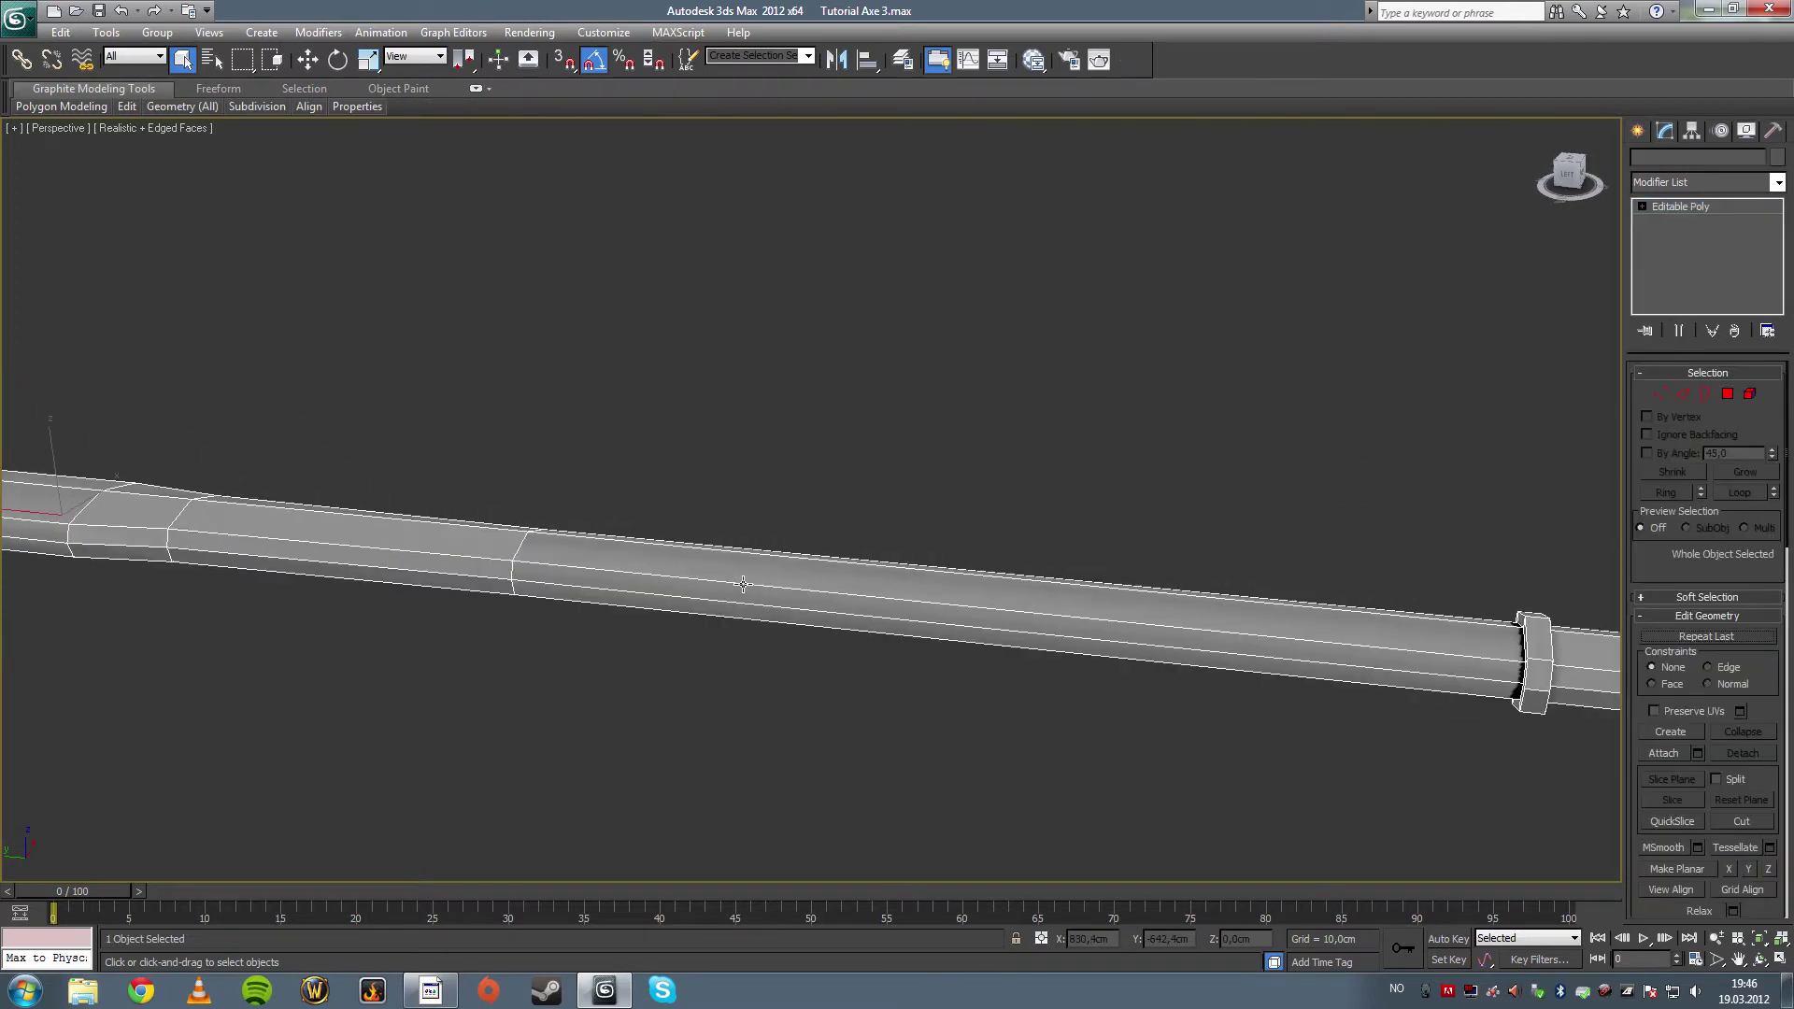
pyautogui.click(809, 720)
pyautogui.rightClick(810, 720)
pyautogui.click(845, 647)
# - Select the Grip Clamp object and hide all other objects
pyautogui.click(709, 554)
pyautogui.rightClick(864, 520)
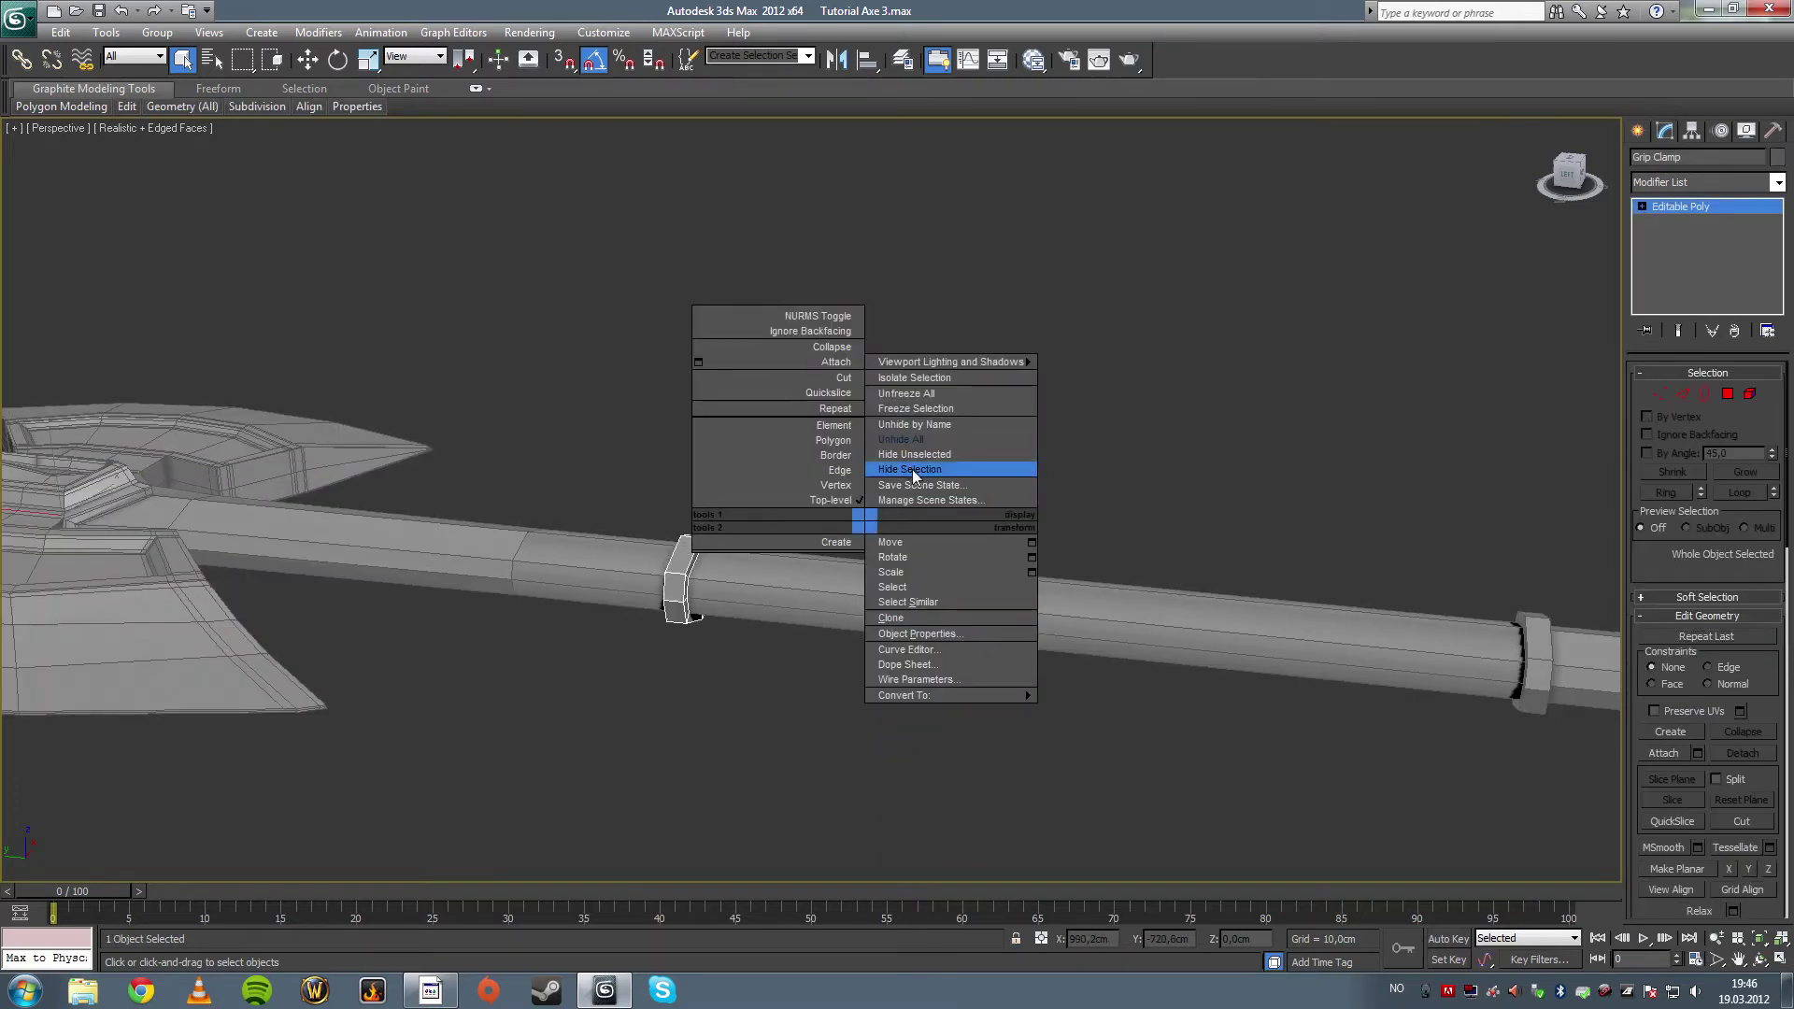
pyautogui.click(913, 456)
pyautogui.click(897, 481)
pyautogui.click(681, 575)
pyautogui.press('z')
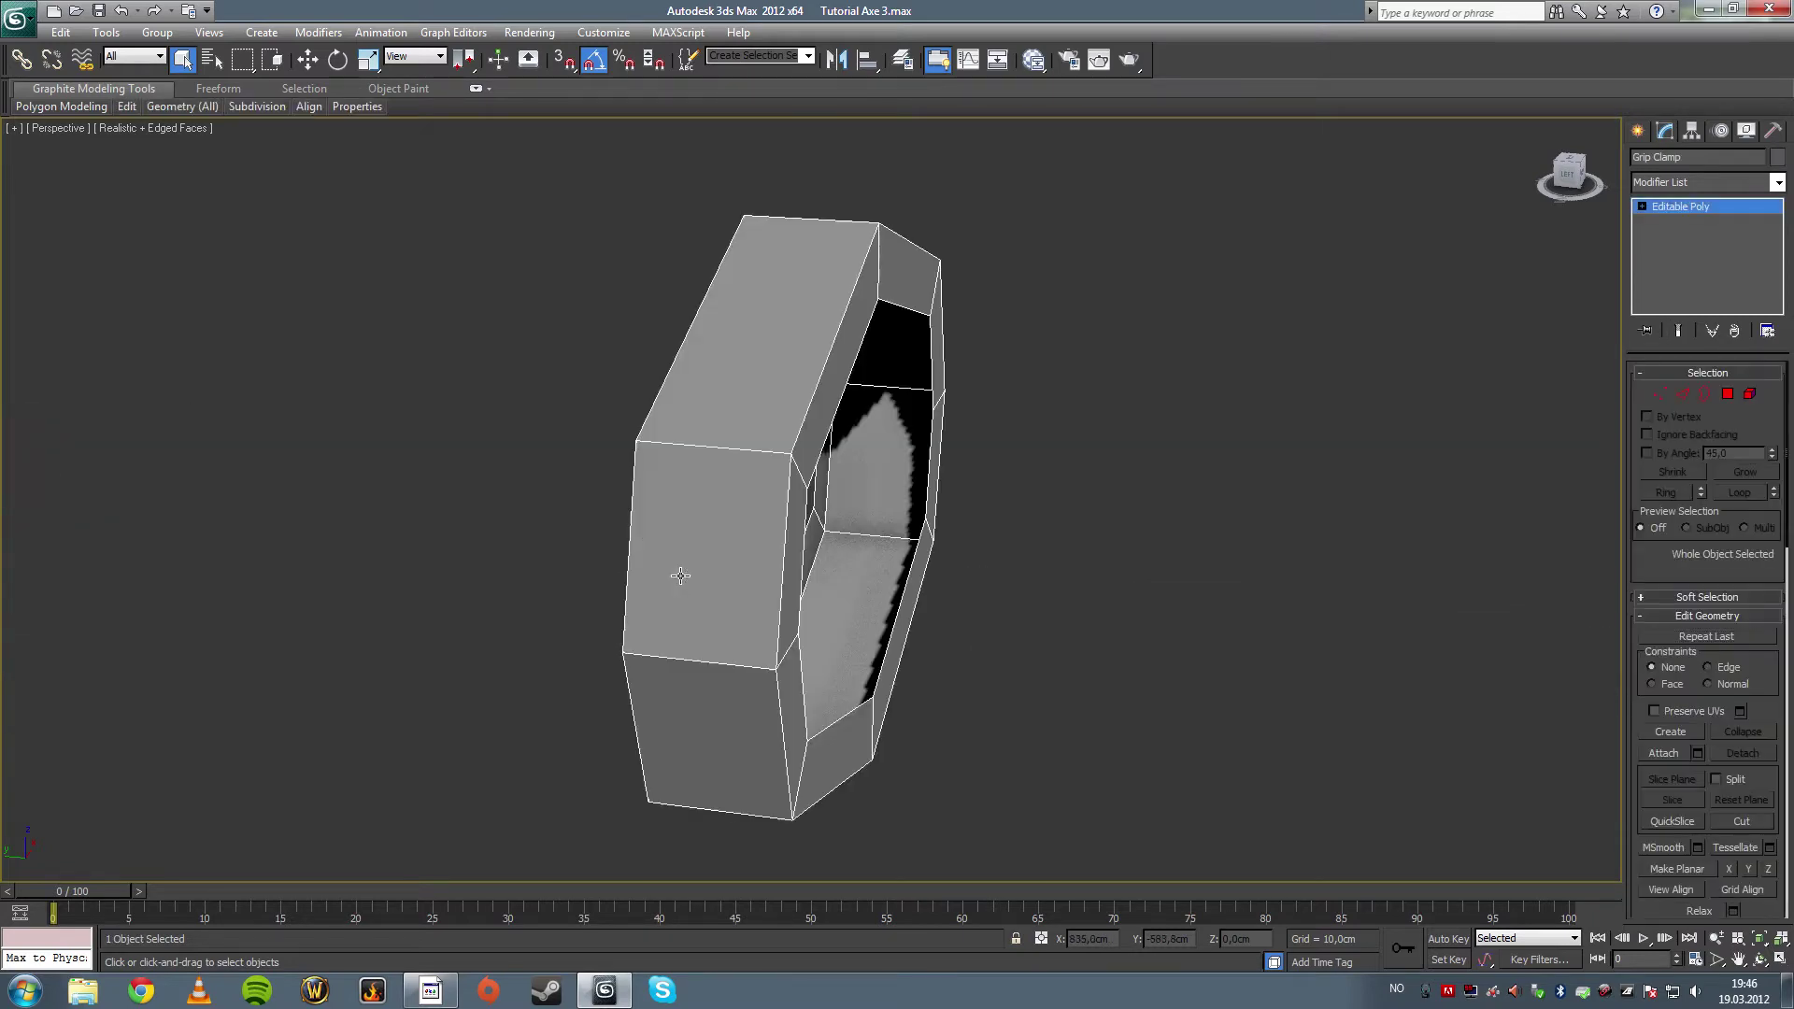
# - Bridge the two open inner borders of the grip clamp to close its inside surface
pyautogui.keyDown('alt'); pyautogui.moveTo(944, 603); pyautogui.dragTo(1103, 560, button='middle'); pyautogui.keyUp('alt')
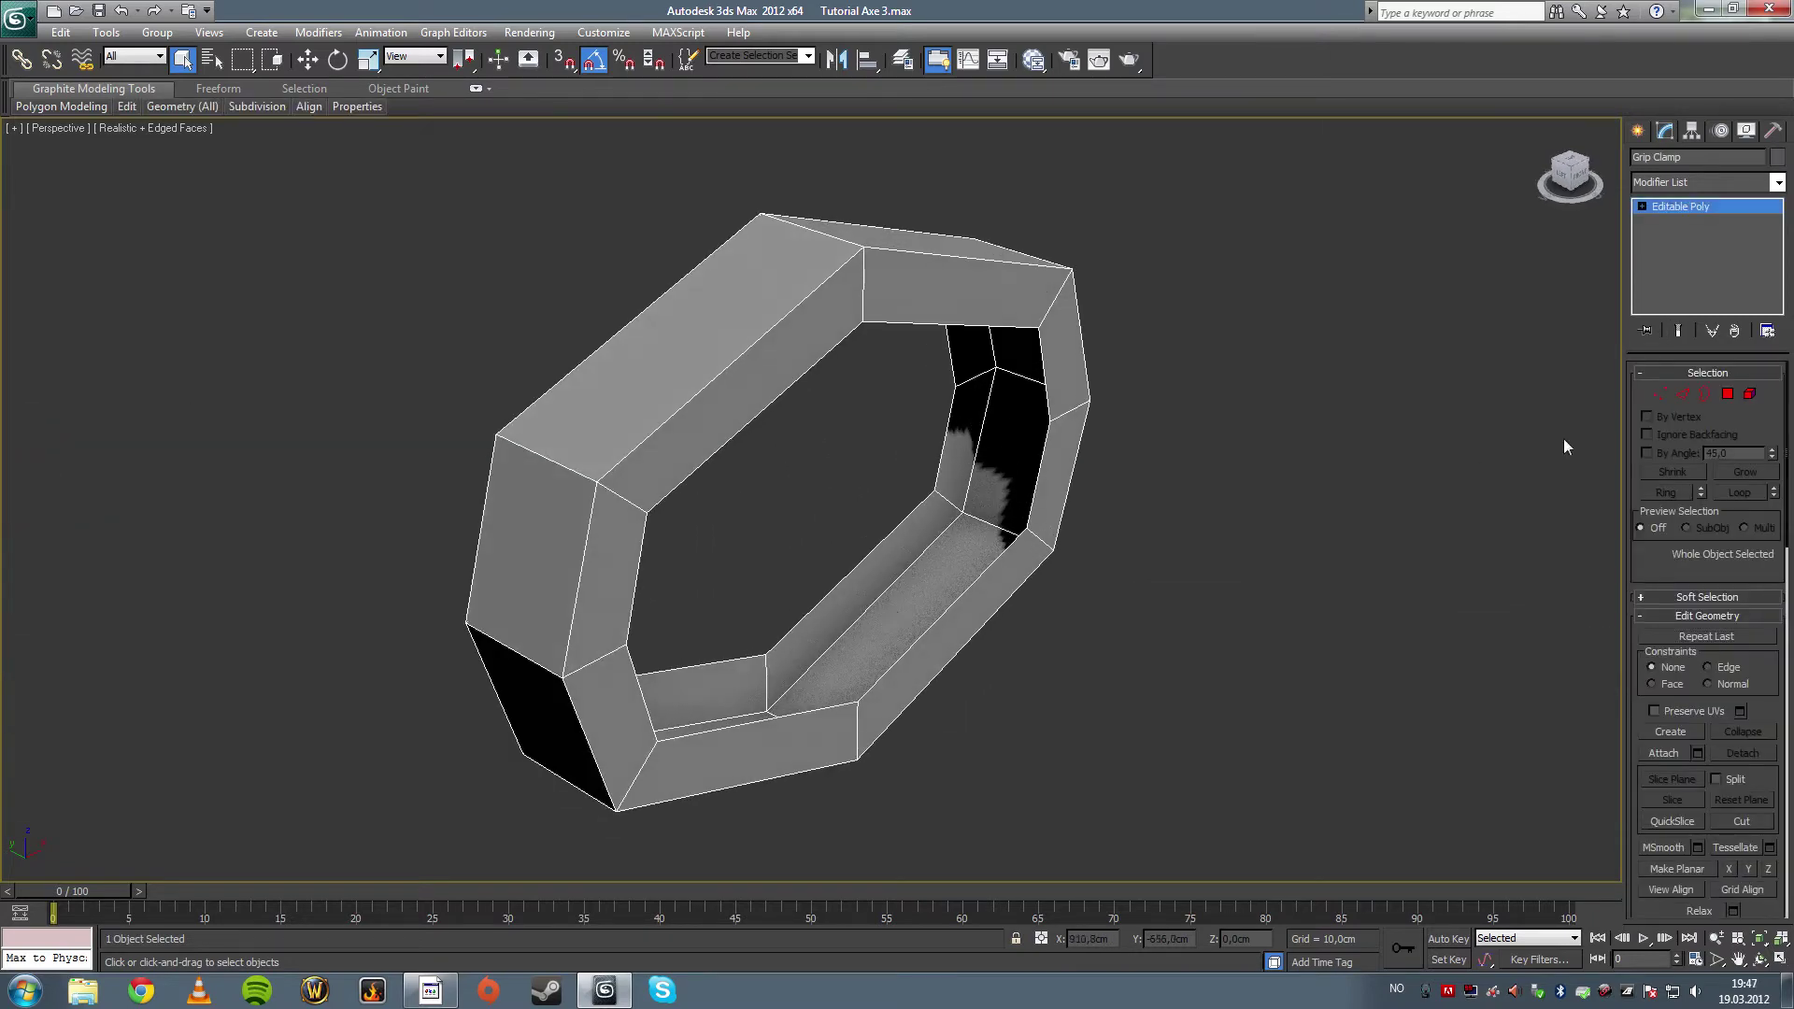
pyautogui.click(1704, 393)
pyautogui.hotkey('ctrl', 'a')
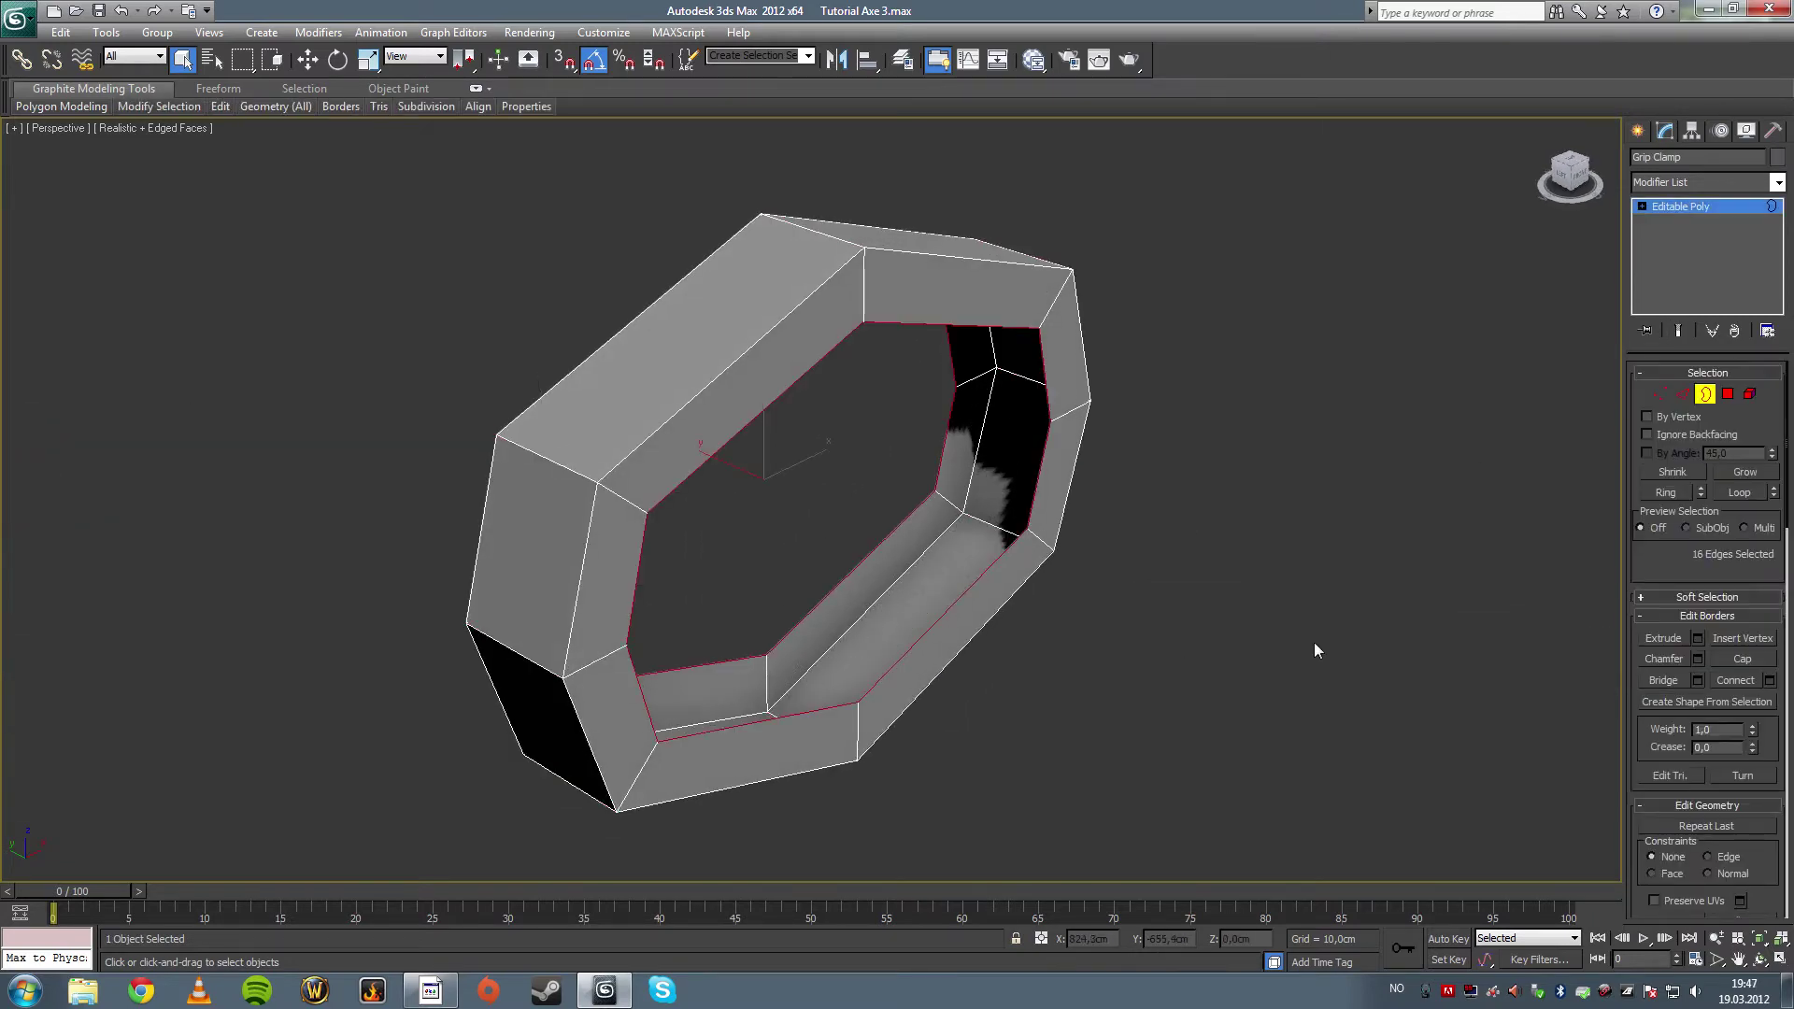
pyautogui.click(1654, 679)
pyautogui.keyDown('alt'); pyautogui.moveTo(1260, 632); pyautogui.dragTo(1166, 632, button='middle'); pyautogui.keyUp('alt')
pyautogui.scroll(-3, 1080, 561)
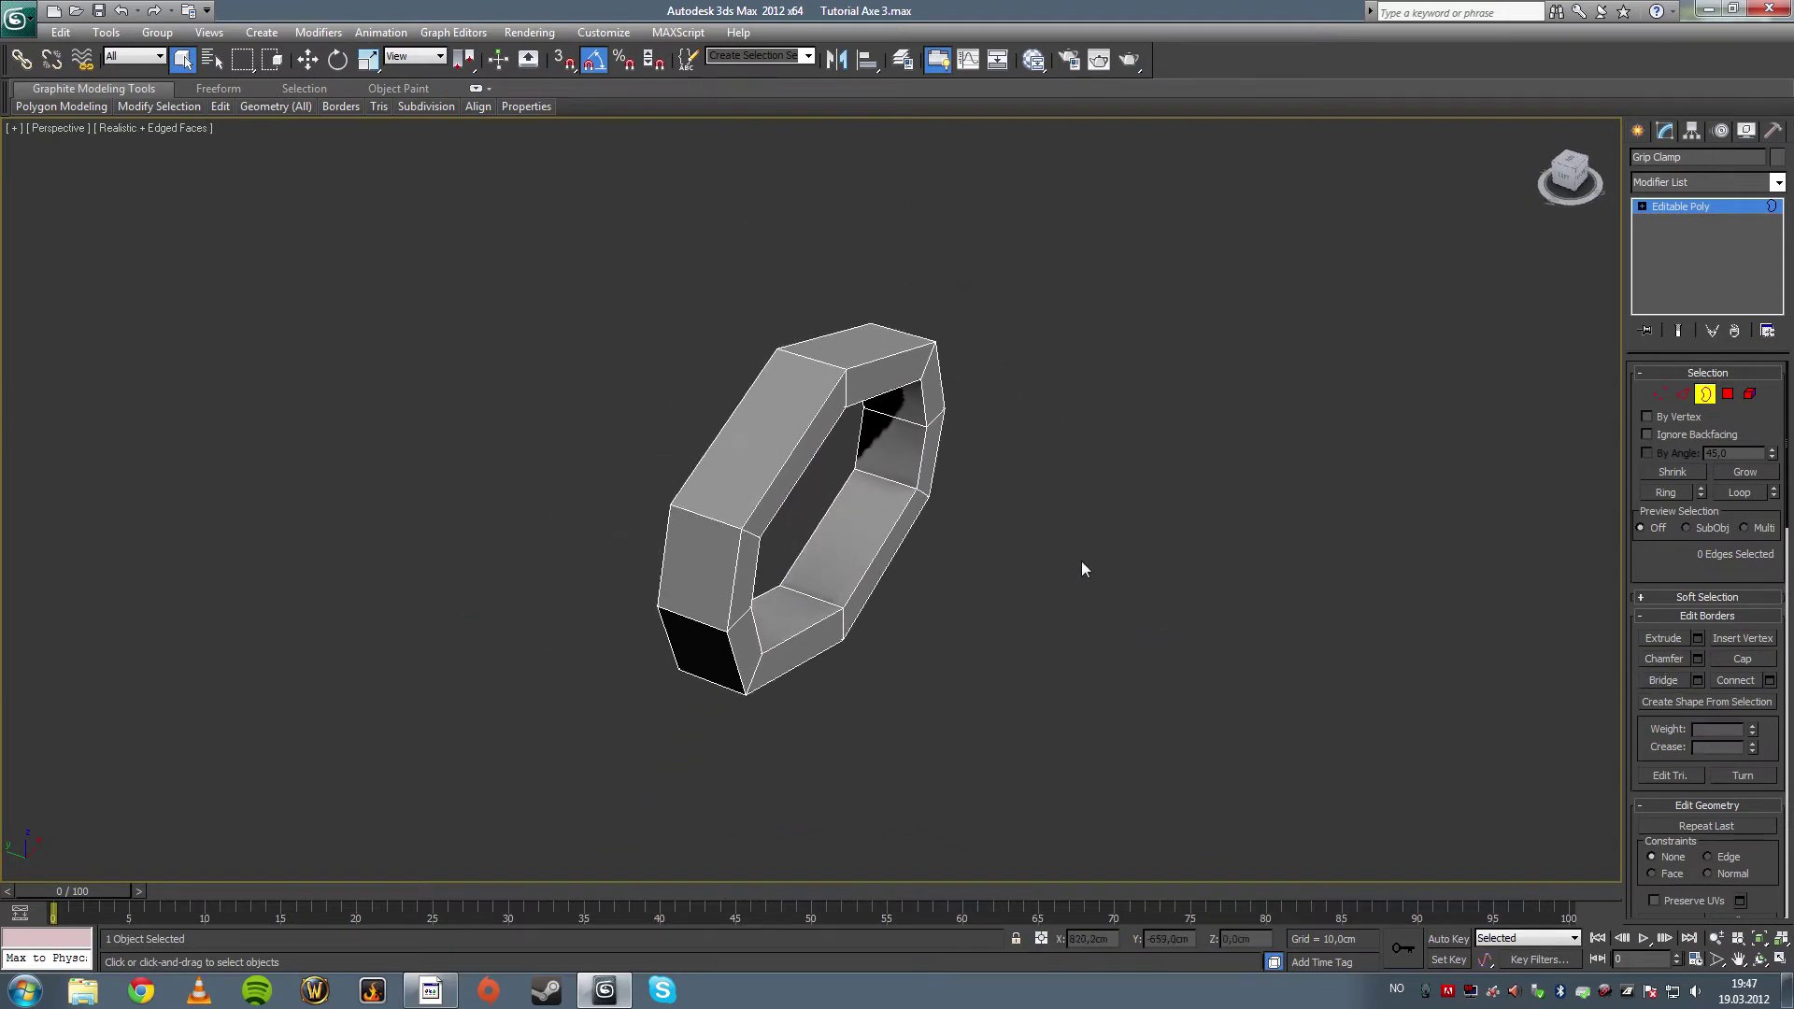
pyautogui.keyDown('alt'); pyautogui.moveTo(1082, 563); pyautogui.dragTo(1035, 546, button='middle'); pyautogui.keyUp('alt')
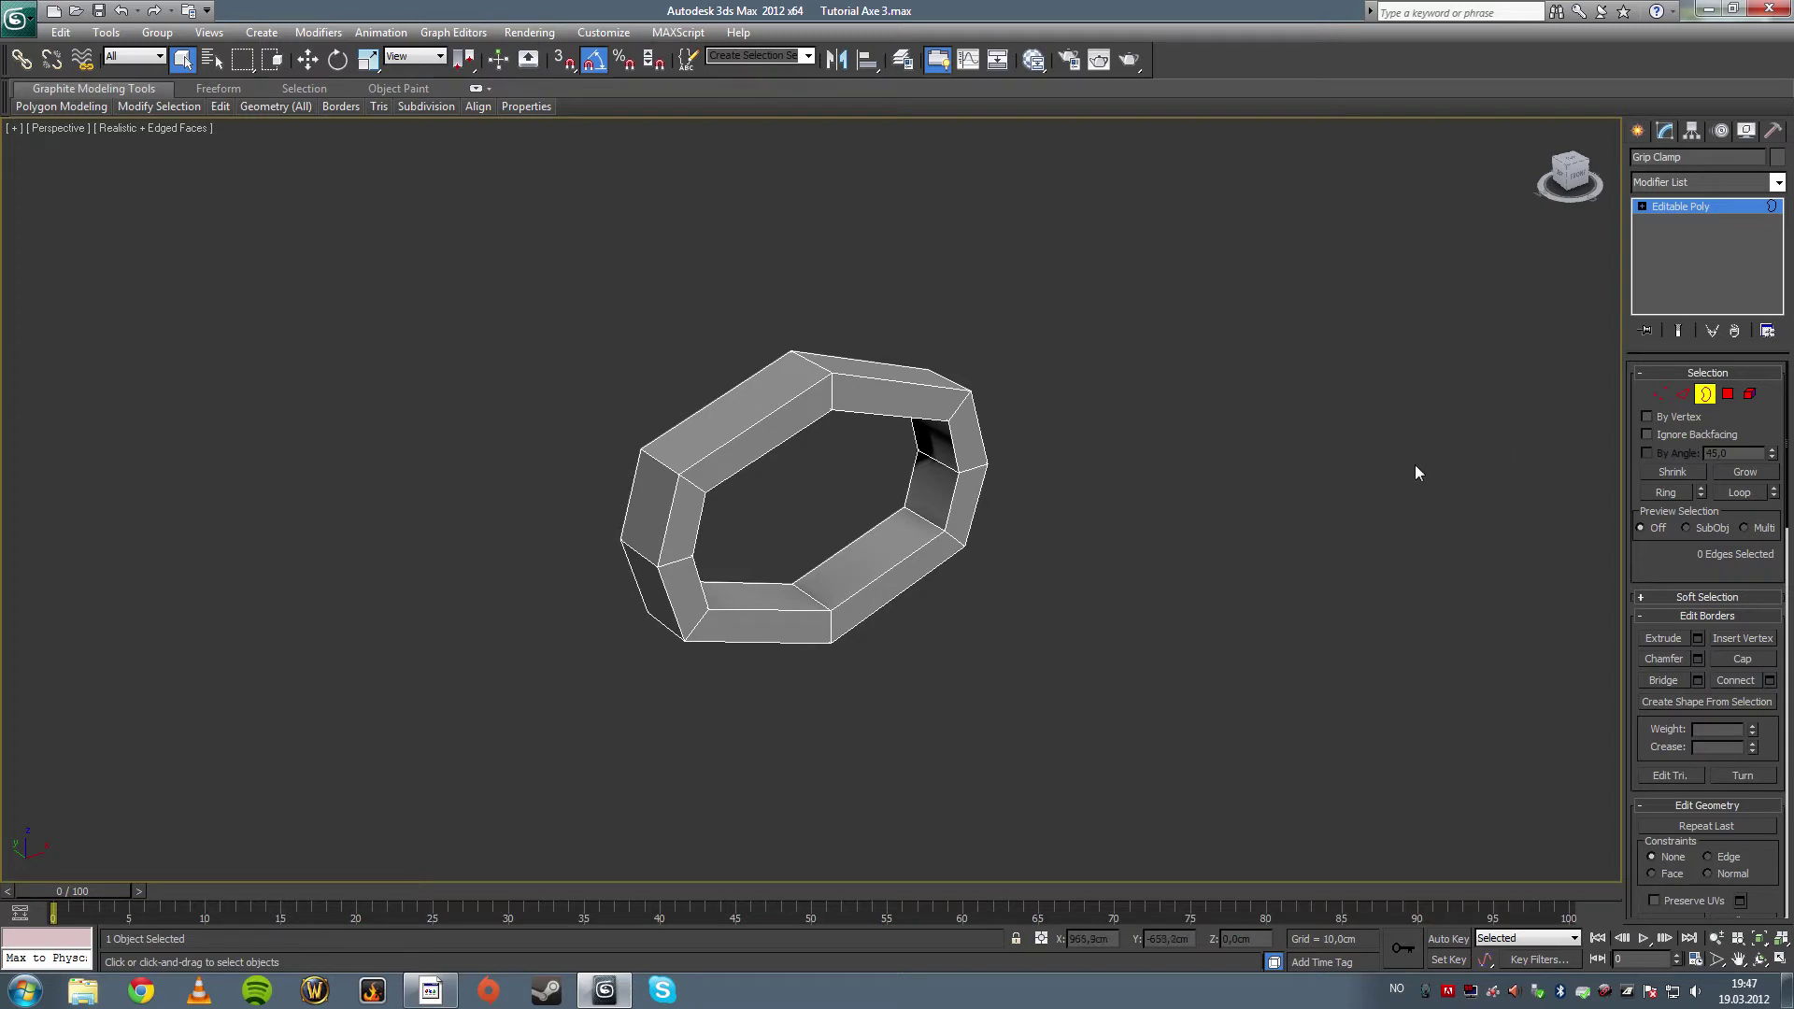
pyautogui.keyDown('alt'); pyautogui.moveTo(1417, 464); pyautogui.dragTo(1365, 464, button='middle'); pyautogui.keyUp('alt')
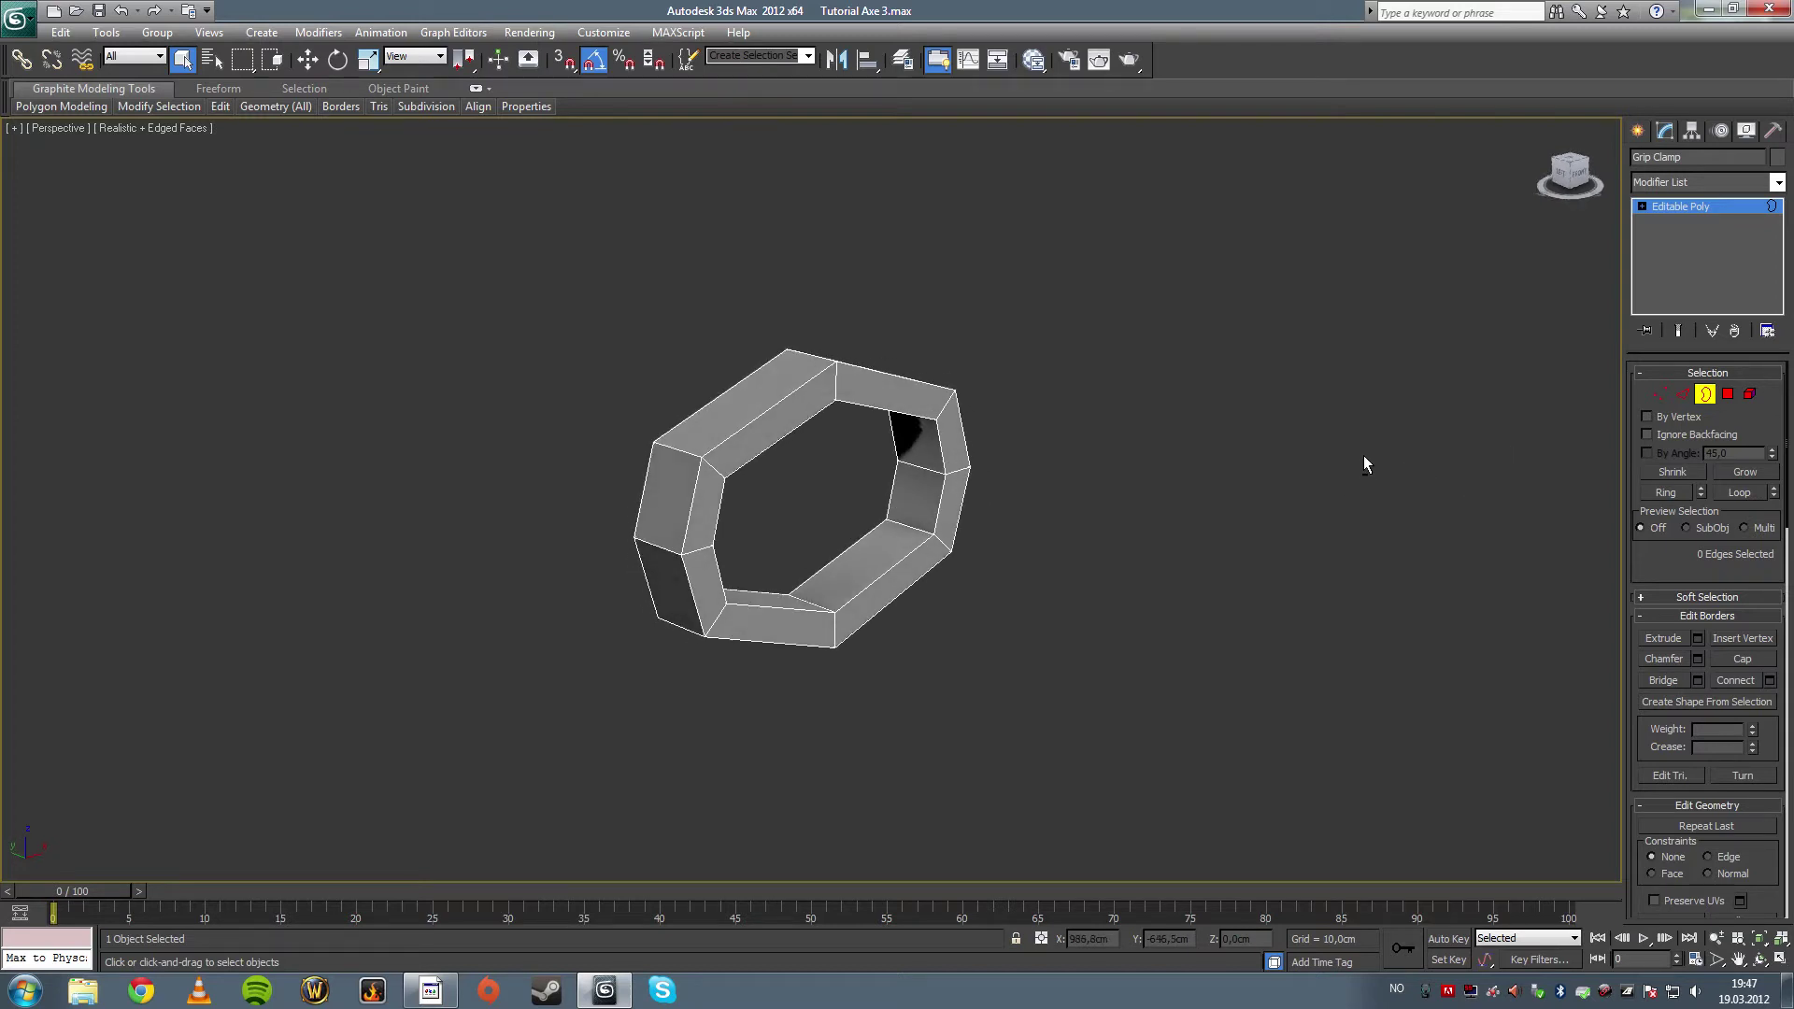
# - Extrude the ring of eight outer polygons around the clamp by local normal with a height of 11.2 cm, then deselect them
pyautogui.click(1681, 395)
pyautogui.click(697, 455)
pyautogui.click(1666, 492)
pyautogui.click(1723, 396)
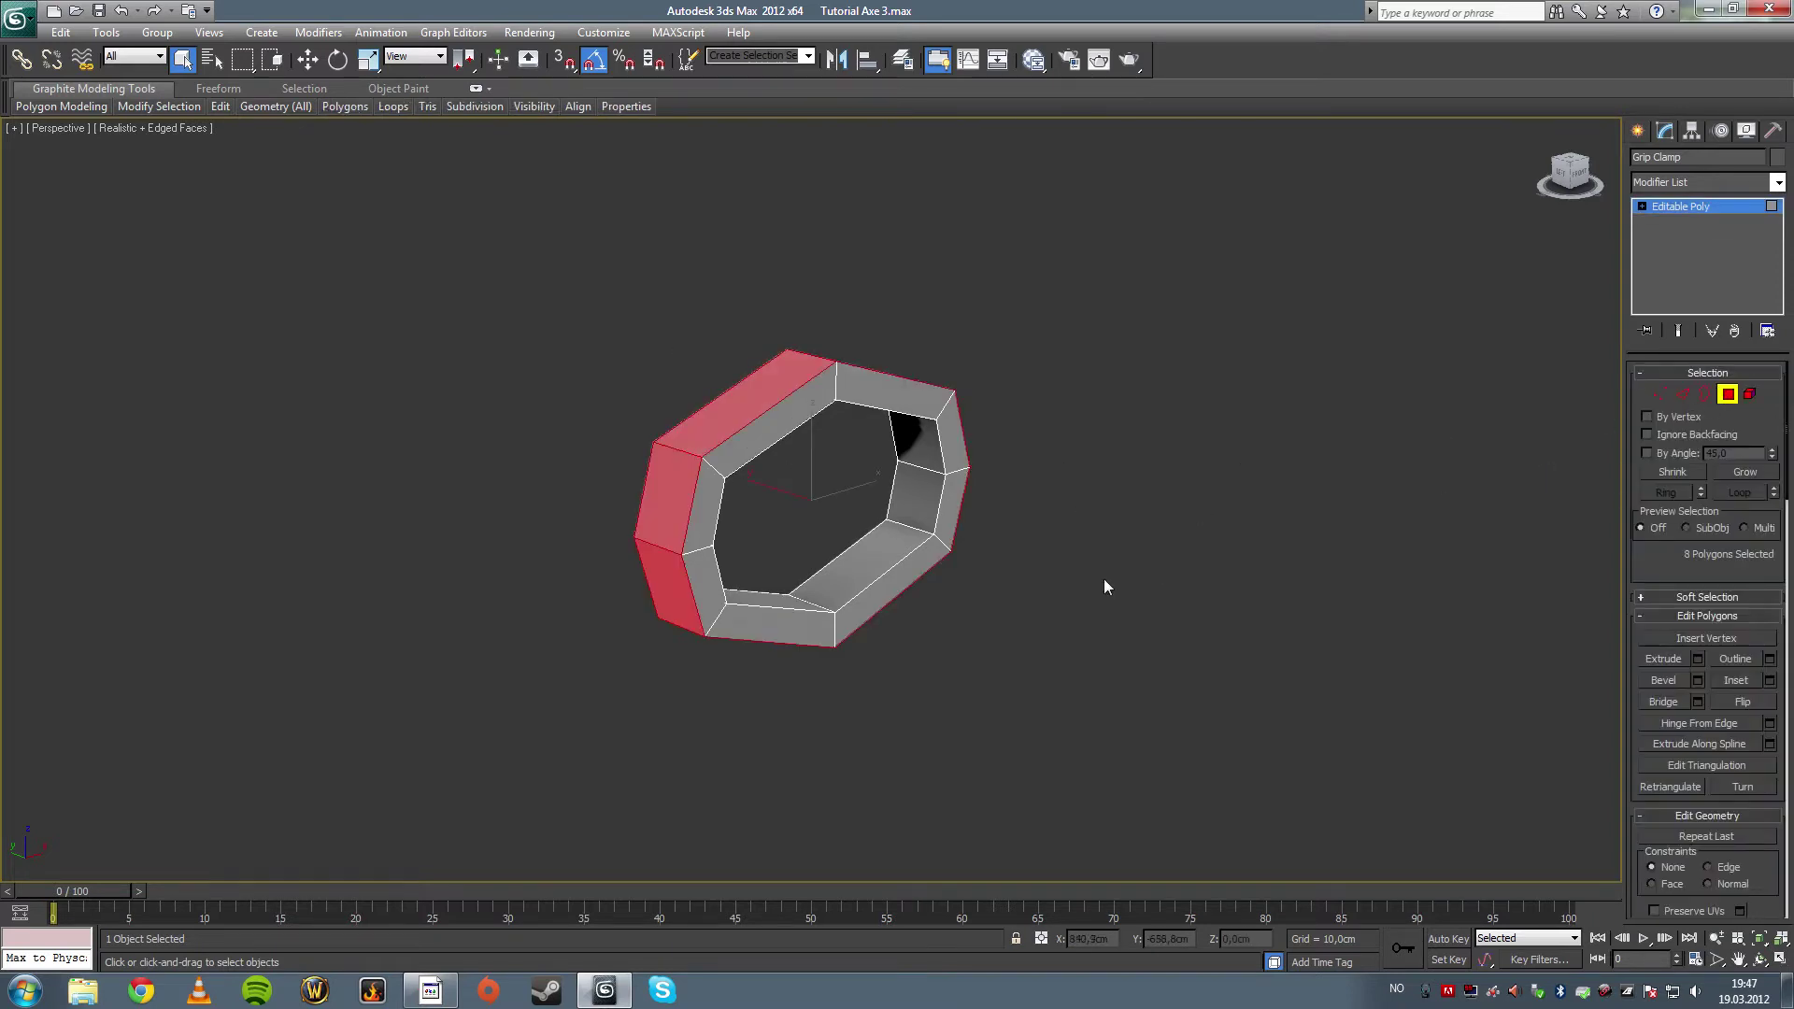
pyautogui.click(1698, 659)
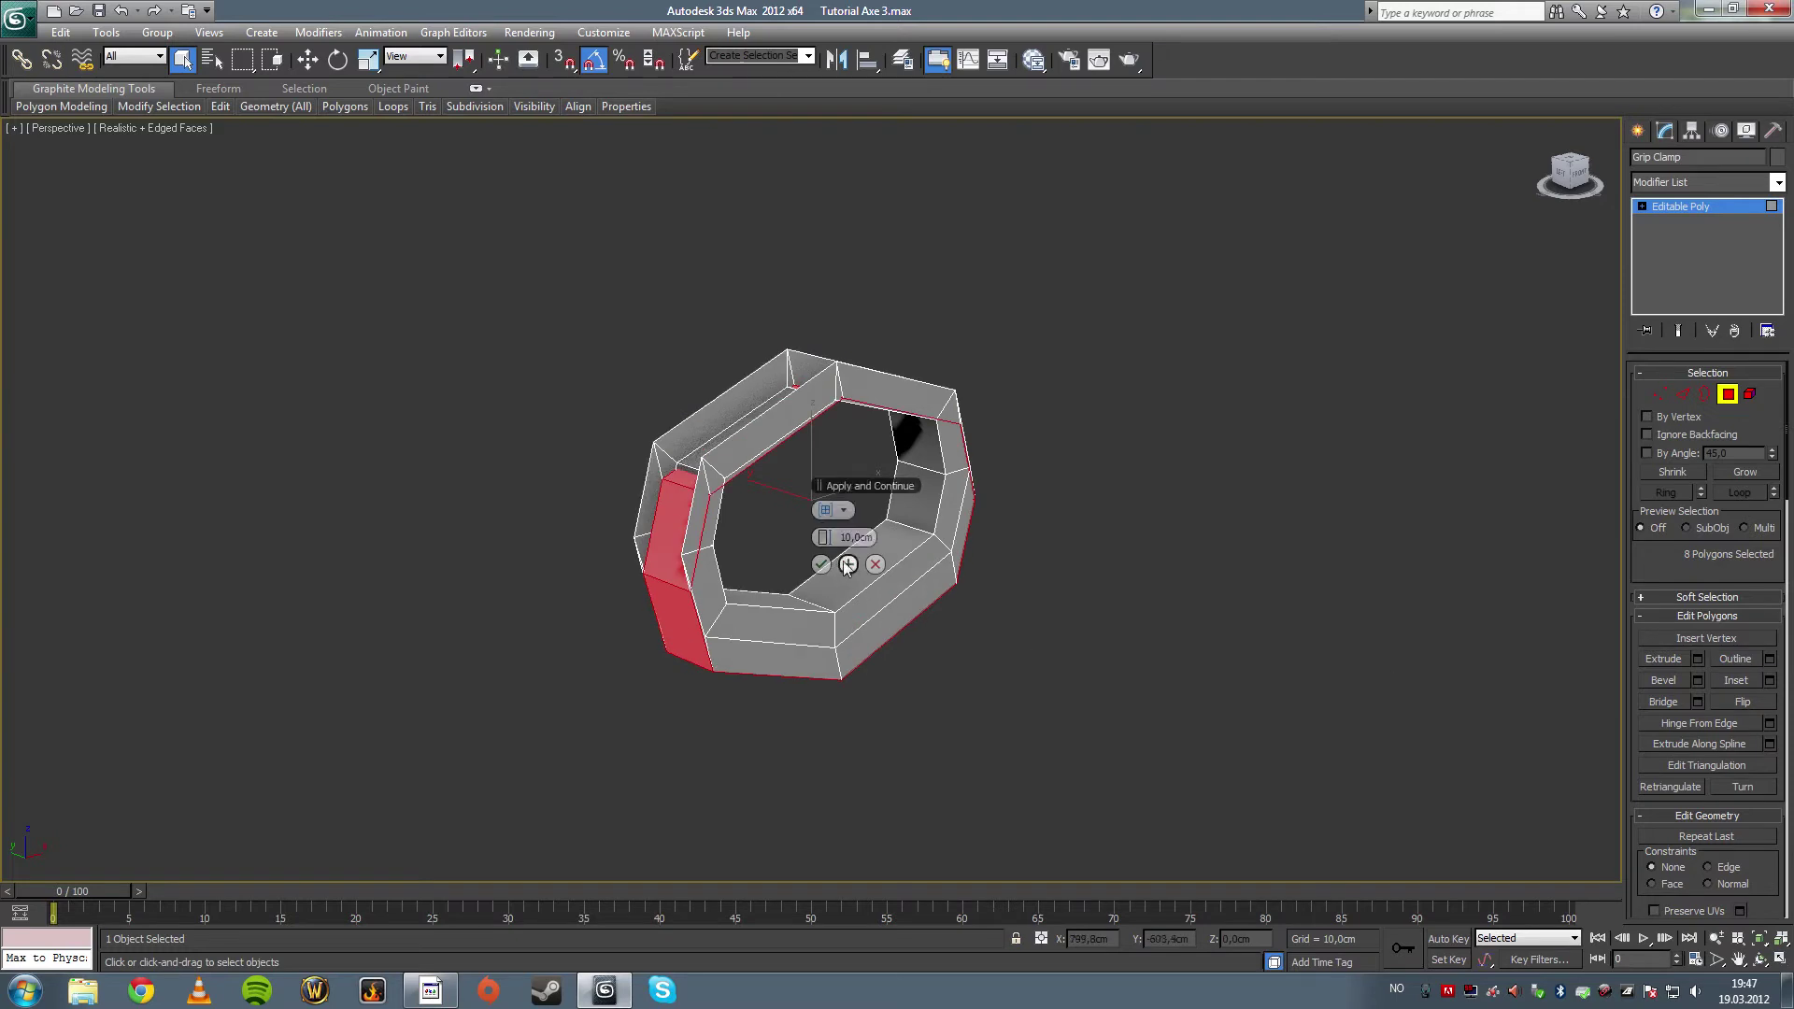
pyautogui.click(843, 510)
pyautogui.click(861, 548)
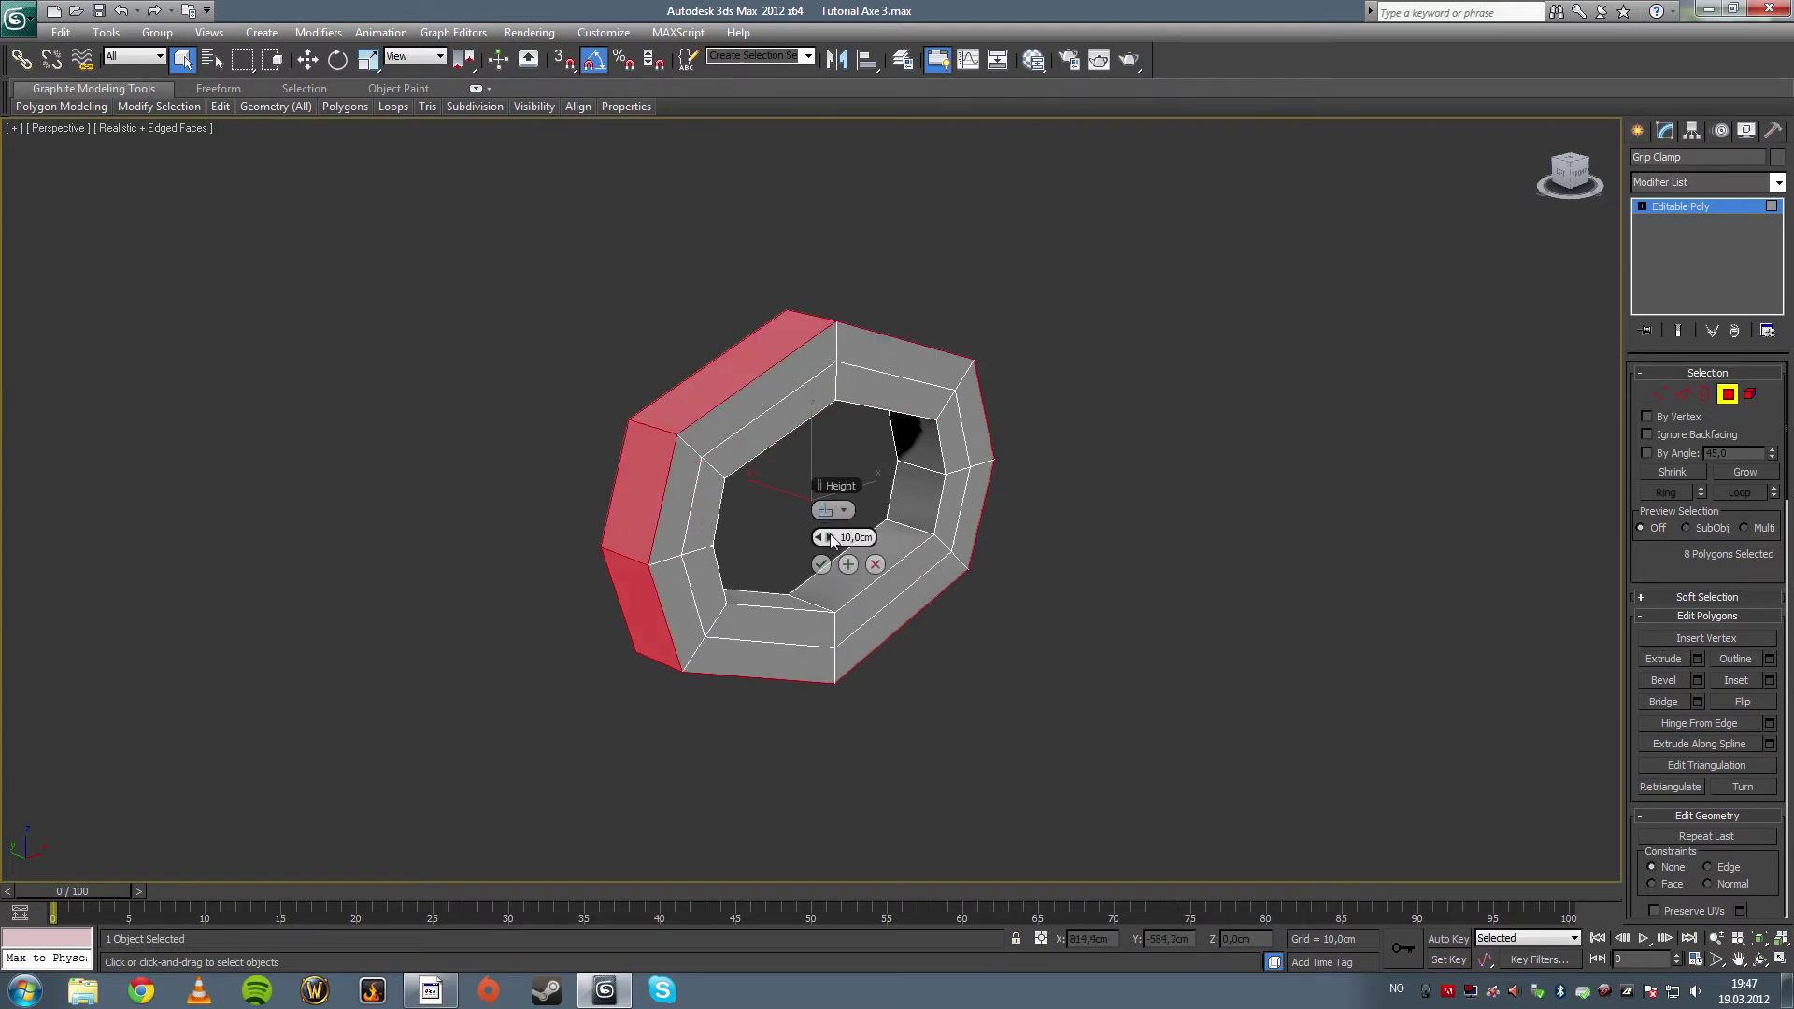
pyautogui.moveTo(858, 550)
pyautogui.mouseDown()
pyautogui.moveTo(802, 550)
pyautogui.moveTo(844, 548)
pyautogui.mouseUp()
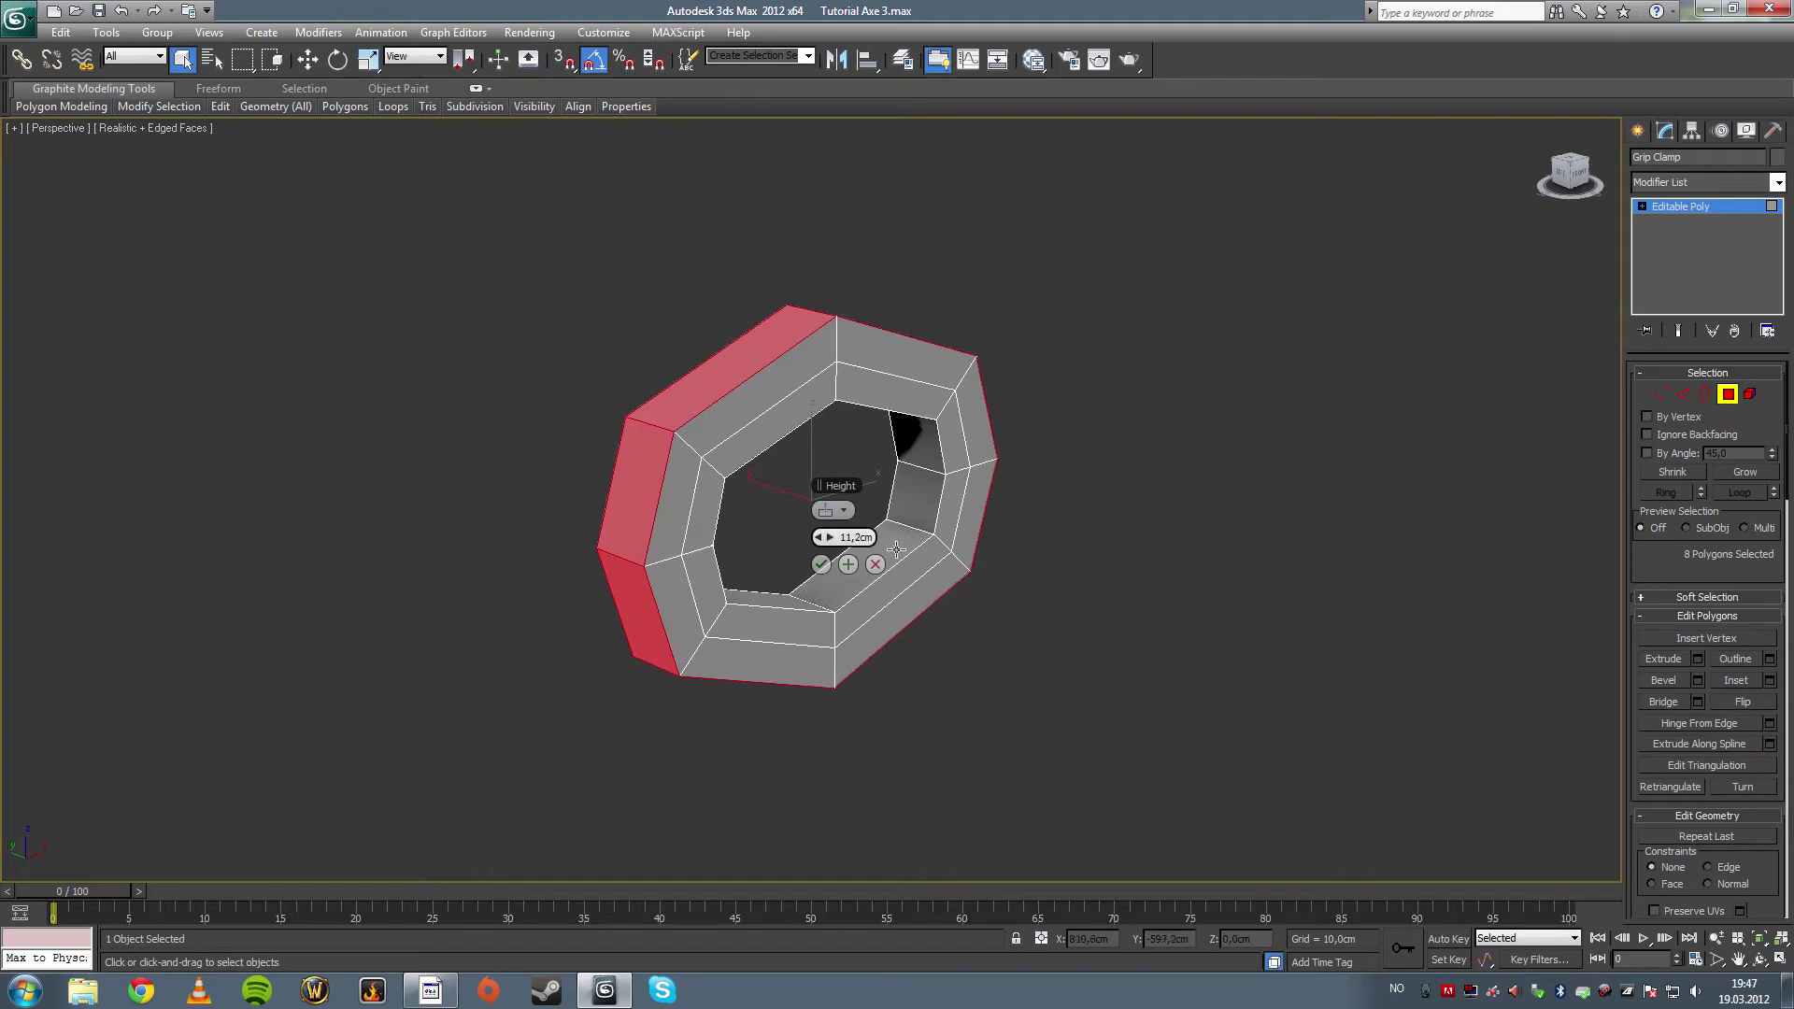
pyautogui.keyDown('alt'); pyautogui.moveTo(953, 541); pyautogui.dragTo(989, 524, button='middle'); pyautogui.keyUp('alt')
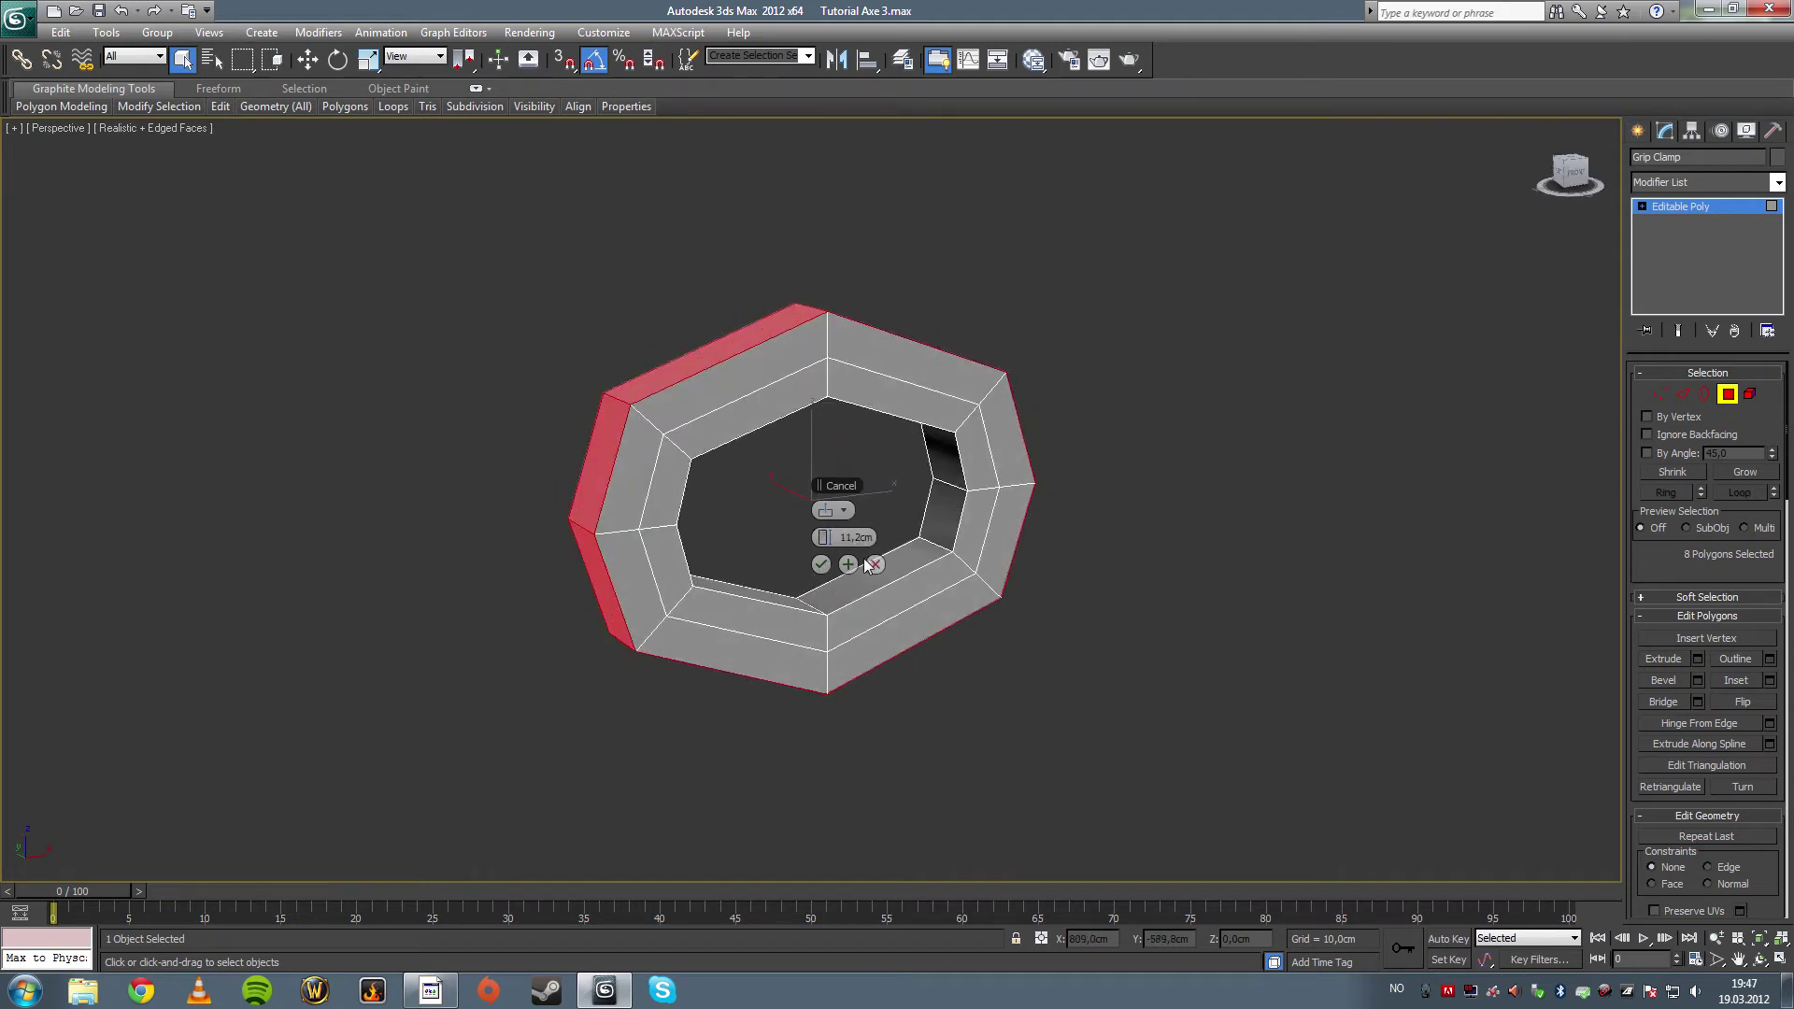
pyautogui.click(821, 565)
pyautogui.keyDown('alt'); pyautogui.moveTo(821, 561); pyautogui.dragTo(1204, 594, button='middle'); pyautogui.keyUp('alt')
pyautogui.click(1203, 593)
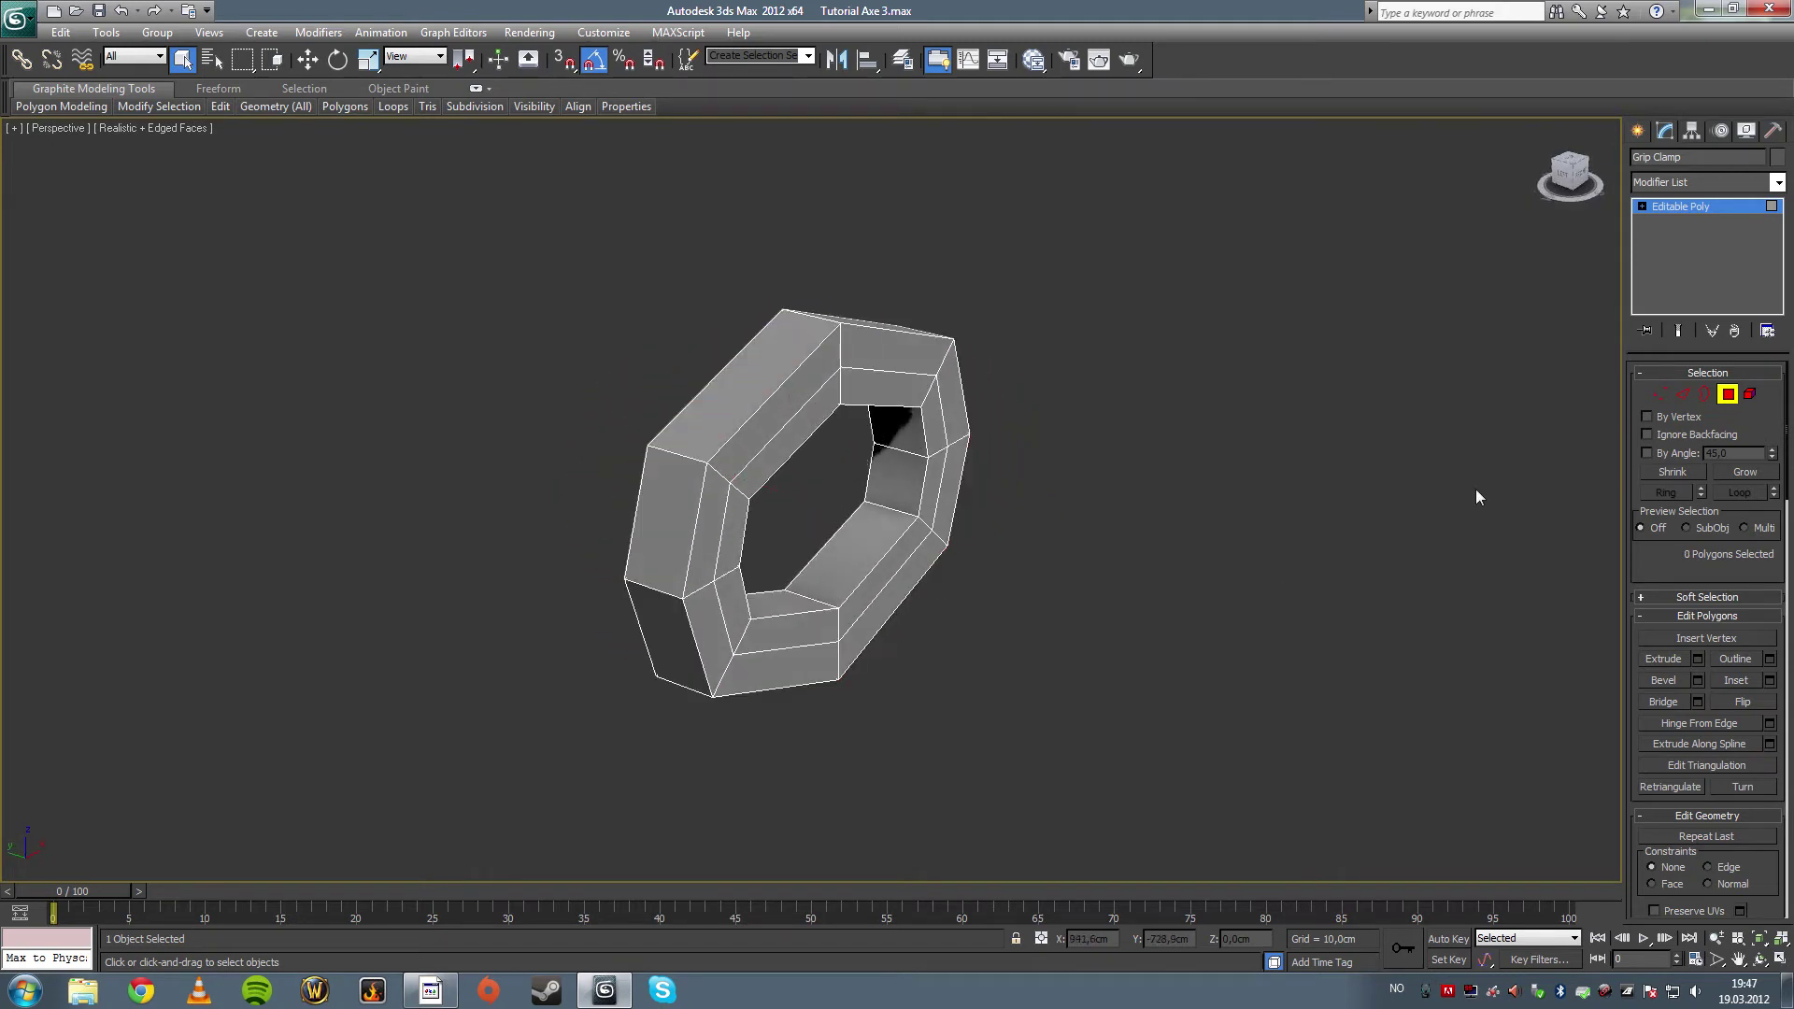
# - Extrude the outer ring of eight polygons on the clamp's front face by 16.2 cm
pyautogui.keyDown('alt'); pyautogui.moveTo(1470, 496); pyautogui.dragTo(1206, 488, button='middle'); pyautogui.keyUp('alt')
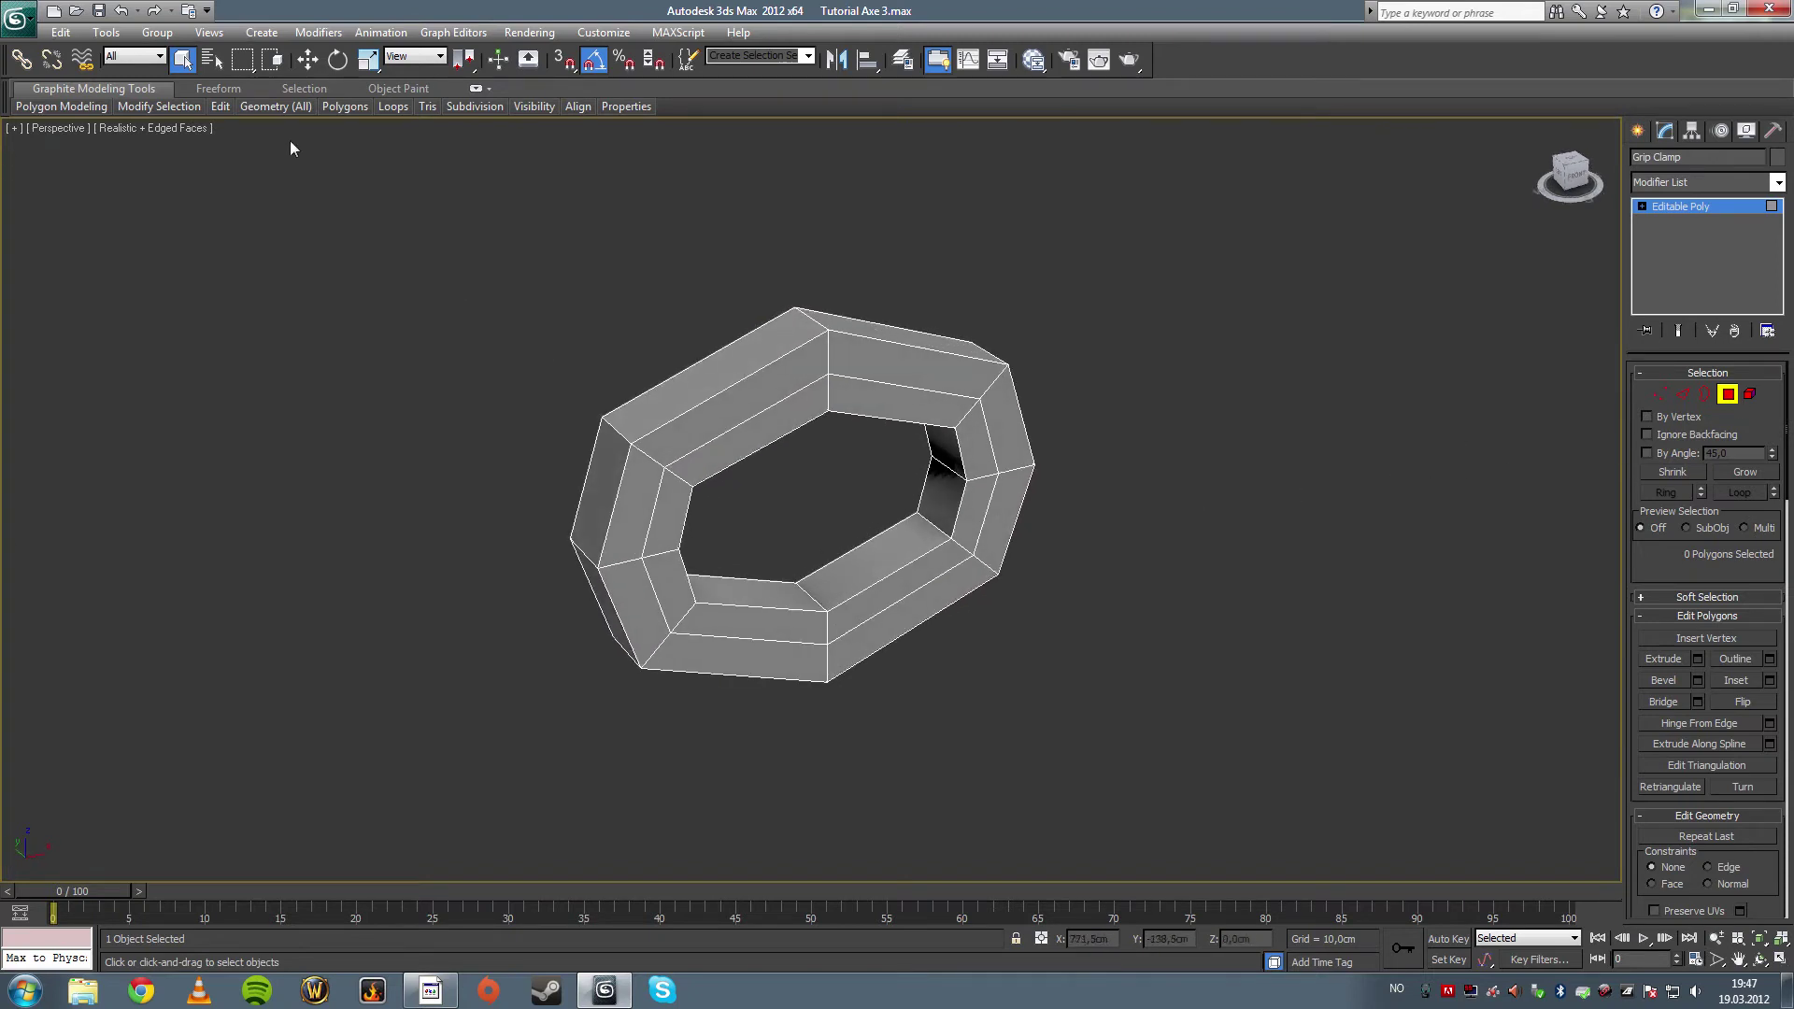
pyautogui.click(1683, 394)
pyautogui.click(828, 364)
pyautogui.click(1678, 493)
pyautogui.keyDown('ctrl'); pyautogui.click(1728, 394); pyautogui.keyUp('ctrl')
pyautogui.keyDown('alt'); pyautogui.moveTo(1339, 533); pyautogui.dragTo(1215, 556, button='middle'); pyautogui.keyUp('alt')
pyautogui.click(1695, 658)
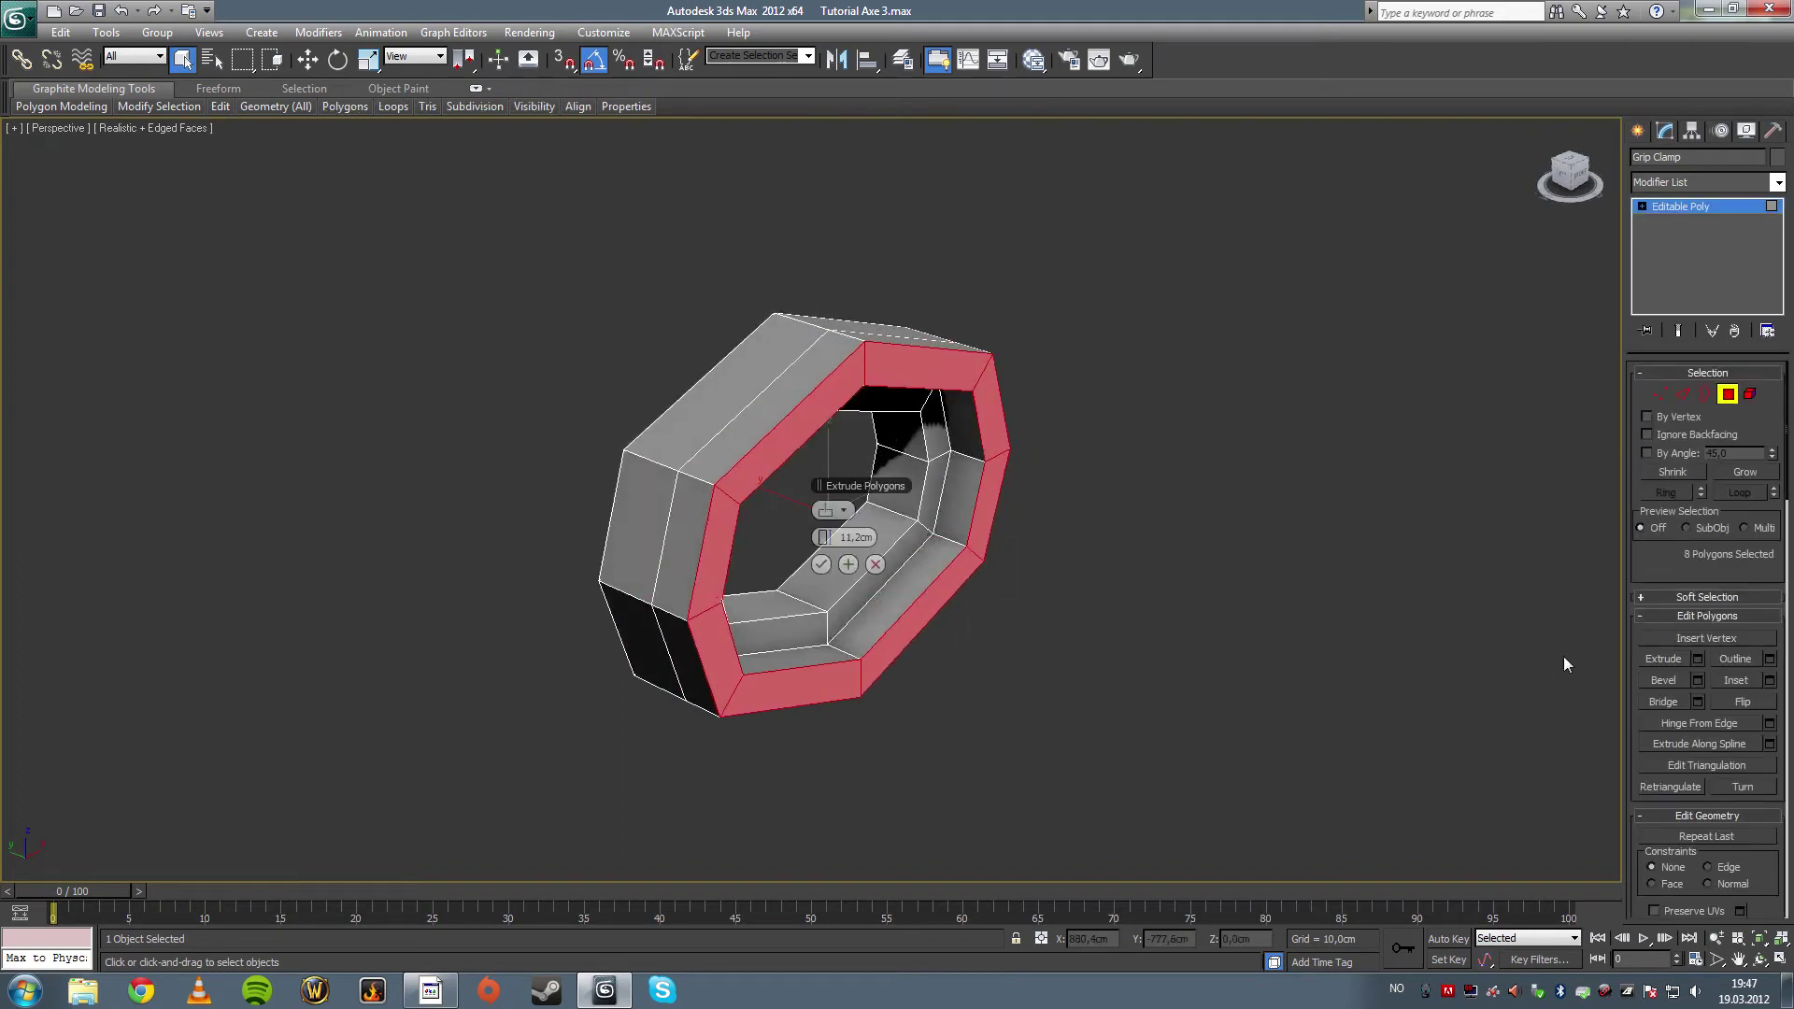
pyautogui.moveTo(828, 537); pyautogui.dragTo(880, 514)
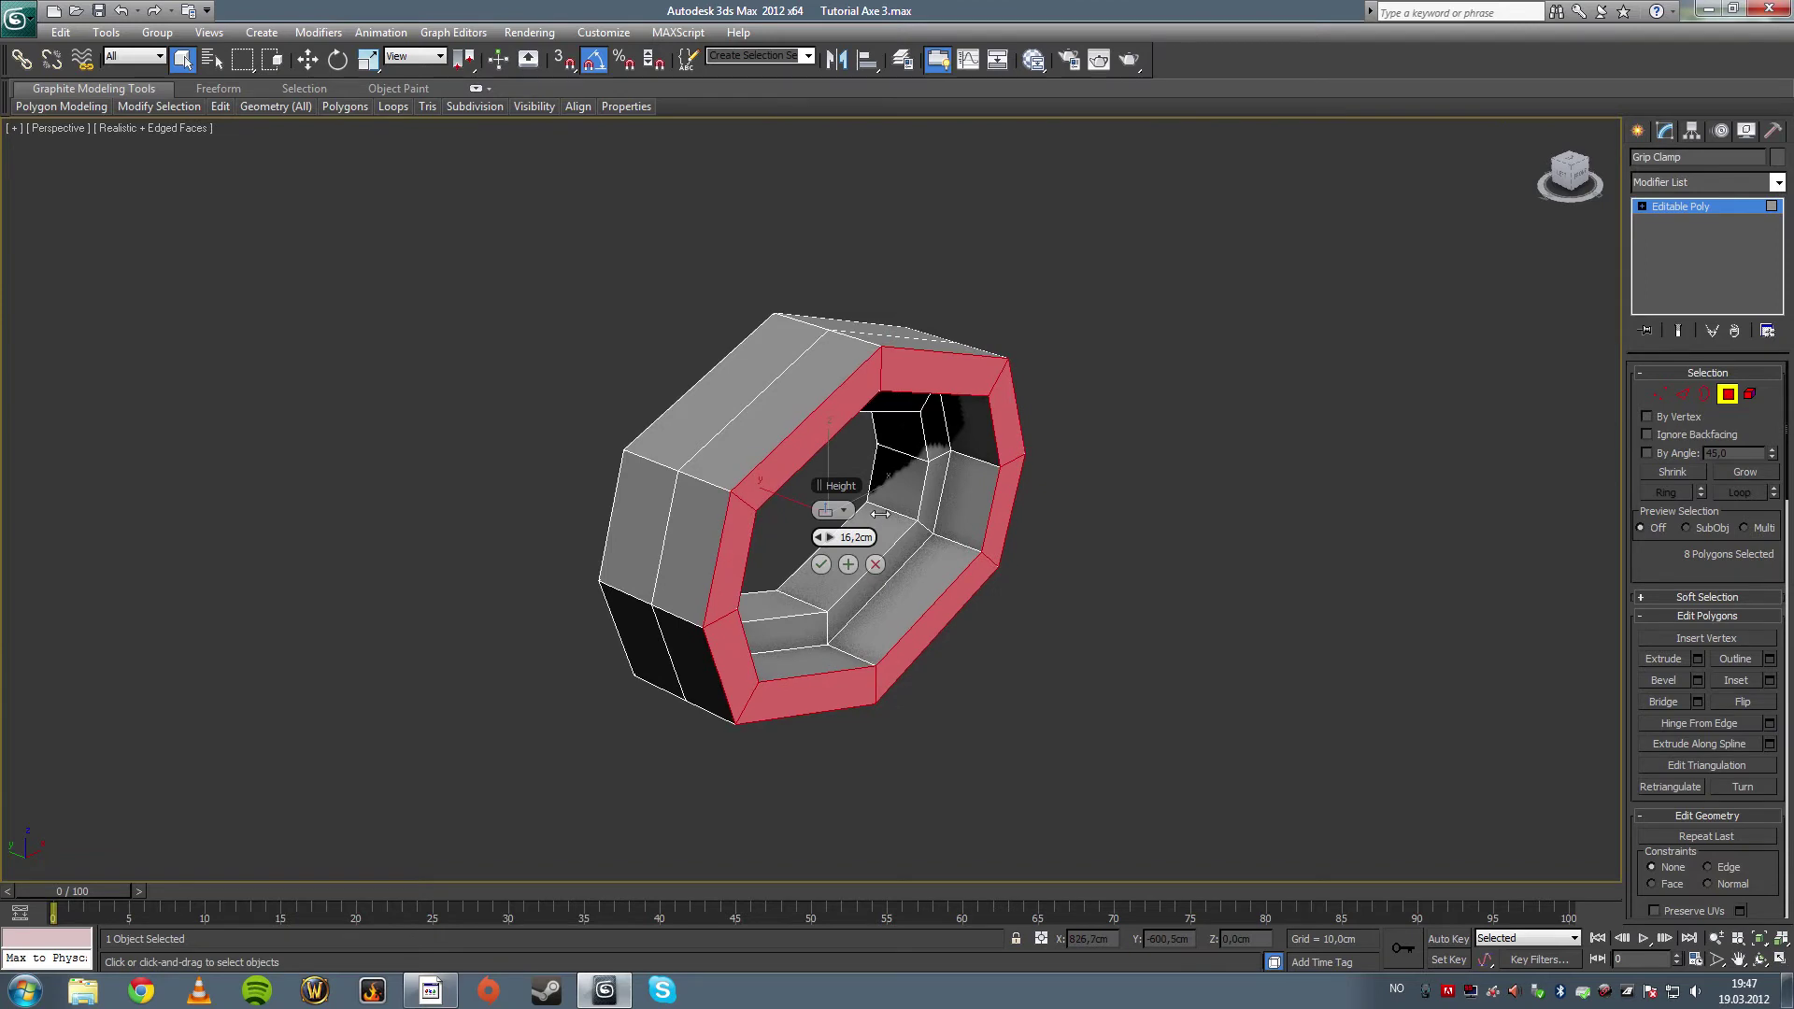
pyautogui.click(820, 564)
pyautogui.click(1664, 394)
pyautogui.hotkey('alt', 'w')
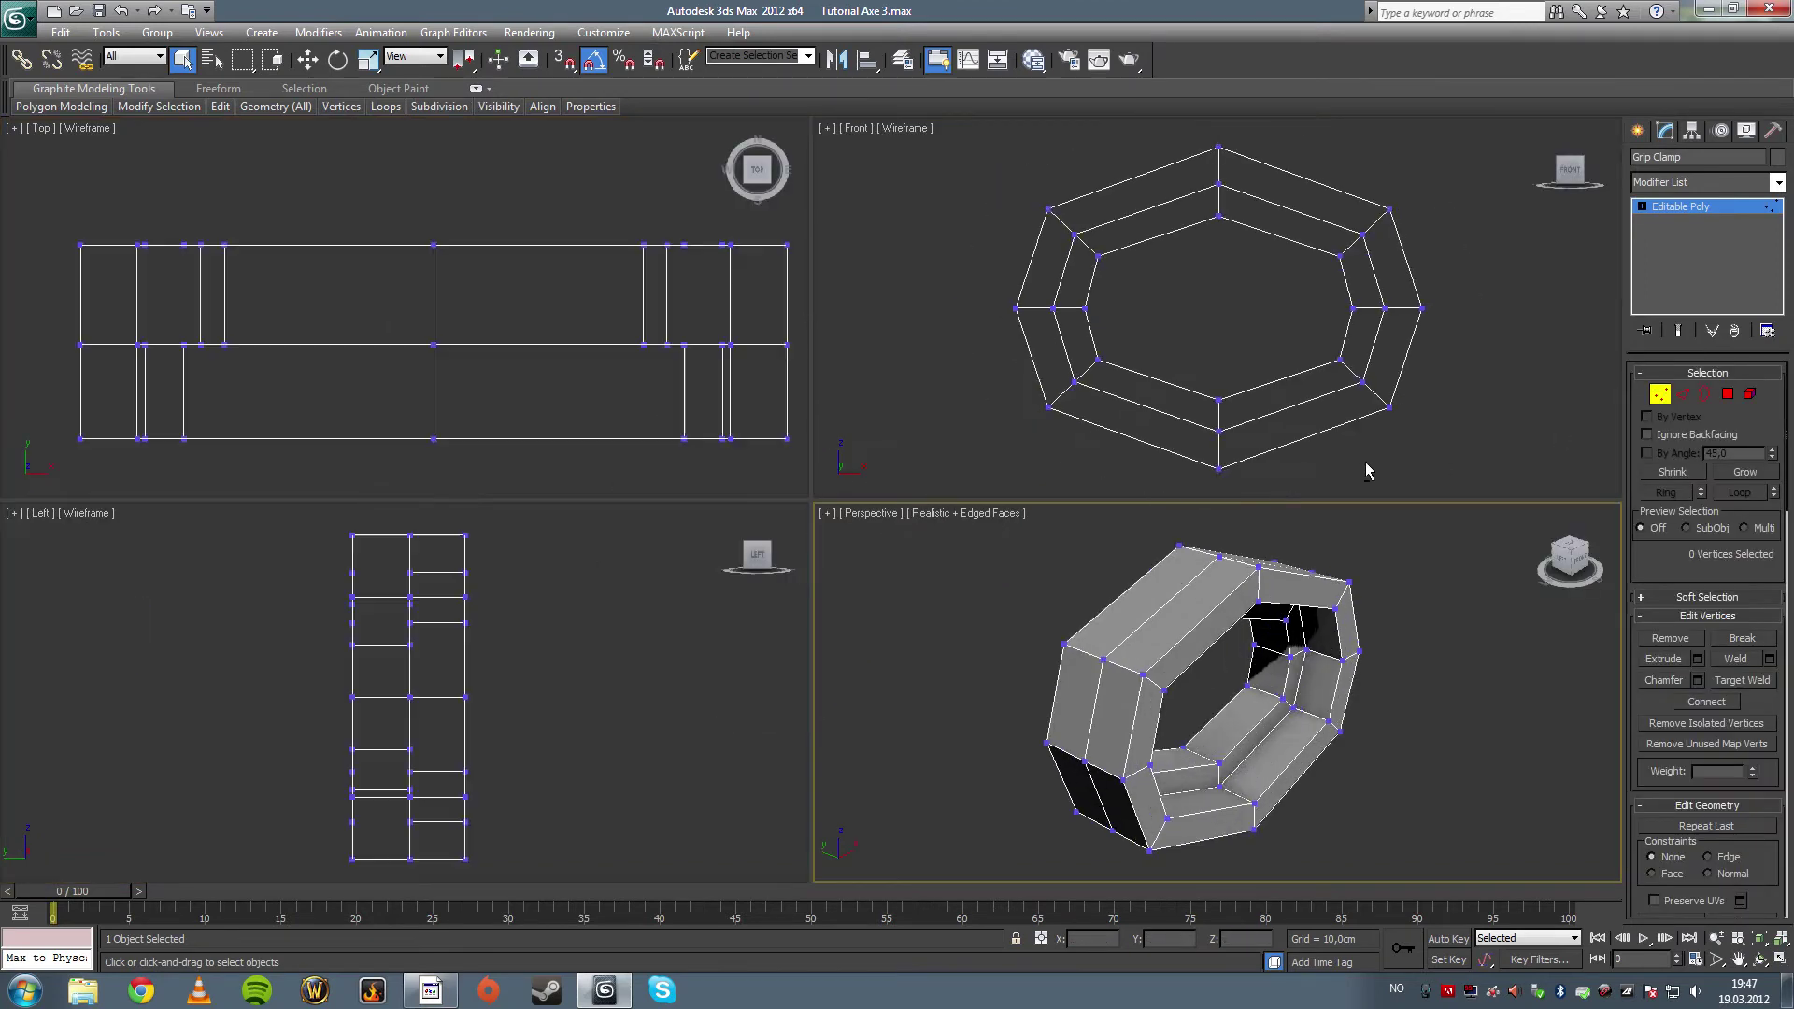
pyautogui.click(486, 411)
pyautogui.moveTo(488, 480); pyautogui.dragTo(440, 373, button='middle')
pyautogui.hotkey('alt', 'w')
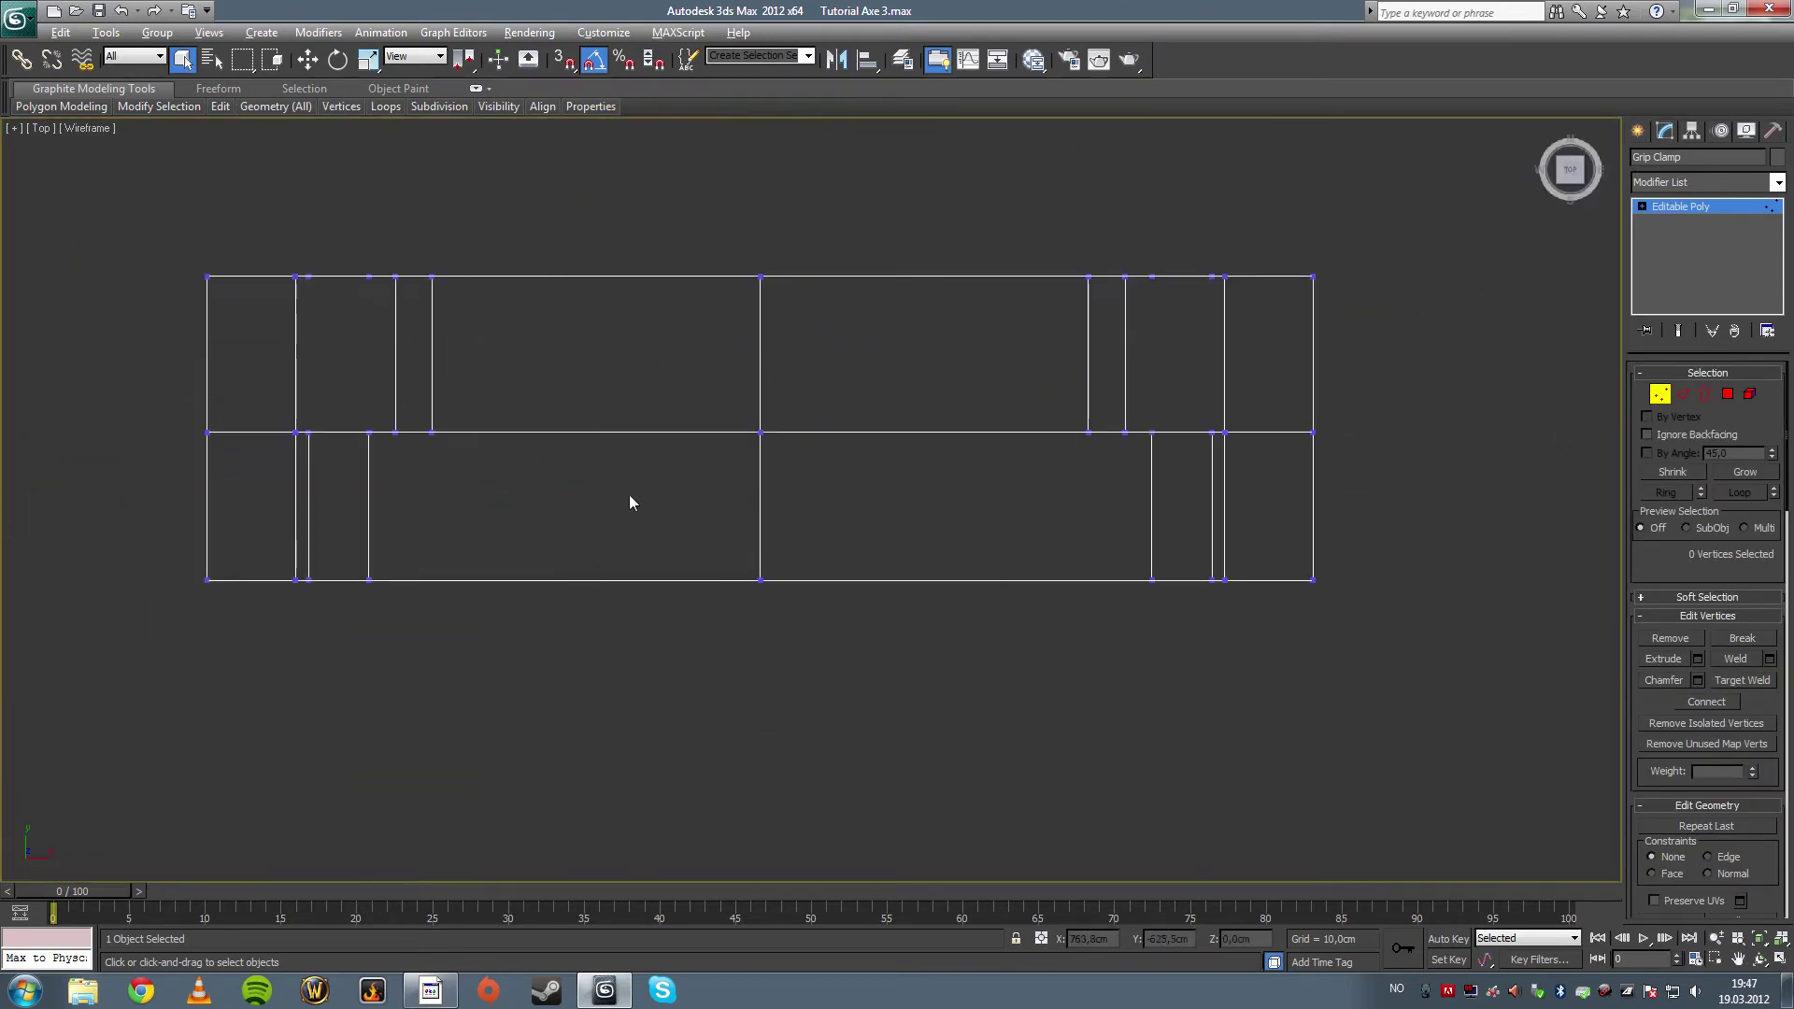
pyautogui.moveTo(660, 505); pyautogui.dragTo(612, 505, button='middle')
pyautogui.moveTo(612, 504); pyautogui.dragTo(827, 704)
pyautogui.scroll(-1, 827, 705)
pyautogui.moveTo(827, 704); pyautogui.dragTo(772, 649, button='middle')
pyautogui.scroll(-5, 802, 609)
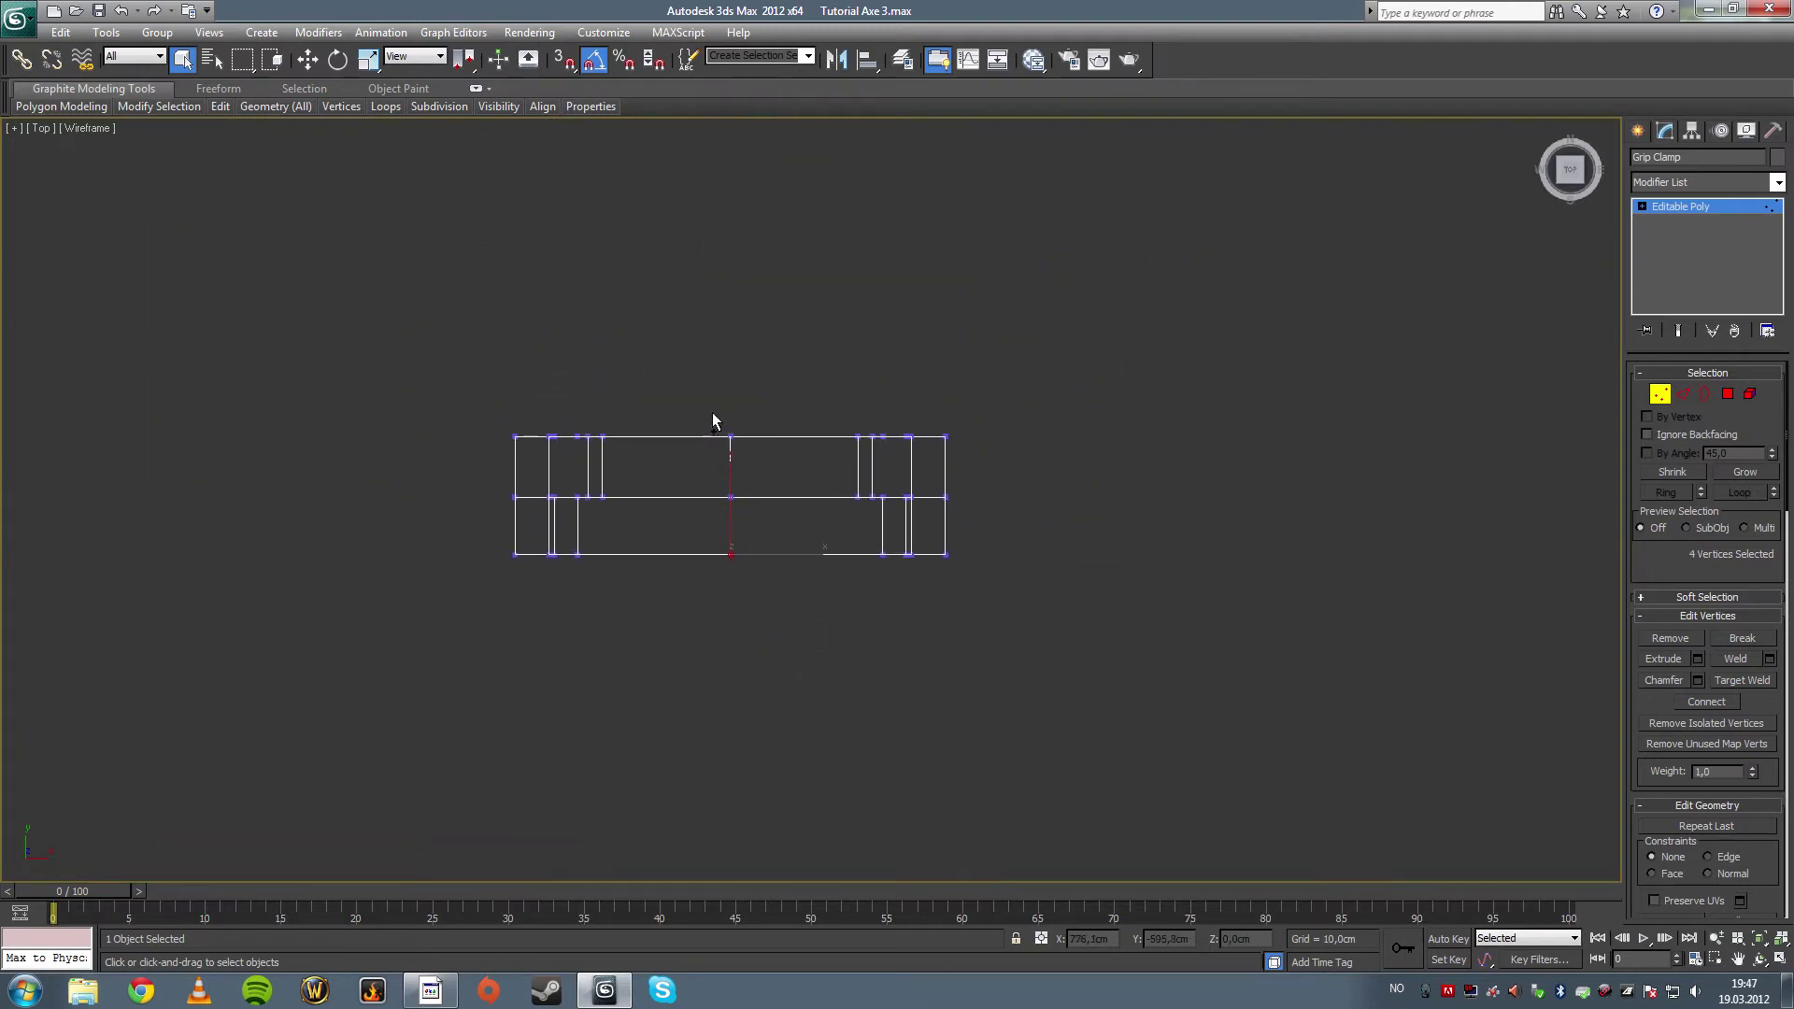
pyautogui.click(366, 62)
pyautogui.moveTo(737, 400); pyautogui.dragTo(735, 80)
pyautogui.hotkey('ctrl', 'z')
pyautogui.click(905, 705)
pyautogui.moveTo(704, 549); pyautogui.dragTo(791, 615)
pyautogui.press('w')
pyautogui.click(734, 621)
pyautogui.hotkey('alt', 'w')
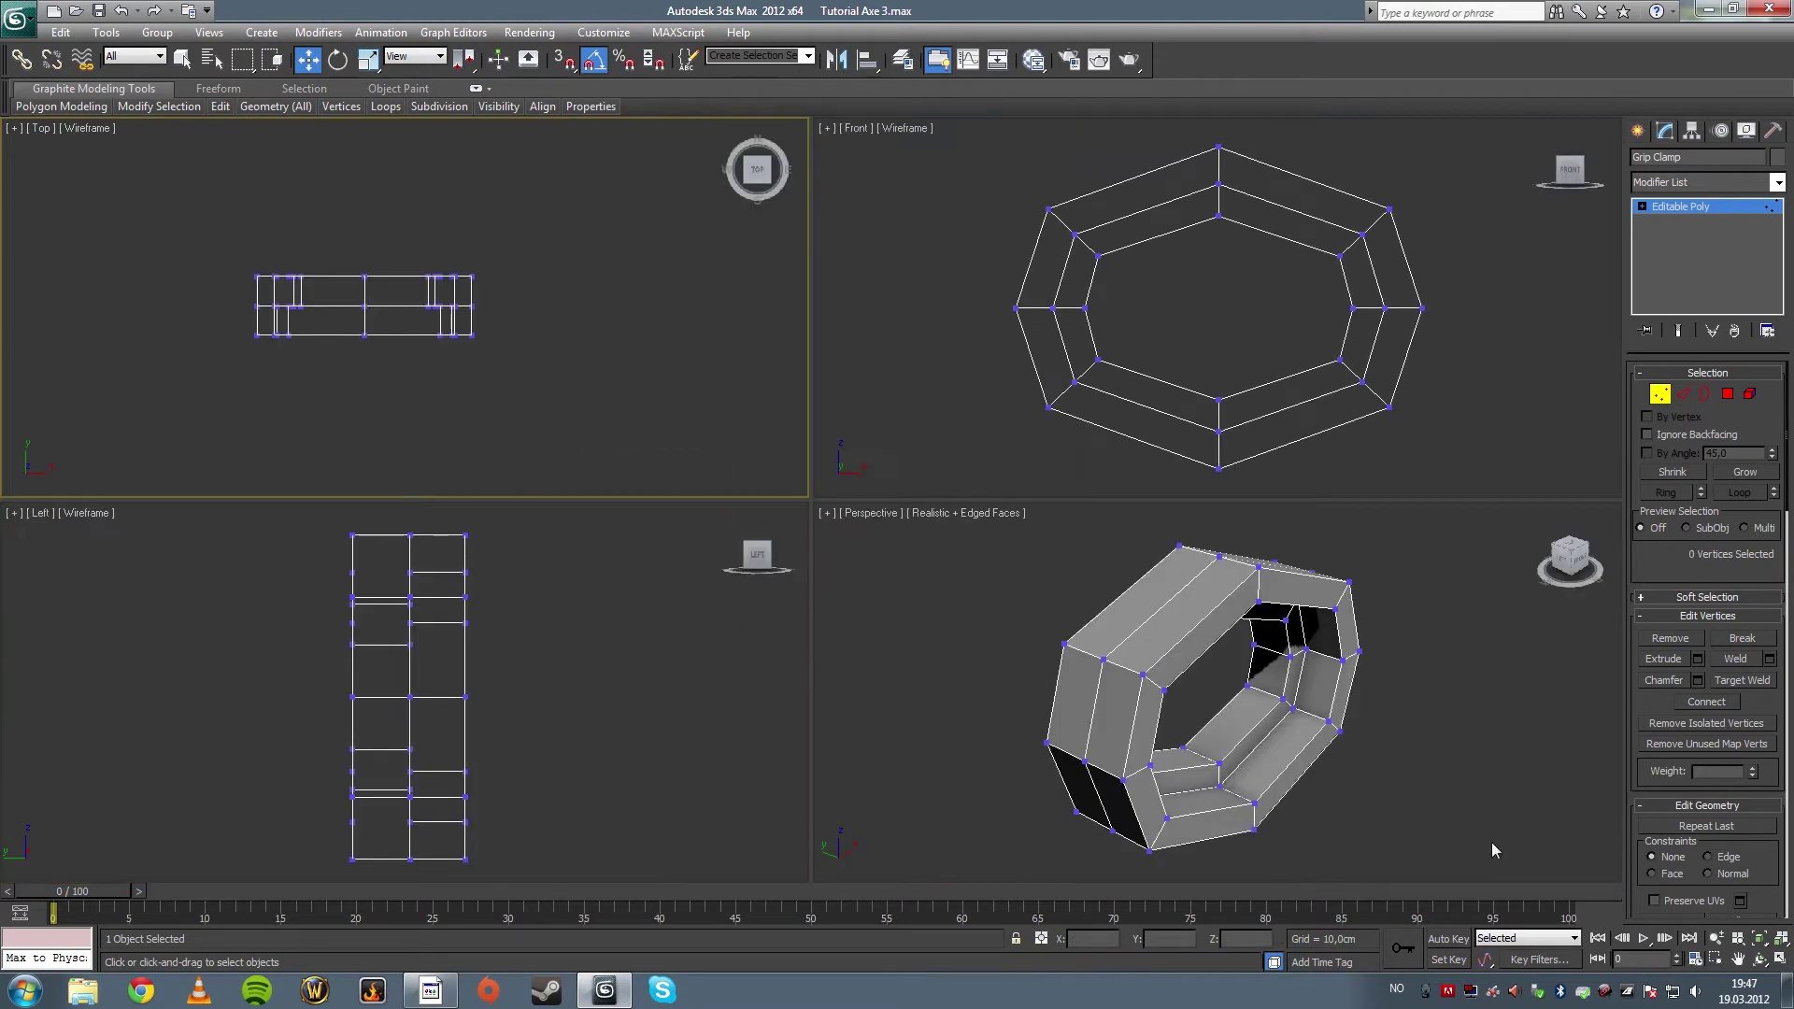
# - Connect the upper and lower edges on both sides of the clamp's centre line with one segment
pyautogui.click(1491, 843)
pyautogui.click(1682, 394)
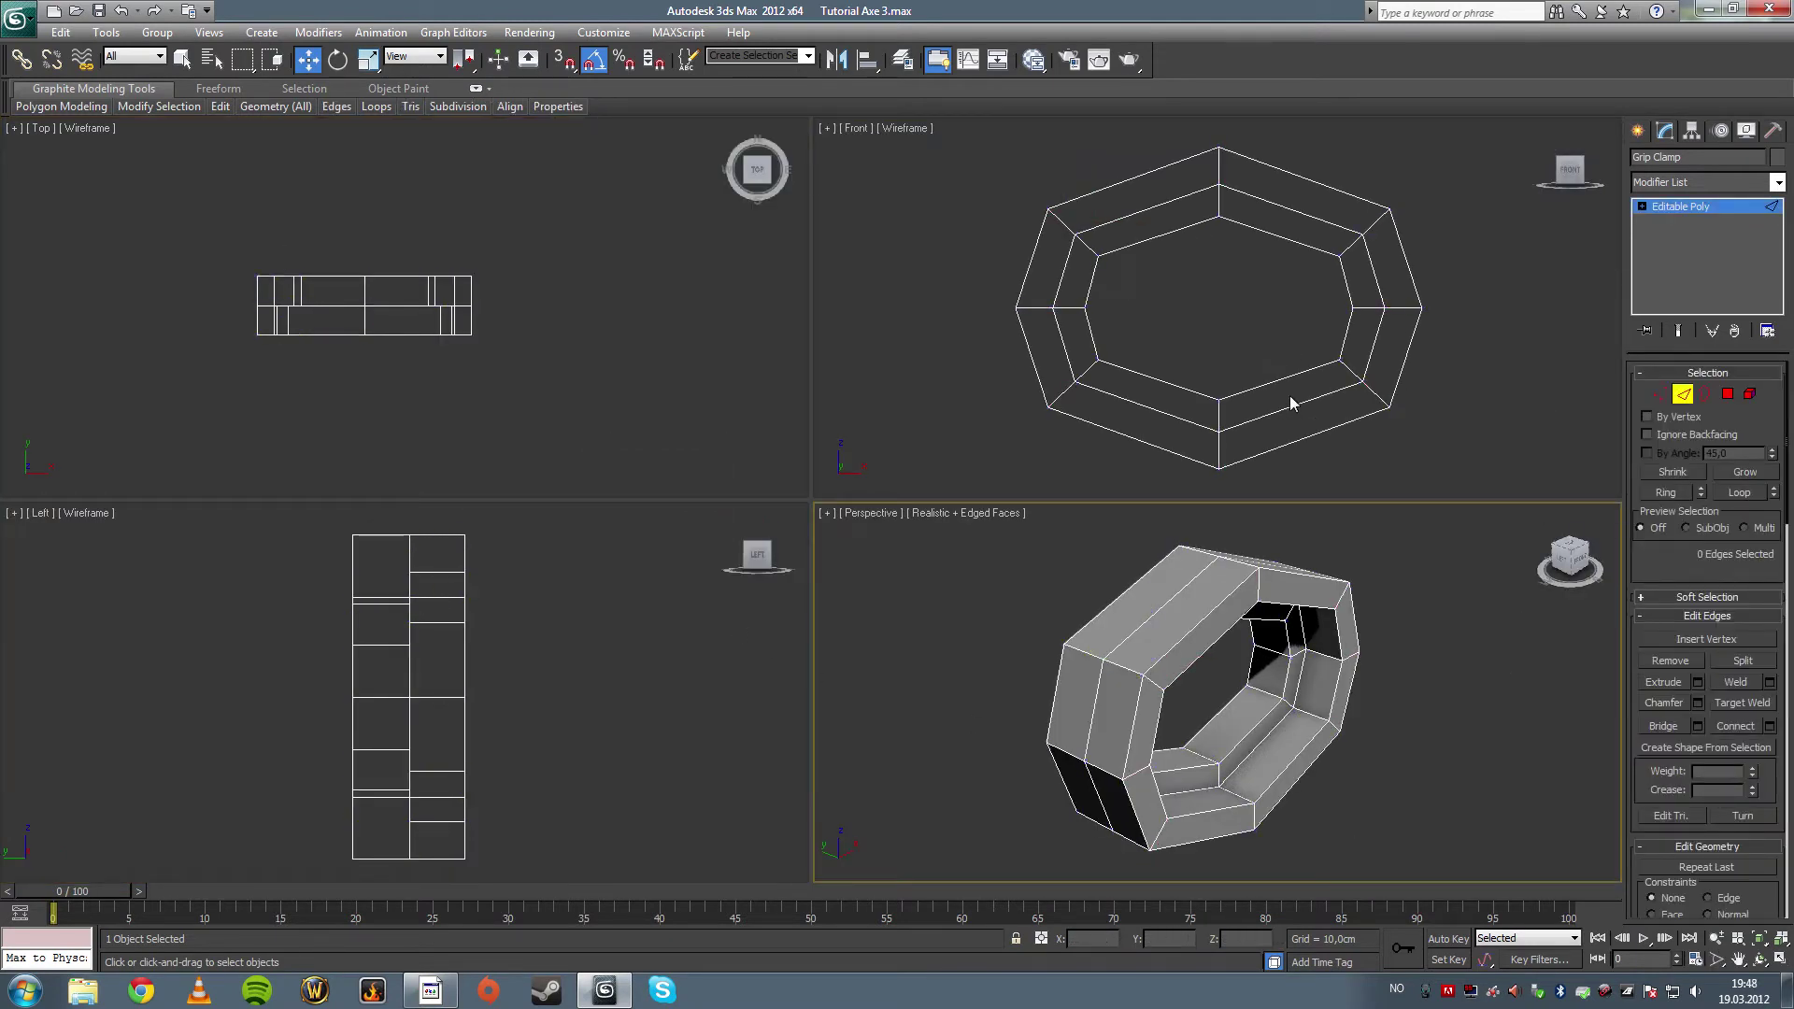
pyautogui.moveTo(1294, 401); pyautogui.dragTo(1257, 393, button='middle')
pyautogui.moveTo(1125, 240); pyautogui.dragTo(1126, 265)
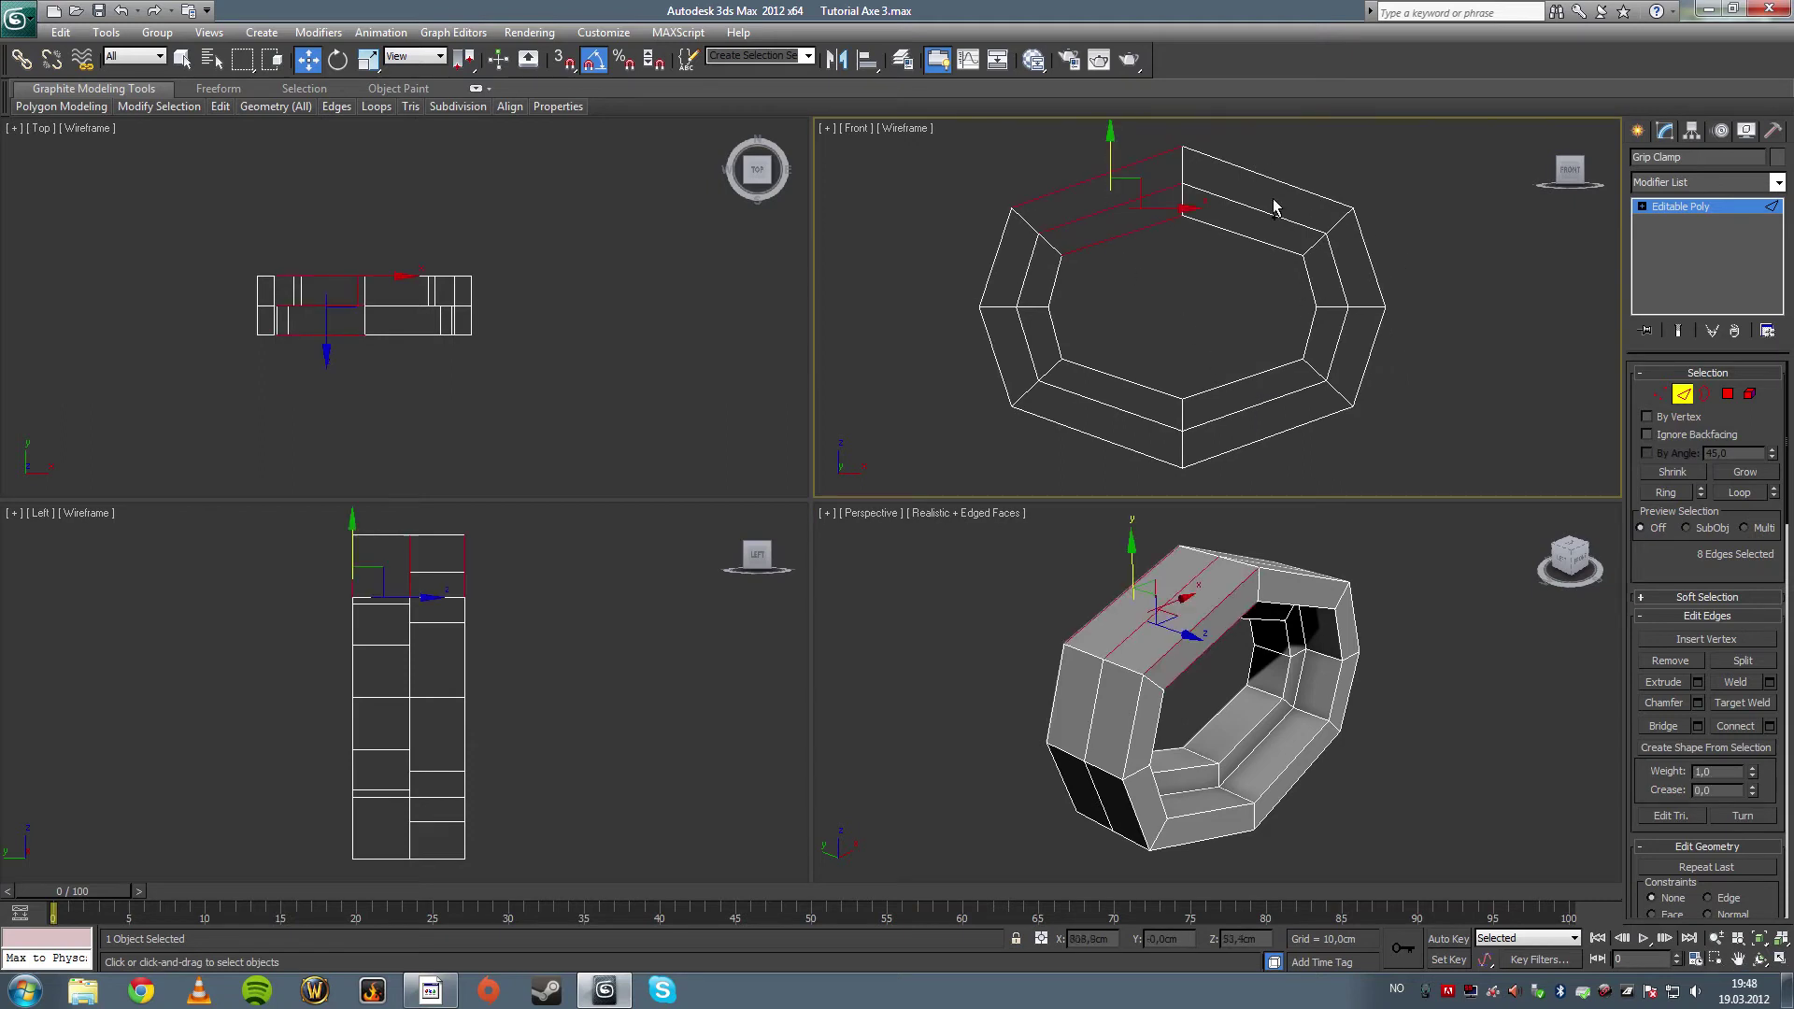
pyautogui.press('q')
pyautogui.click(1093, 283)
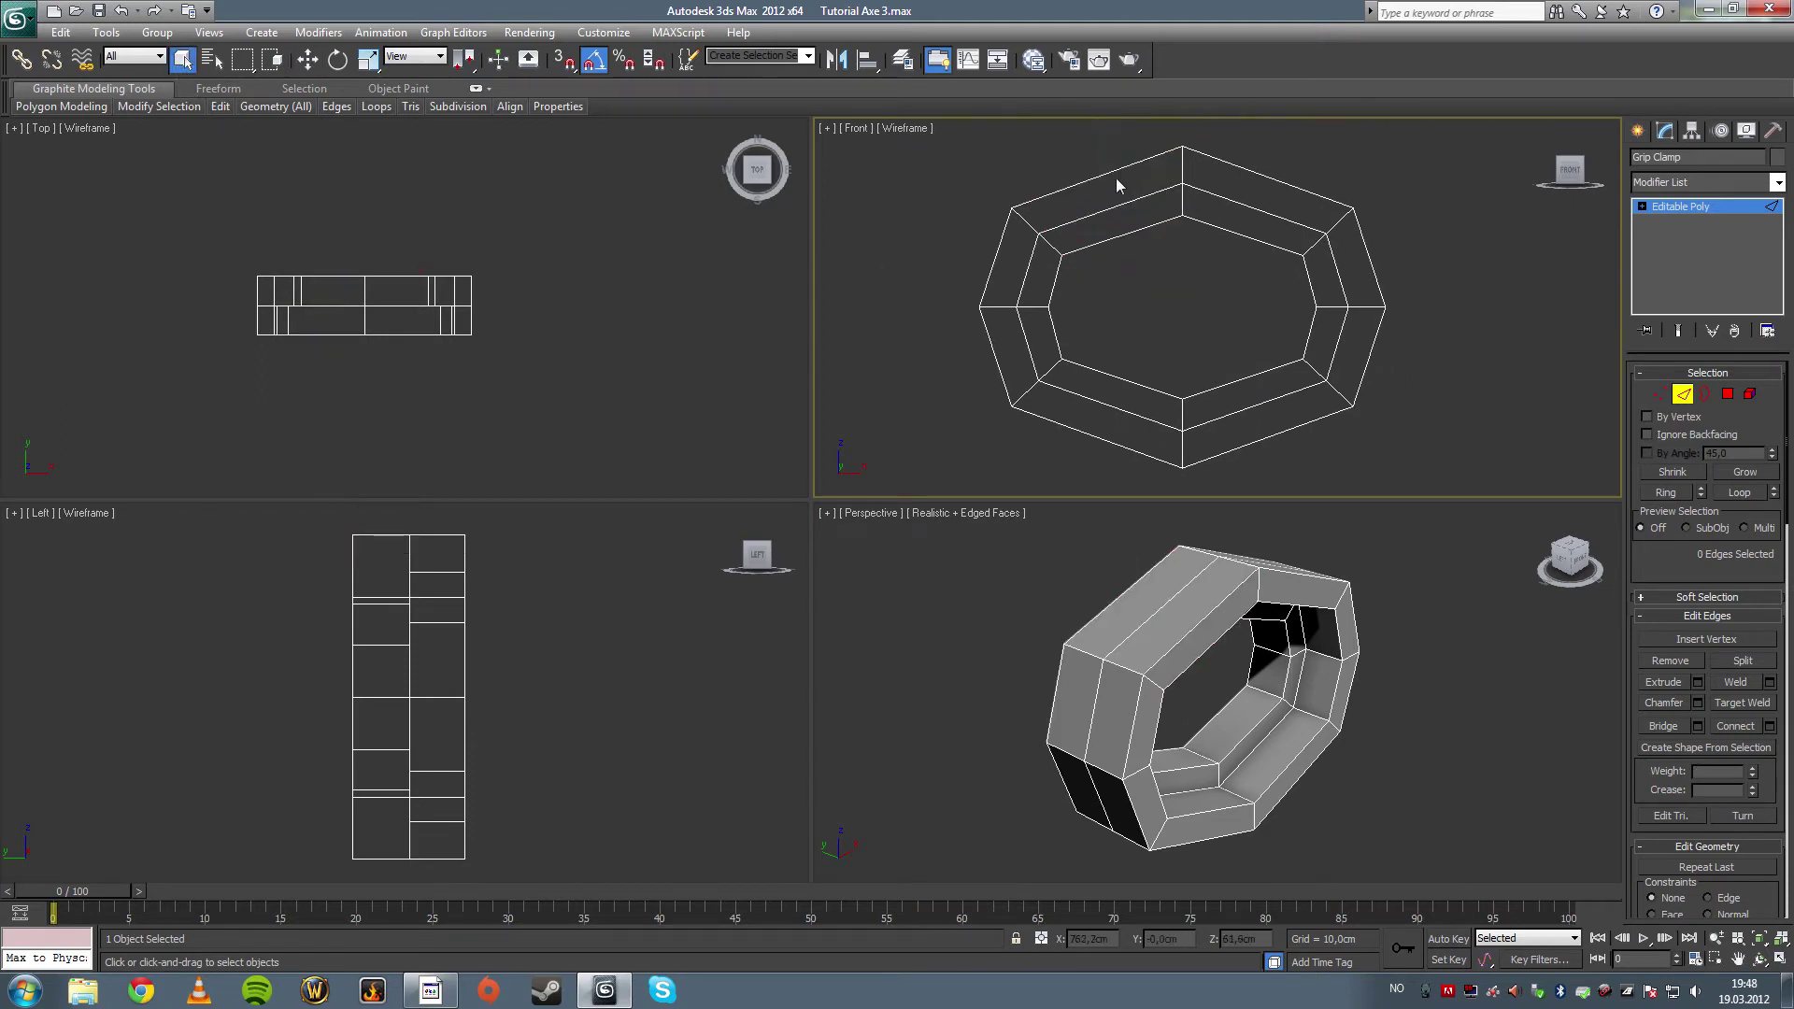
pyautogui.moveTo(1121, 534); pyautogui.dragTo(1122, 535)
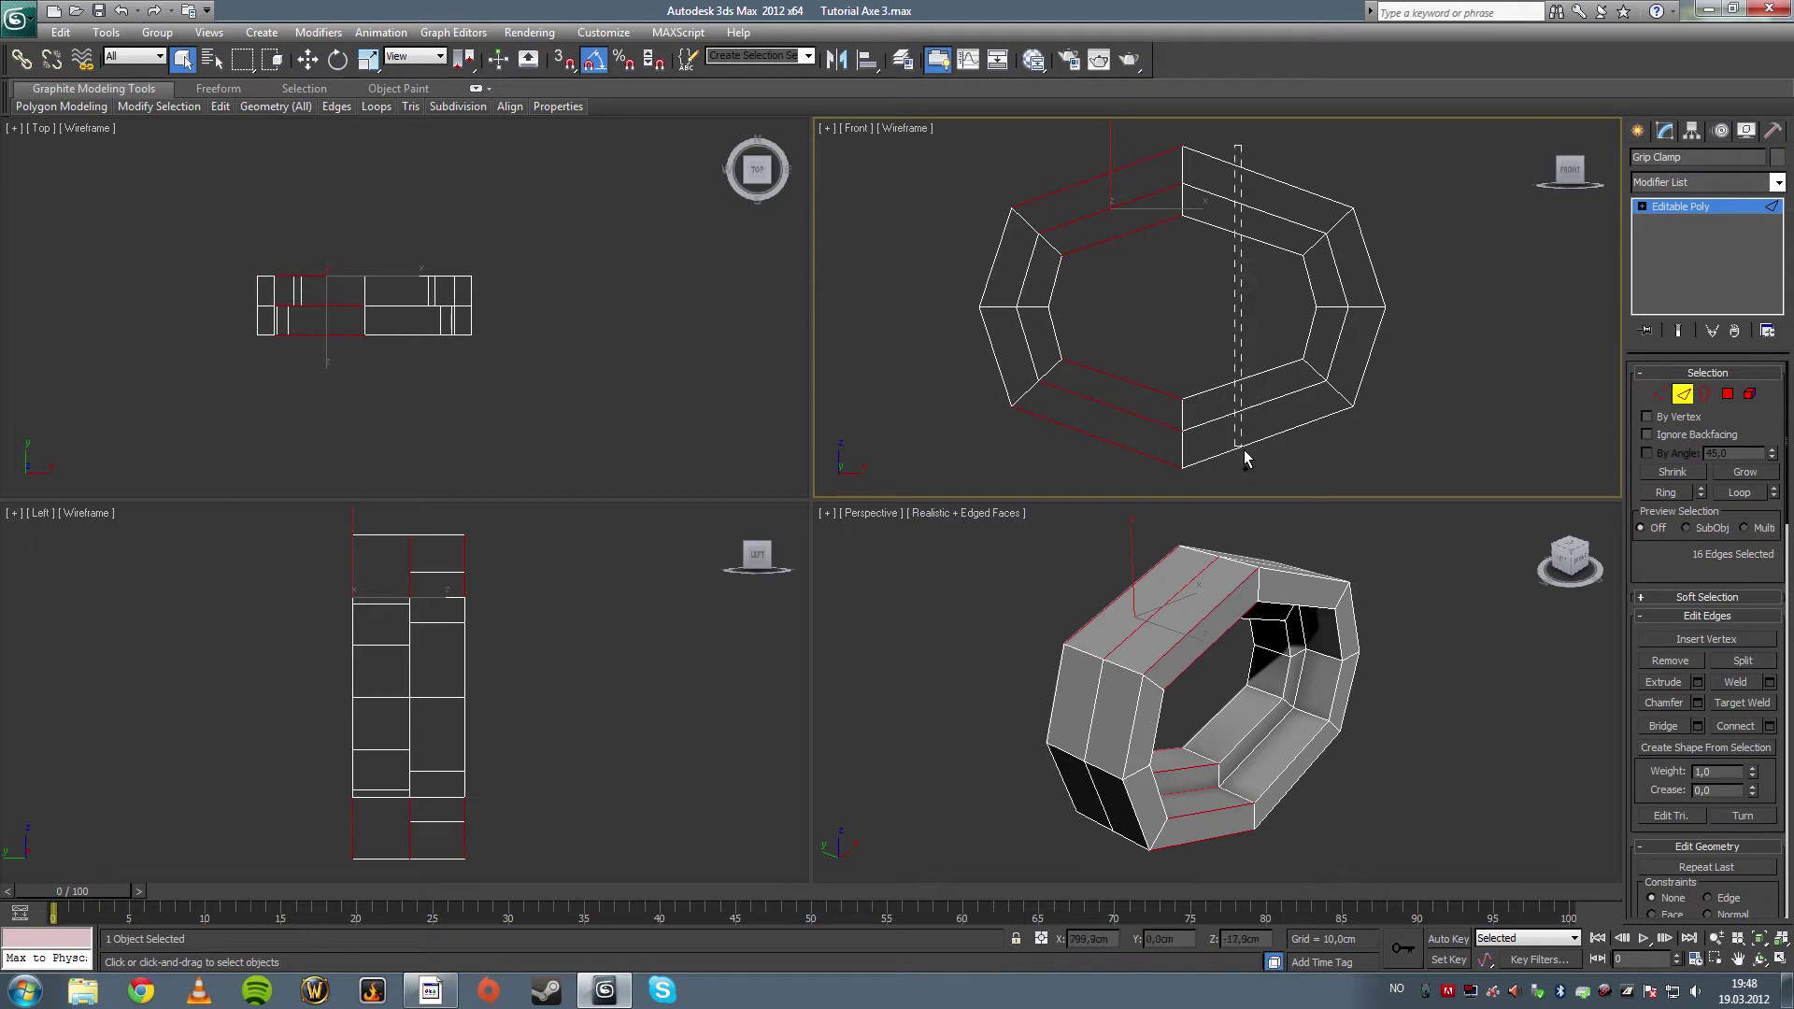
pyautogui.keyDown('ctrl'); pyautogui.moveTo(1245, 458); pyautogui.dragTo(1246, 459); pyautogui.keyUp('ctrl')
pyautogui.click(1769, 726)
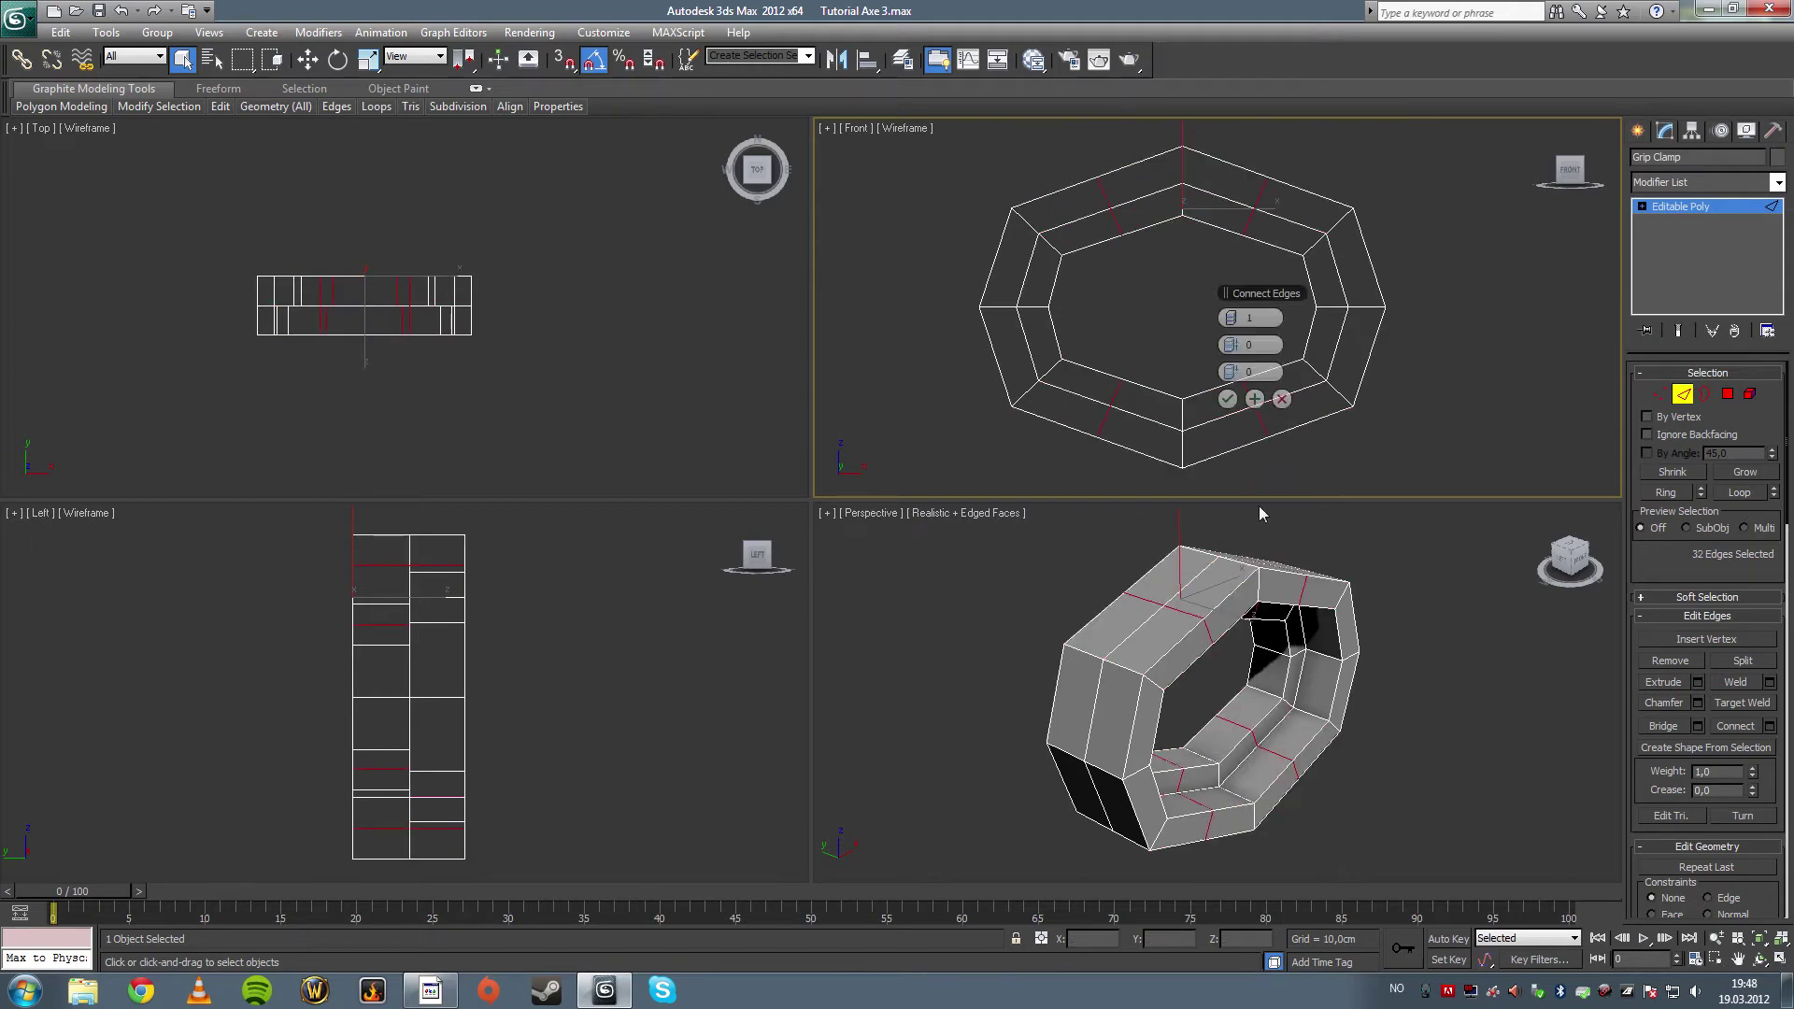
pyautogui.click(1228, 400)
# - Raise the new vertices on both sides of the clamp's upper centre slightly in the front view
pyautogui.press('1')
pyautogui.moveTo(1173, 270); pyautogui.dragTo(1167, 309, button='middle')
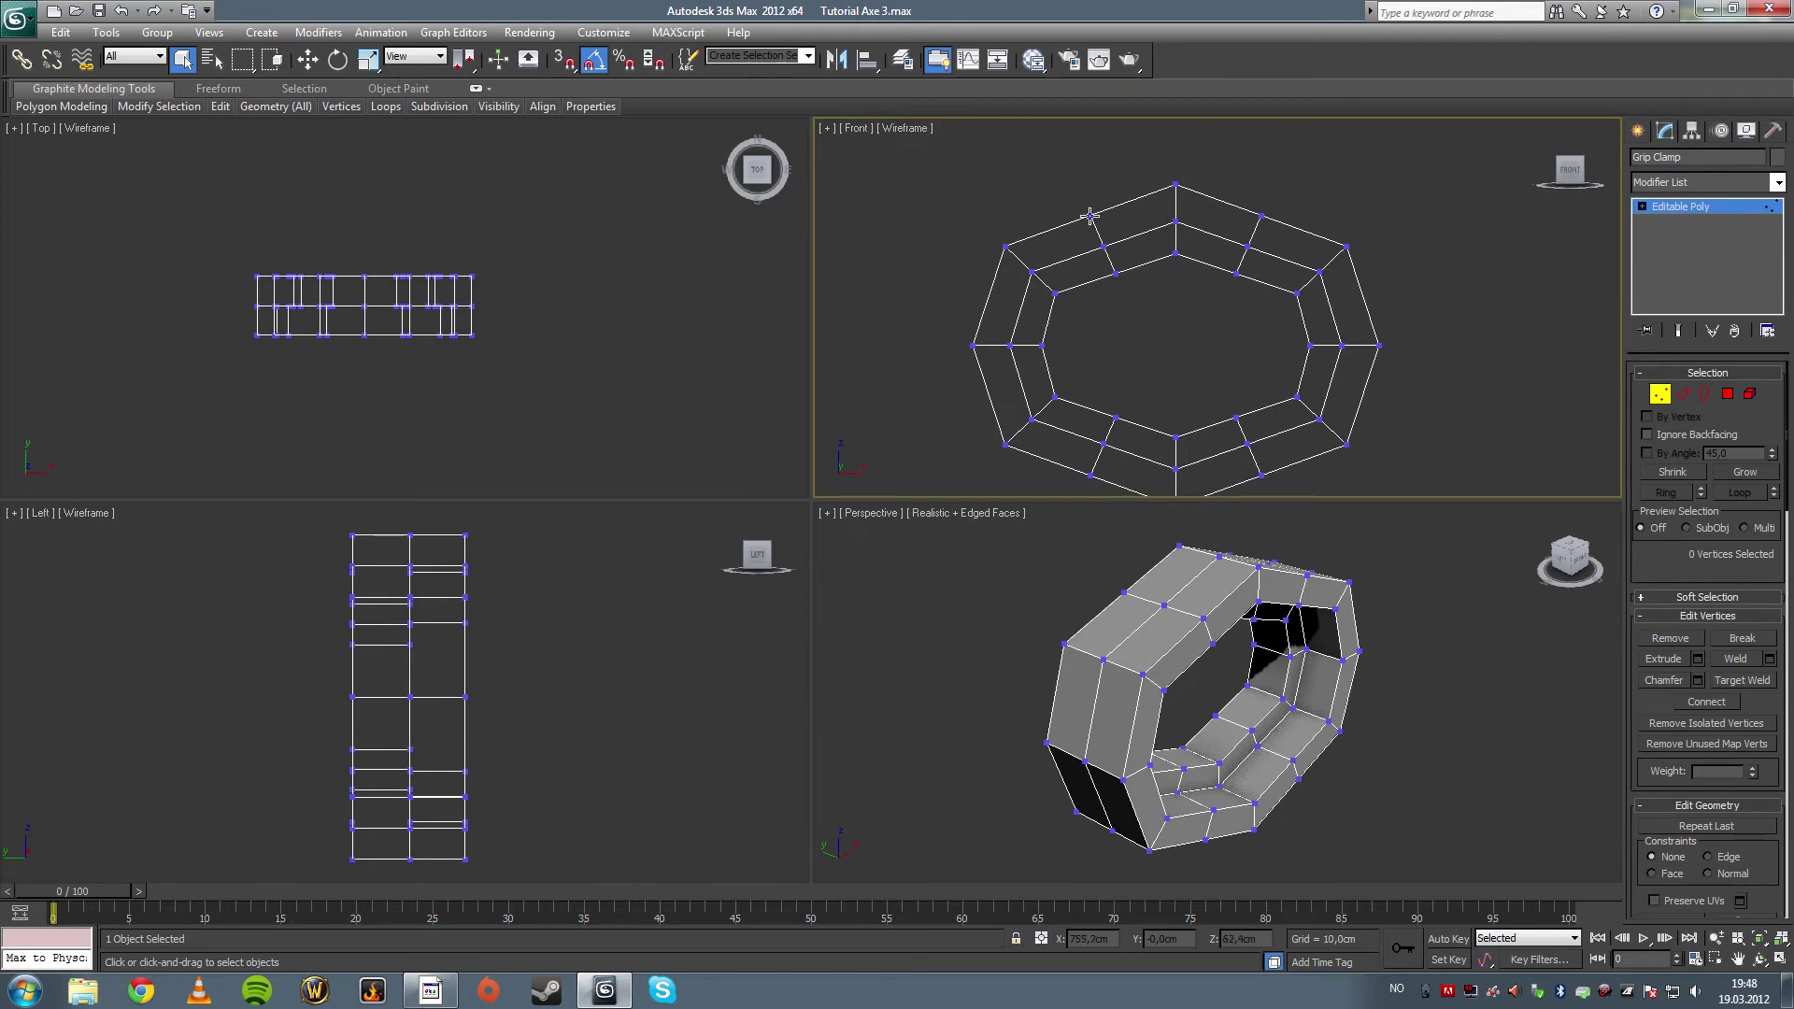
pyautogui.moveTo(1079, 185); pyautogui.dragTo(1127, 282)
pyautogui.keyDown('ctrl'); pyautogui.moveTo(1269, 301); pyautogui.dragTo(1254, 299); pyautogui.keyUp('ctrl')
pyautogui.press('w')
pyautogui.moveTo(1178, 192); pyautogui.dragTo(1181, 181)
# - Scale the raised vertices horizontally to 108%, then leave vertex editing and deselect the clamp
pyautogui.click(369, 59)
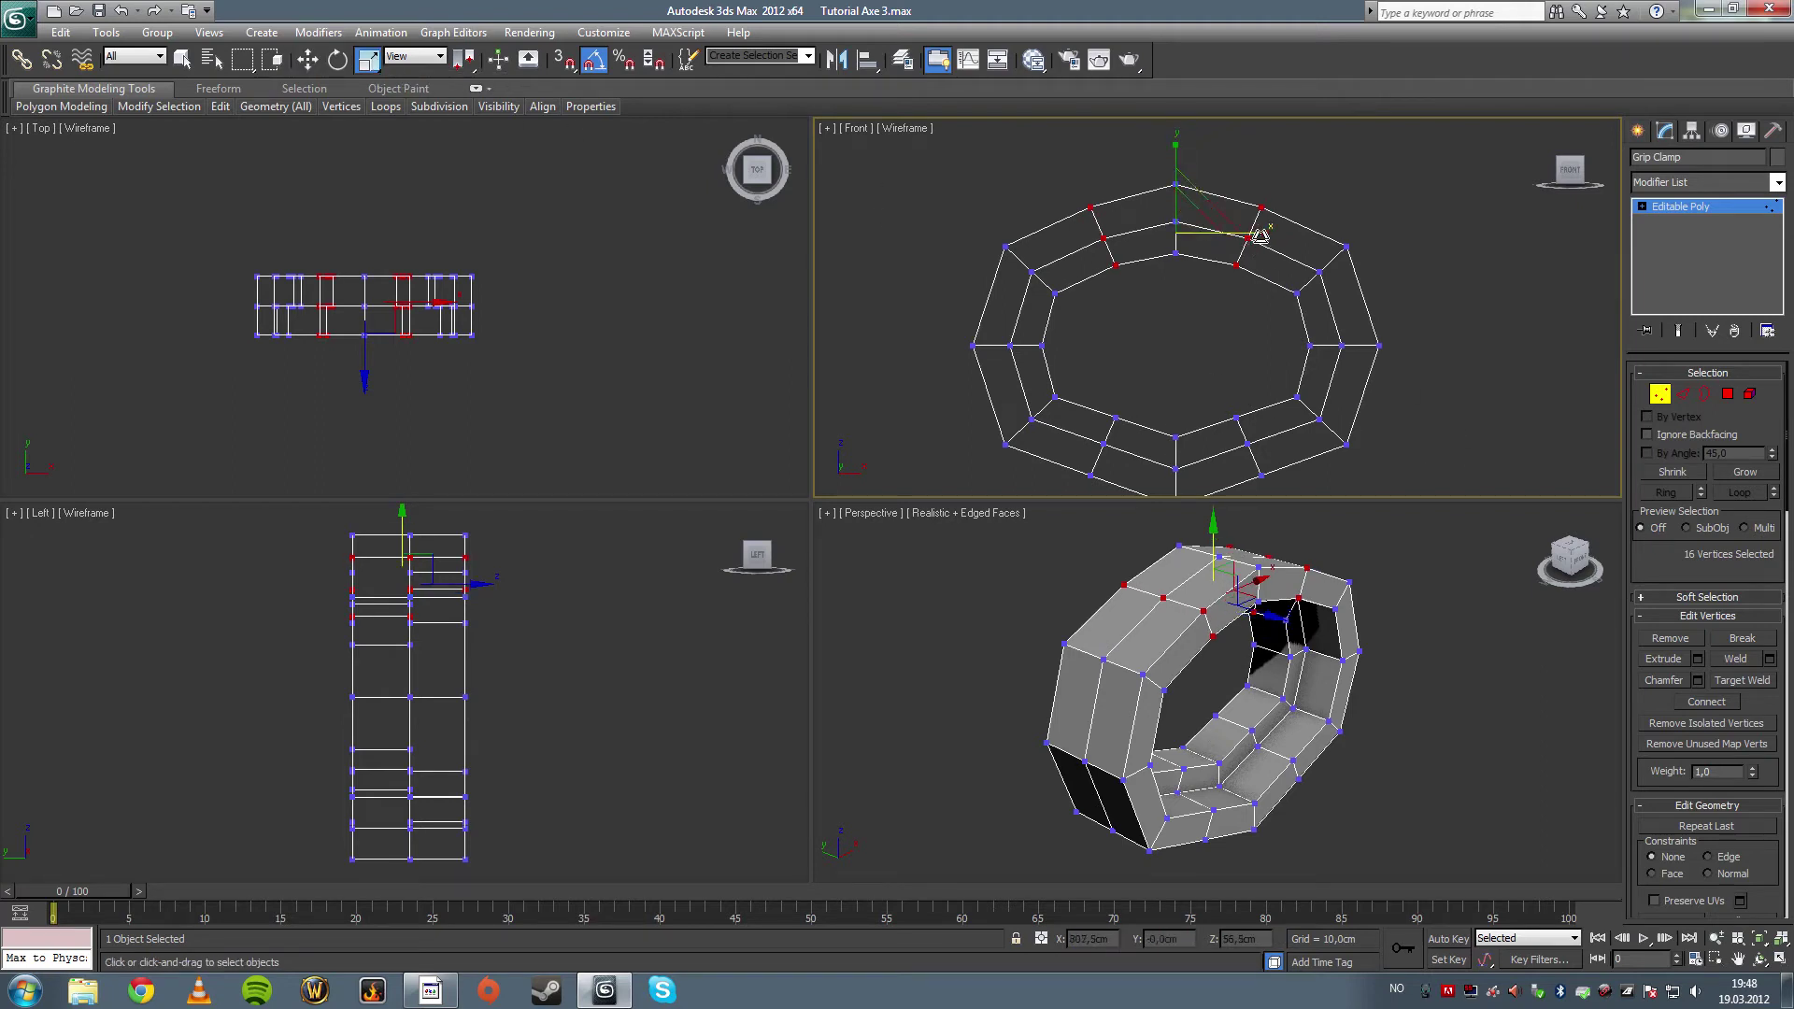
pyautogui.moveTo(1261, 236); pyautogui.dragTo(1265, 235)
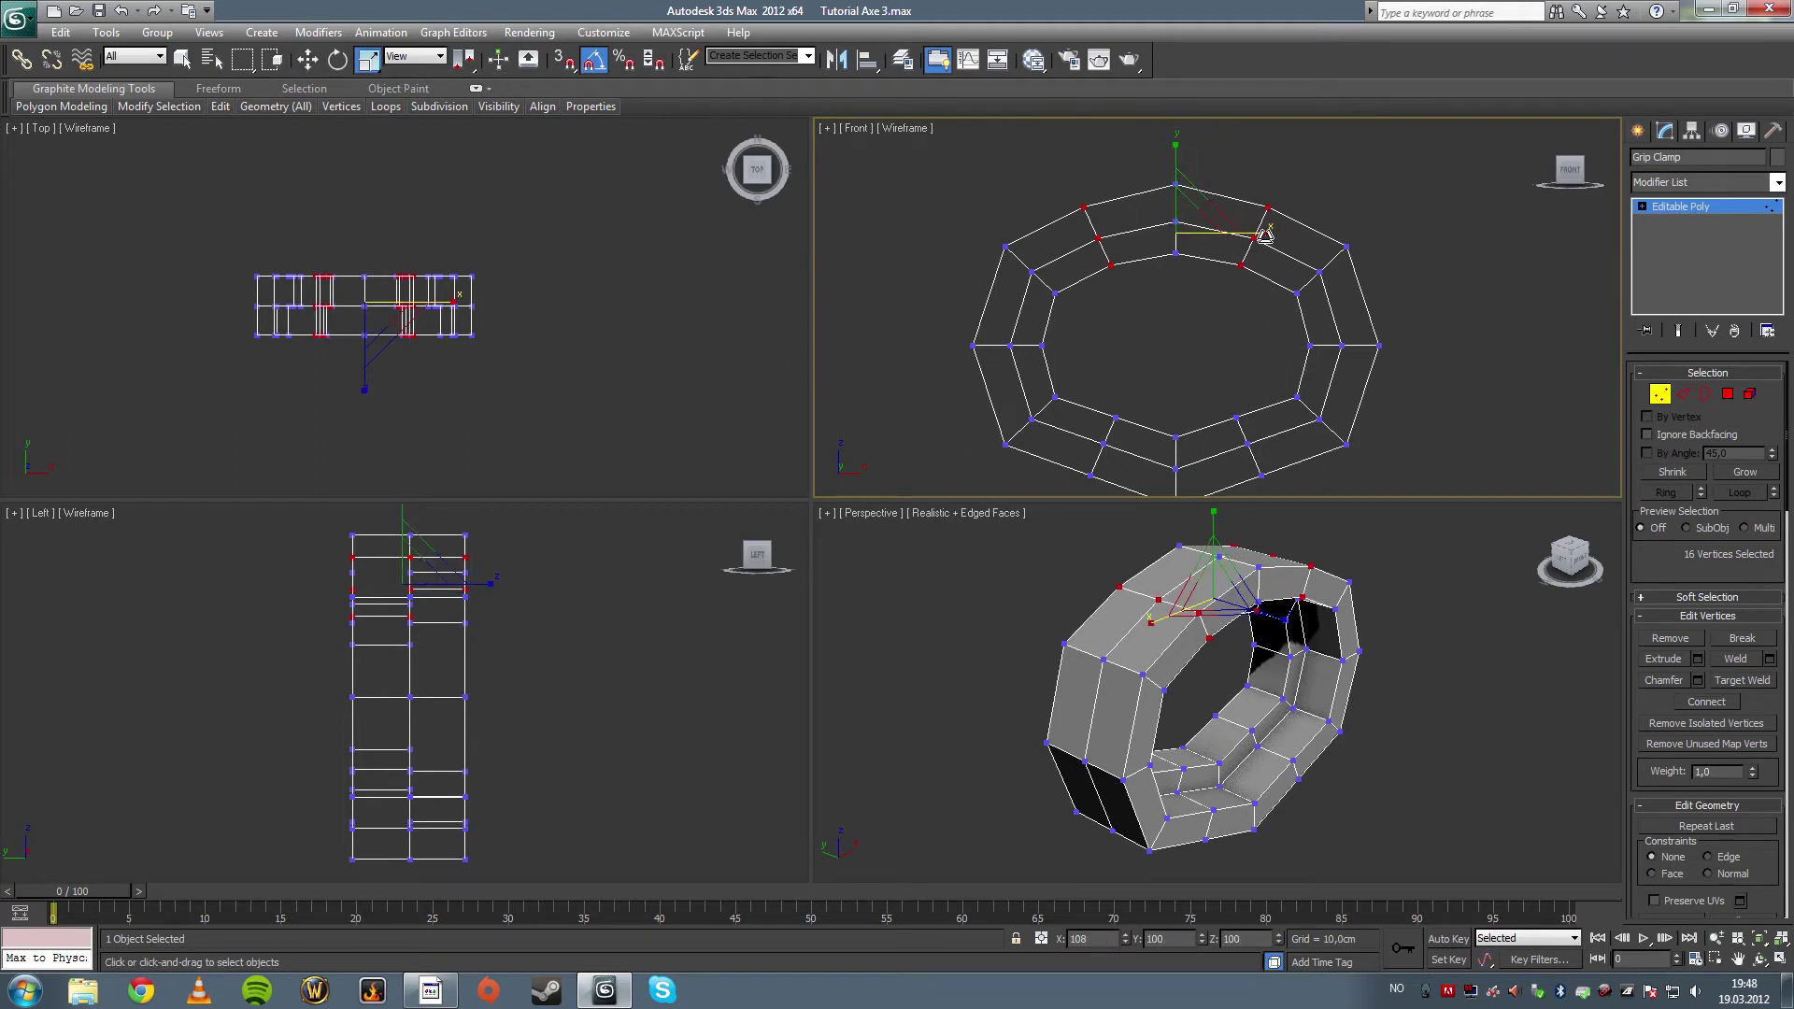
pyautogui.click(1181, 327)
pyautogui.click(1666, 397)
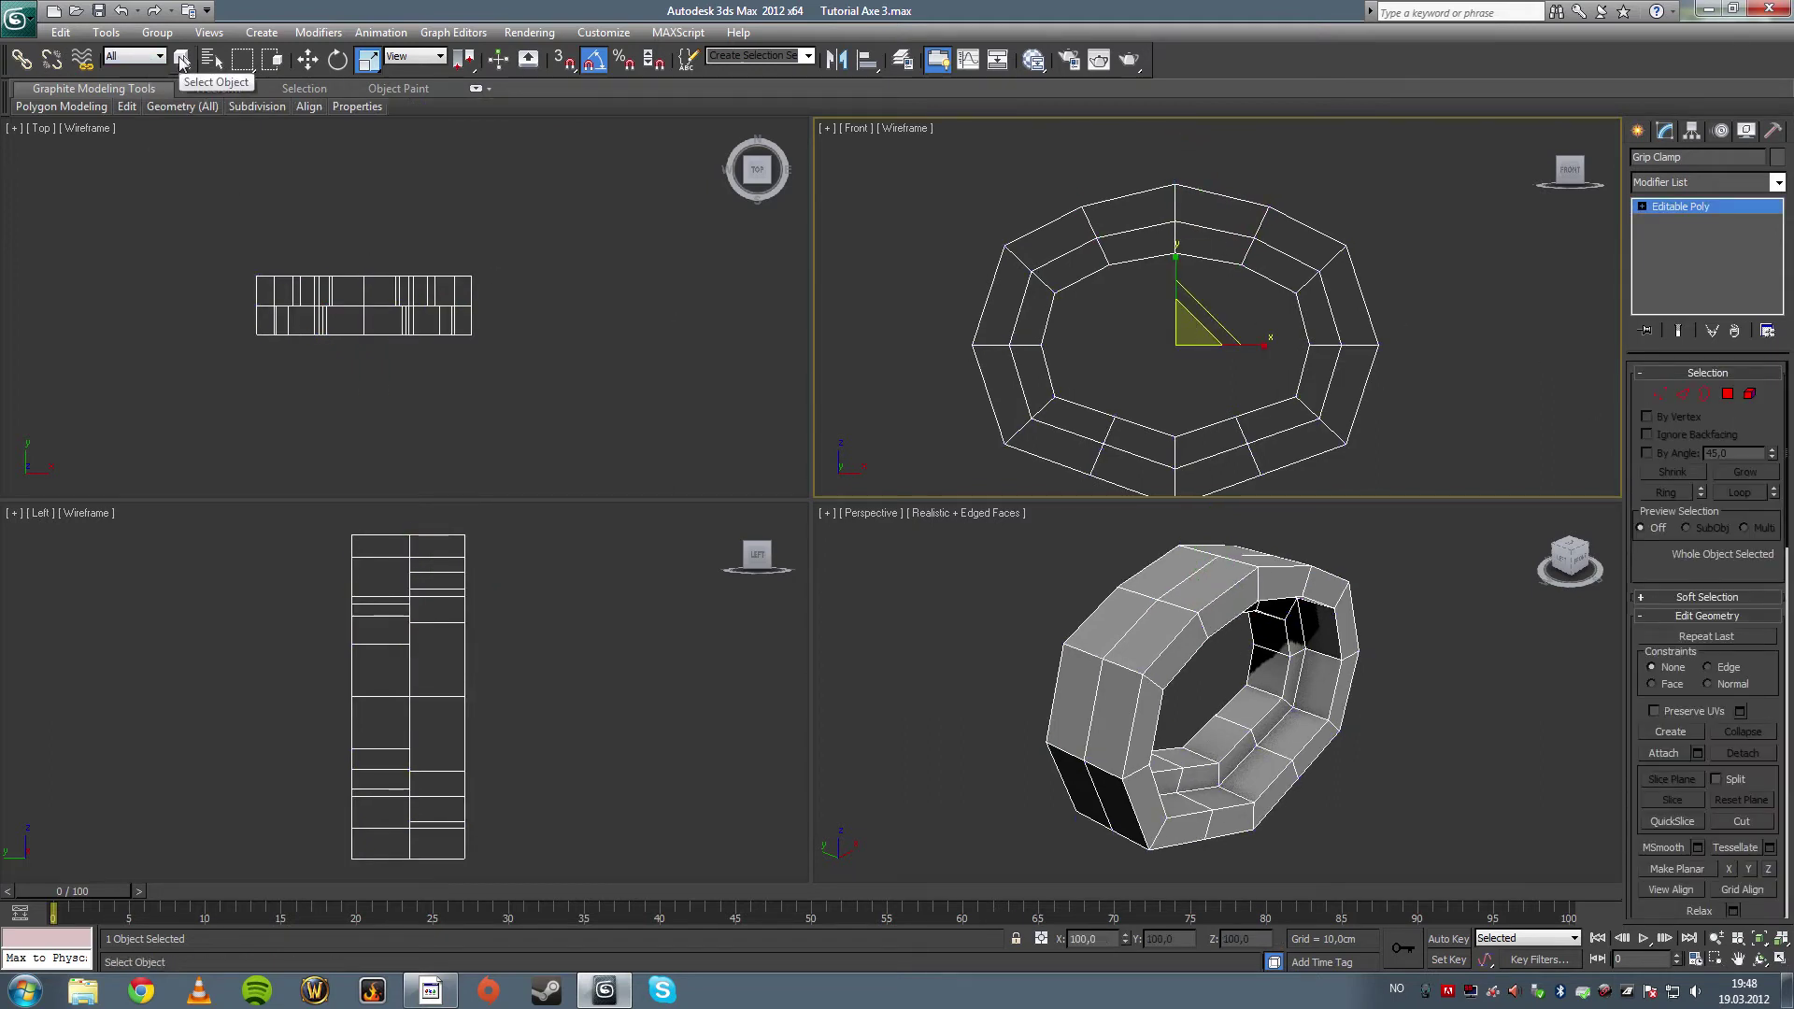
pyautogui.hotkey('ctrl', 'z')
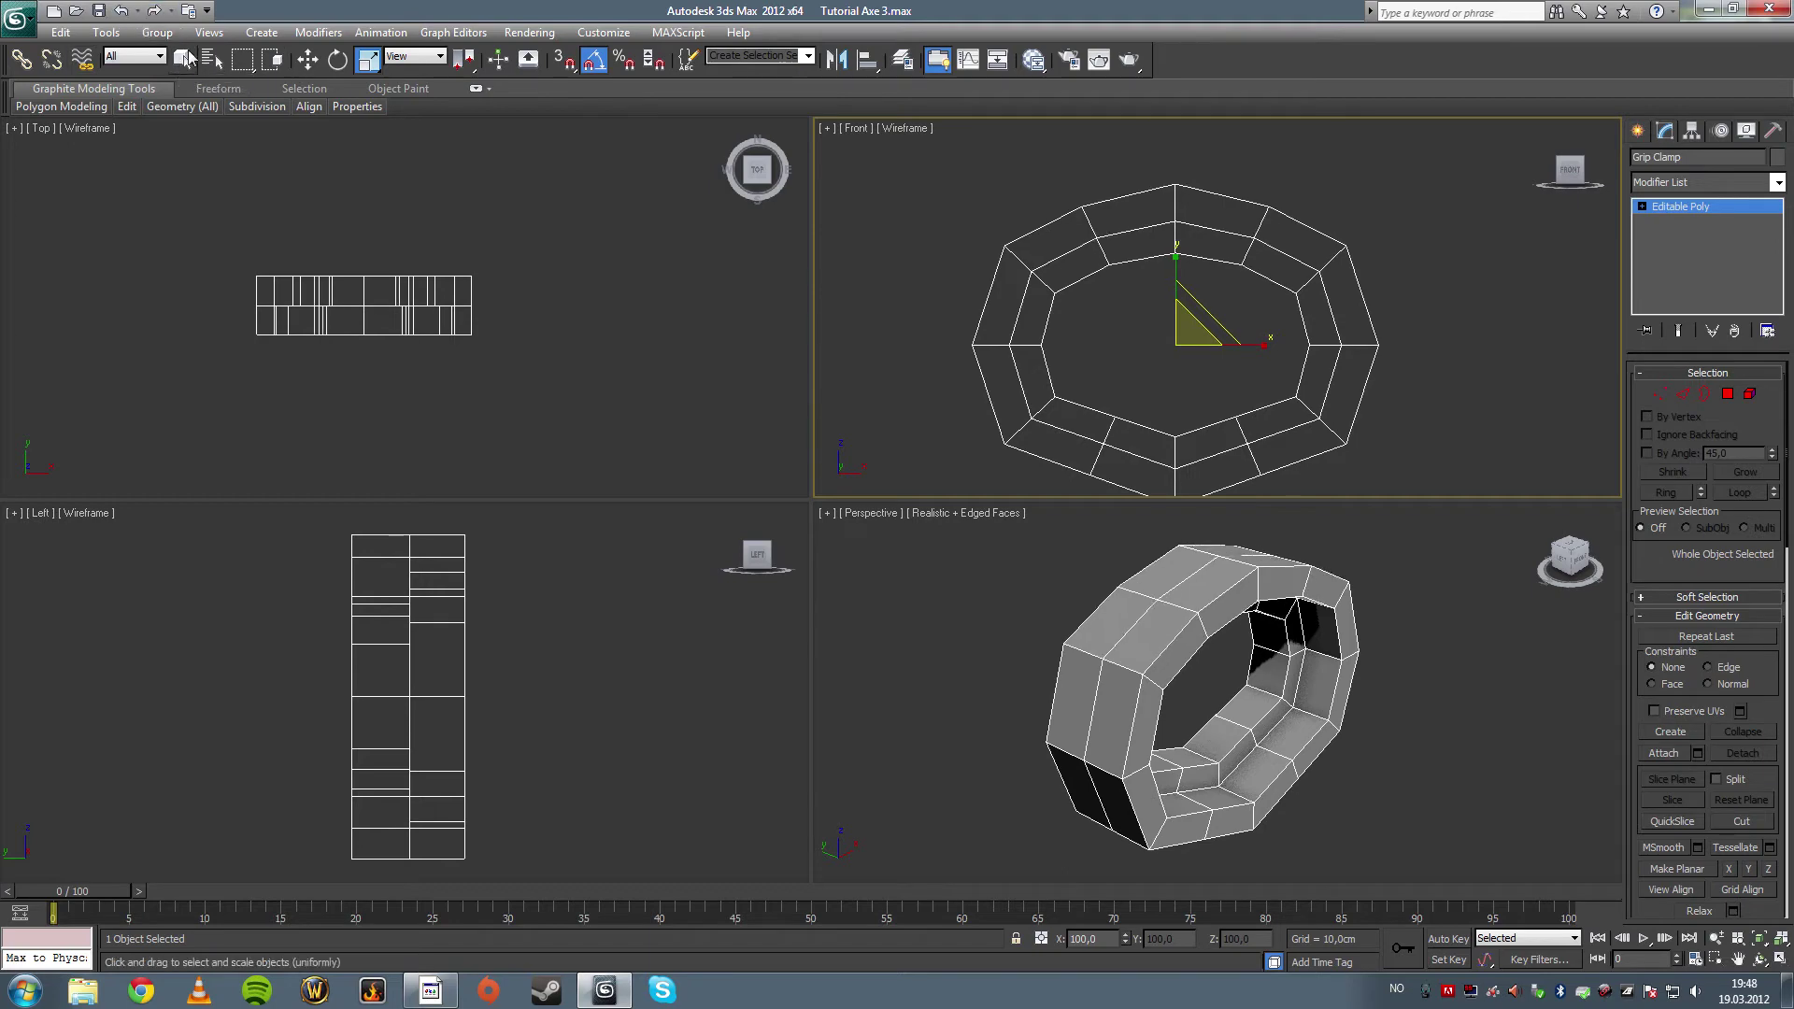
pyautogui.press('q')
pyautogui.click(1112, 367)
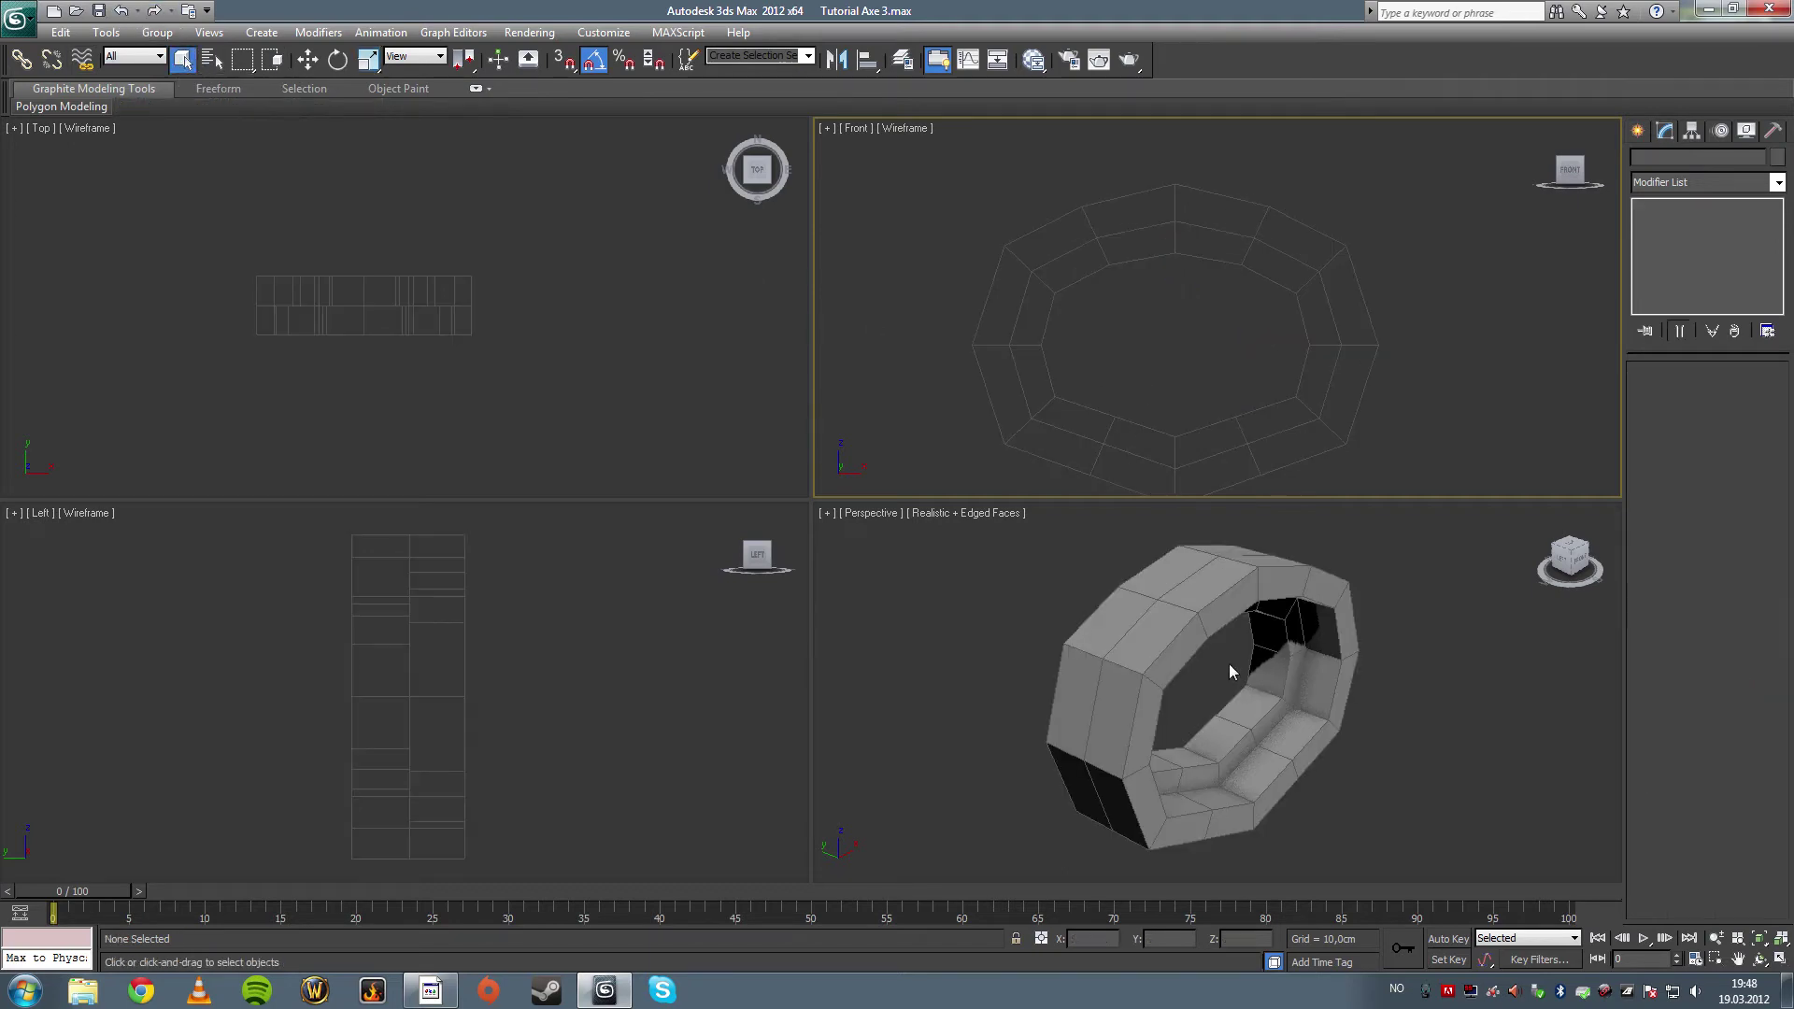
# - Reselect the clamp and pull its front centre vertices far outward in the top view to form pointed ends
pyautogui.click(1196, 638)
pyautogui.hotkey('alt', 'w')
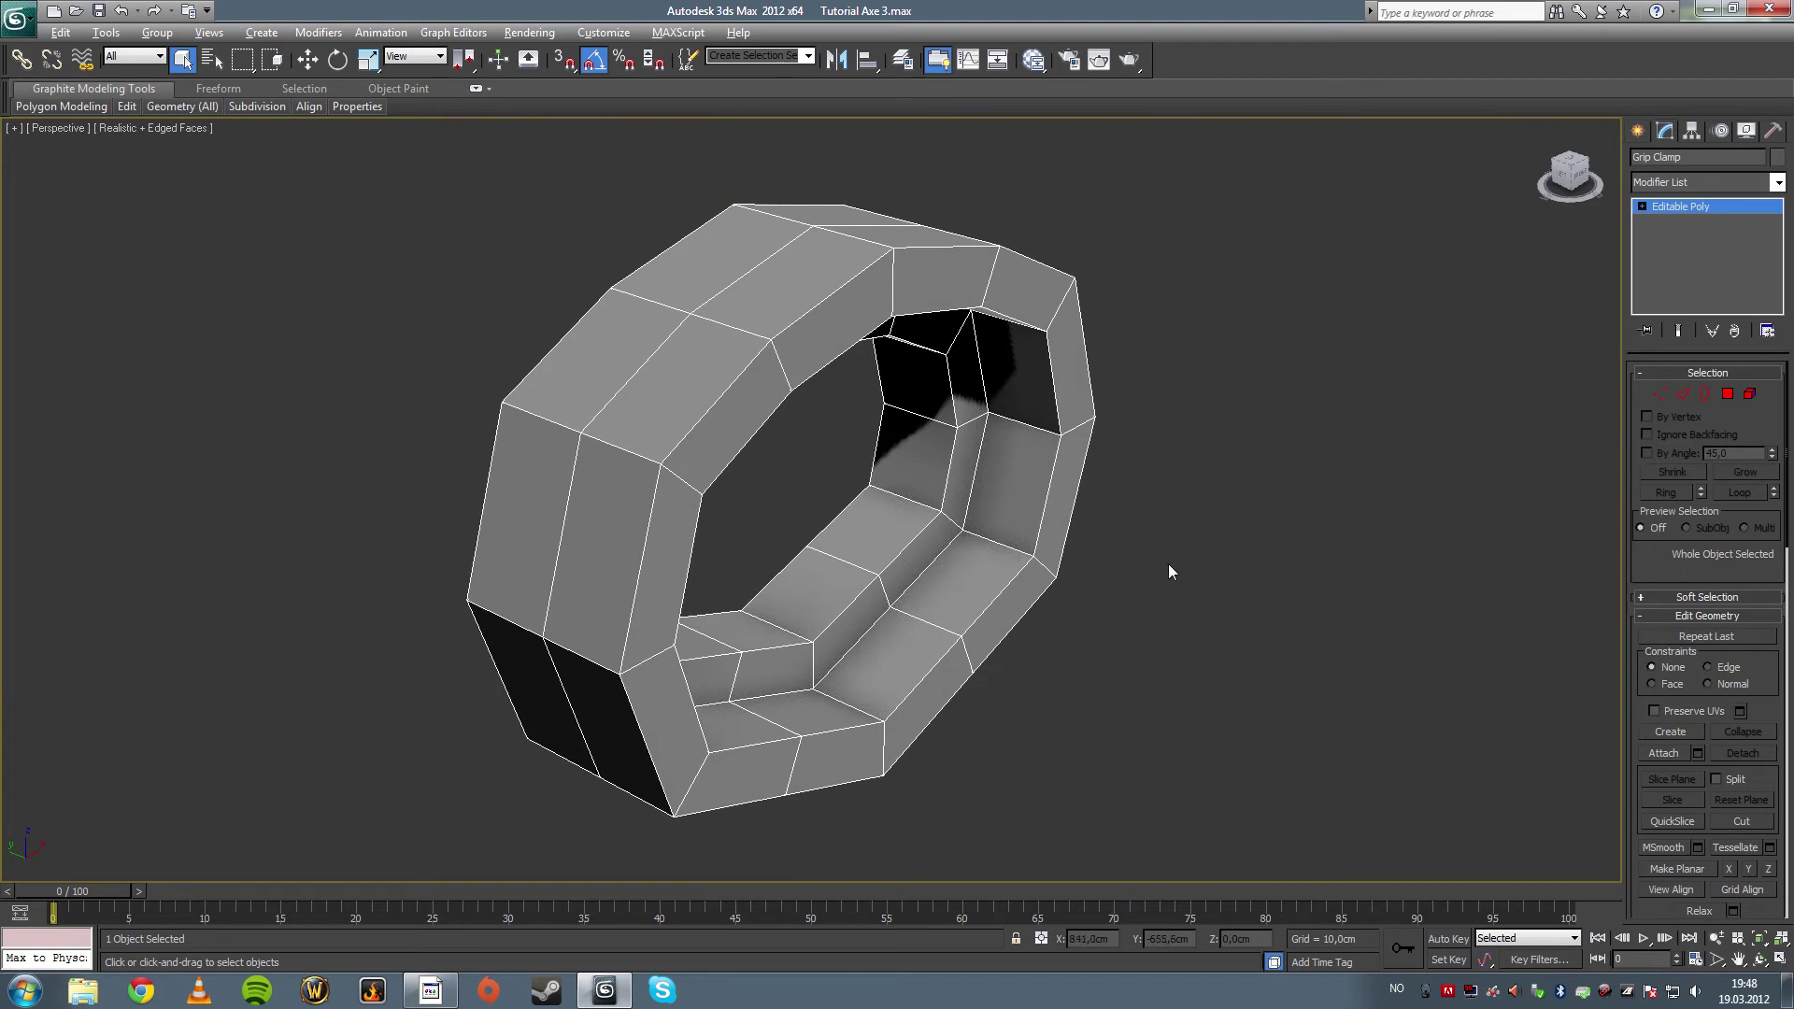
pyautogui.press('1')
pyautogui.hotkey('alt', 'w')
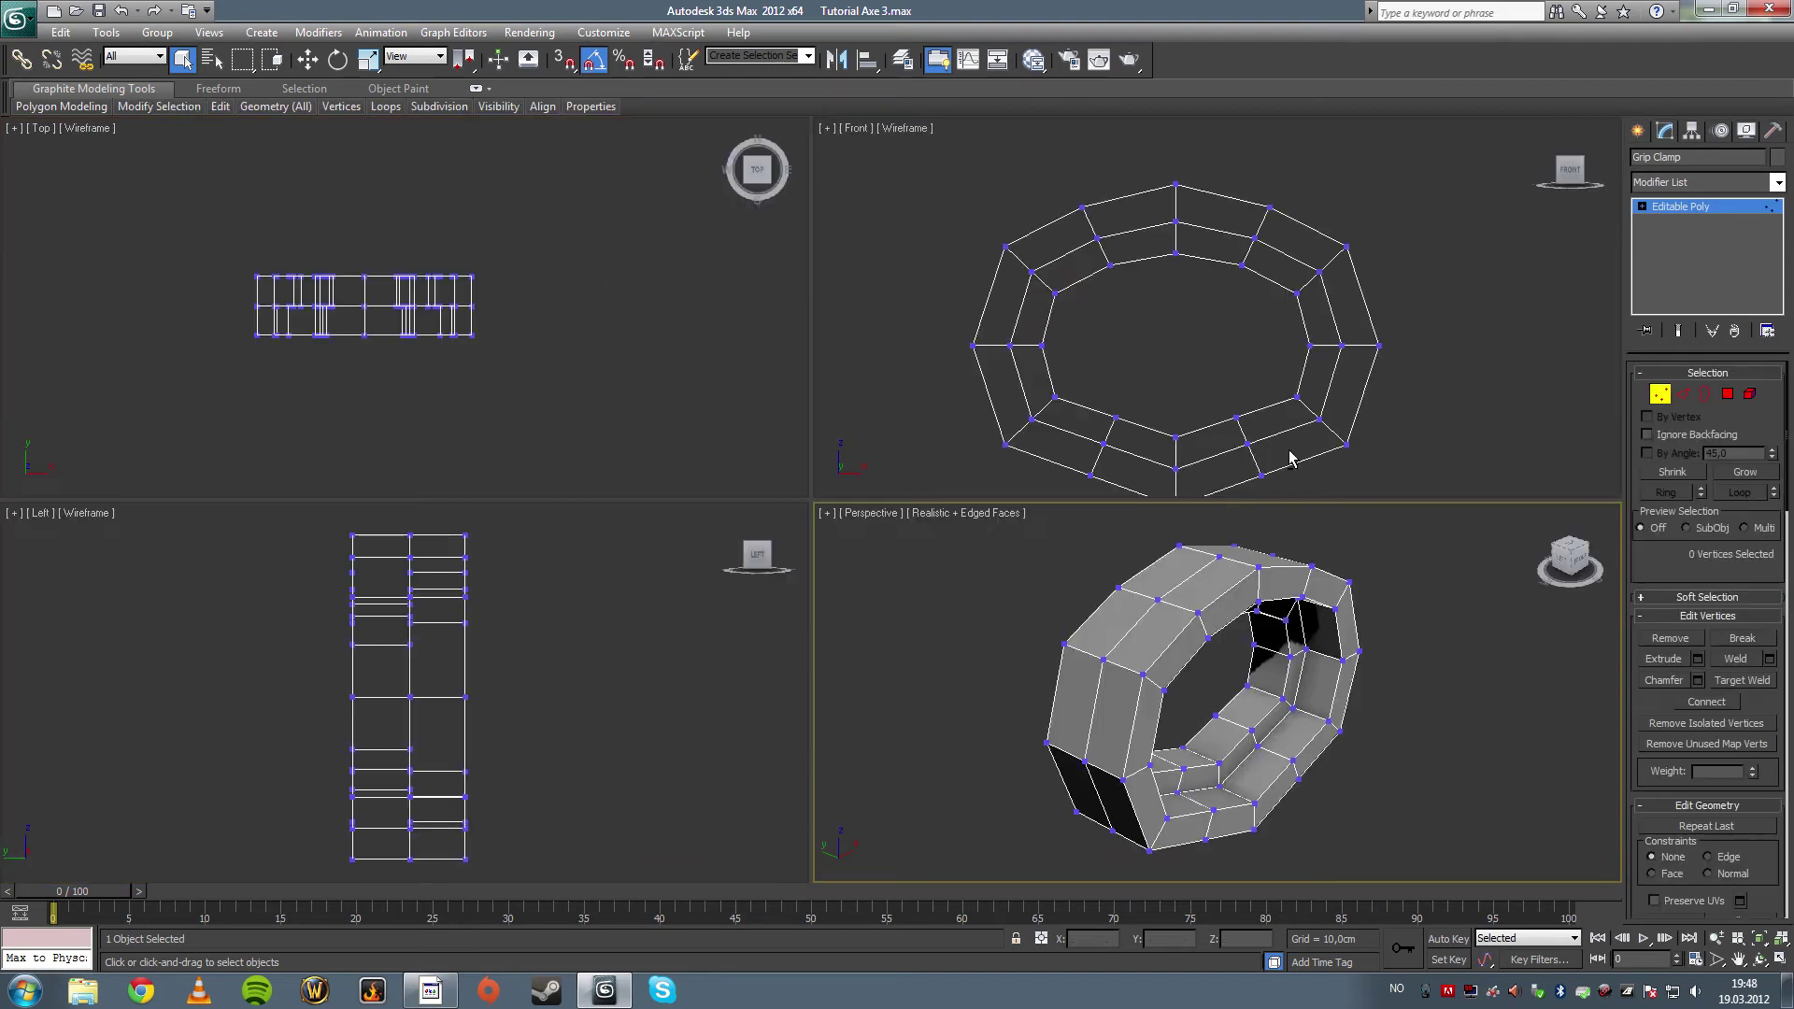
pyautogui.moveTo(385, 379); pyautogui.dragTo(426, 429)
pyautogui.keyDown('ctrl'); pyautogui.moveTo(390, 206); pyautogui.dragTo(430, 251); pyautogui.keyUp('ctrl')
pyautogui.moveTo(440, 406); pyautogui.dragTo(469, 323, button='middle')
pyautogui.moveTo(410, 298); pyautogui.dragTo(480, 370)
pyautogui.scroll(-4, 465, 413)
pyautogui.click(304, 65)
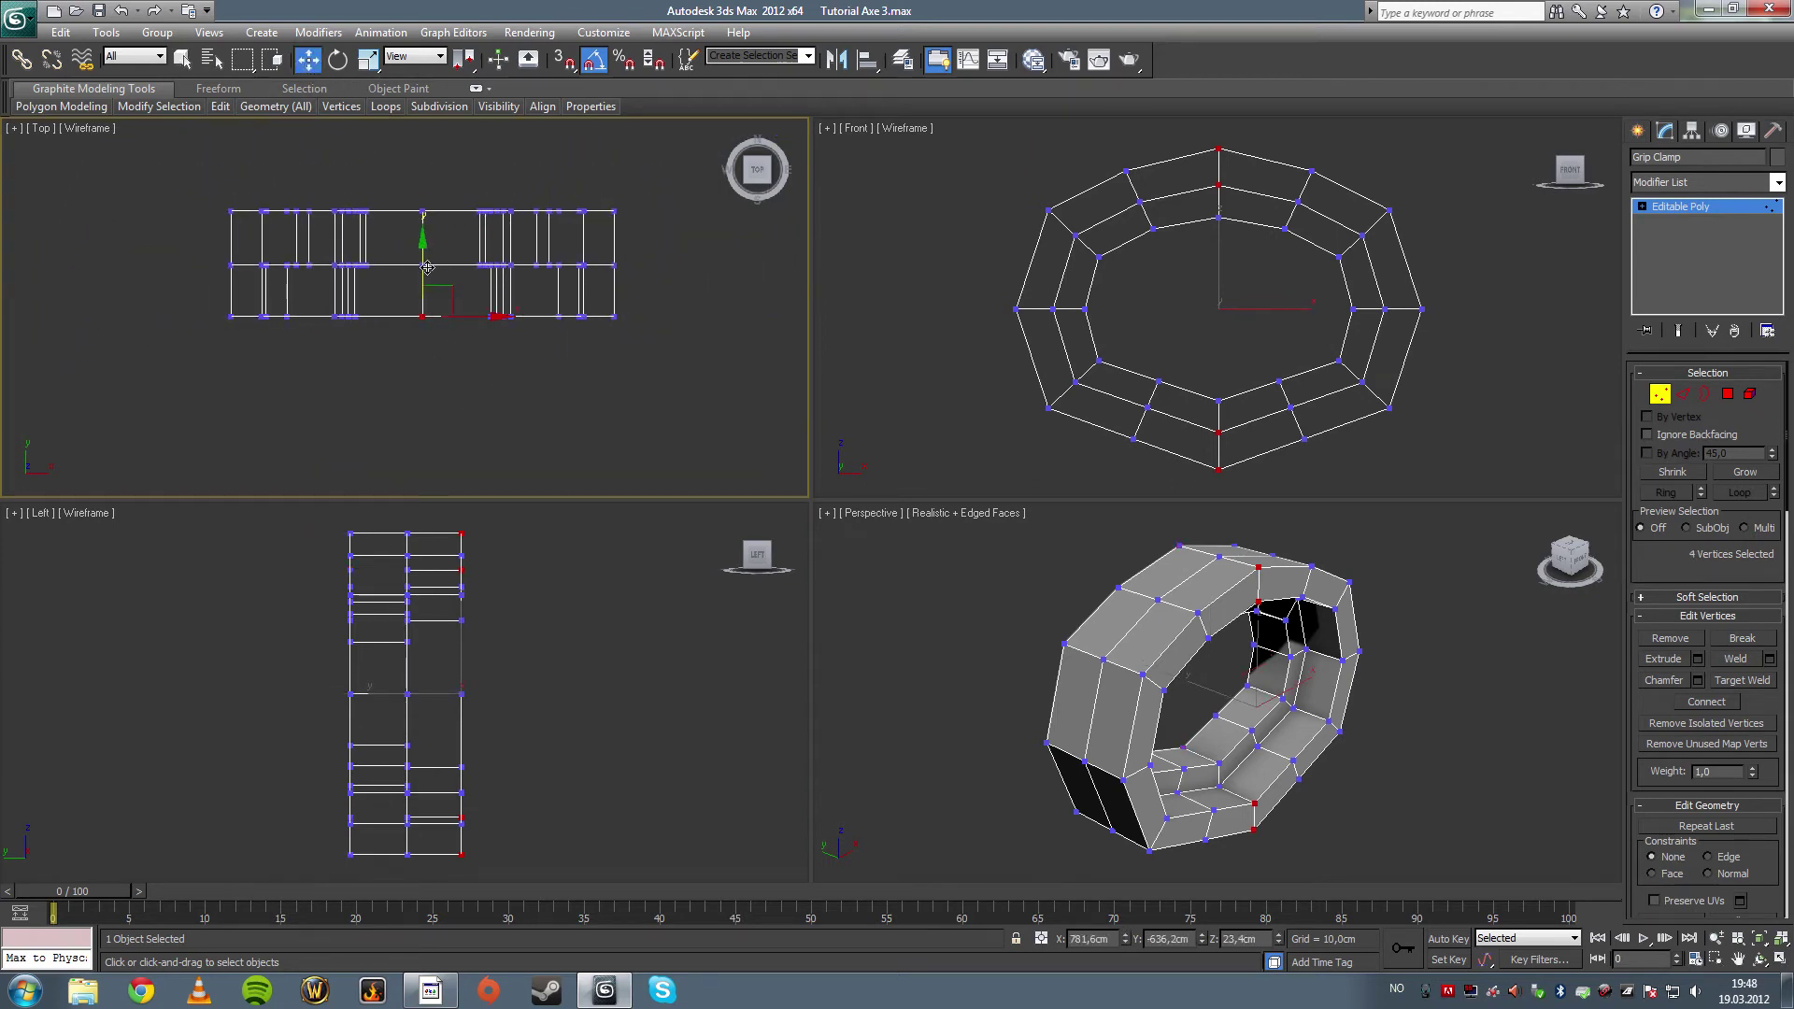
pyautogui.moveTo(427, 267); pyautogui.dragTo(440, 438)
# - Pull the clamp's rear centre vertices far outward in the opposite direction in the top view
pyautogui.moveTo(408, 187); pyautogui.dragTo(442, 243)
pyautogui.moveTo(442, 244); pyautogui.dragTo(453, 321, button='middle')
pyautogui.moveTo(435, 241); pyautogui.dragTo(424, 27)
# - Pull the front vertices flanking the clamp's centre on both sides outward in the top view to broaden the pointed end
pyautogui.moveTo(434, 313); pyautogui.dragTo(432, 278, button='middle')
pyautogui.moveTo(530, 352); pyautogui.dragTo(499, 338, button='middle')
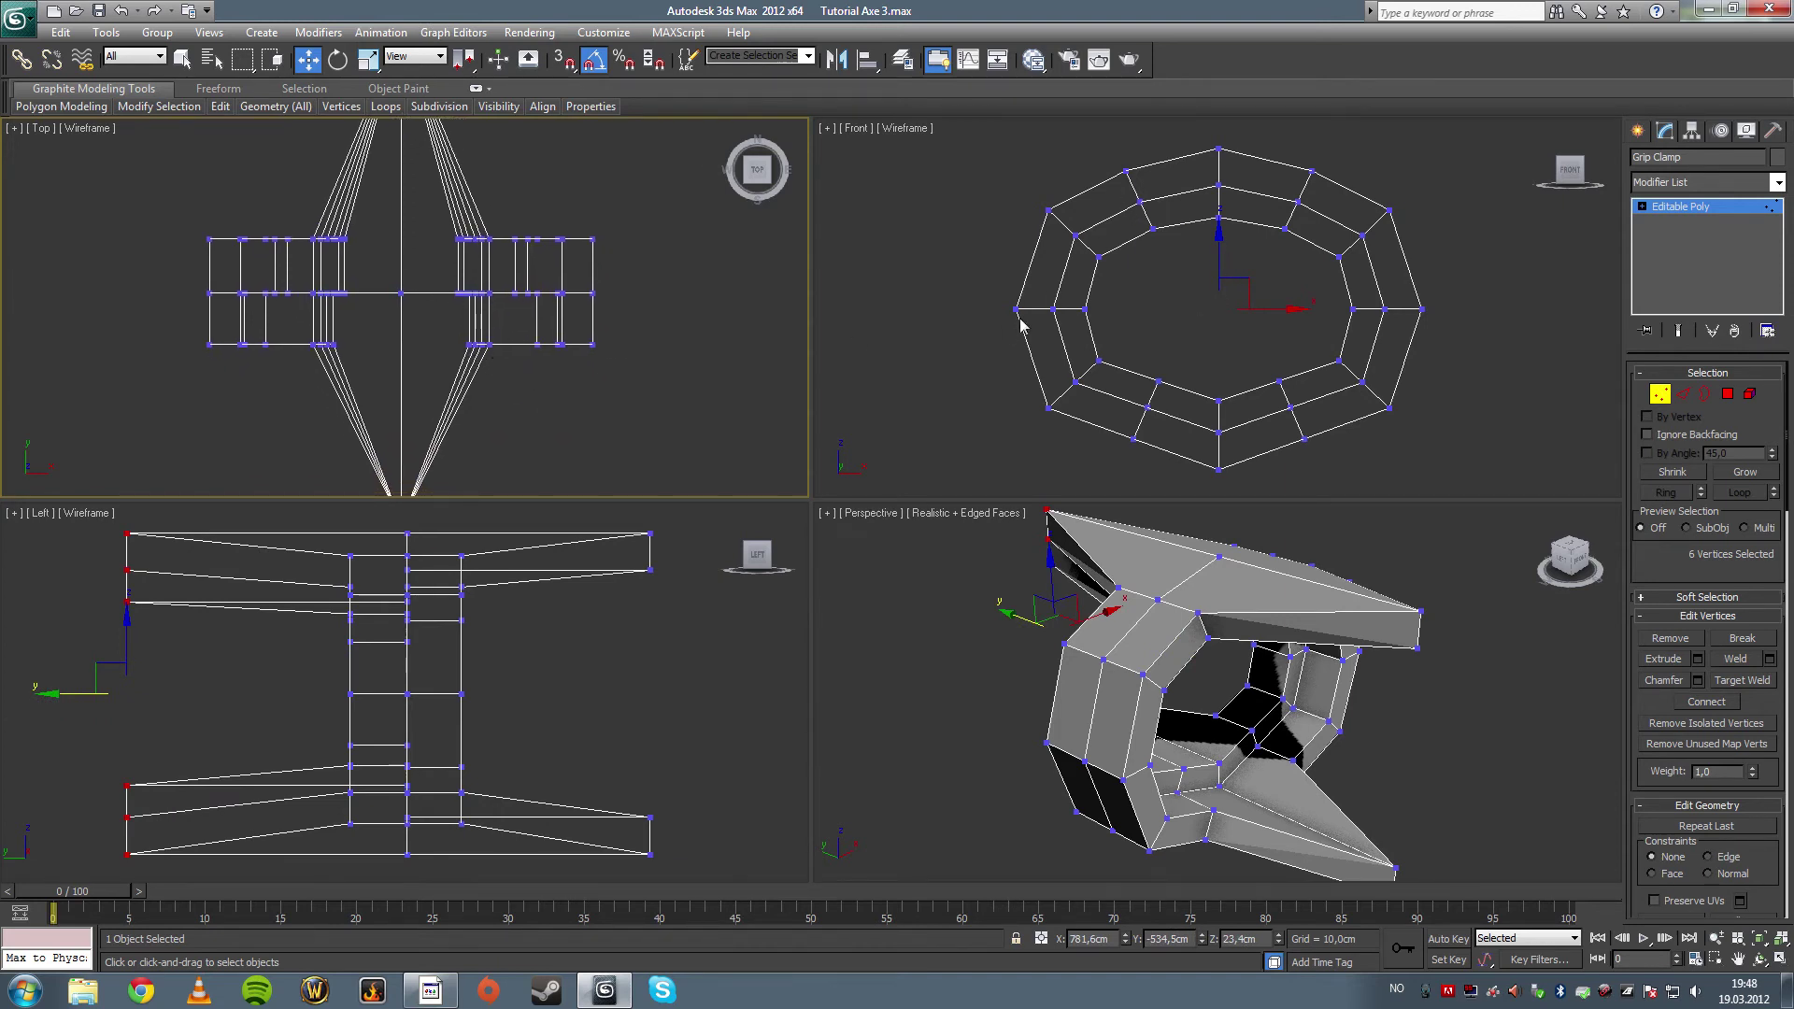
pyautogui.moveTo(500, 372); pyautogui.dragTo(500, 372)
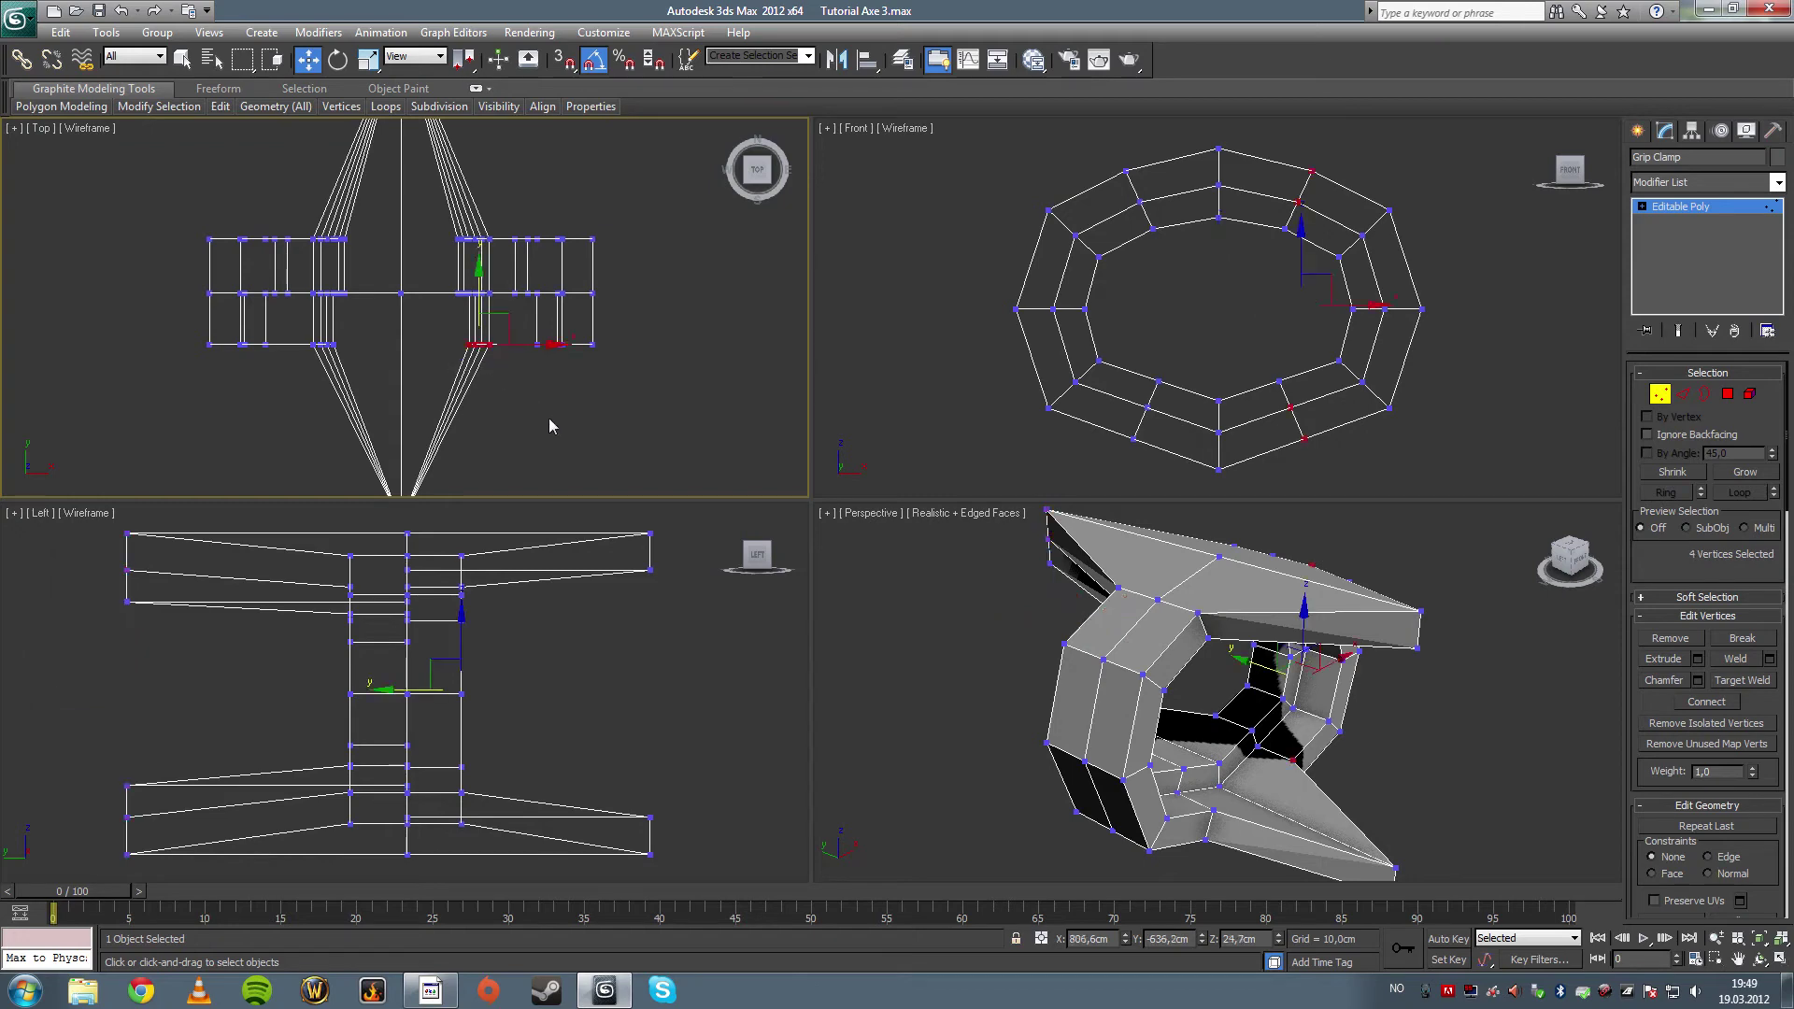
pyautogui.keyDown('alt'); pyautogui.moveTo(1425, 679); pyautogui.dragTo(1162, 617, button='middle'); pyautogui.keyUp('alt')
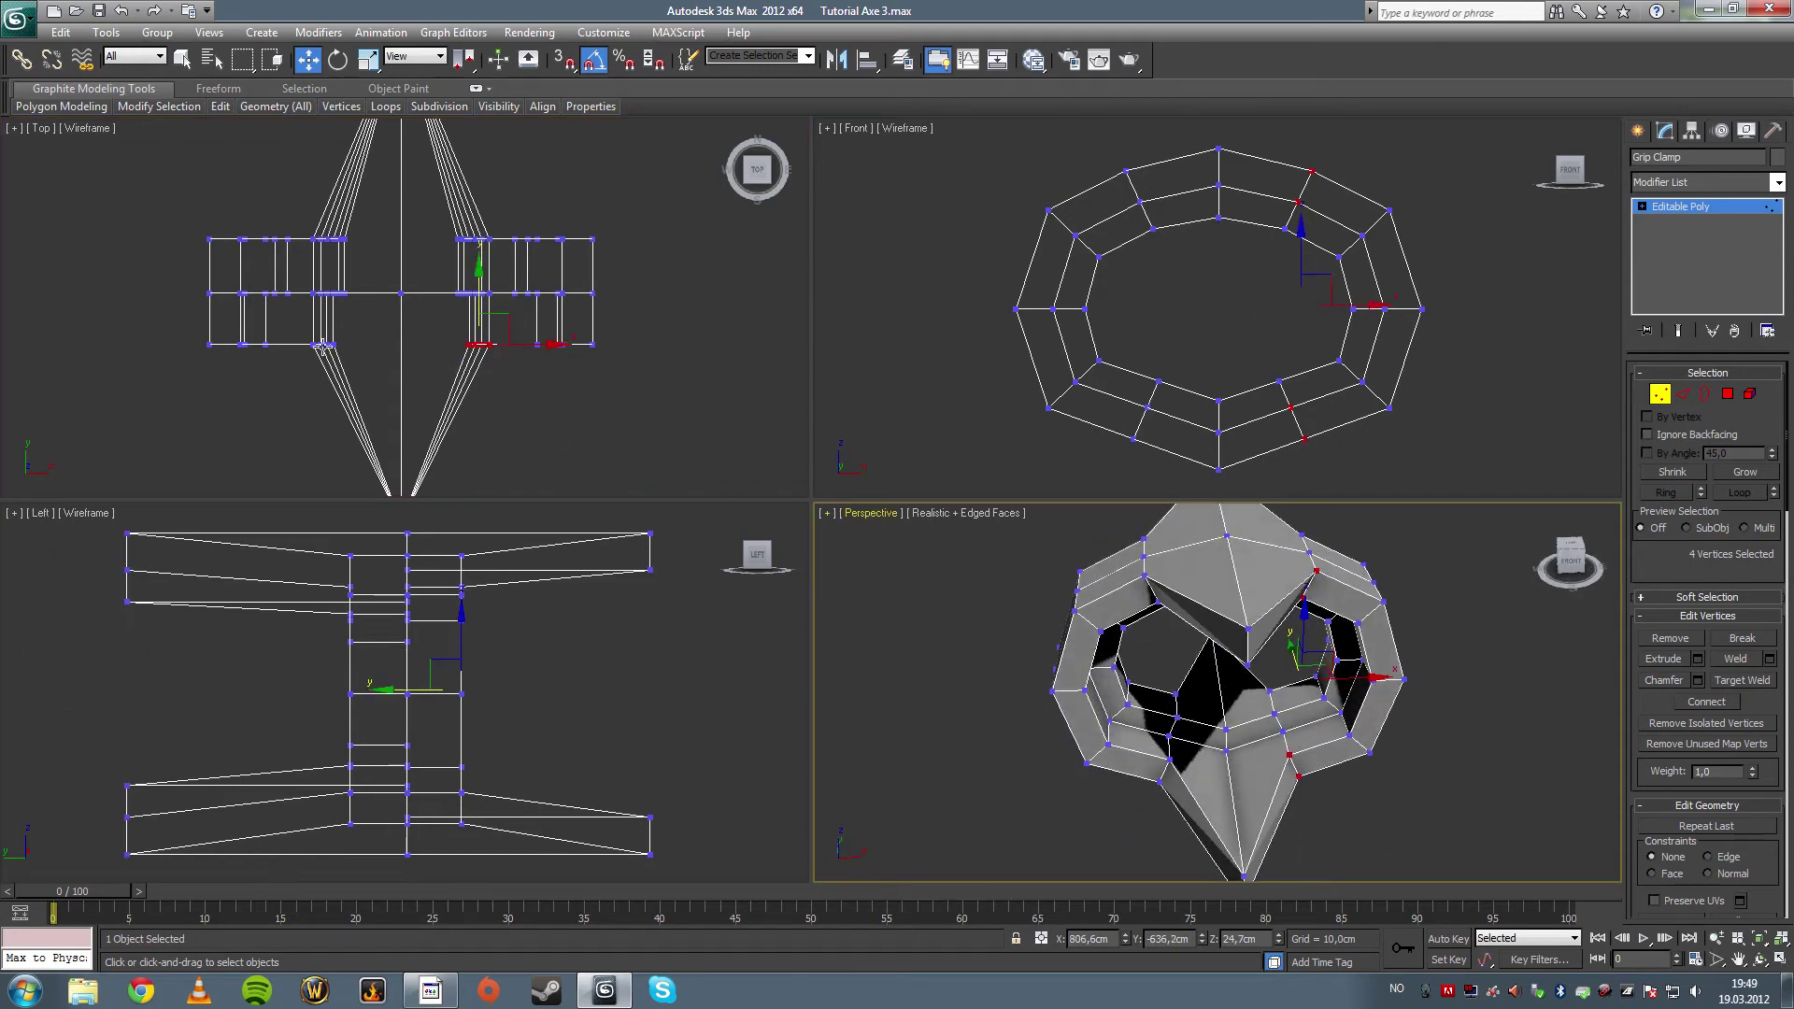
pyautogui.keyDown('ctrl'); pyautogui.moveTo(319, 344); pyautogui.dragTo(330, 352); pyautogui.keyUp('ctrl')
pyautogui.moveTo(395, 297); pyautogui.dragTo(409, 366)
pyautogui.moveTo(420, 377); pyautogui.dragTo(426, 405, button='middle')
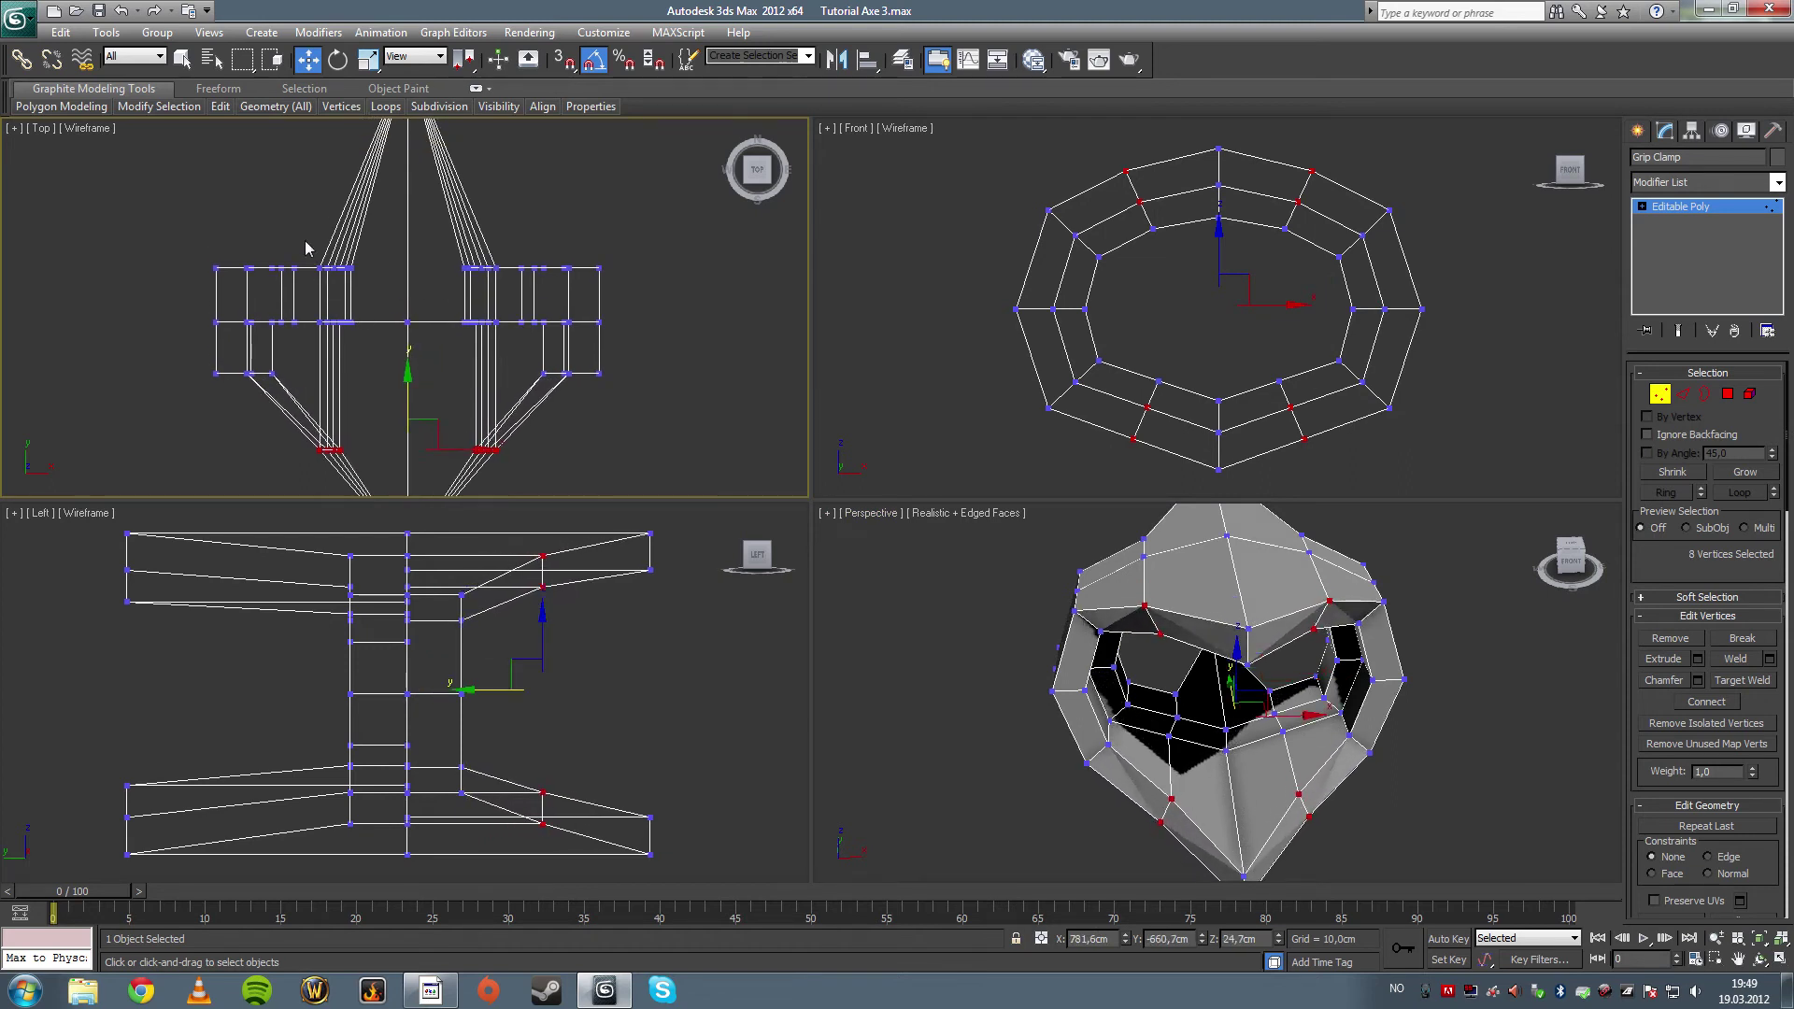
# - Pull the rear vertices flanking the clamp's centre outward in the top view, opposite to the front ones
pyautogui.moveTo(313, 246); pyautogui.dragTo(369, 300)
pyautogui.keyDown('ctrl'); pyautogui.moveTo(451, 236); pyautogui.dragTo(507, 281); pyautogui.keyUp('ctrl')
pyautogui.moveTo(507, 281); pyautogui.dragTo(514, 334, button='middle')
pyautogui.moveTo(413, 252); pyautogui.dragTo(409, 157)
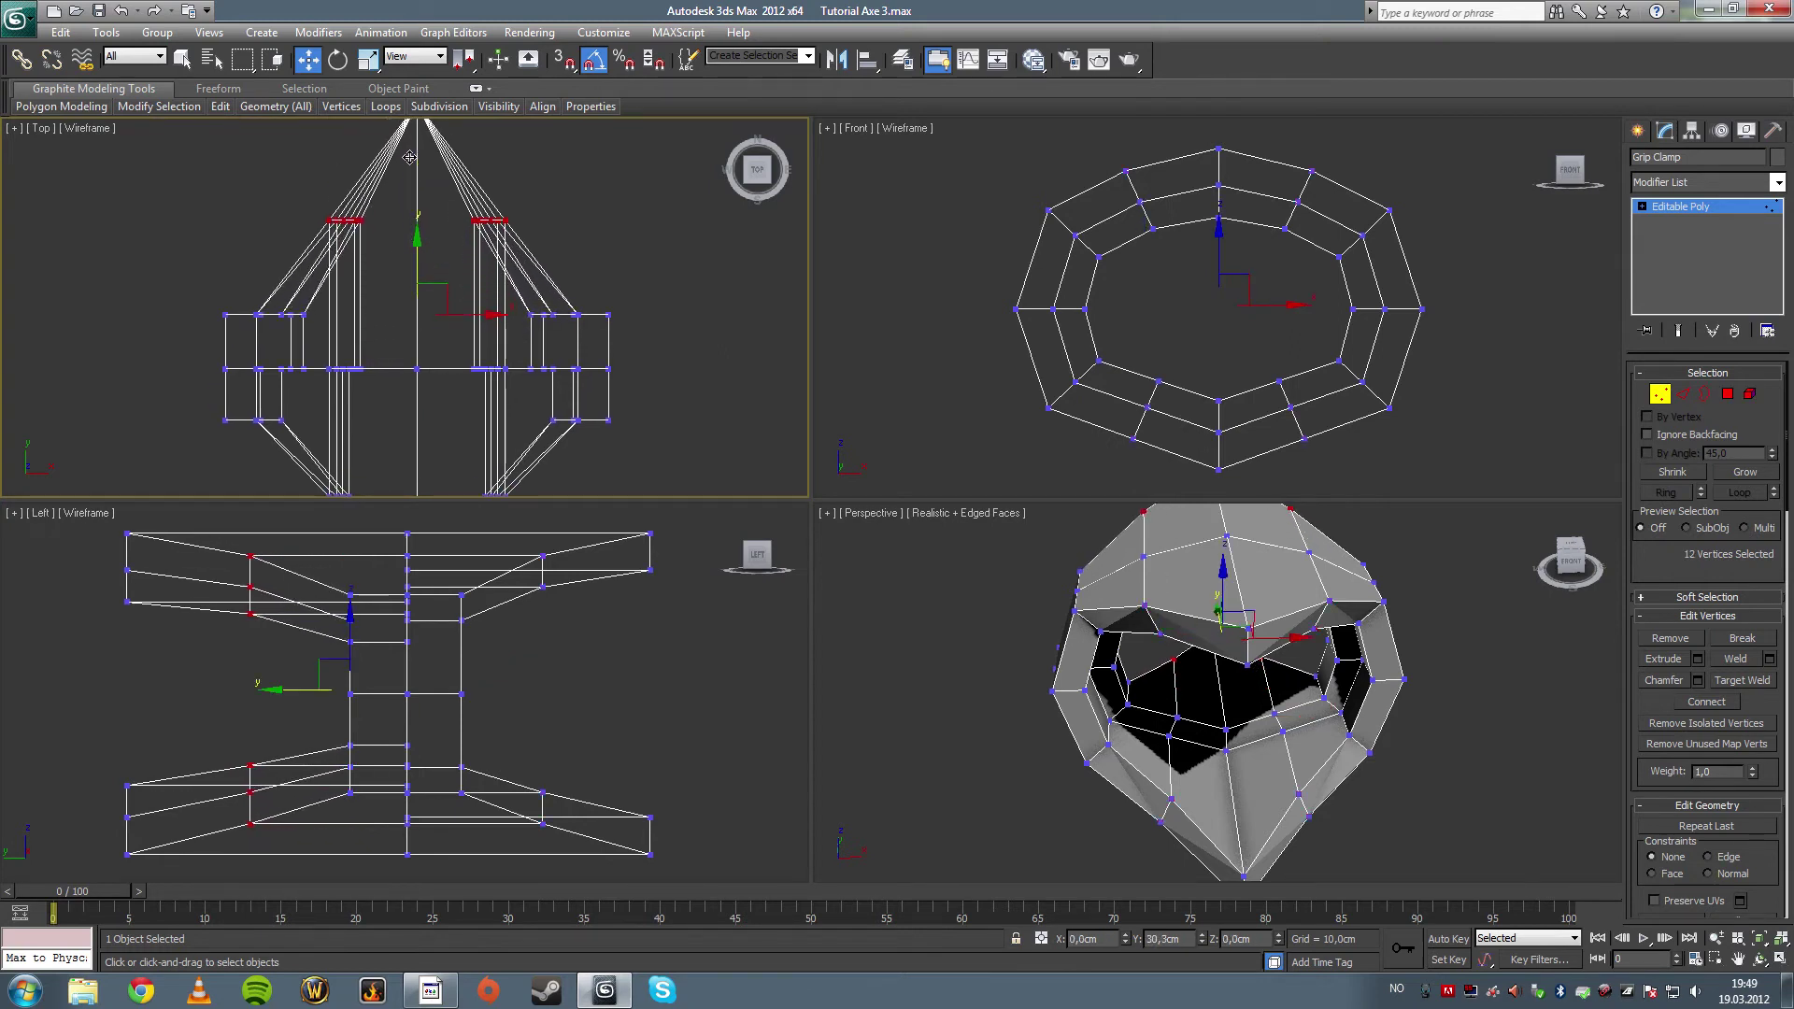
pyautogui.click(950, 665)
# - Reselect the rear flanking vertices and move them slightly back toward the clamp's middle in the top view
pyautogui.hotkey('ctrl', 'r')
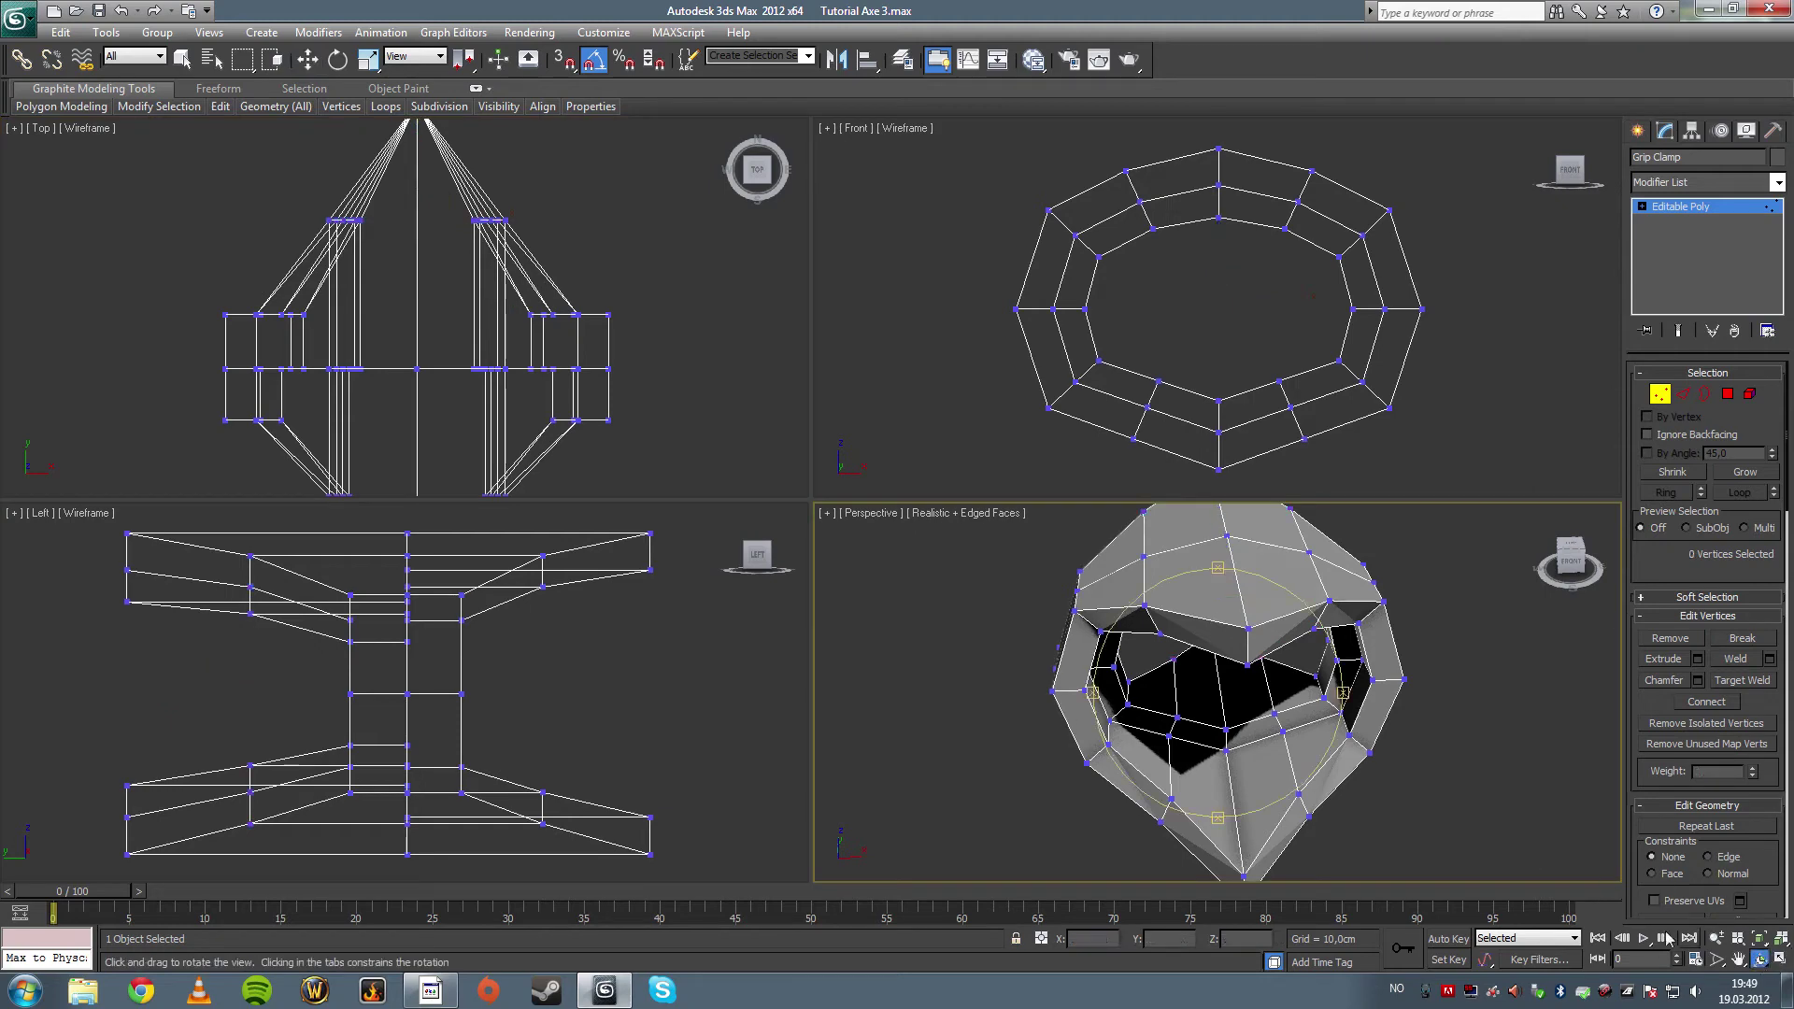
pyautogui.hotkey('alt', 'w')
pyautogui.moveTo(745, 468); pyautogui.dragTo(902, 603)
pyautogui.hotkey('alt', 'w')
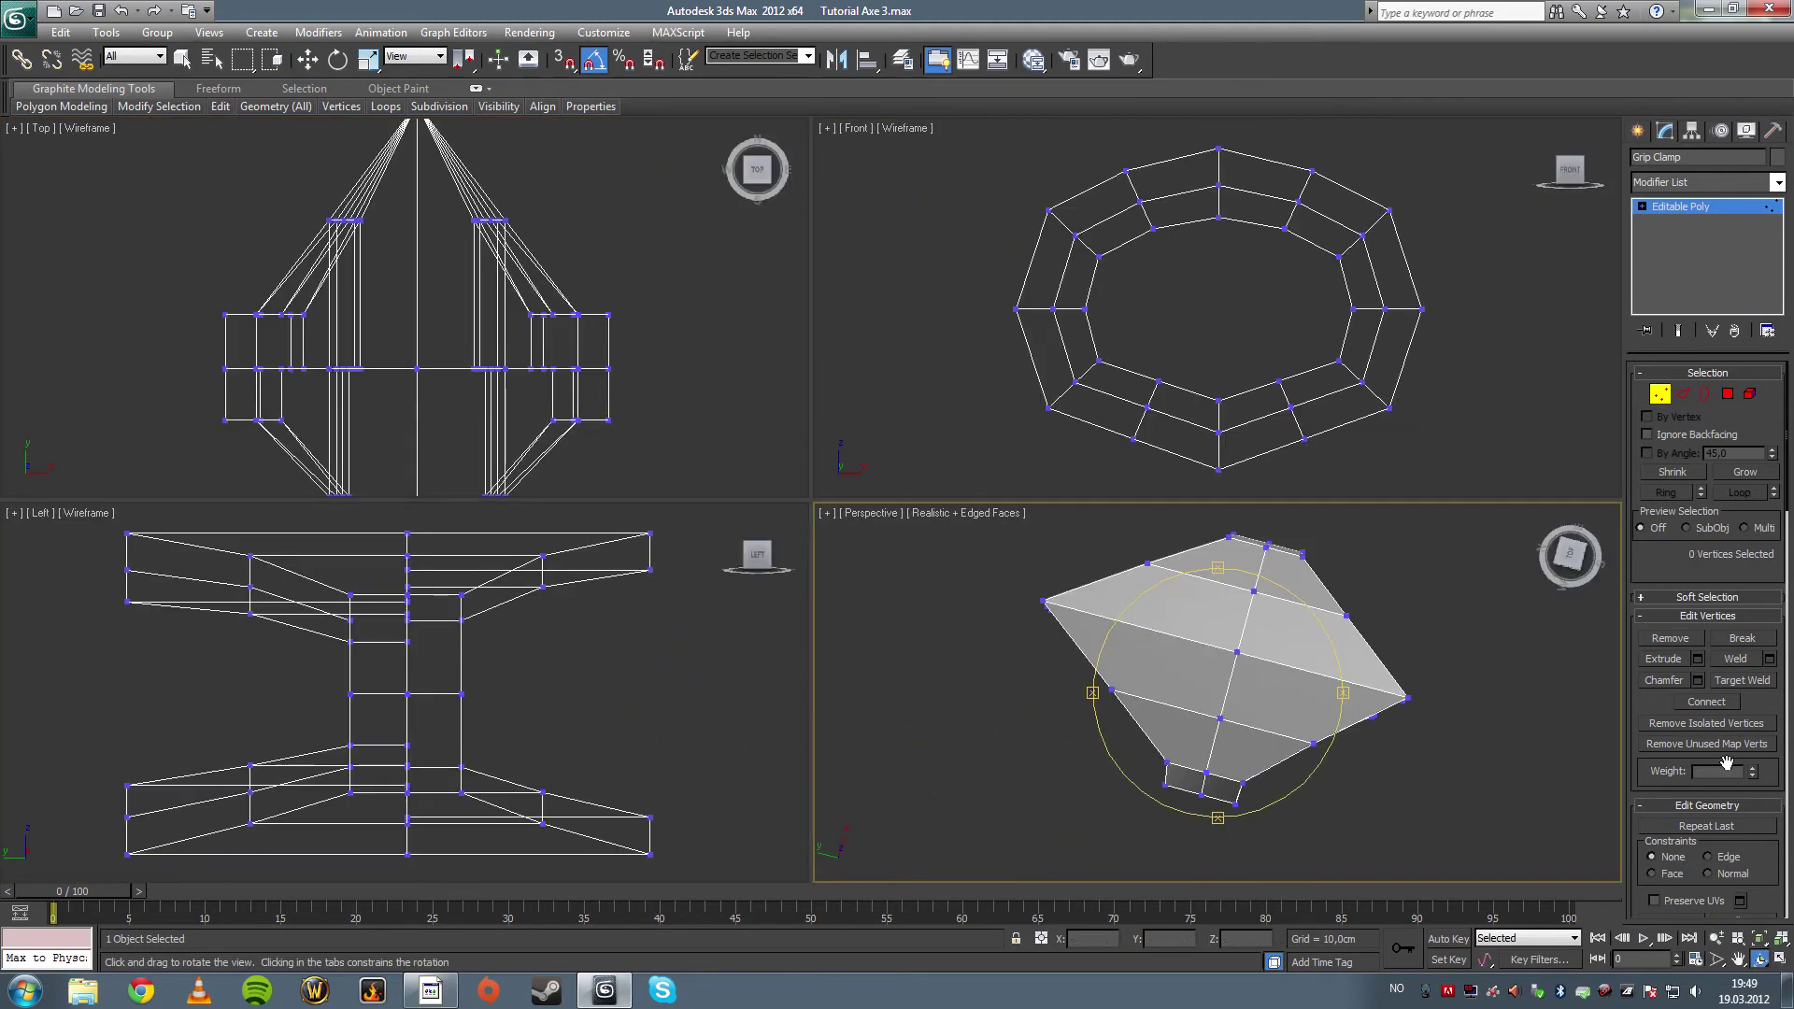
pyautogui.click(183, 59)
pyautogui.click(400, 259)
pyautogui.keyDown('ctrl'); pyautogui.moveTo(464, 206); pyautogui.dragTo(546, 251); pyautogui.keyUp('ctrl')
pyautogui.press('w')
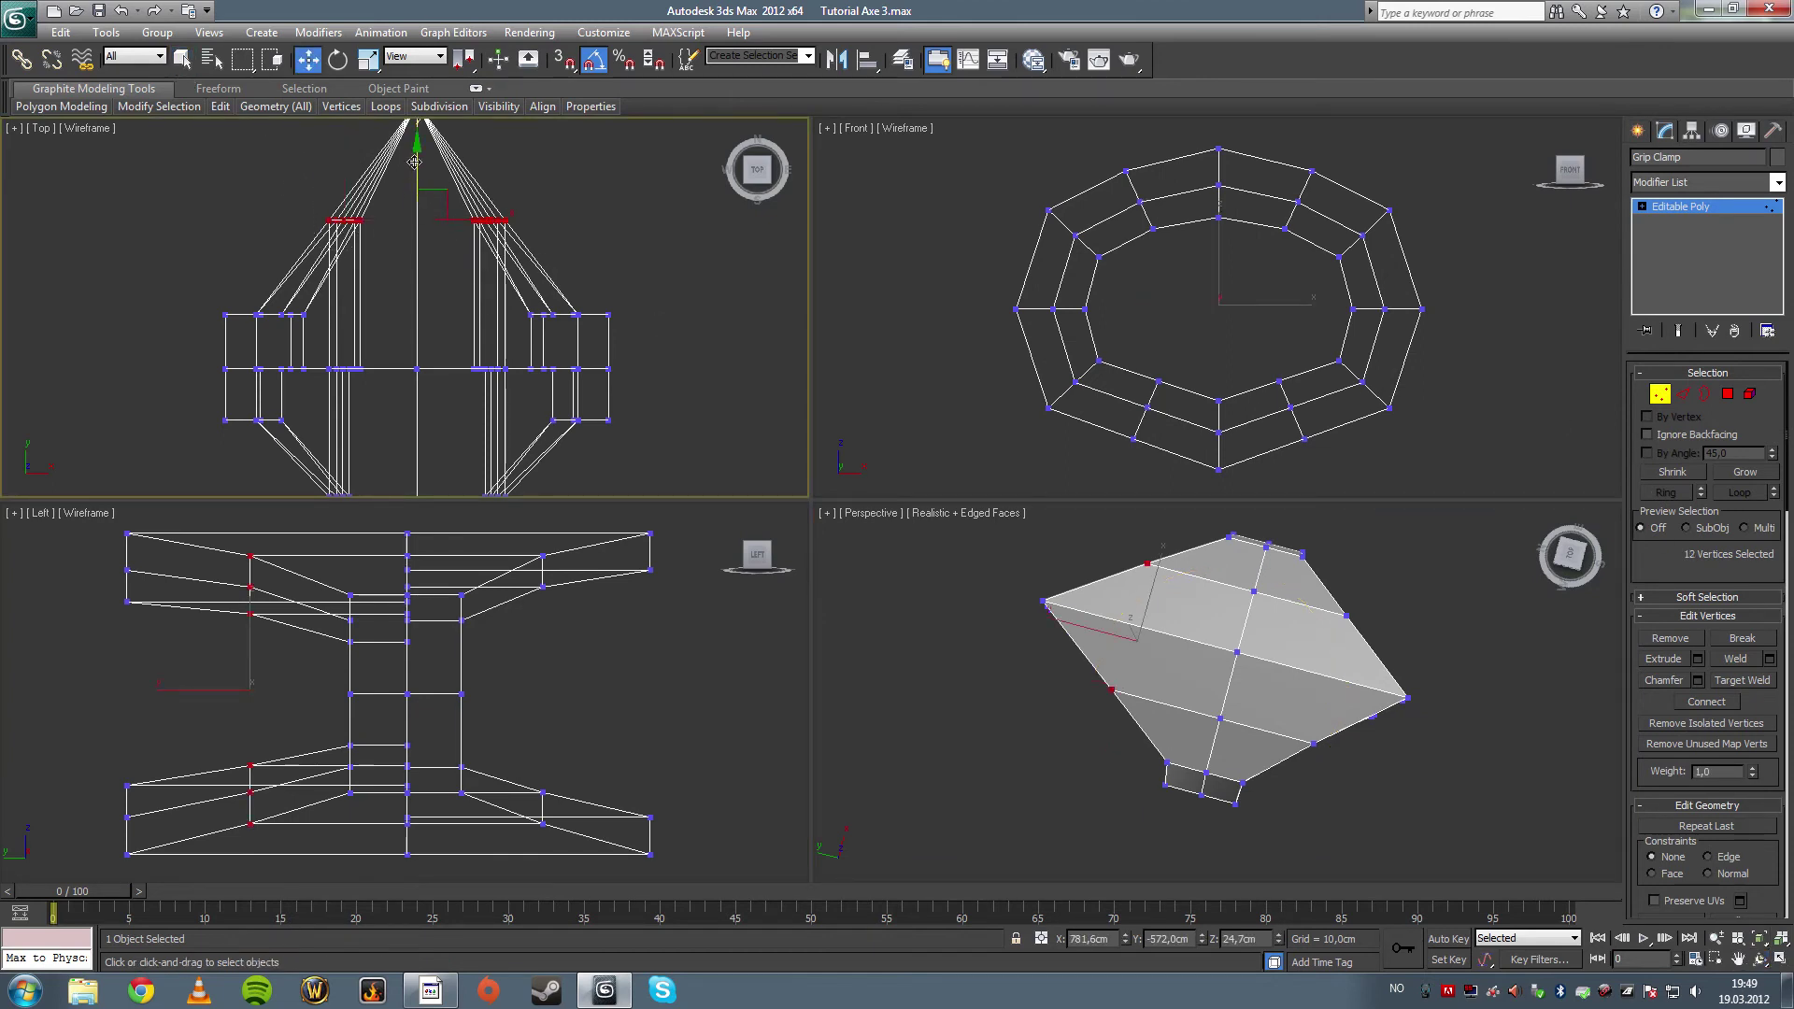
pyautogui.click(449, 316)
# - Move the front flanking vertices slightly back toward the clamp's middle, then leave vertex editing and deselect the clamp
pyautogui.moveTo(450, 318); pyautogui.dragTo(445, 215, button='middle')
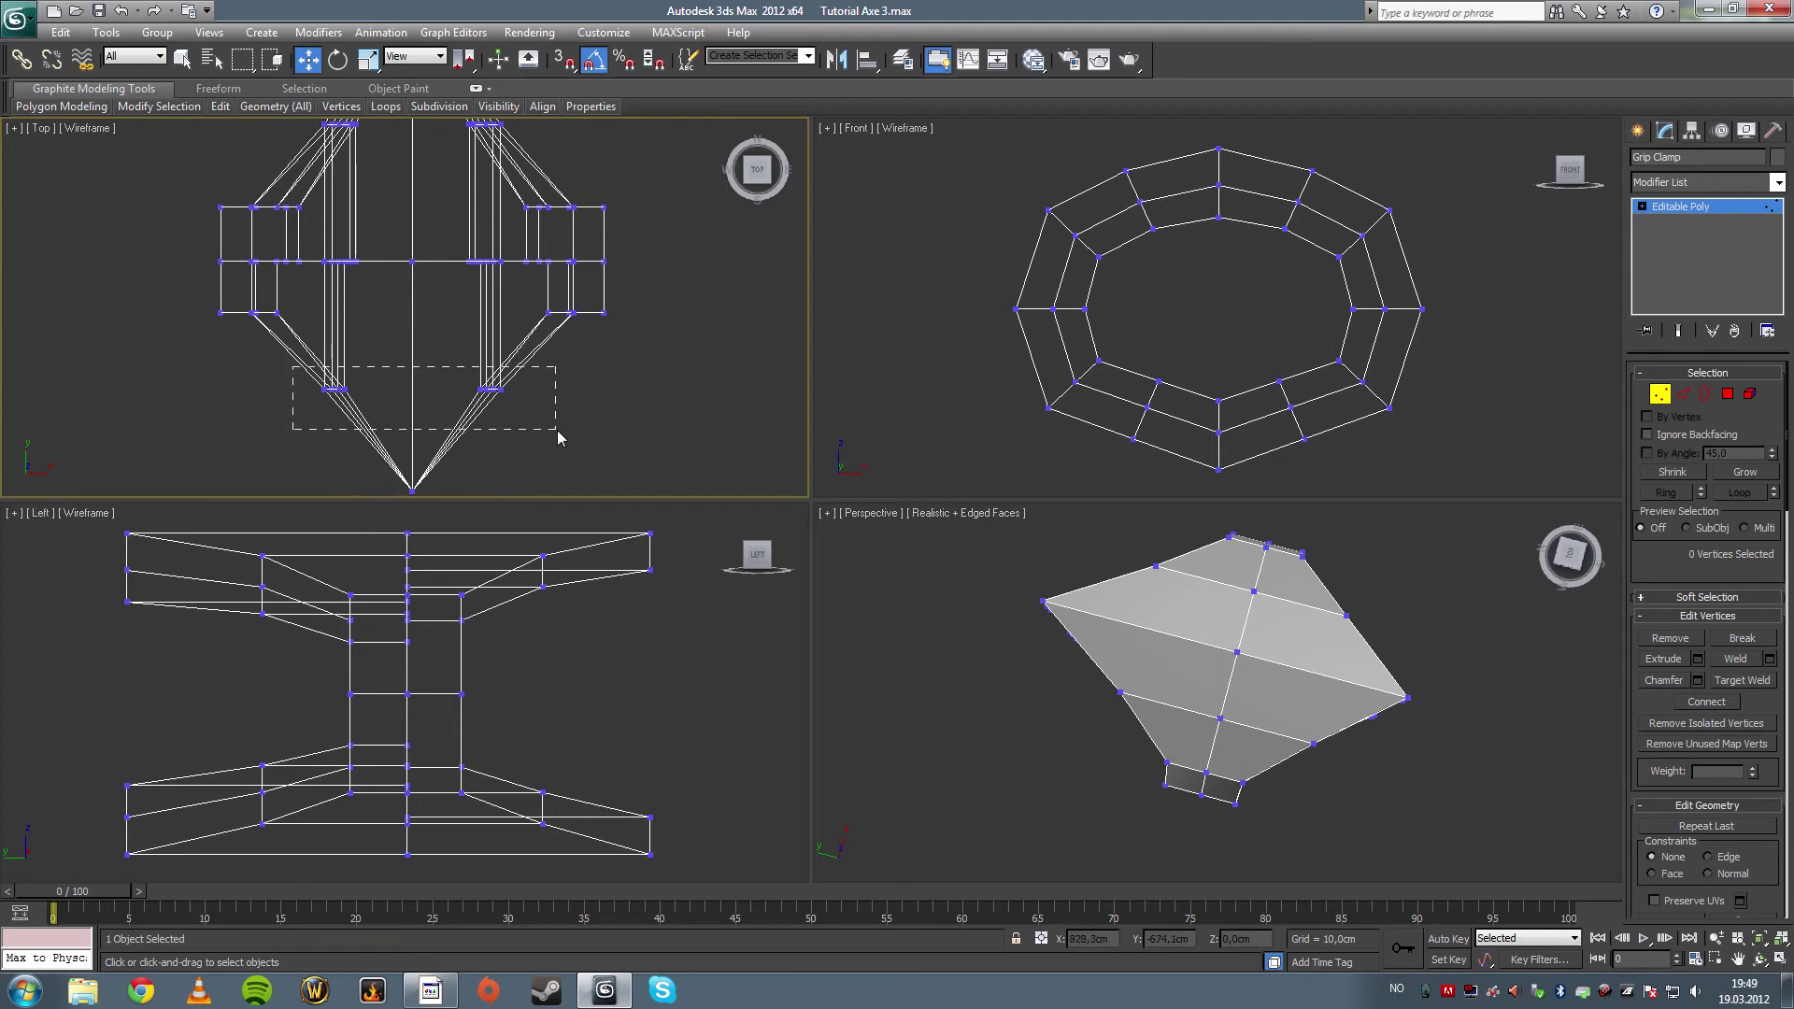
pyautogui.moveTo(565, 431); pyautogui.dragTo(566, 431)
pyautogui.moveTo(413, 331); pyautogui.dragTo(413, 321)
pyautogui.click(585, 452)
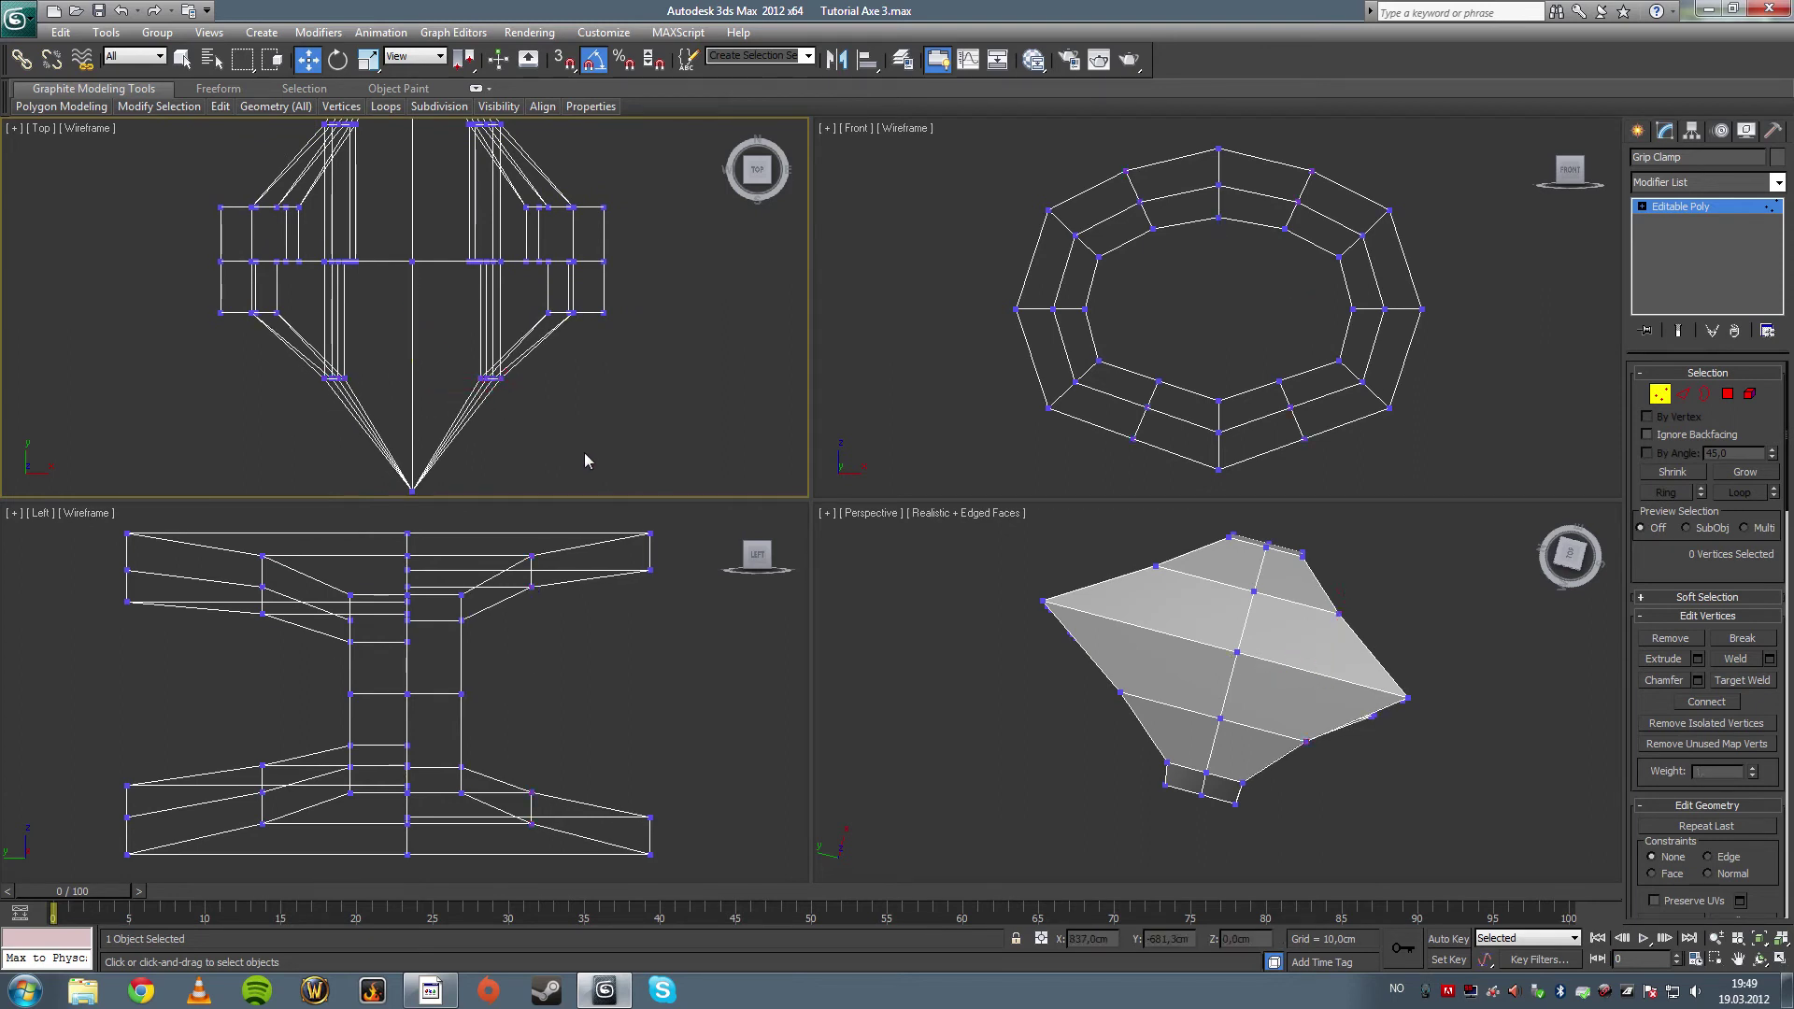
pyautogui.click(1655, 397)
pyautogui.click(1444, 643)
# - Examine the clamp's pointed ends and side walls from several angles in the enlarged perspective view
pyautogui.hotkey('alt', 'w')
pyautogui.keyDown('alt'); pyautogui.moveTo(1185, 619); pyautogui.dragTo(1178, 564, button='middle'); pyautogui.keyUp('alt')
pyautogui.moveTo(1001, 565)
pyautogui.keyDown('alt'); pyautogui.mouseDown(button='middle')
pyautogui.moveTo(1038, 565)
pyautogui.moveTo(1002, 547)
pyautogui.moveTo(1009, 598)
pyautogui.mouseUp(button='middle'); pyautogui.keyUp('alt')
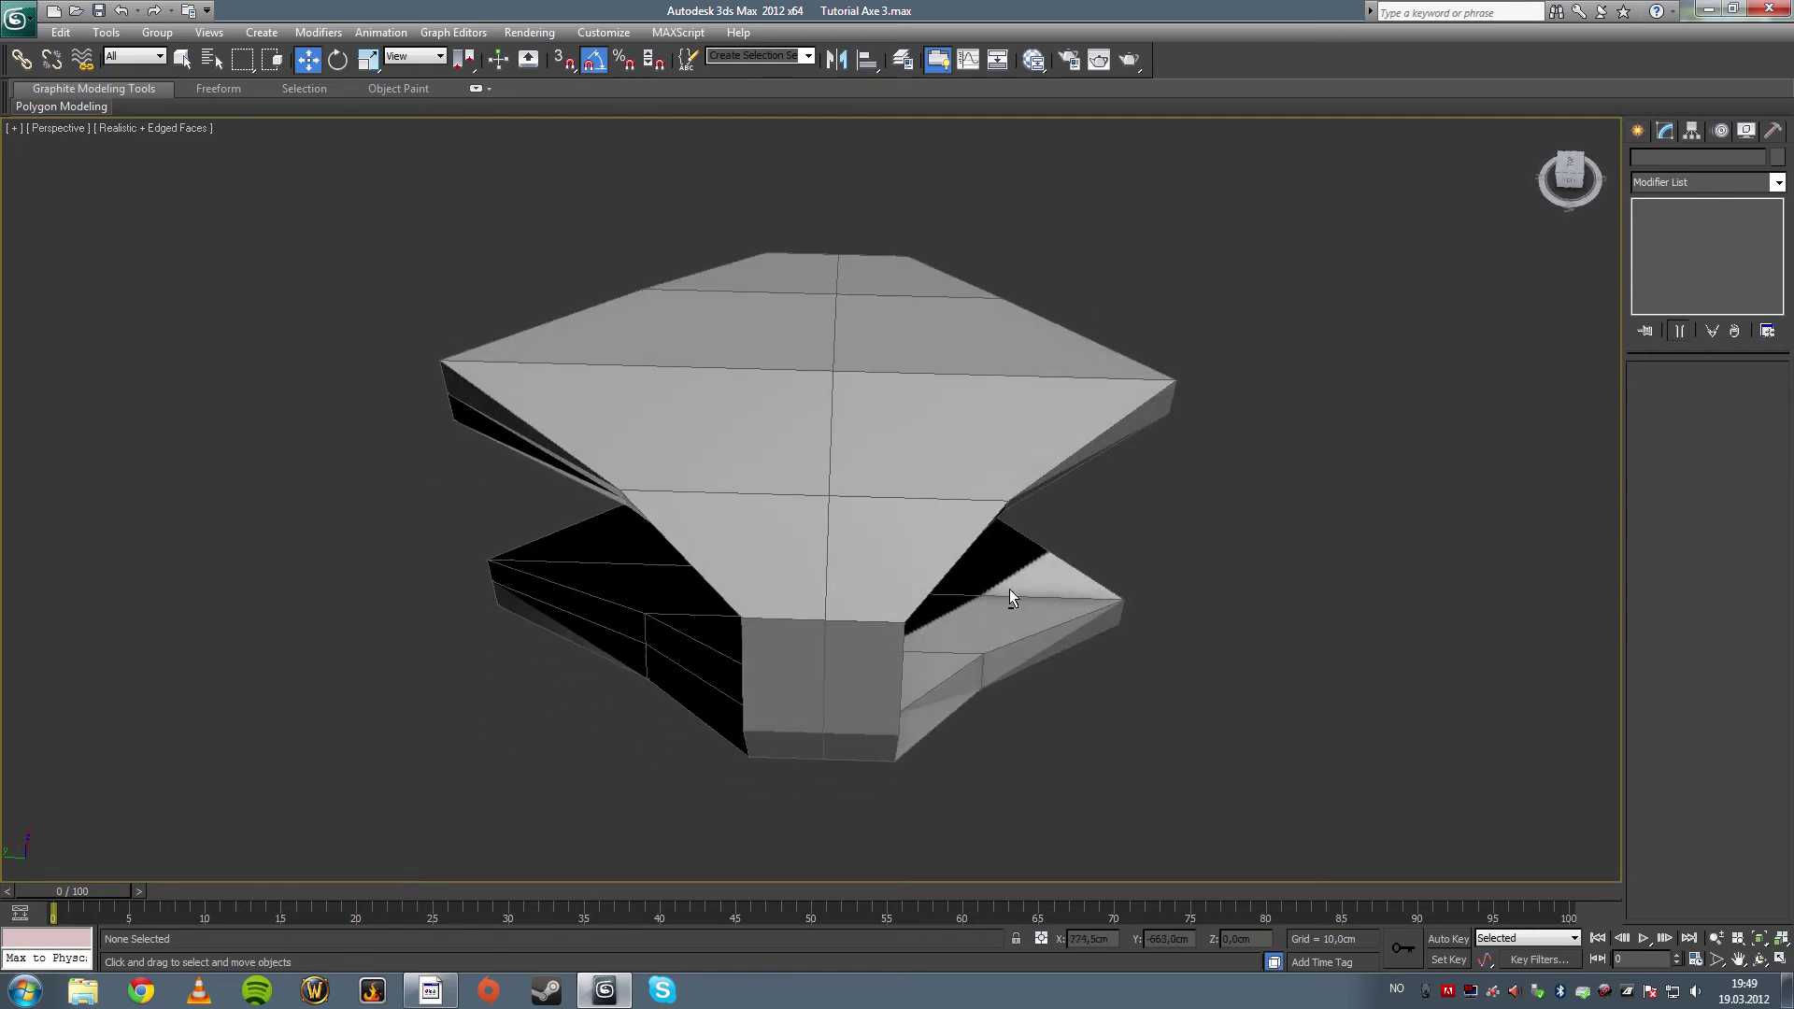
pyautogui.keyDown('alt'); pyautogui.moveTo(1009, 596); pyautogui.dragTo(888, 511, button='middle'); pyautogui.keyUp('alt')
pyautogui.click(889, 511)
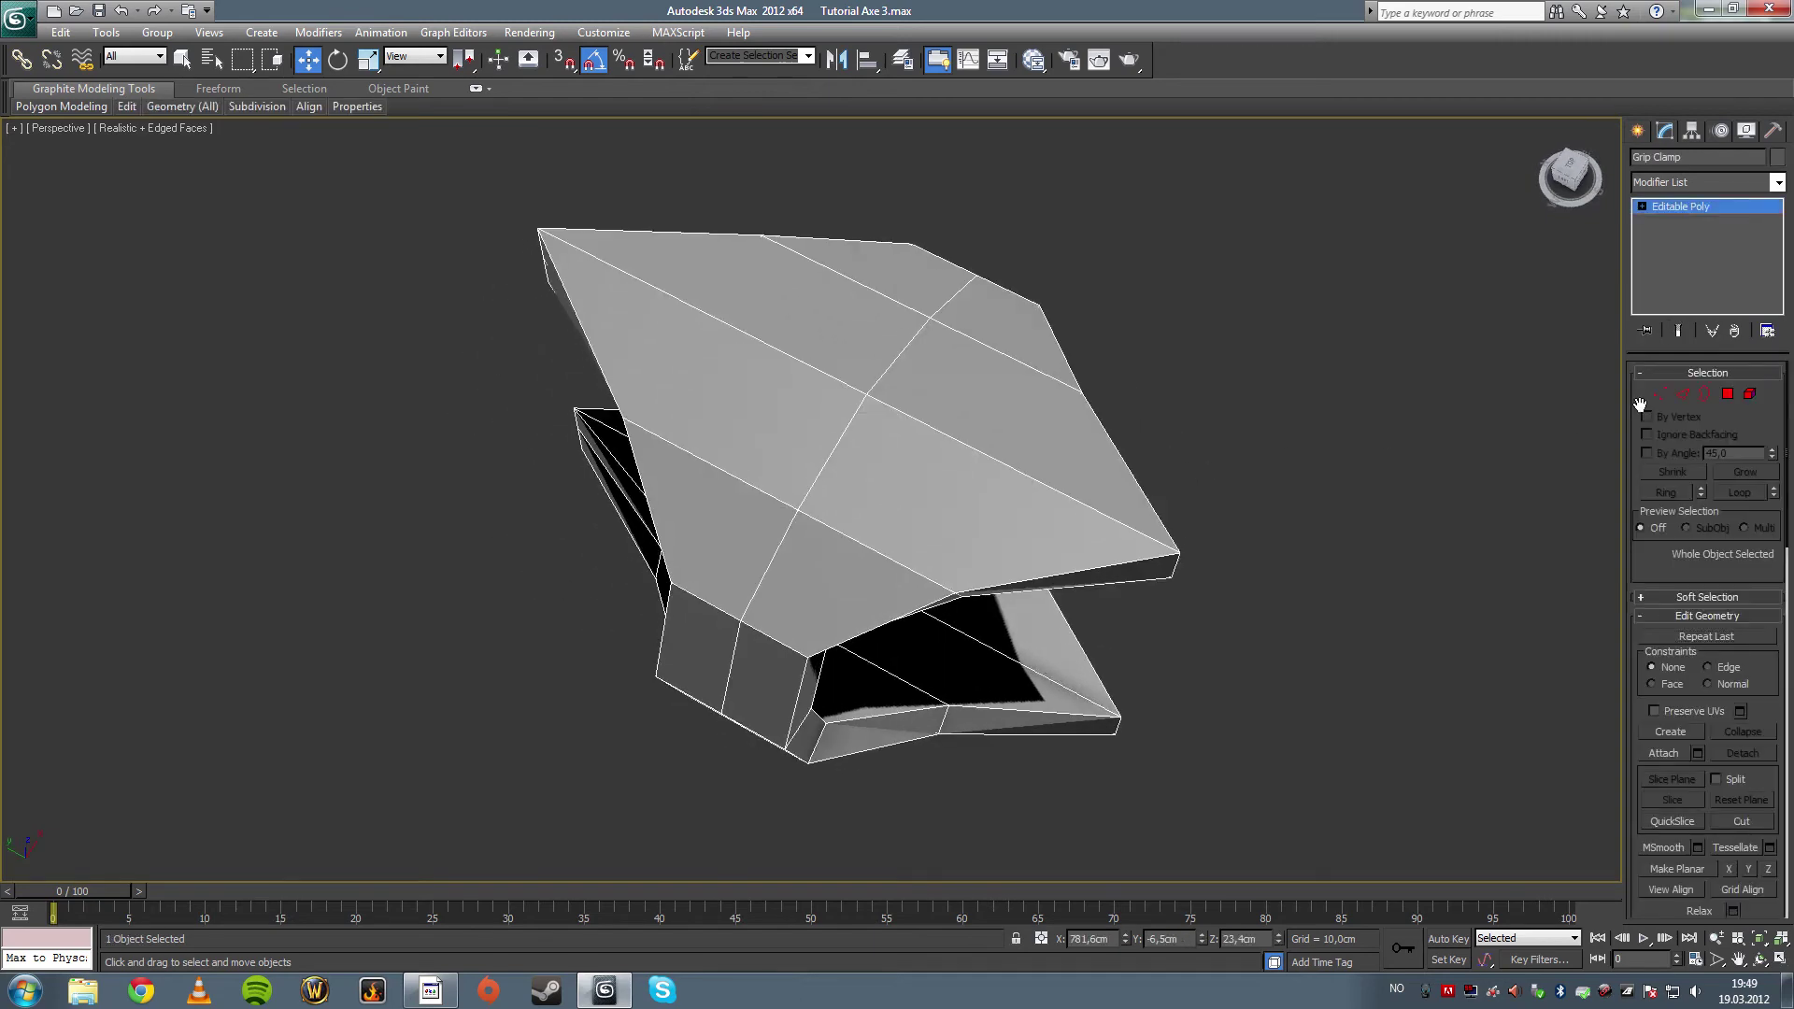
pyautogui.keyDown('alt'); pyautogui.moveTo(1088, 491); pyautogui.dragTo(968, 467, button='middle'); pyautogui.keyUp('alt')
pyautogui.click(1682, 394)
pyautogui.keyDown('alt'); pyautogui.moveTo(1177, 524); pyautogui.dragTo(967, 574, button='middle'); pyautogui.keyUp('alt')
pyautogui.click(1253, 502)
pyautogui.hotkey('alt', 'w')
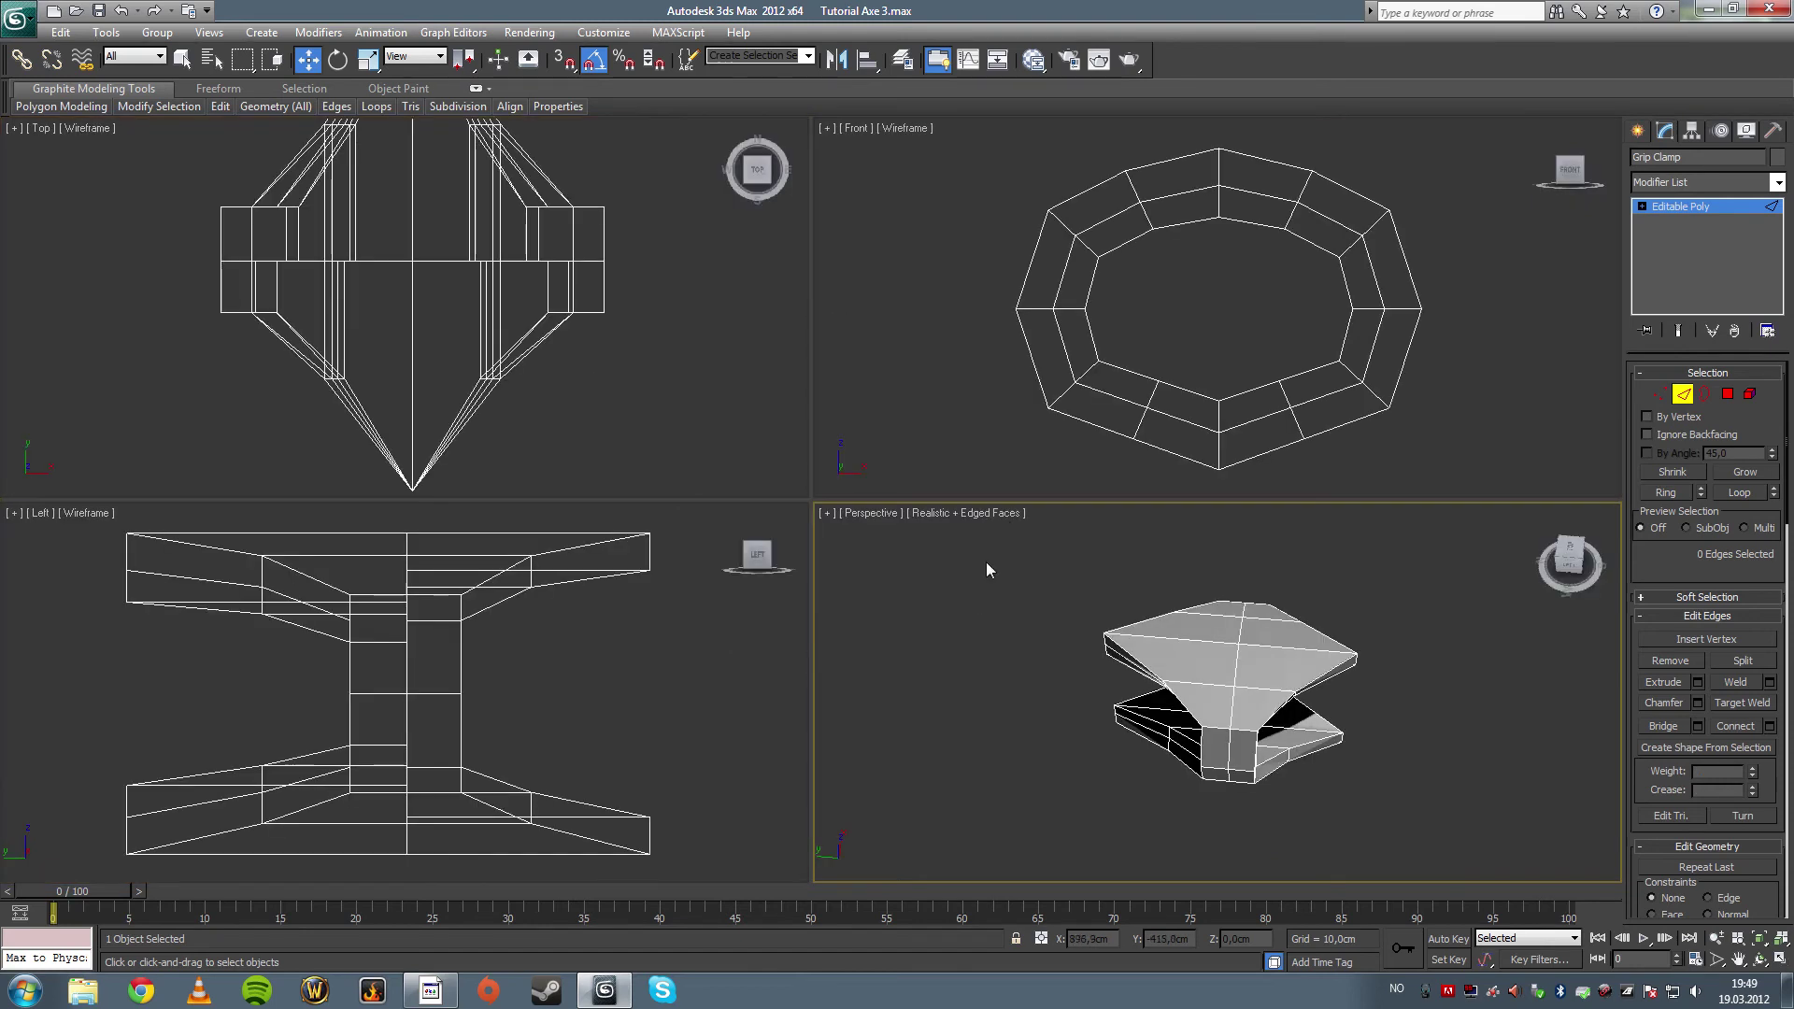
# - Try to widen the clamp's sides by moving their rear and front vertex rows slightly outward in the top view
pyautogui.click(1658, 394)
pyautogui.moveTo(572, 353); pyautogui.dragTo(586, 374, button='middle')
pyautogui.moveTo(708, 253); pyautogui.dragTo(708, 252)
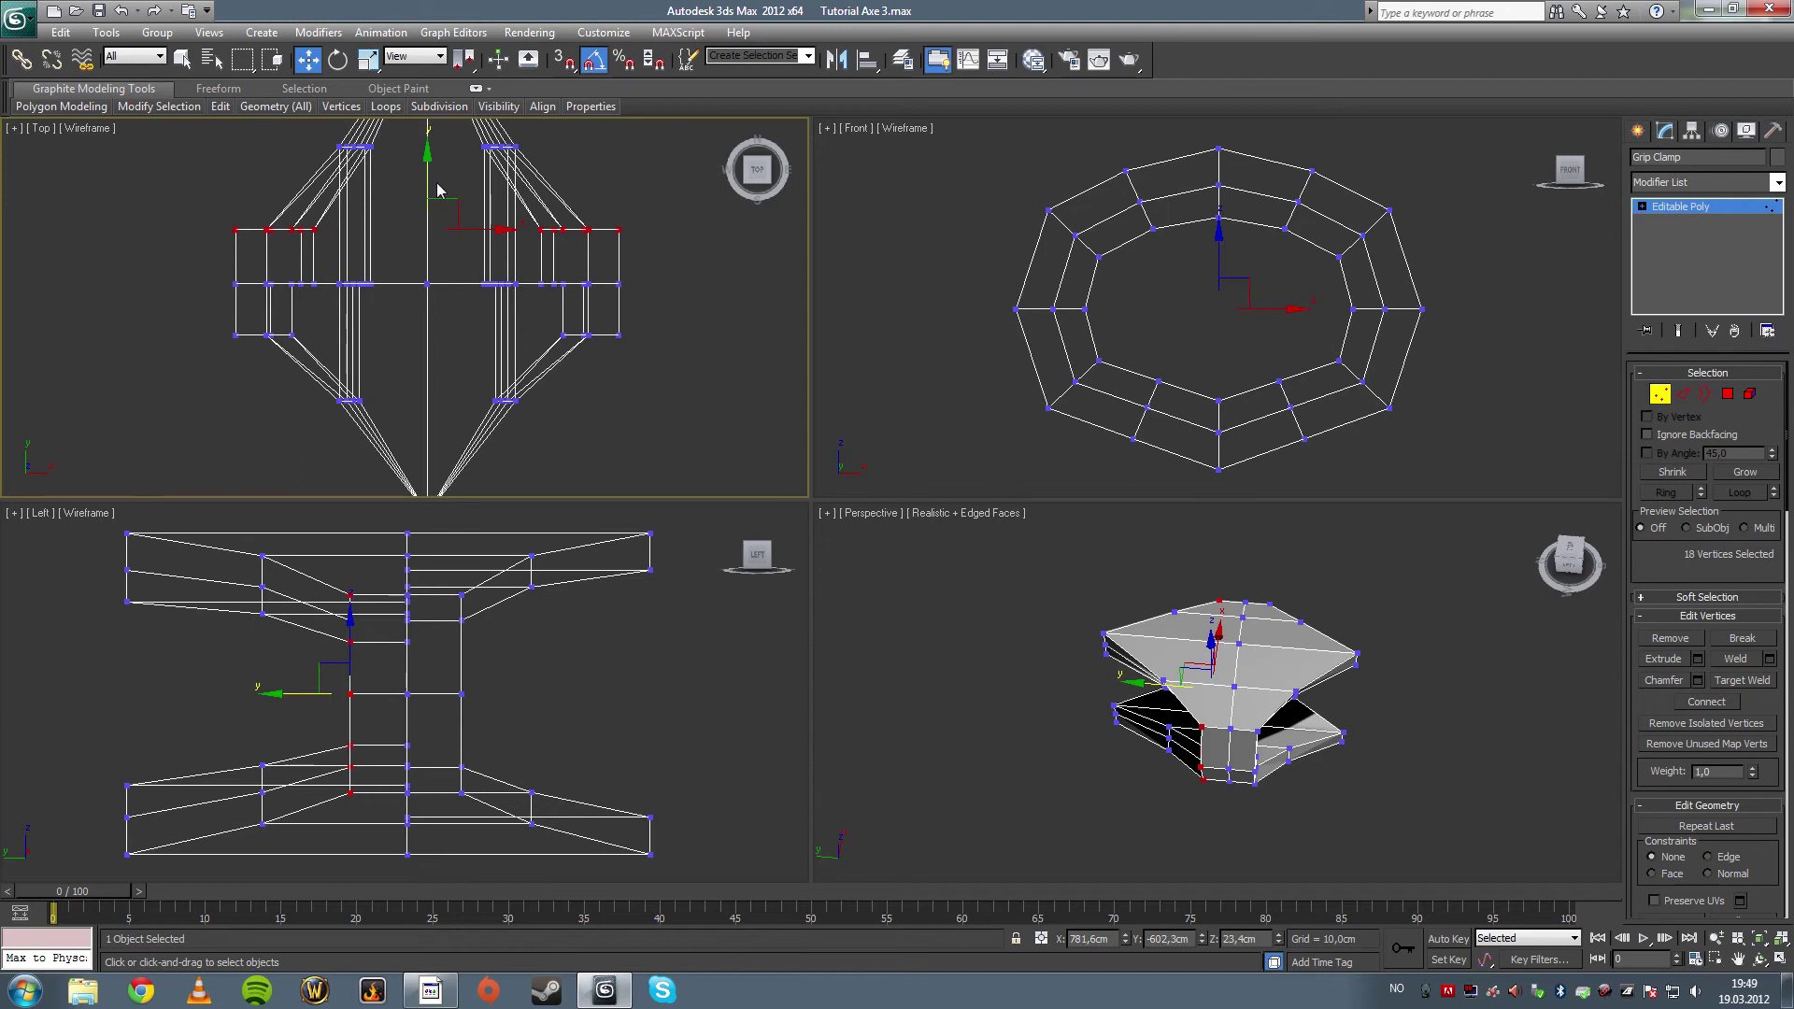
pyautogui.moveTo(437, 188); pyautogui.dragTo(437, 176)
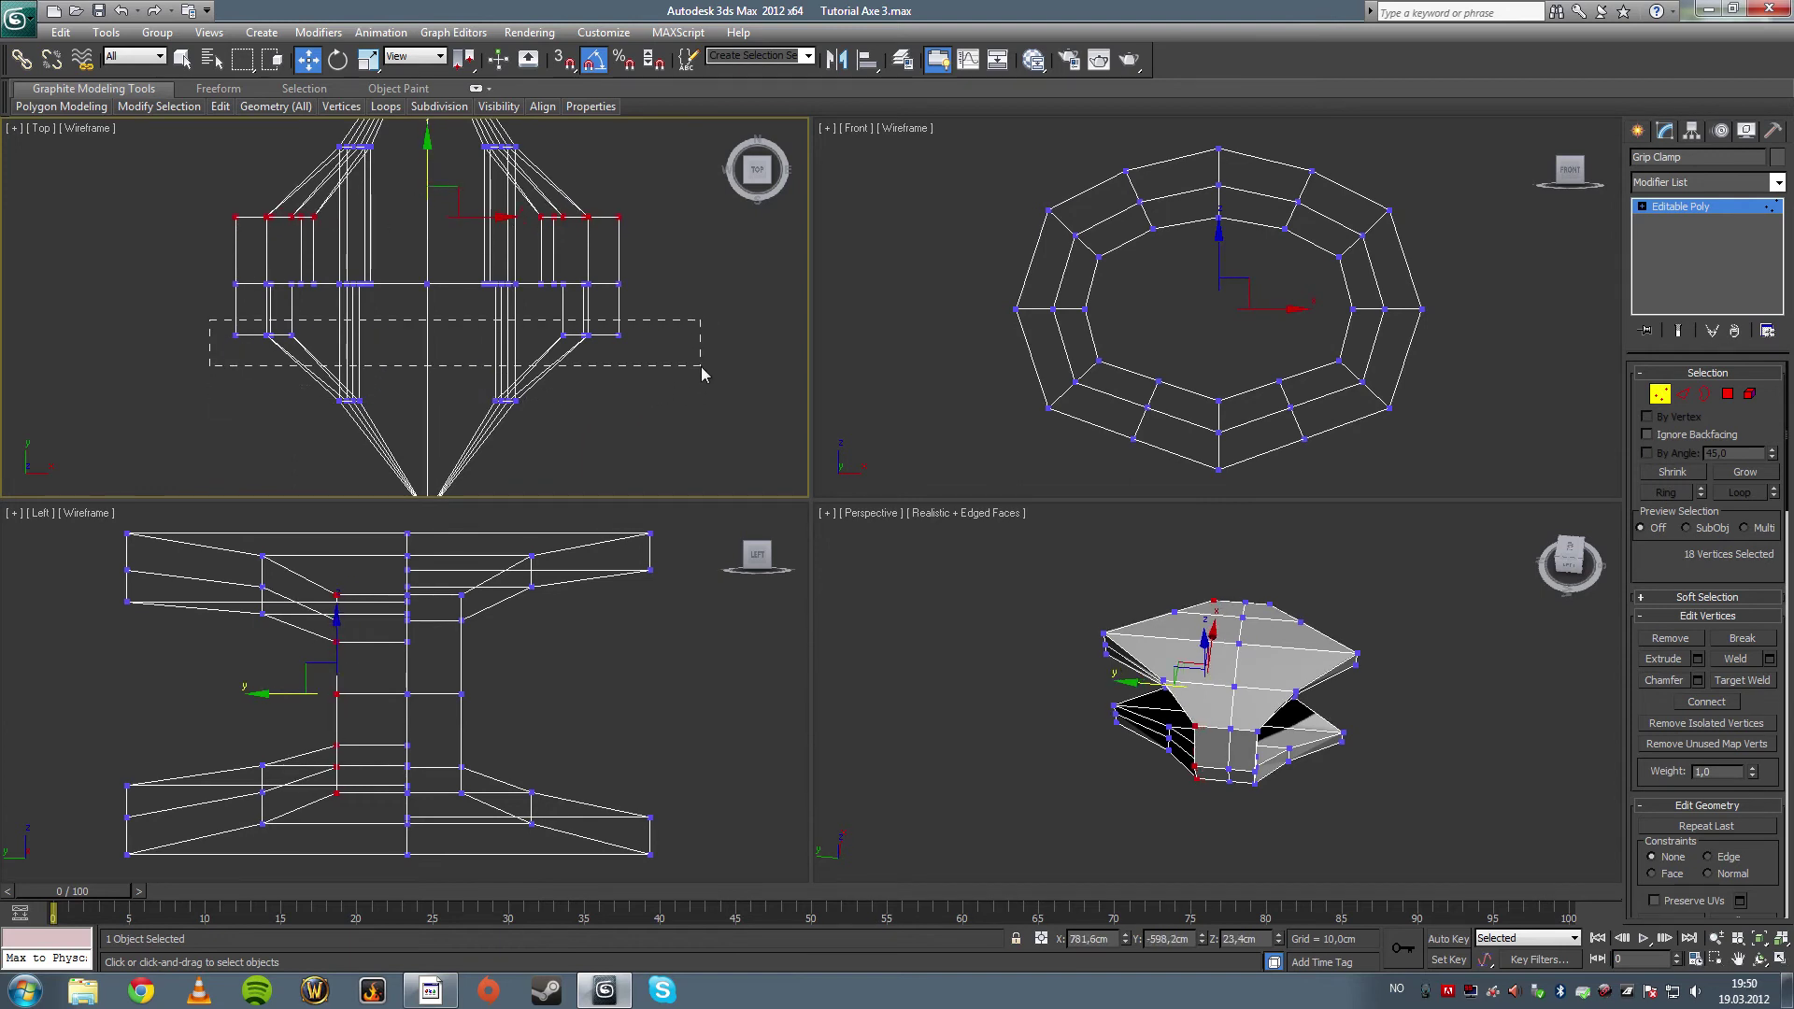
pyautogui.moveTo(702, 368); pyautogui.dragTo(702, 368)
pyautogui.moveTo(431, 292); pyautogui.dragTo(431, 309)
pyautogui.click(1002, 690)
pyautogui.hotkey('alt', 'w')
pyautogui.hotkey('ctrl', 'z')
pyautogui.hotkey('ctrl', 'z')
pyautogui.hotkey('ctrl', 'z')
pyautogui.hotkey('ctrl', 'z')
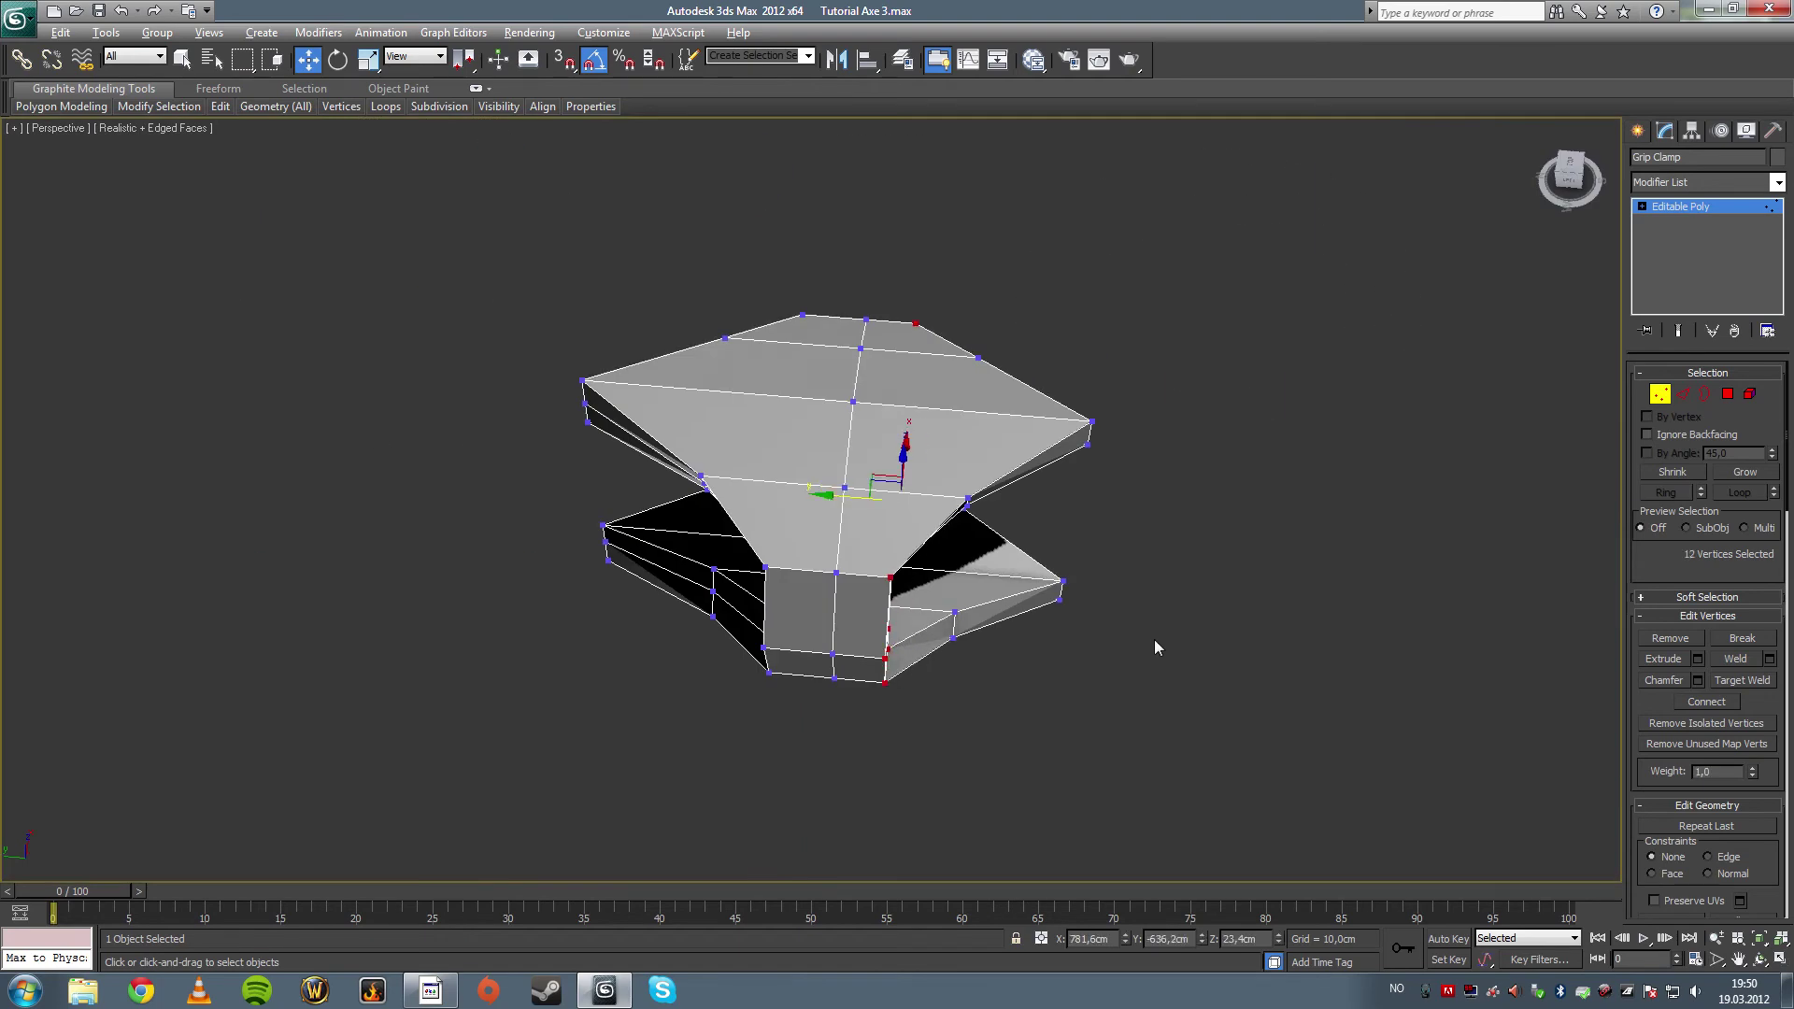
# - Widen the clamp's sides by moving the front and rear side vertex rows outward in the top view, then leave vertex editing
pyautogui.hotkey('alt', 'w')
pyautogui.moveTo(143, 303); pyautogui.dragTo(340, 353)
pyautogui.moveTo(174, 326); pyautogui.dragTo(636, 391)
pyautogui.moveTo(432, 272); pyautogui.dragTo(432, 289)
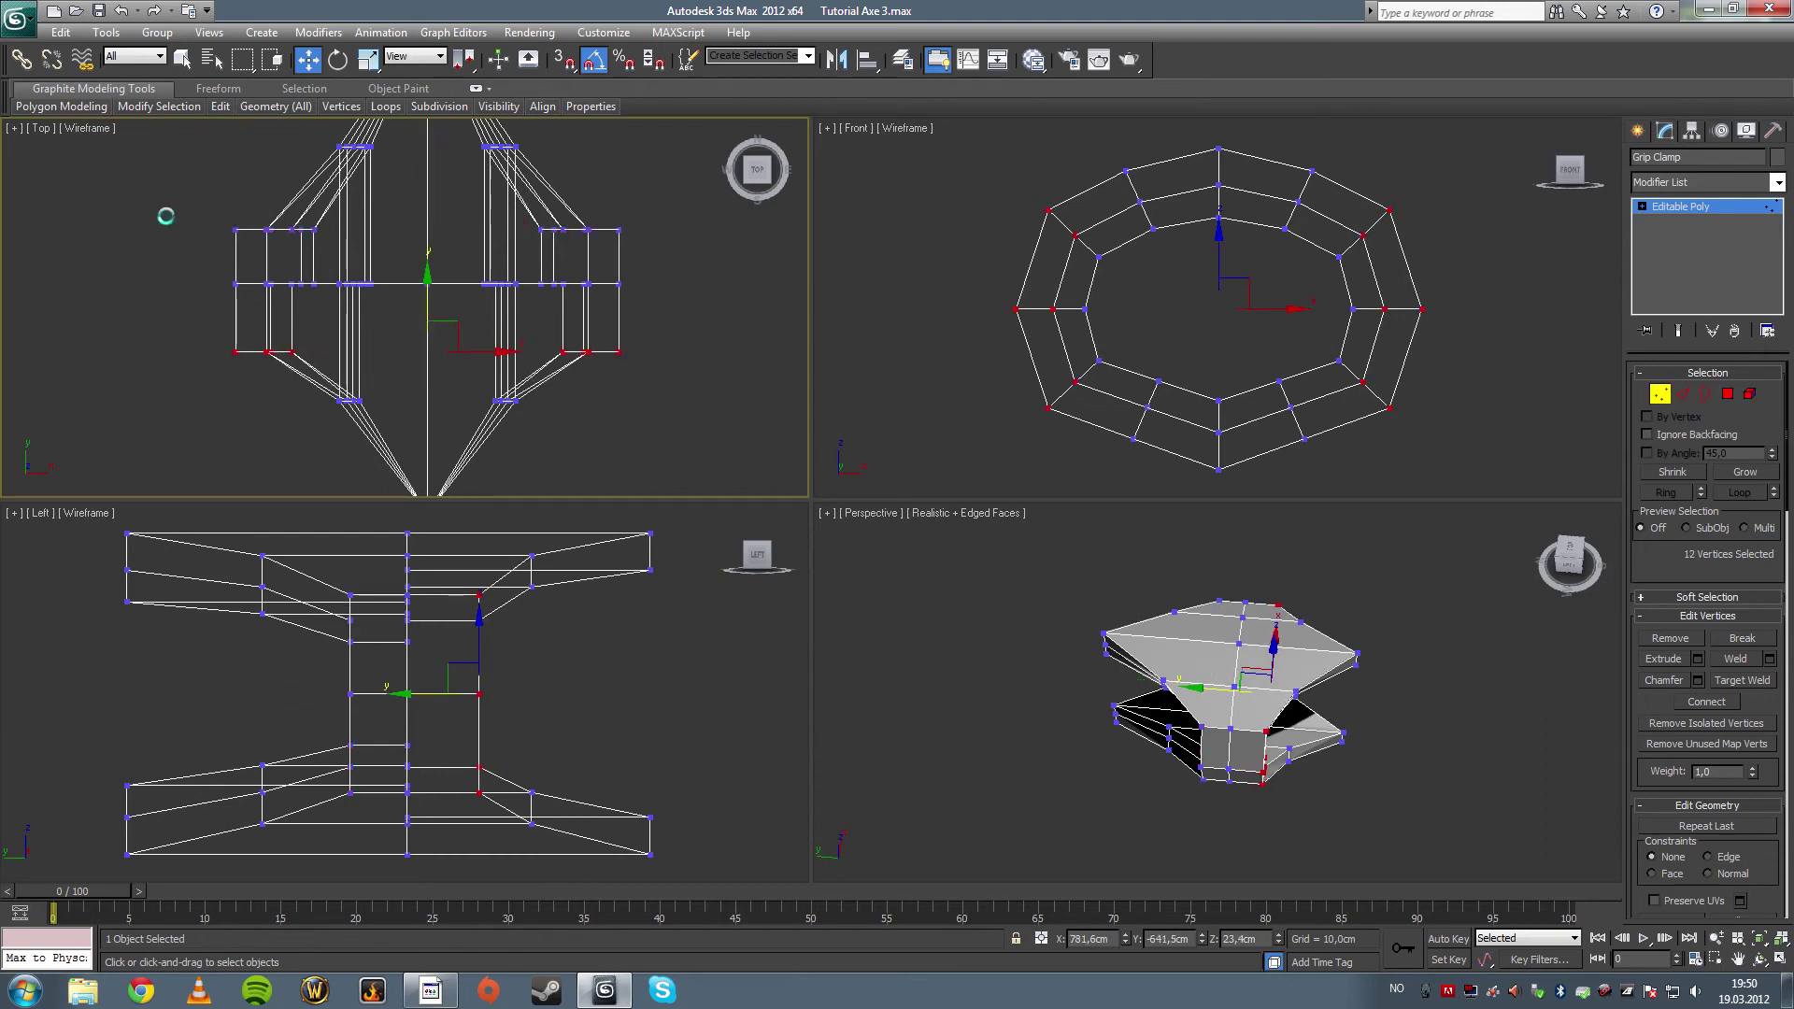
pyautogui.moveTo(169, 217); pyautogui.dragTo(692, 271)
pyautogui.moveTo(429, 181); pyautogui.dragTo(429, 161)
pyautogui.click(1067, 661)
pyautogui.hotkey('alt', 'w')
pyautogui.keyDown('alt'); pyautogui.moveTo(1074, 695); pyautogui.dragTo(1310, 598, button='middle'); pyautogui.keyUp('alt')
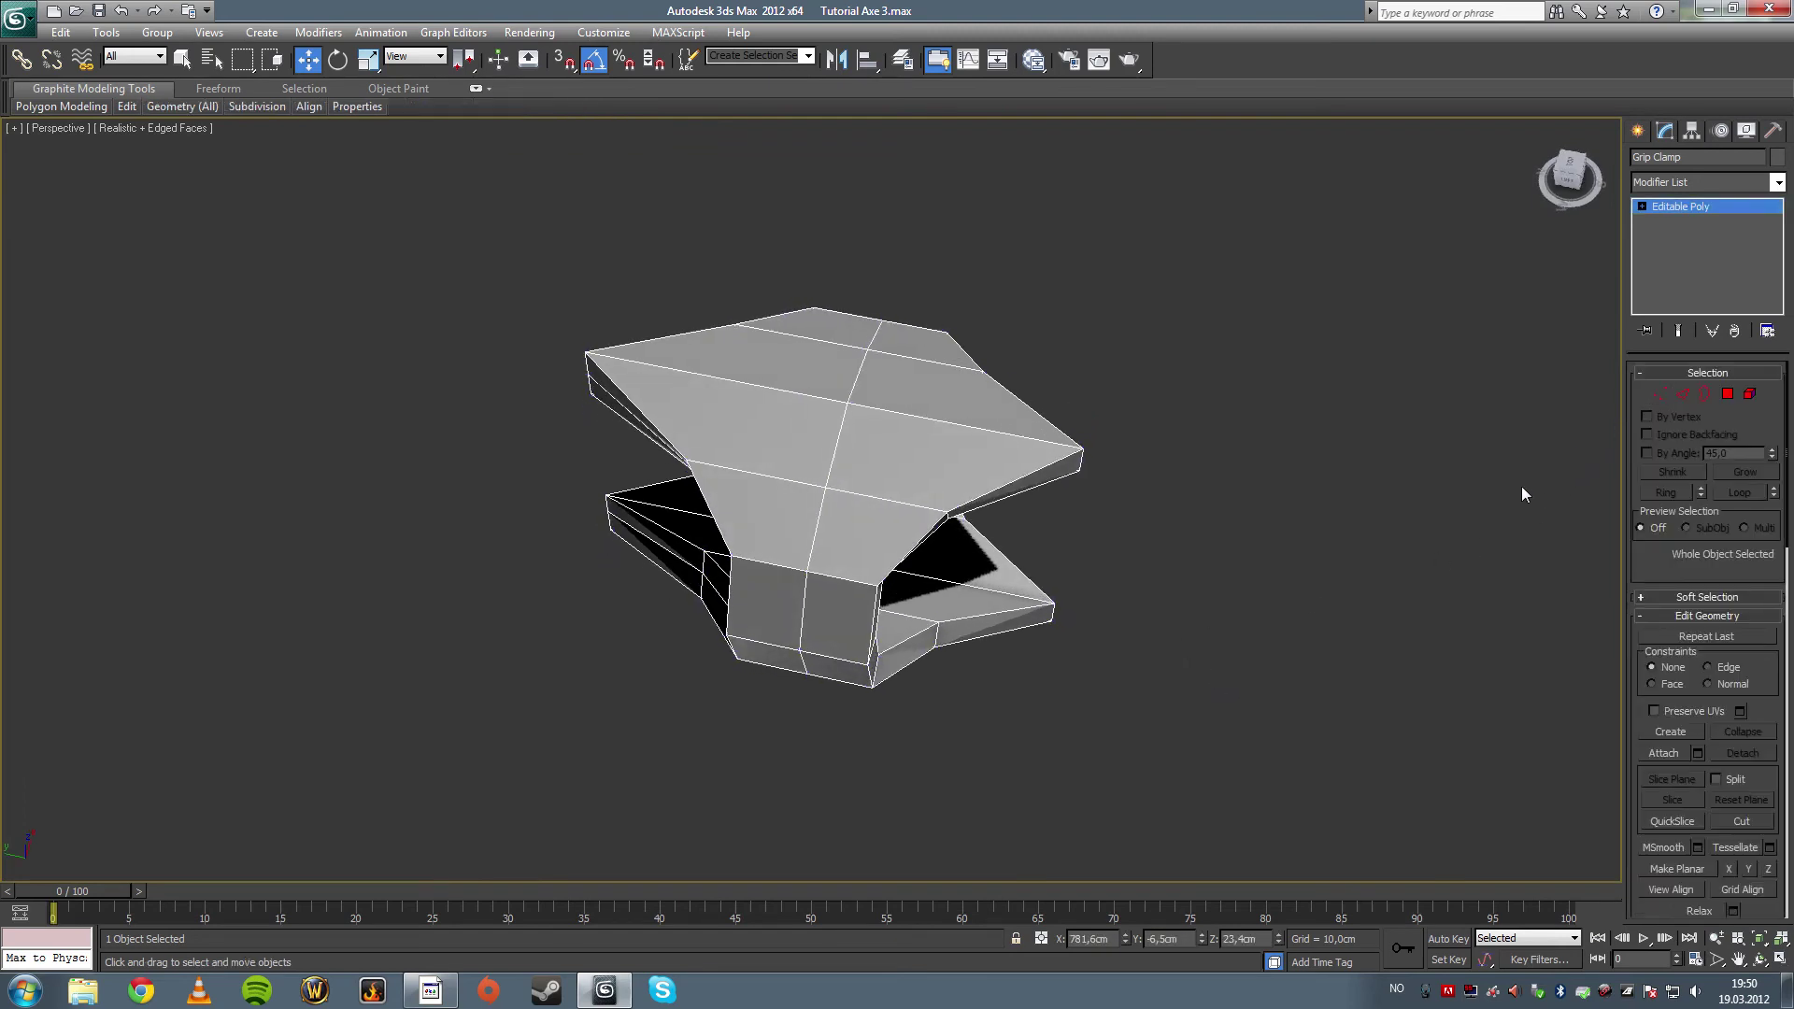
# - Select all outer polygons around the clamp by ringing two crosswise edges on its upper face and converting them to polygons
pyautogui.click(1727, 393)
pyautogui.click(1152, 612)
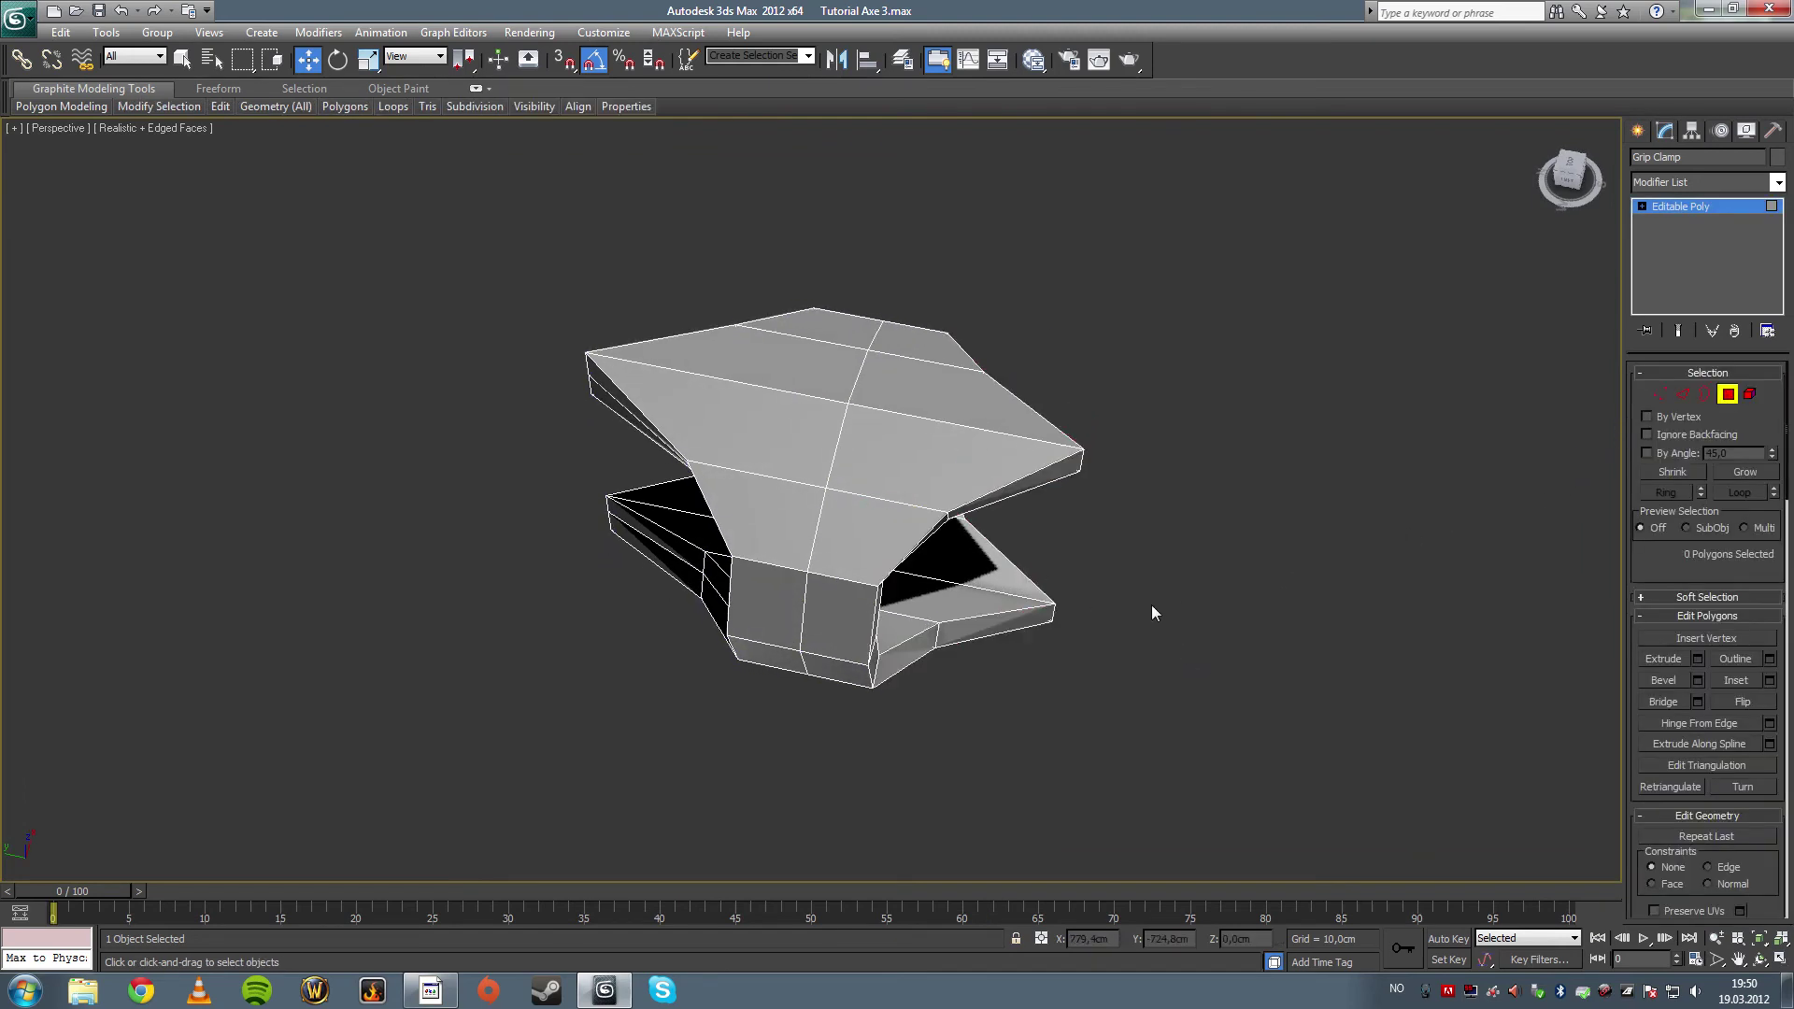
pyautogui.click(863, 519)
pyautogui.hotkey('ctrl', 'z')
pyautogui.click(181, 60)
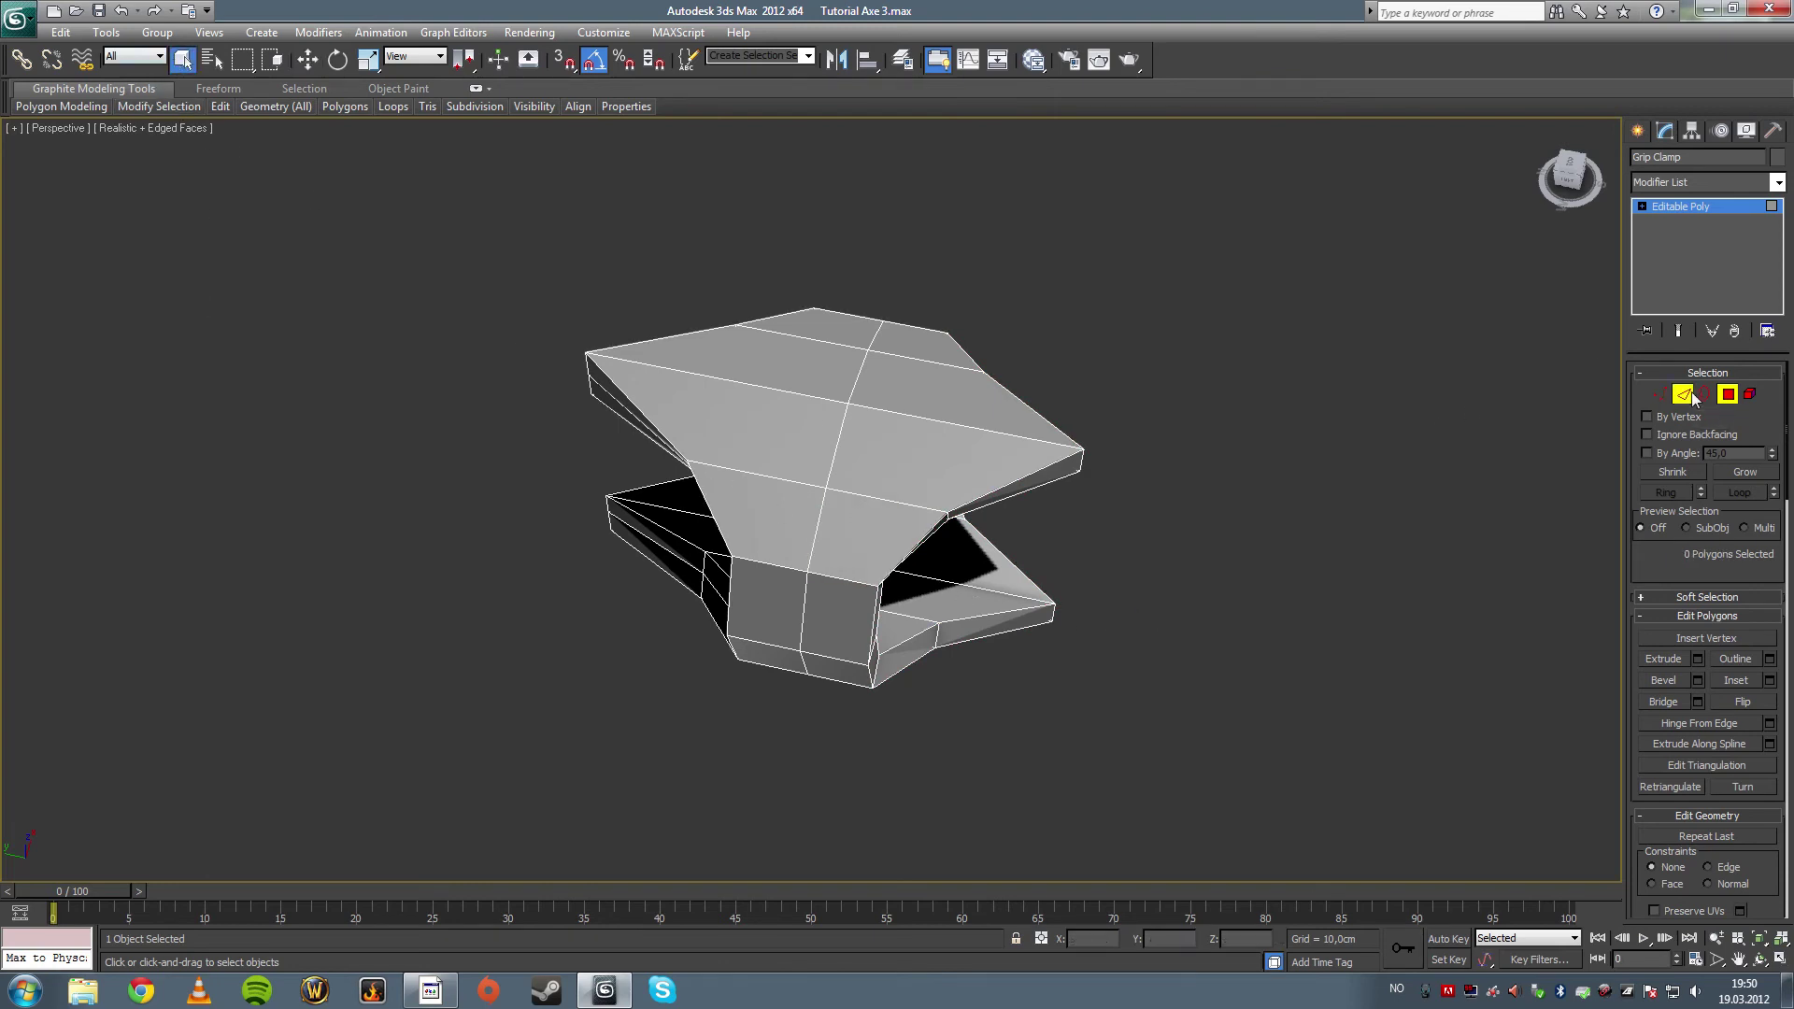
pyautogui.click(850, 493)
pyautogui.keyDown('ctrl'); pyautogui.click(792, 482); pyautogui.keyUp('ctrl')
pyautogui.hotkey('ctrl', 'z')
pyautogui.click(789, 480)
pyautogui.keyDown('ctrl'); pyautogui.click(880, 501); pyautogui.keyUp('ctrl')
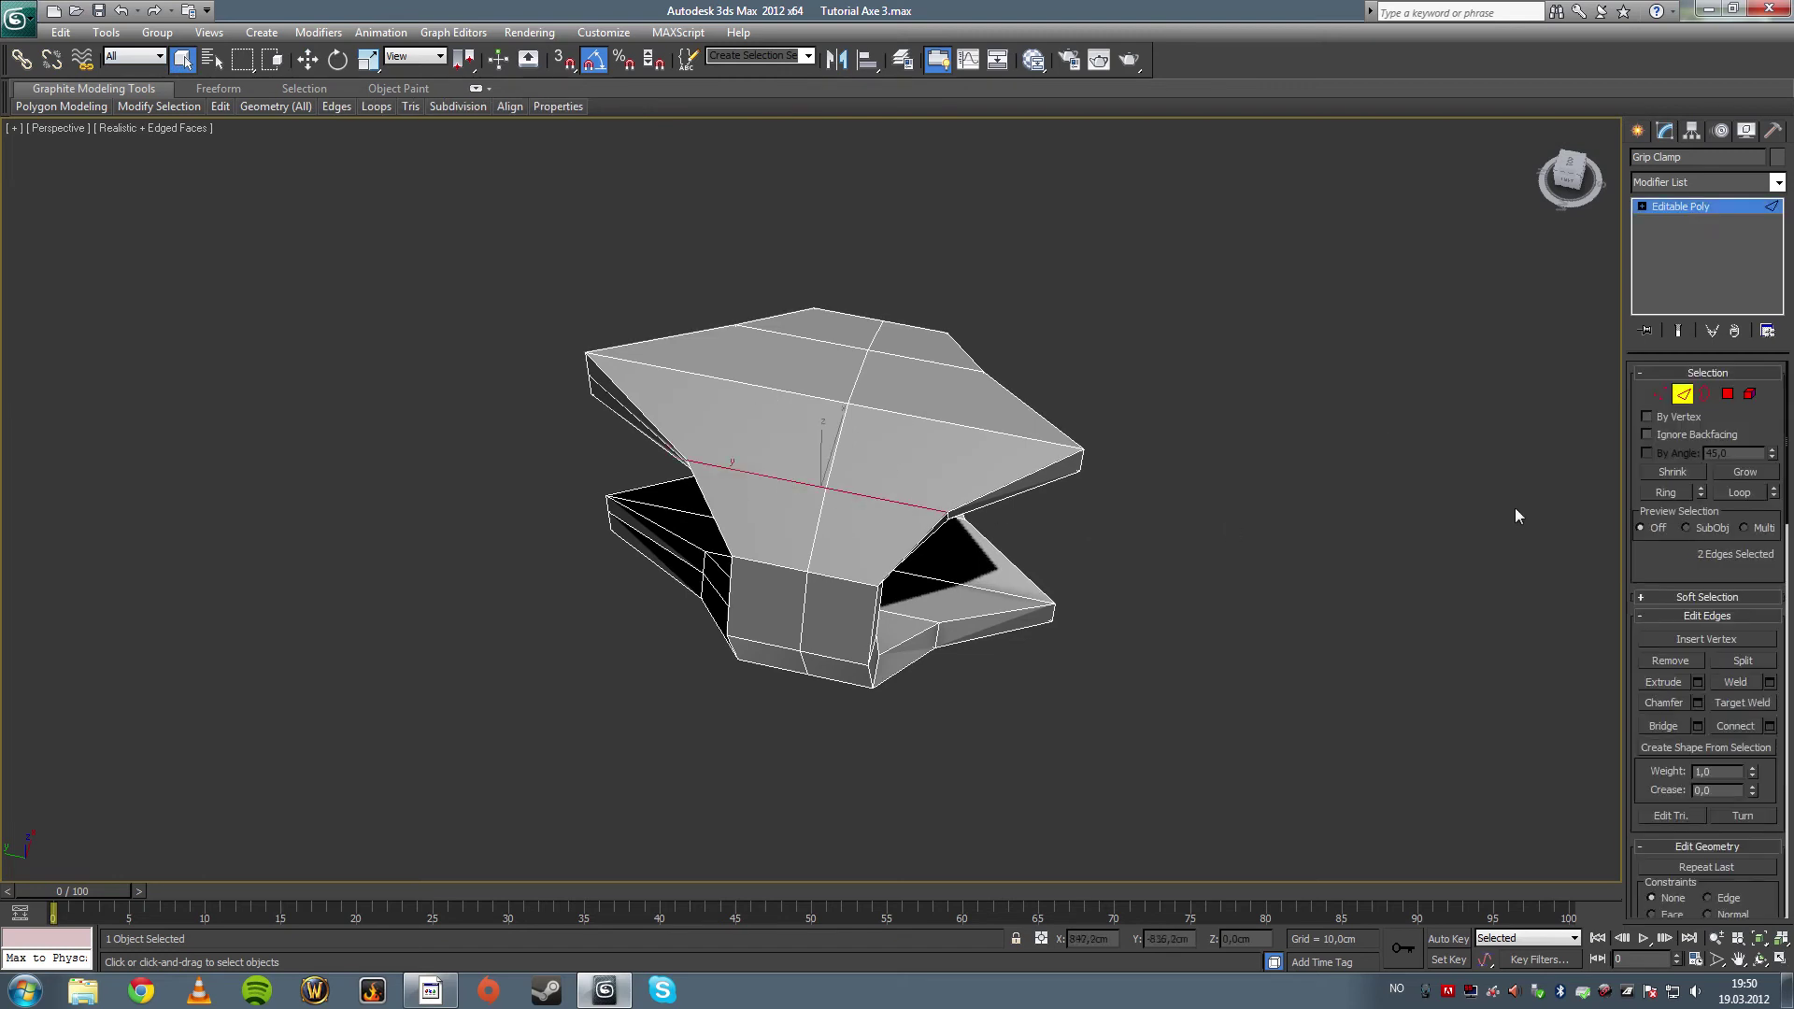
pyautogui.click(1668, 494)
pyautogui.keyDown('ctrl'); pyautogui.click(1735, 394); pyautogui.keyUp('ctrl')
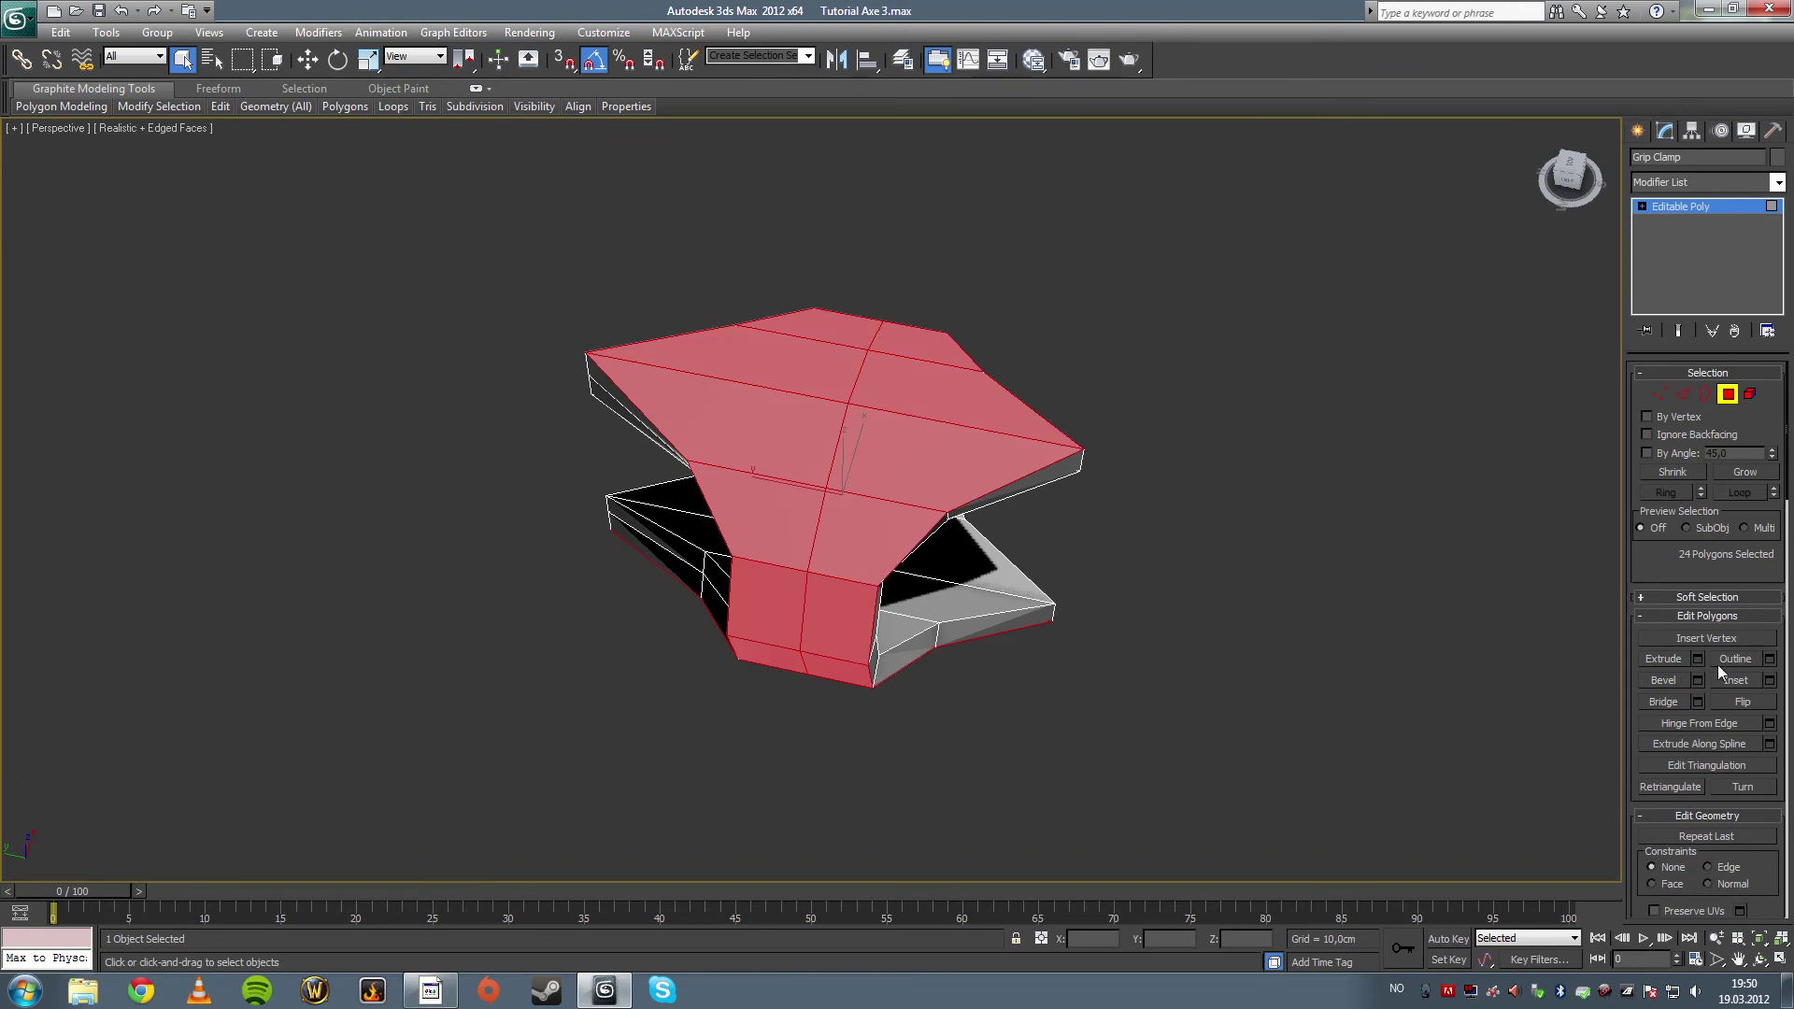
pyautogui.click(1771, 681)
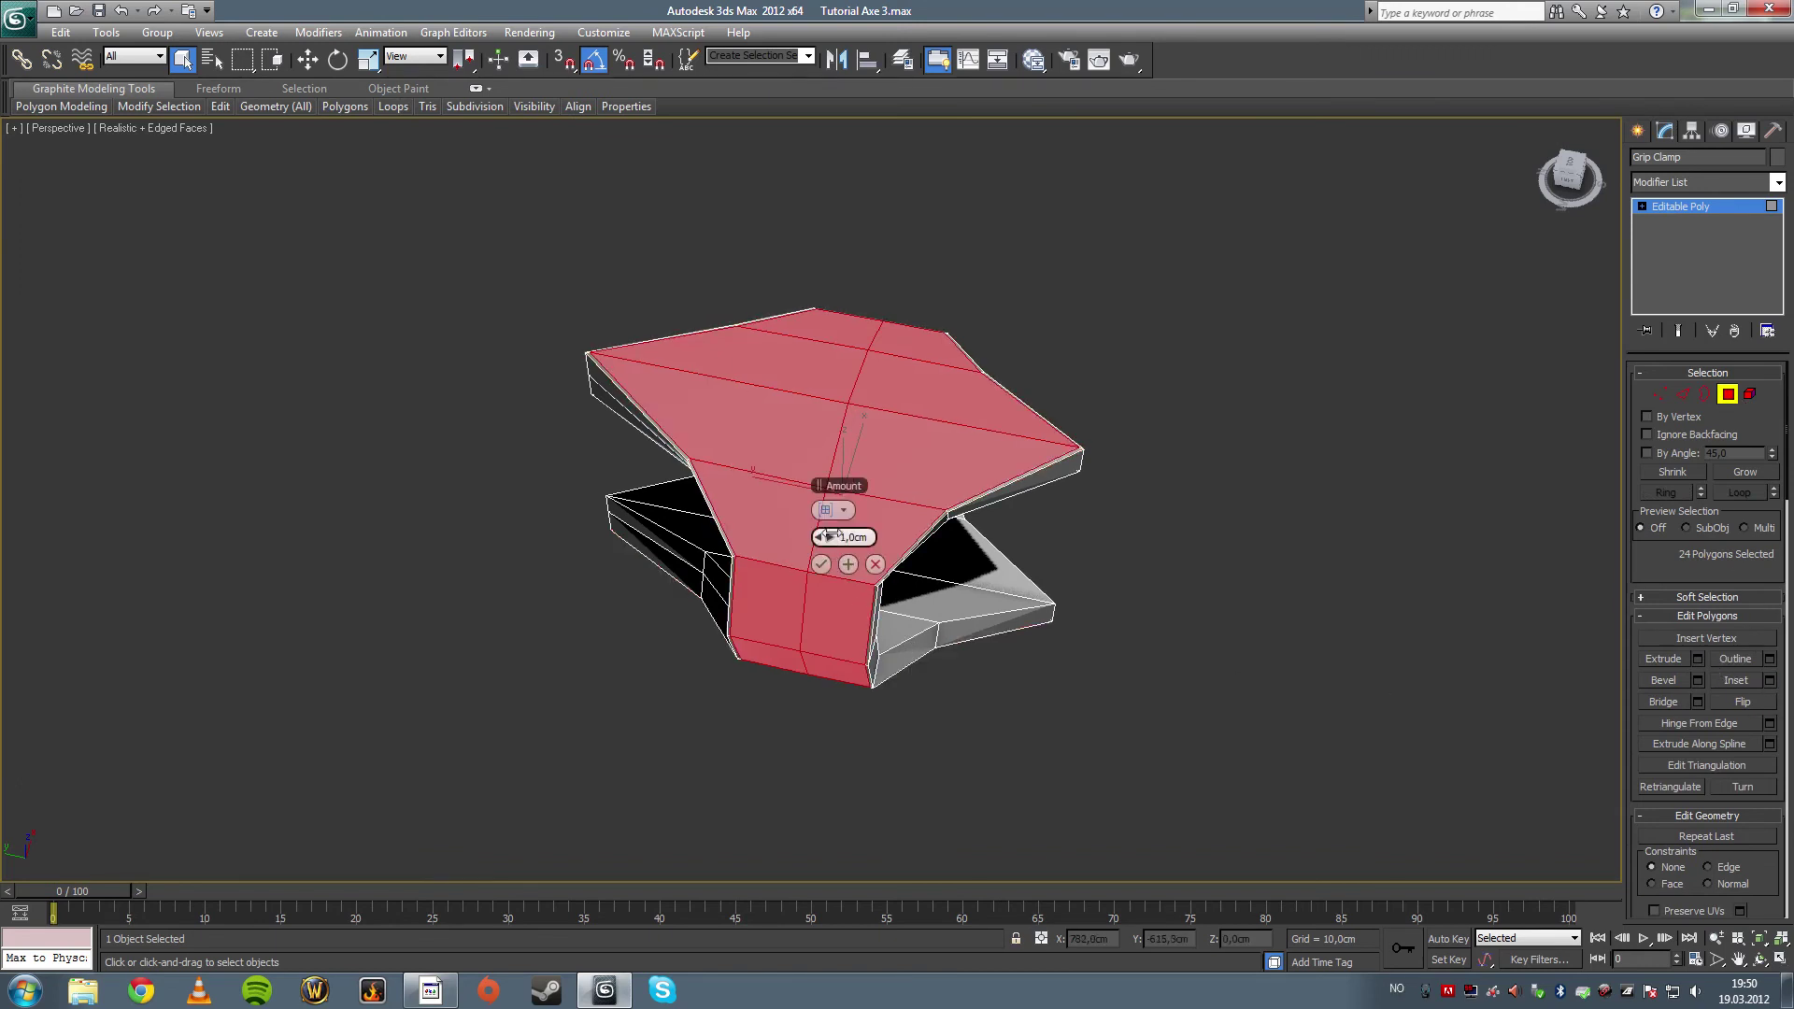
pyautogui.moveTo(847, 537); pyautogui.dragTo(911, 564)
pyautogui.keyDown('alt'); pyautogui.moveTo(969, 649); pyautogui.dragTo(965, 577, button='middle'); pyautogui.keyUp('alt')
pyautogui.click(875, 565)
# - Bevel the selected outer polygons outward by Local Normal, with a negative outline that narrows the raised surface
pyautogui.keyDown('alt'); pyautogui.moveTo(1281, 560); pyautogui.dragTo(1529, 637, button='middle'); pyautogui.keyUp('alt')
pyautogui.keyDown('alt'); pyautogui.moveTo(1393, 647); pyautogui.dragTo(1213, 621, button='middle'); pyautogui.keyUp('alt')
pyautogui.click(1697, 682)
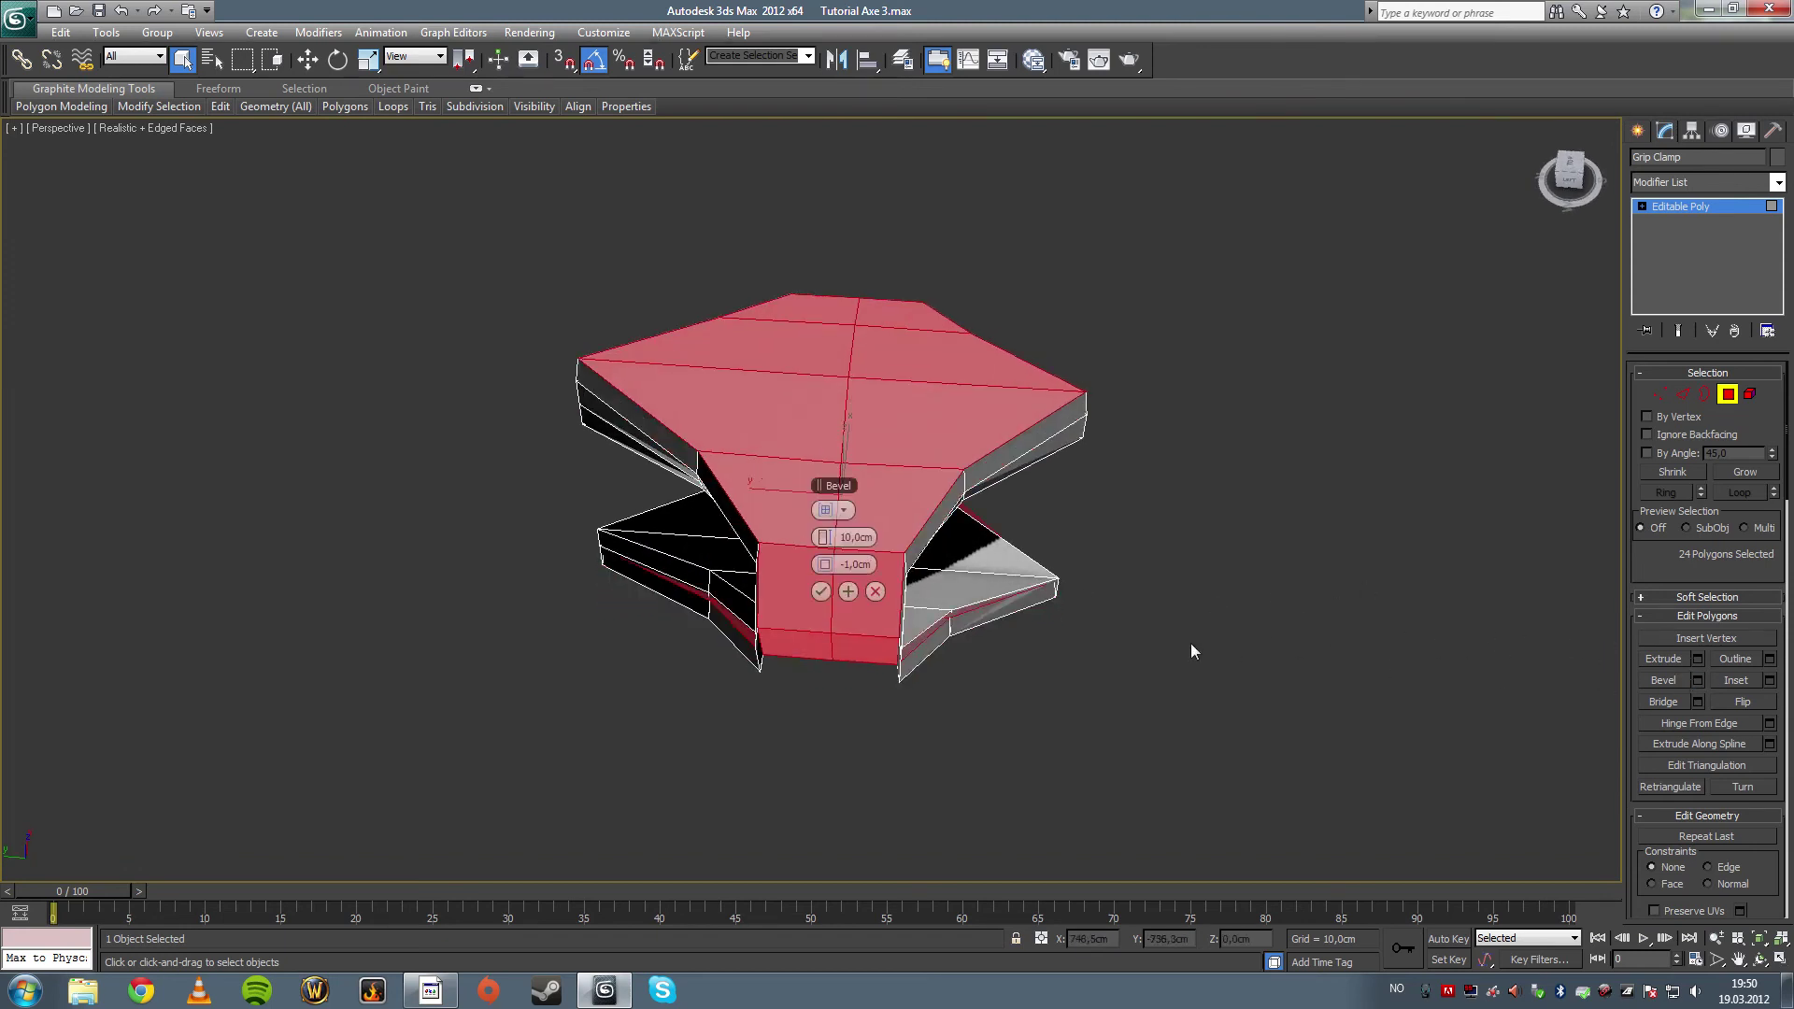
pyautogui.moveTo(819, 537); pyautogui.dragTo(759, 568)
pyautogui.keyDown('alt'); pyautogui.moveTo(759, 568); pyautogui.dragTo(846, 563, button='middle'); pyautogui.keyUp('alt')
pyautogui.click(838, 510)
pyautogui.click(855, 541)
pyautogui.keyDown('alt'); pyautogui.moveTo(998, 556); pyautogui.dragTo(870, 551, button='middle'); pyautogui.keyUp('alt')
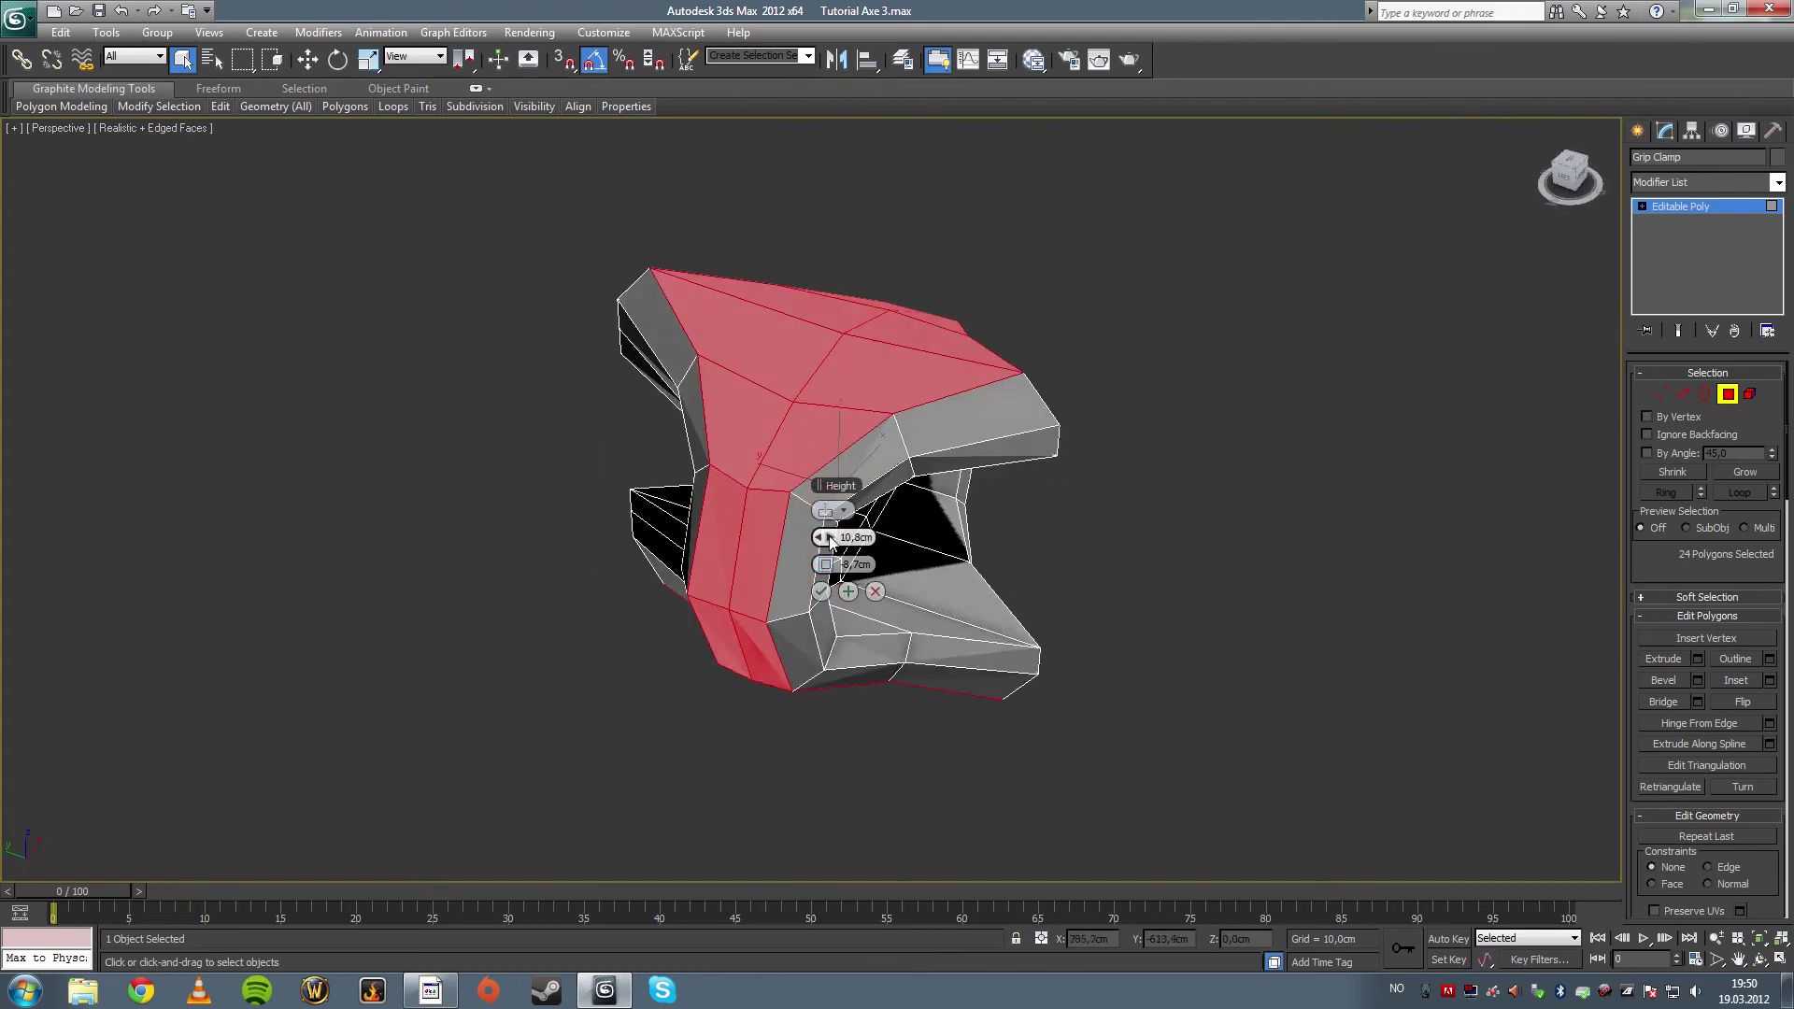
pyautogui.moveTo(827, 538)
pyautogui.mouseDown()
pyautogui.moveTo(847, 538)
pyautogui.moveTo(818, 574)
pyautogui.moveTo(843, 564)
pyautogui.mouseUp()
pyautogui.moveTo(931, 505)
pyautogui.keyDown('alt'); pyautogui.mouseDown(button='middle')
pyautogui.moveTo(841, 512)
pyautogui.moveTo(945, 502)
pyautogui.moveTo(977, 469)
pyautogui.moveTo(965, 496)
pyautogui.moveTo(893, 507)
pyautogui.moveTo(938, 518)
pyautogui.mouseUp(button='middle'); pyautogui.keyUp('alt')
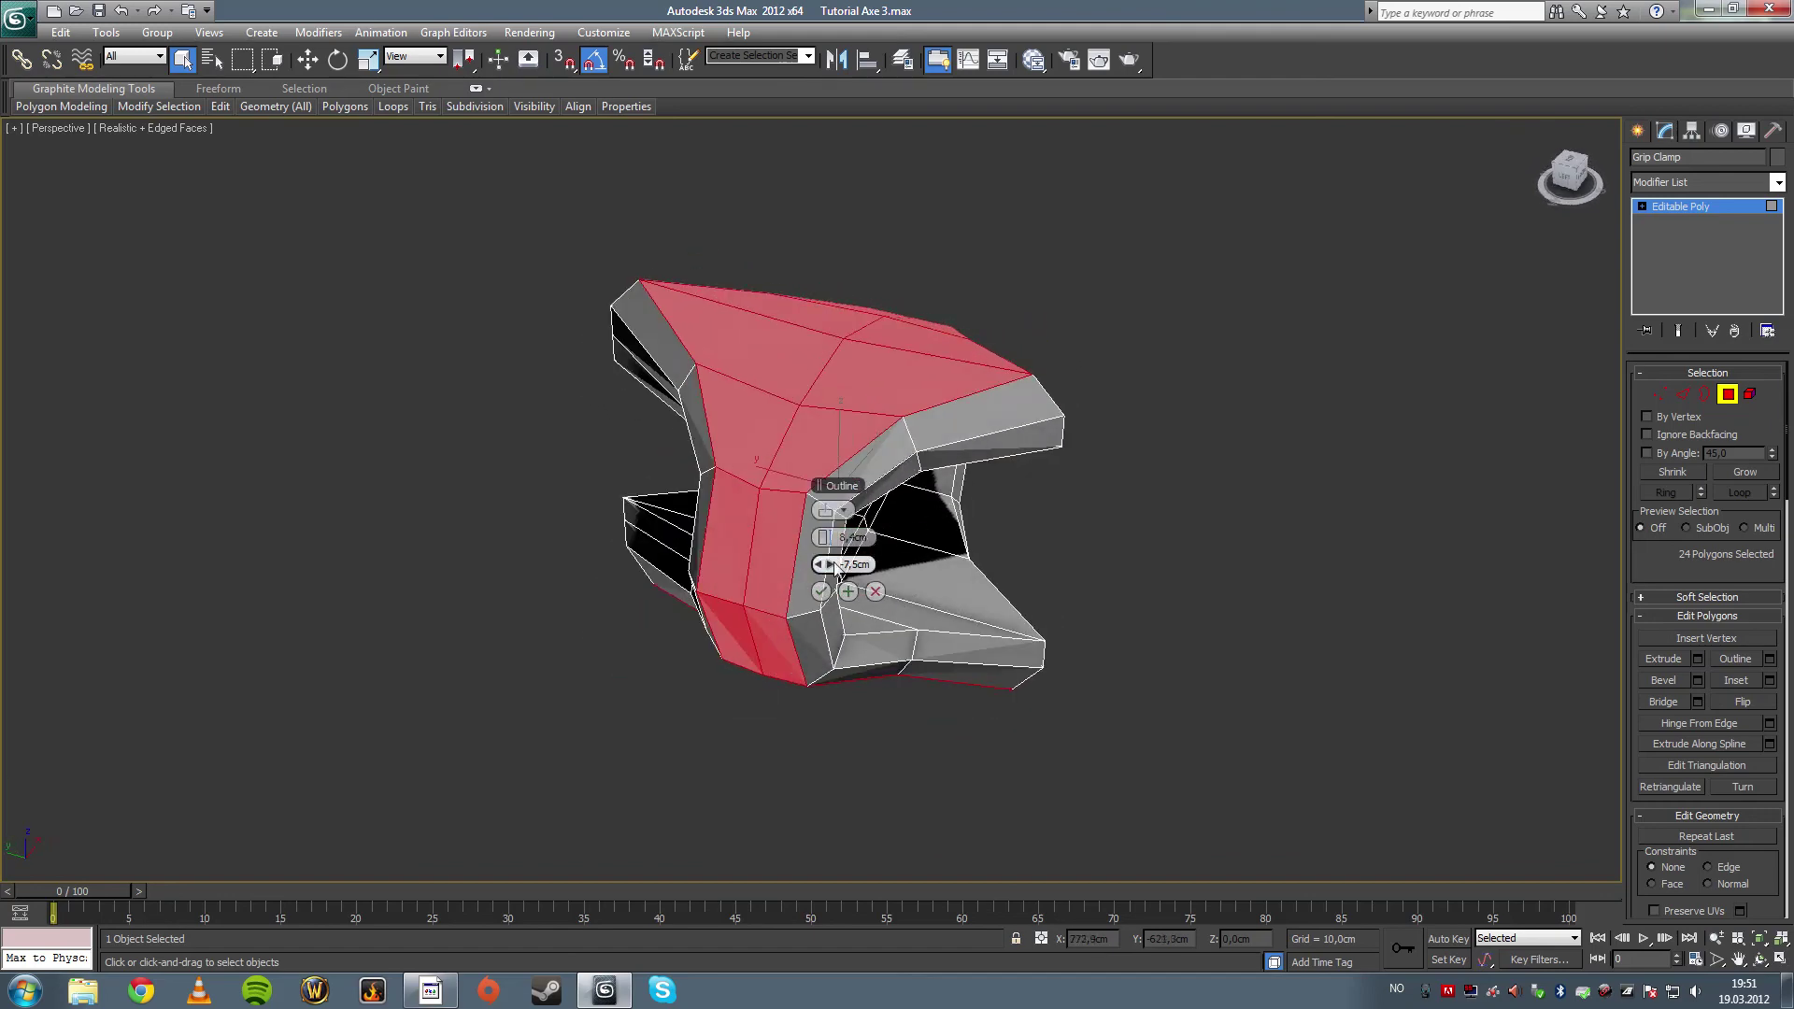
pyautogui.moveTo(835, 564)
pyautogui.mouseDown()
pyautogui.moveTo(819, 539)
pyautogui.moveTo(823, 565)
pyautogui.mouseUp()
pyautogui.click(819, 591)
# - Try to inset the four polygons around the centre of the clamp's upper face
pyautogui.keyDown('alt'); pyautogui.moveTo(930, 513); pyautogui.dragTo(1028, 392, button='middle'); pyautogui.keyUp('alt')
pyautogui.click(1150, 346)
pyautogui.click(813, 383)
pyautogui.keyDown('ctrl'); pyautogui.click(738, 412); pyautogui.keyUp('ctrl')
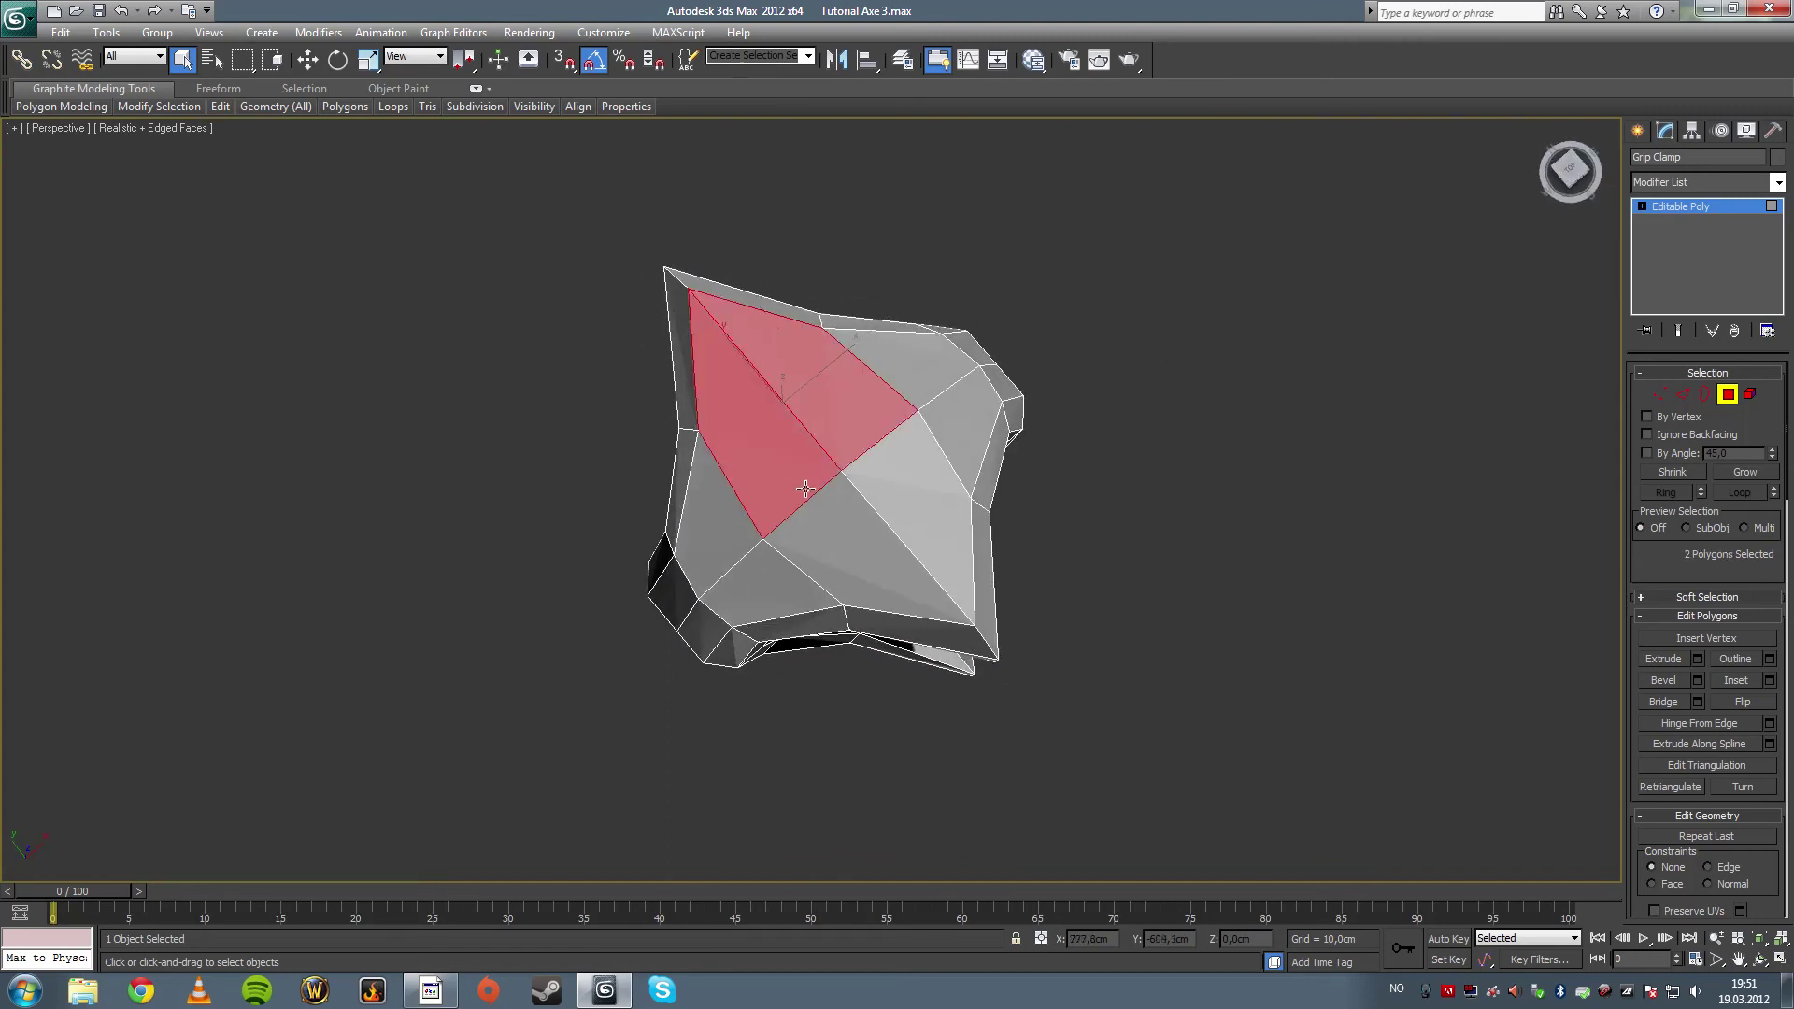
pyautogui.keyDown('ctrl'); pyautogui.click(860, 542); pyautogui.keyUp('ctrl')
pyautogui.keyDown('ctrl'); pyautogui.click(891, 502); pyautogui.keyUp('ctrl')
pyautogui.keyDown('alt'); pyautogui.moveTo(864, 409); pyautogui.dragTo(886, 356, button='middle'); pyautogui.keyUp('alt')
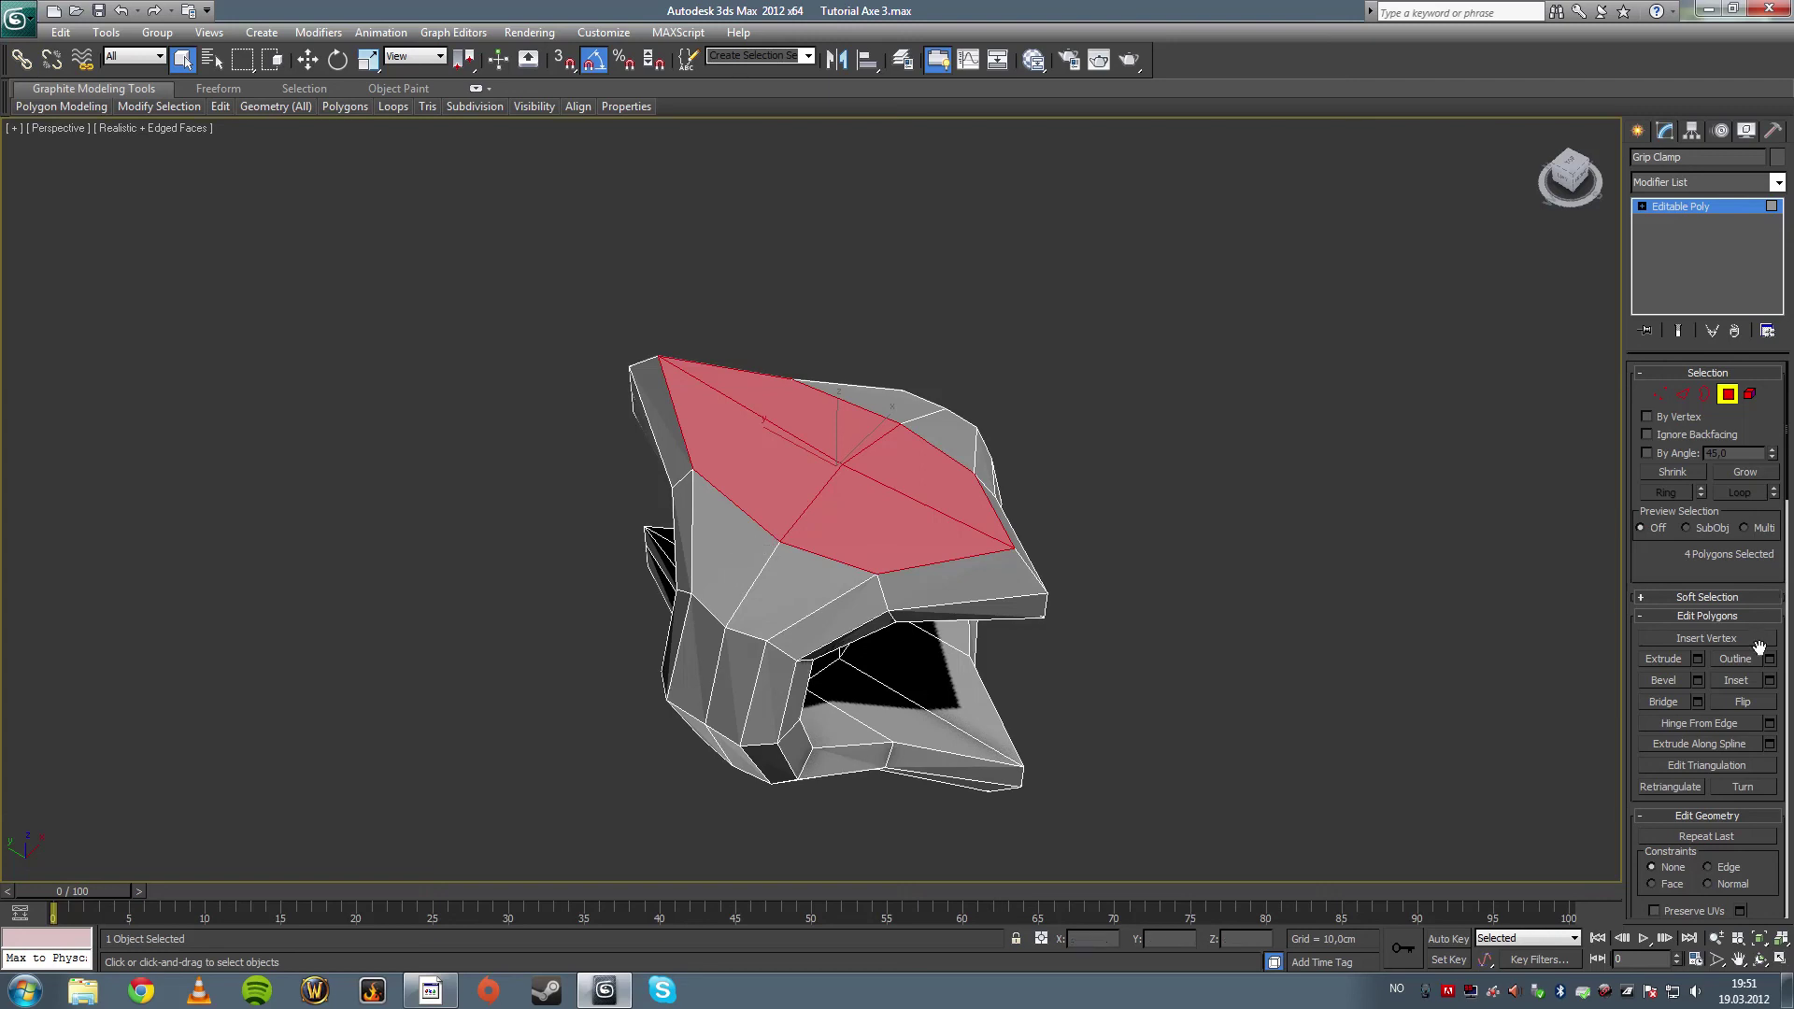
pyautogui.click(1769, 683)
pyautogui.keyDown('alt'); pyautogui.moveTo(1065, 481); pyautogui.dragTo(969, 515, button='middle'); pyautogui.keyUp('alt')
pyautogui.hotkey('ctrl', 'z')
pyautogui.hotkey('ctrl', 'z')
pyautogui.hotkey('ctrl', 'z')
pyautogui.hotkey('ctrl', 'z')
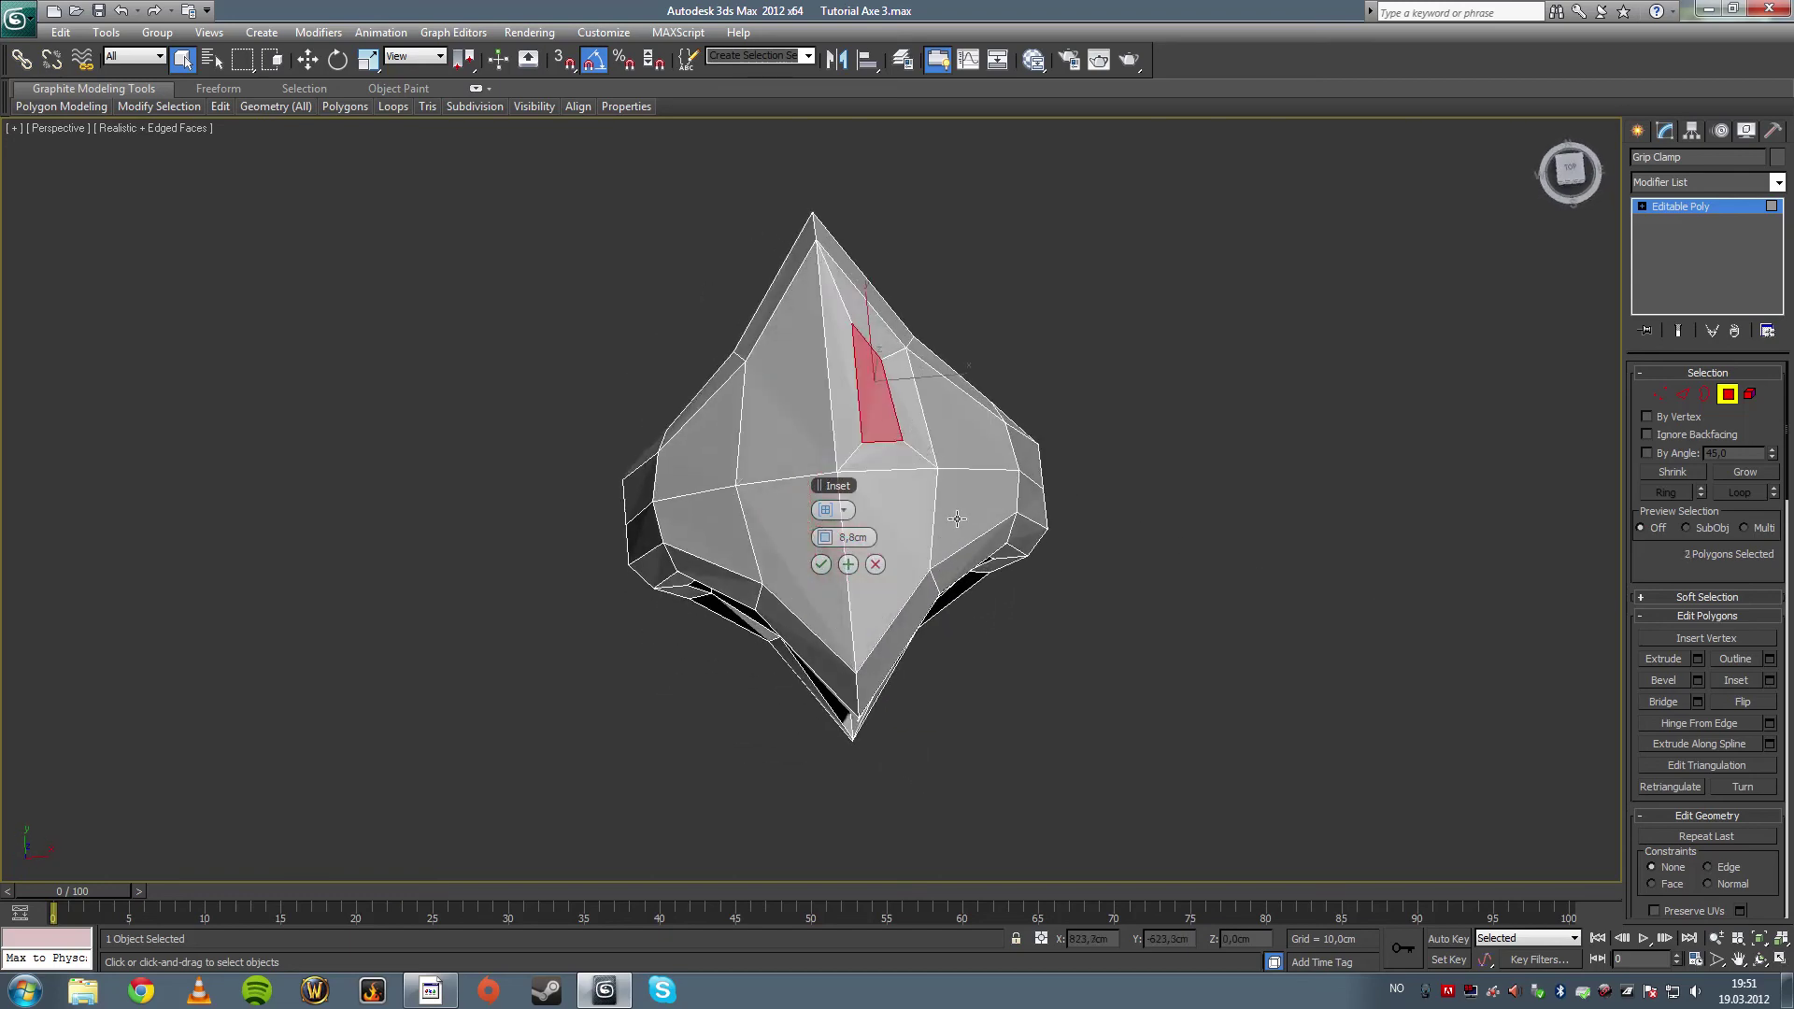
pyautogui.keyDown('alt'); pyautogui.moveTo(1147, 517); pyautogui.dragTo(1097, 475, button='middle'); pyautogui.keyUp('alt')
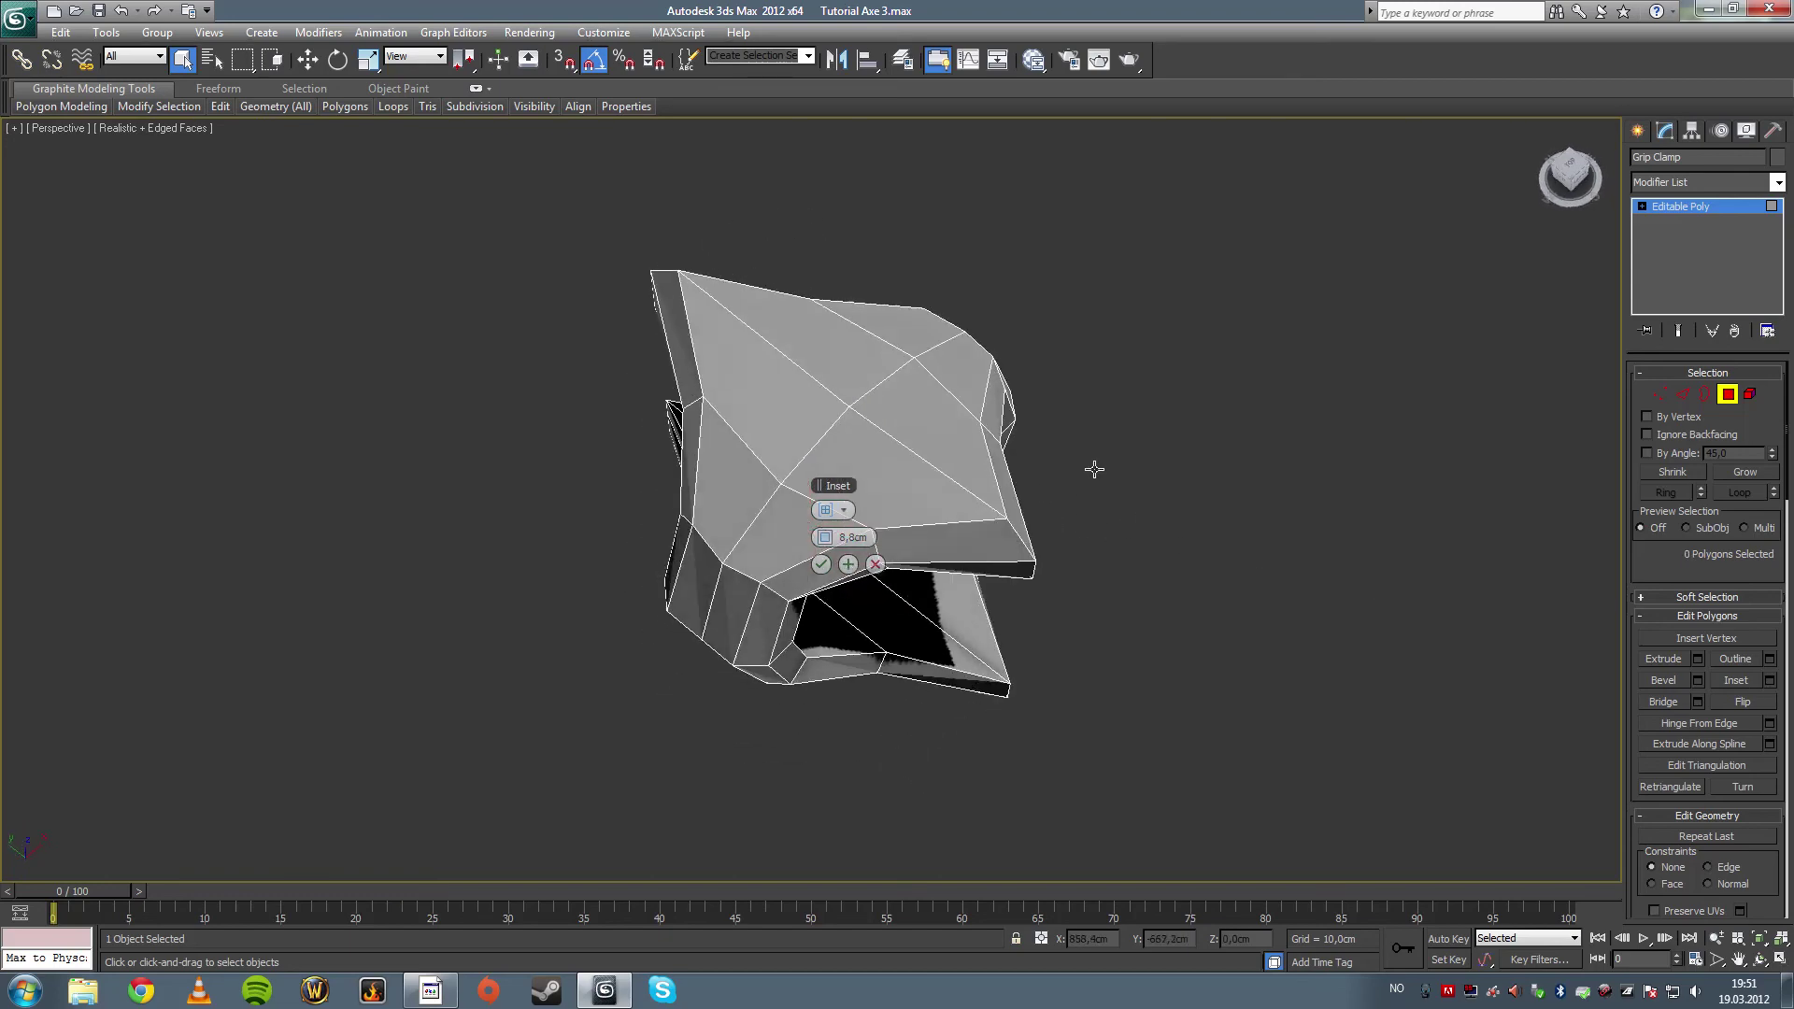
pyautogui.click(875, 563)
pyautogui.keyDown('alt'); pyautogui.moveTo(1231, 529); pyautogui.dragTo(1119, 465, button='middle'); pyautogui.keyUp('alt')
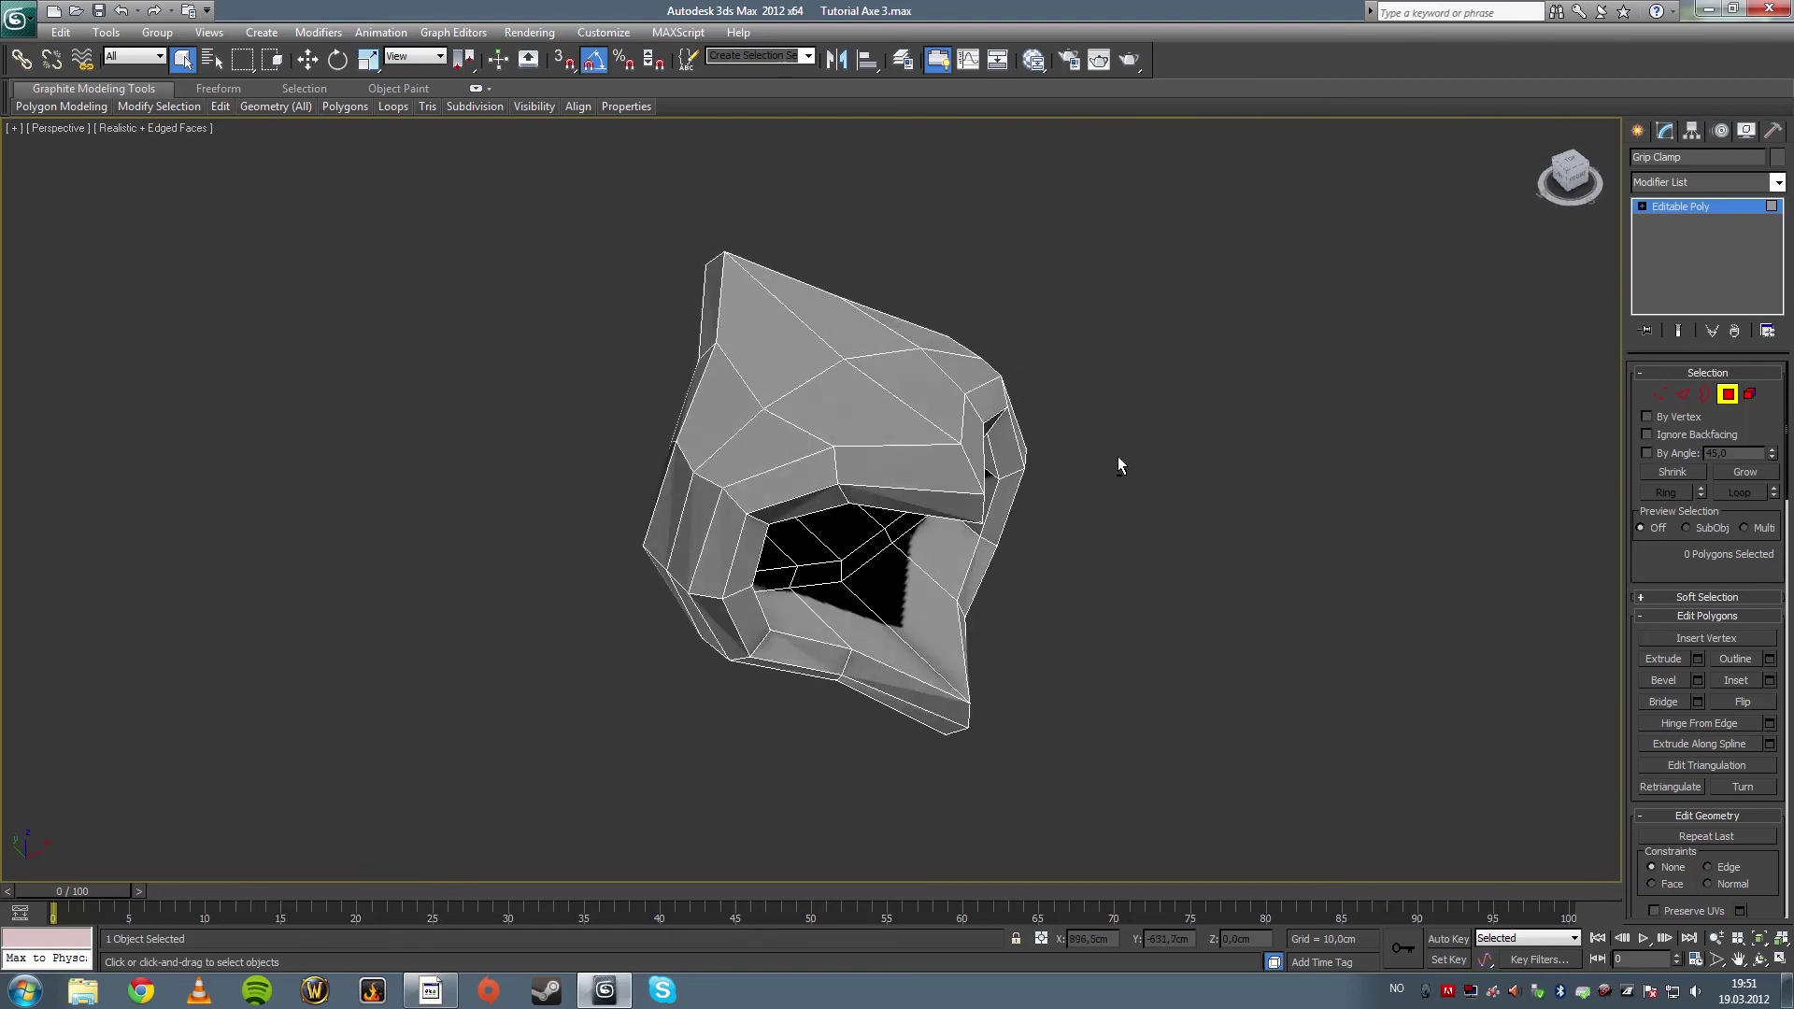